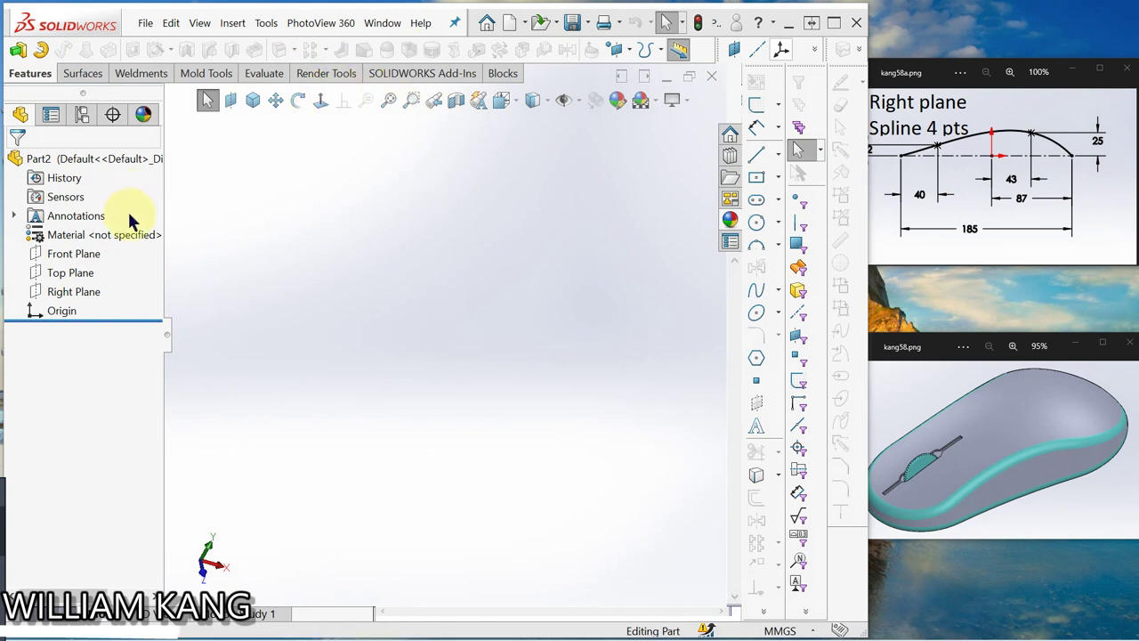
Begin Sketch1 on the Right Plane selected in the FeatureManager tree.
left_click(77, 292)
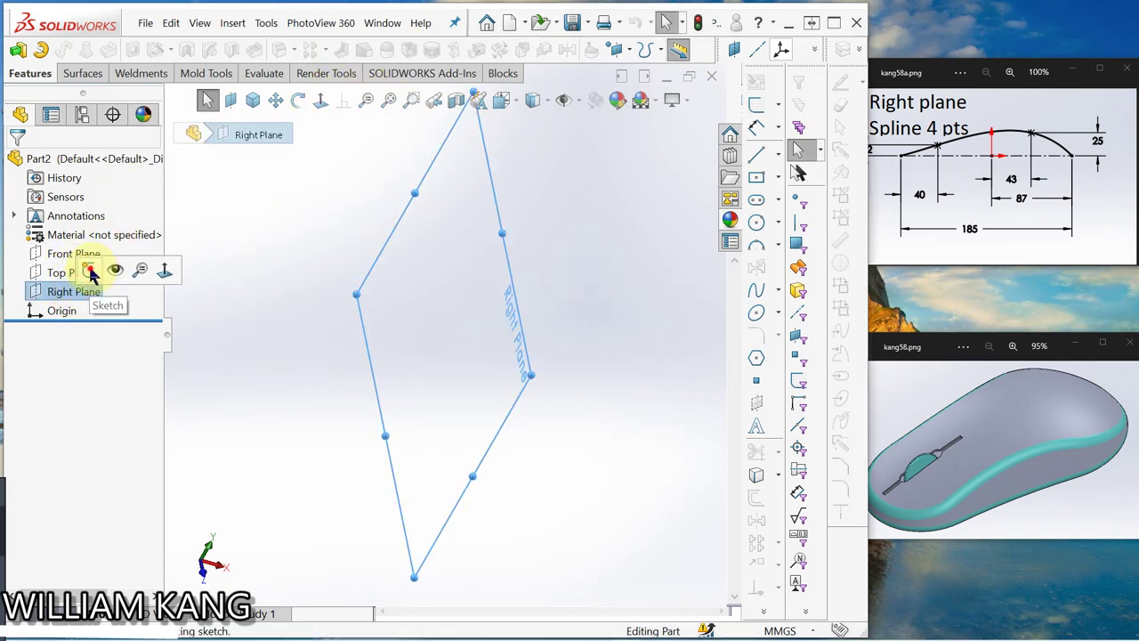
left_click(89, 272)
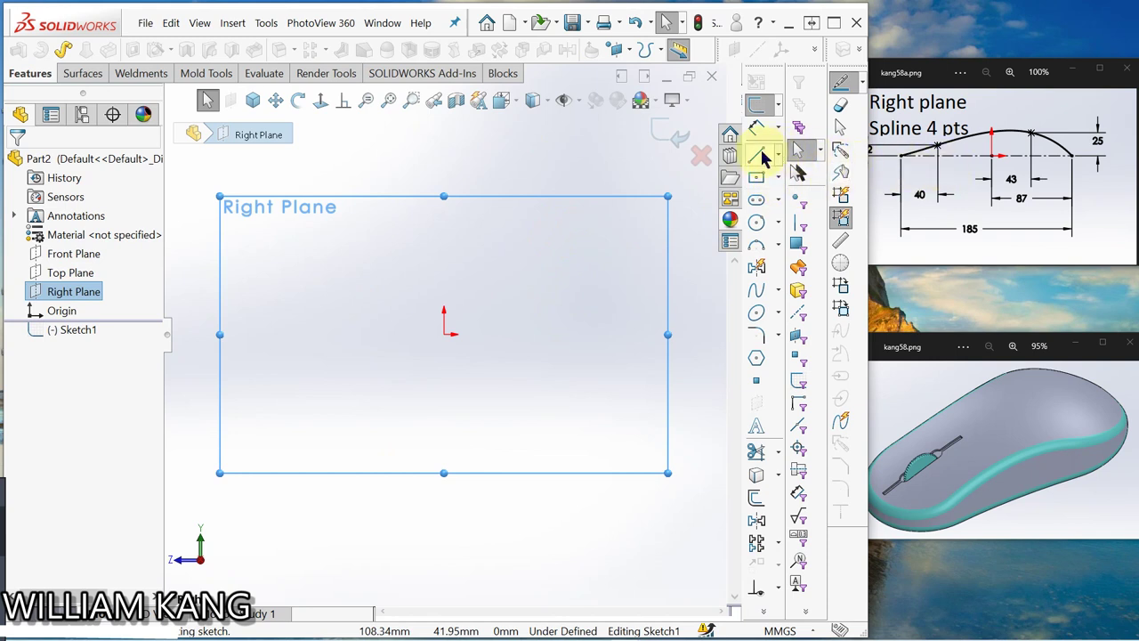
Draw a horizontal line through the origin and convert it to construction geometry.
left_click(758, 158)
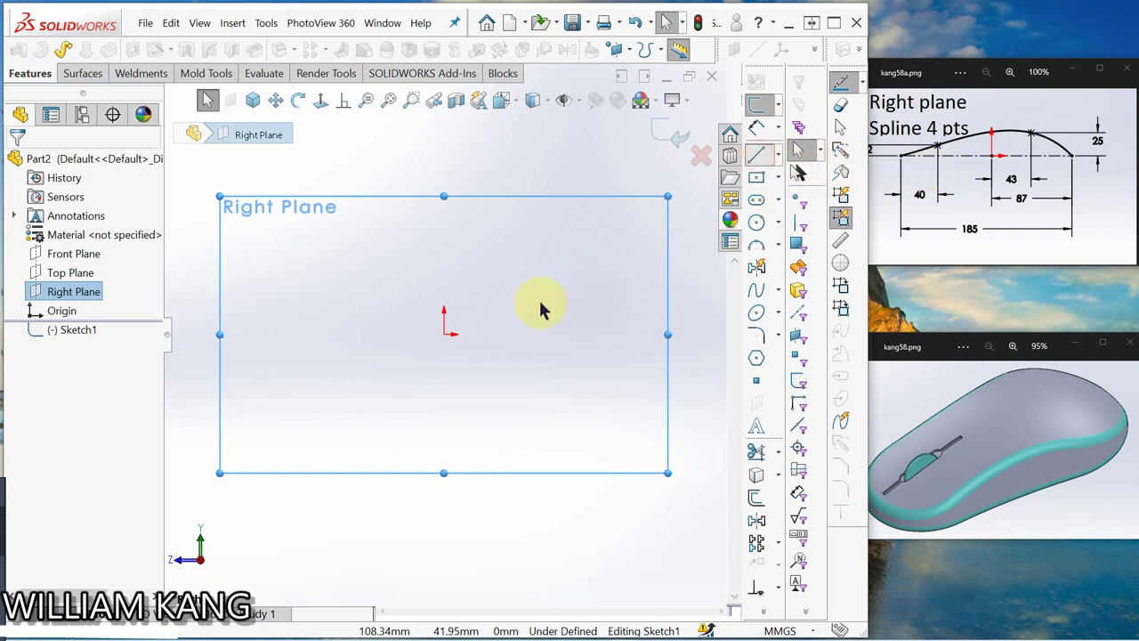
left_click(339, 335)
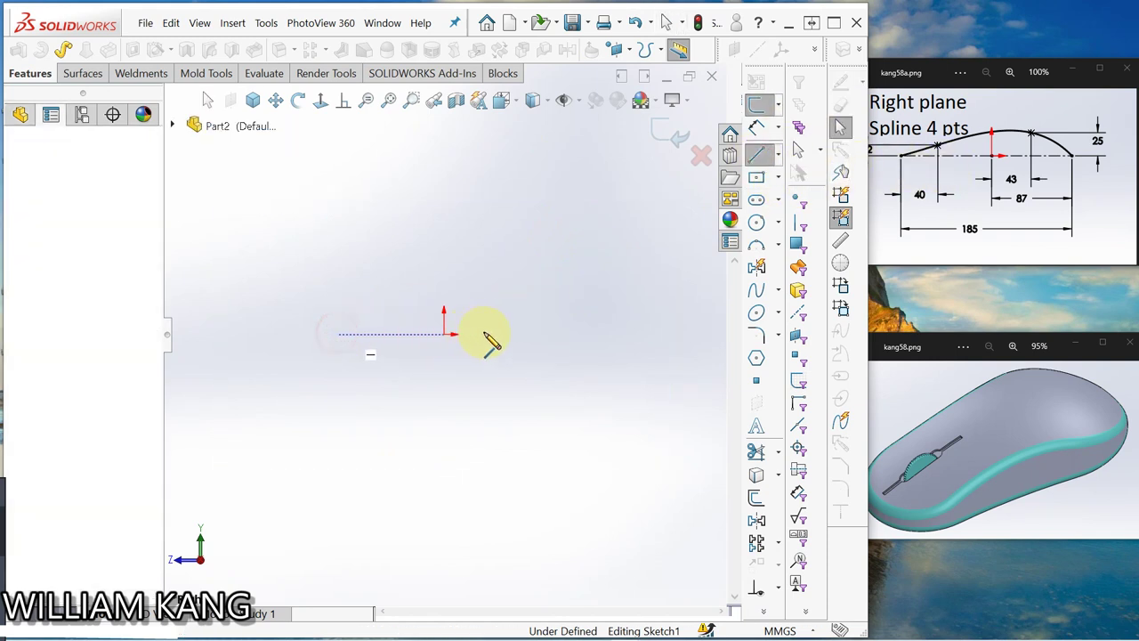
left_click(553, 335)
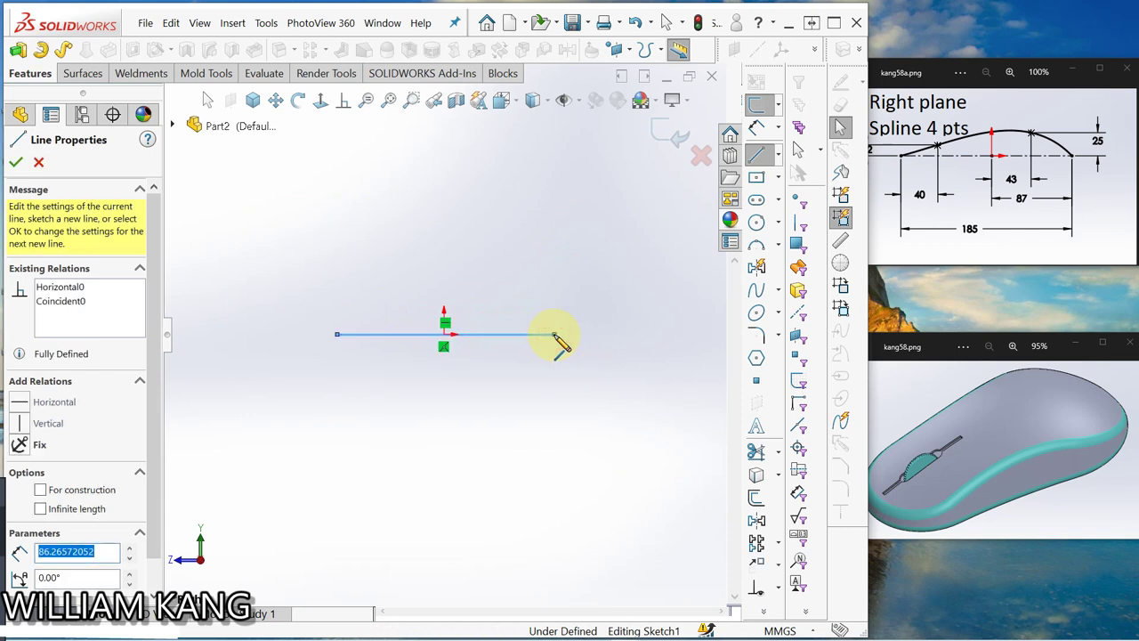
key("Escape")
key("Escape")
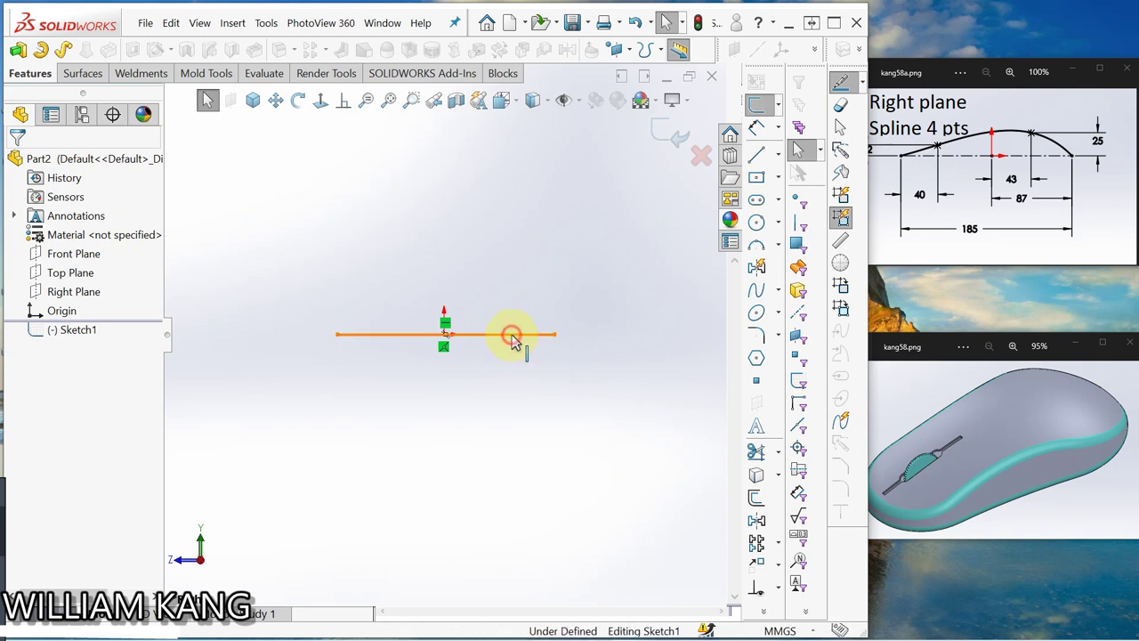
left_click(512, 334)
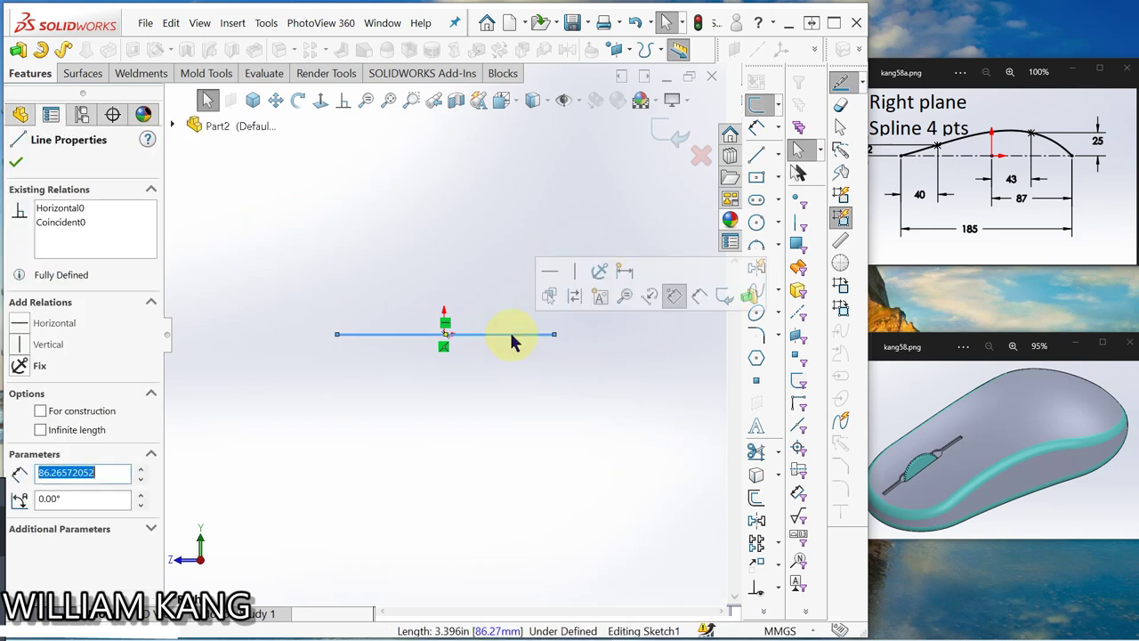
left_click(575, 299)
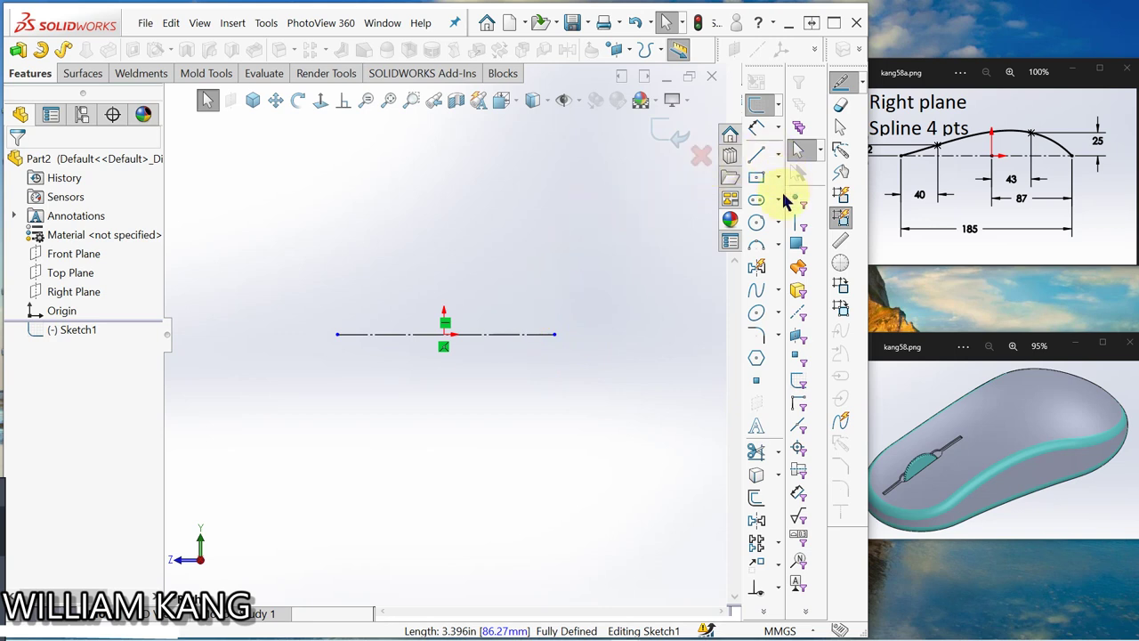
Draw a four-point spline arching from the centerline's right end to its left end.
left_click(757, 297)
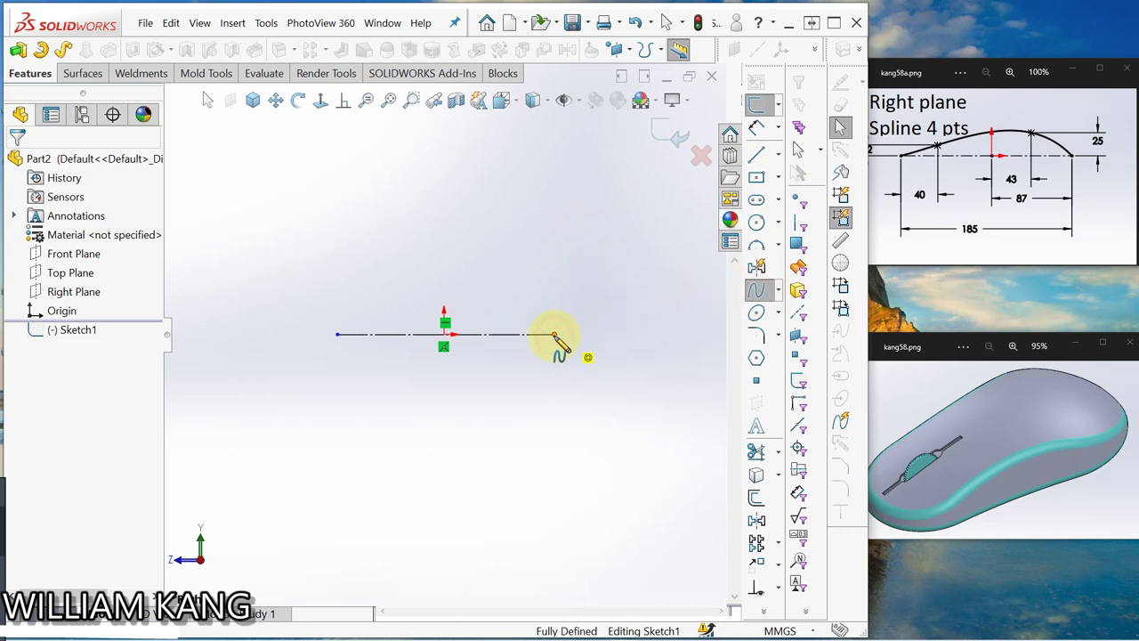
left_click(555, 335)
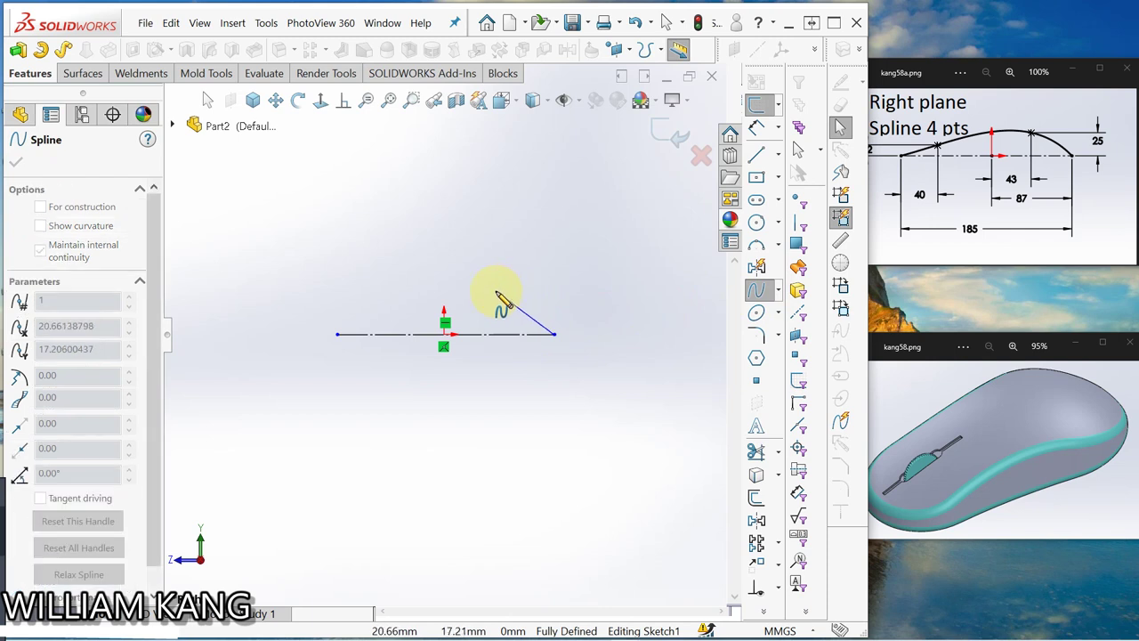
left_click(497, 293)
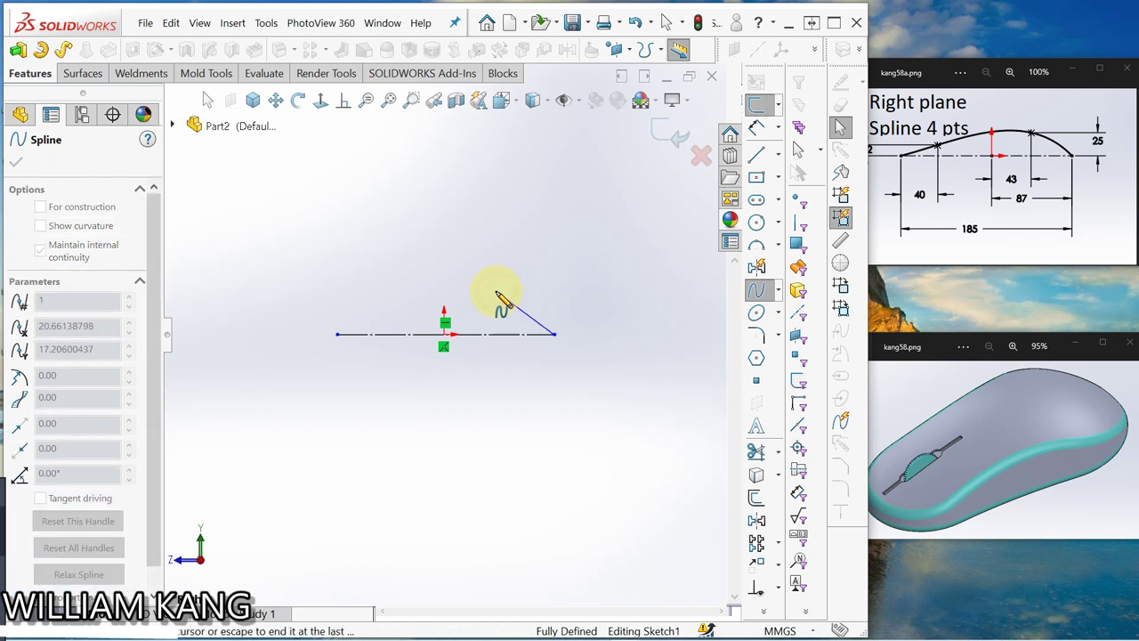
left_click(394, 315)
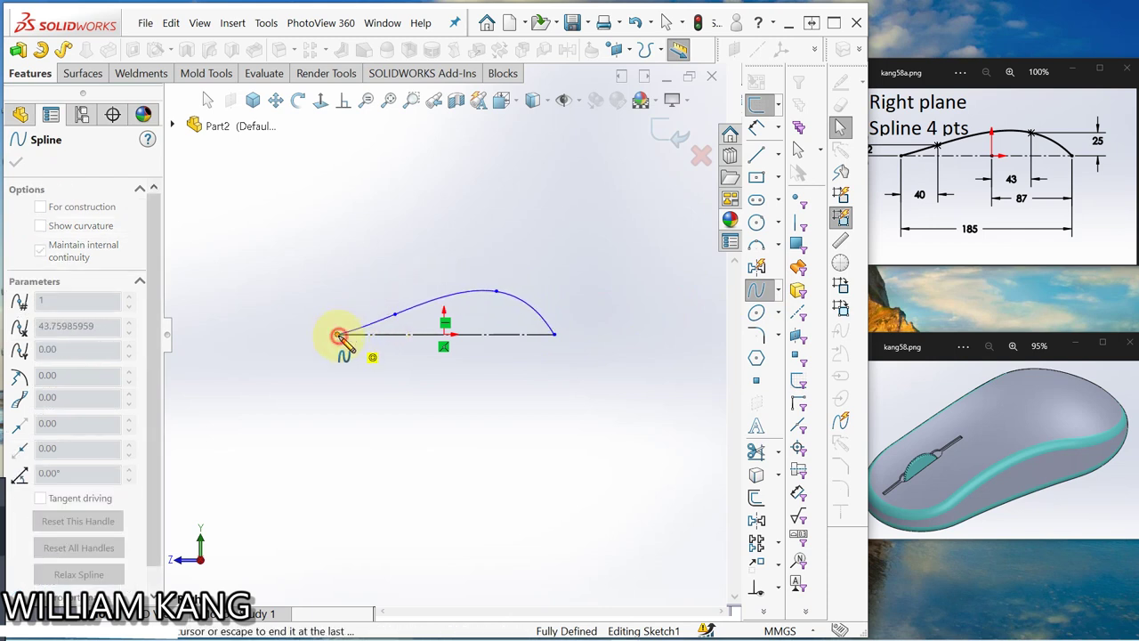
left_click(339, 335)
right_click(339, 335)
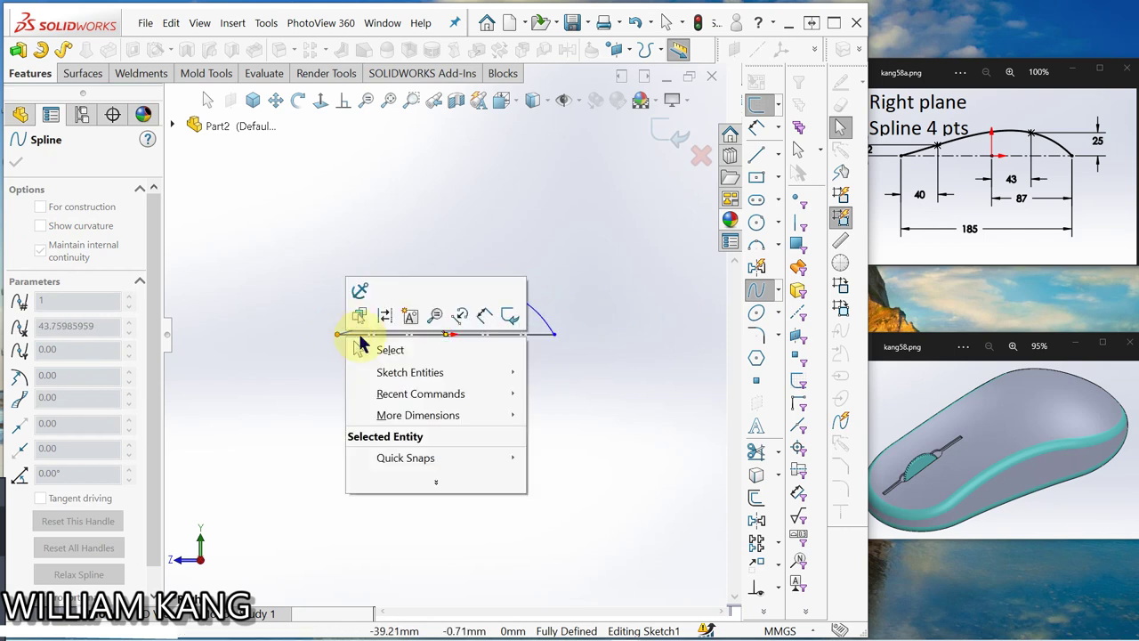
left_click(384, 347)
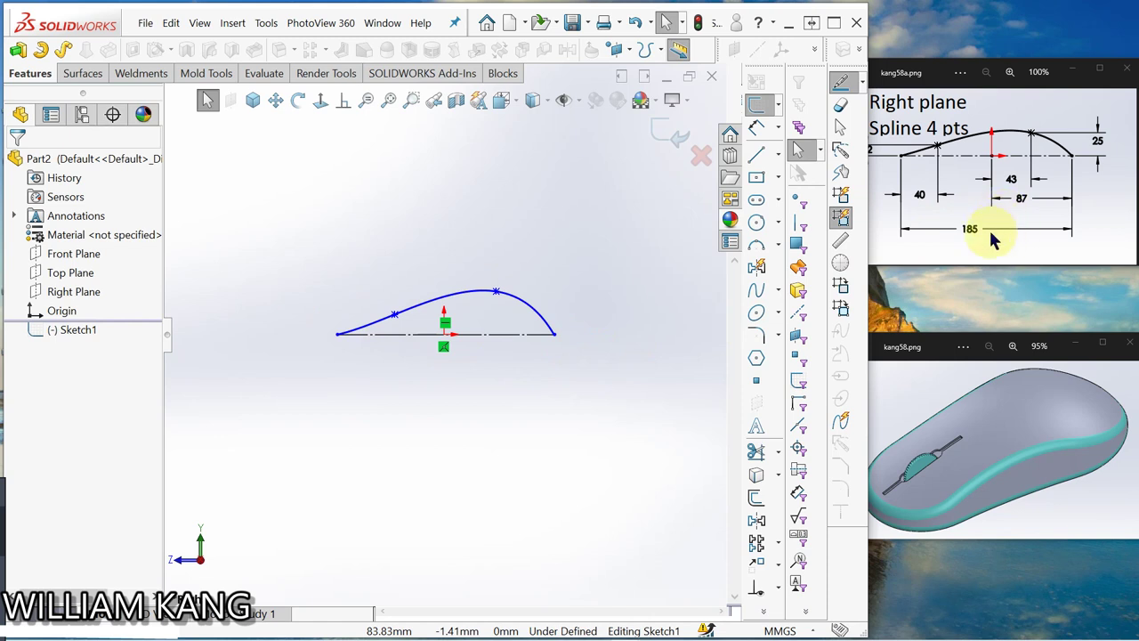
Dimension the spline's top point 40 mm and right endpoint 87 mm horizontally from the origin.
left_click(758, 127)
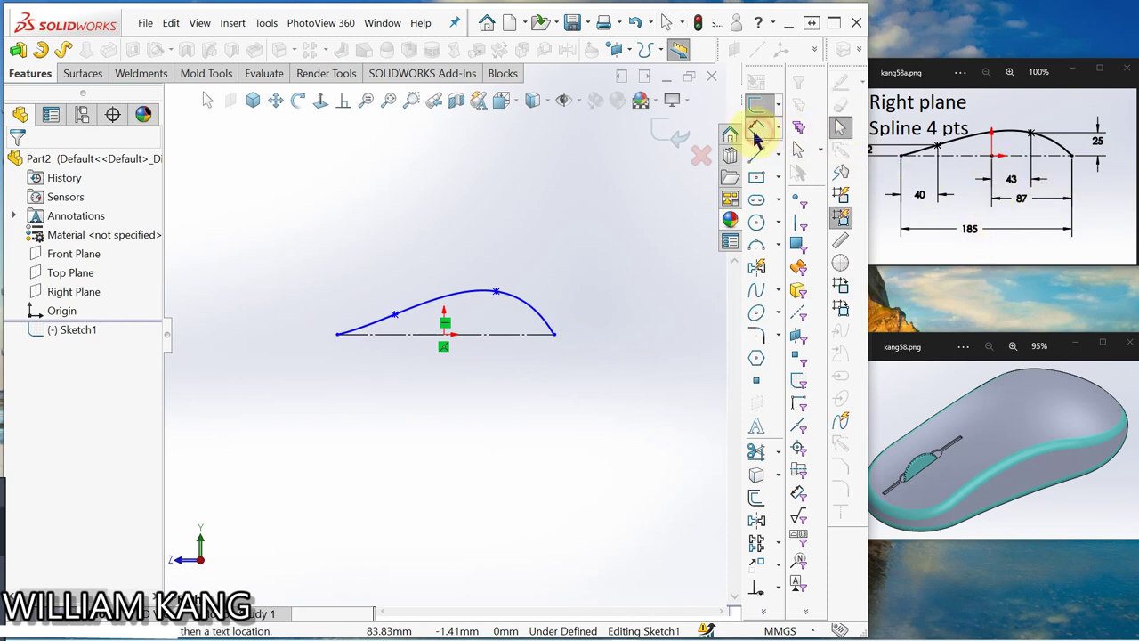
left_click(496, 294)
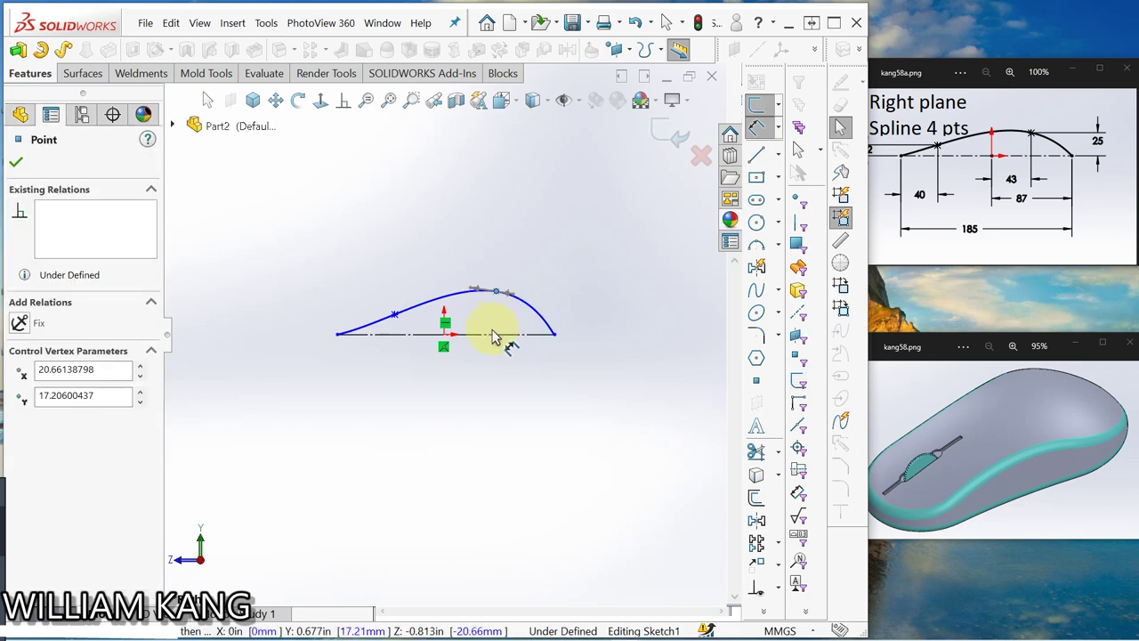
left_click(445, 334)
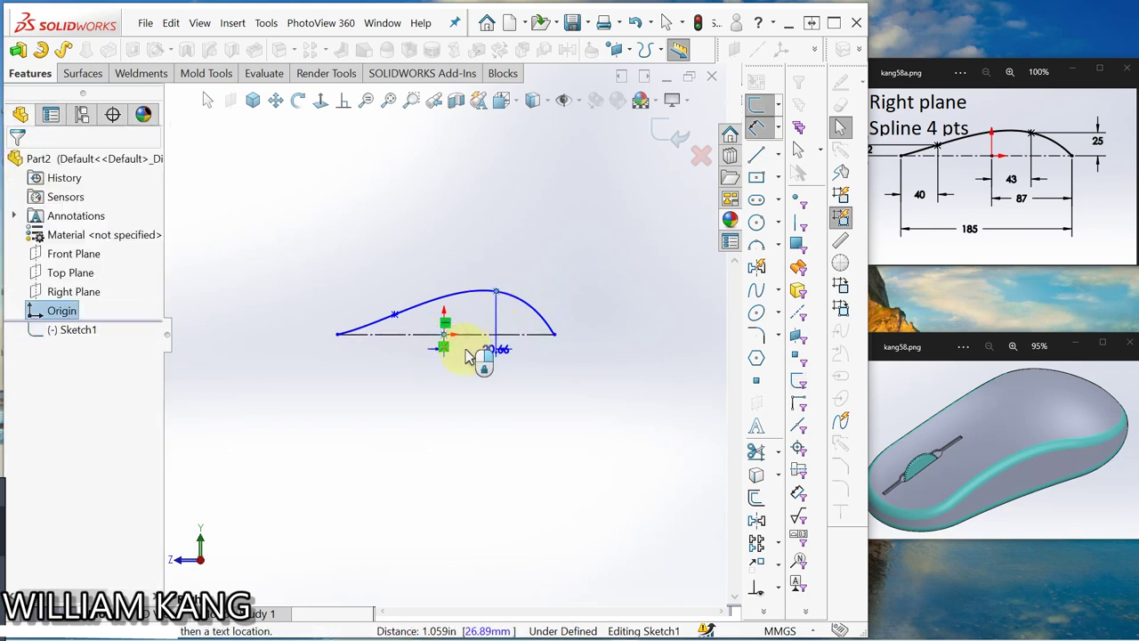
left_click(477, 363)
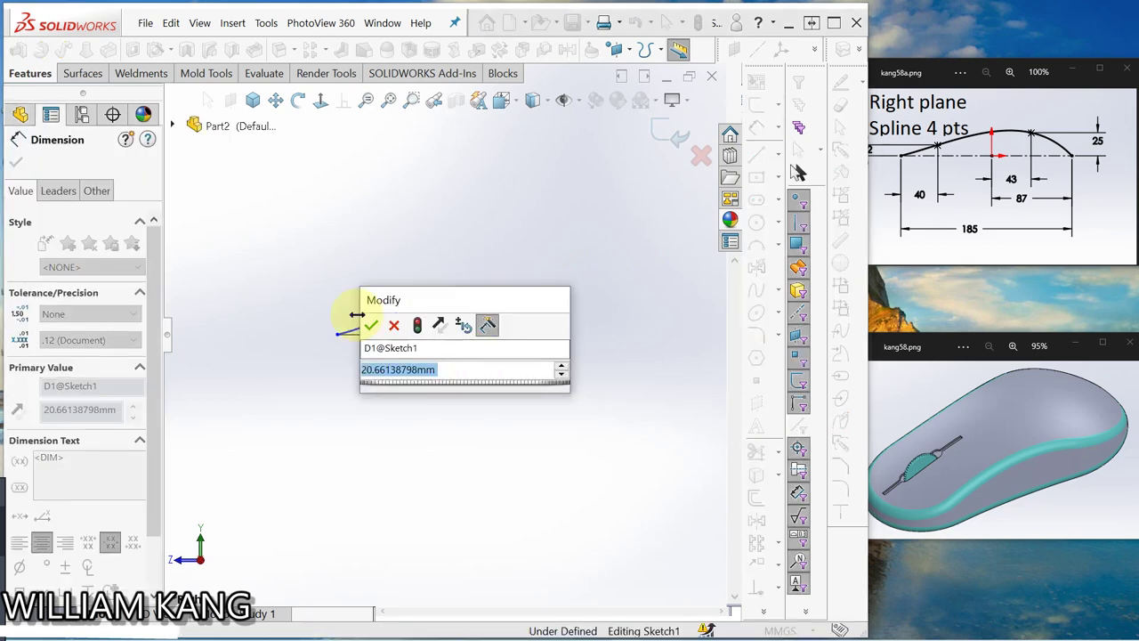
type("40")
key("Return")
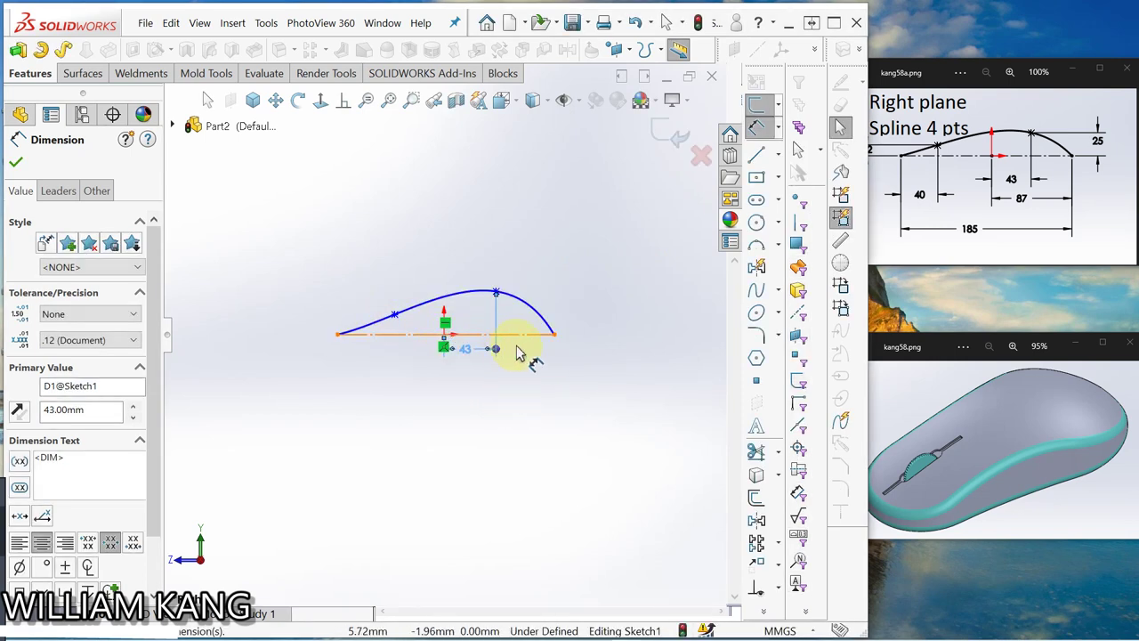
left_click(556, 338)
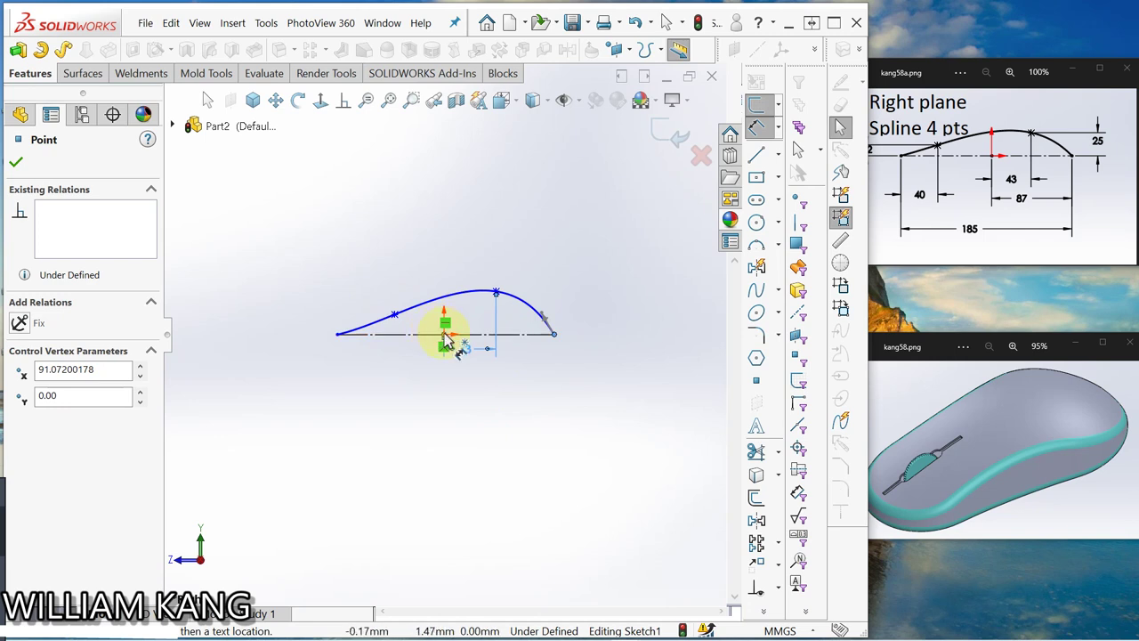
left_click(447, 340)
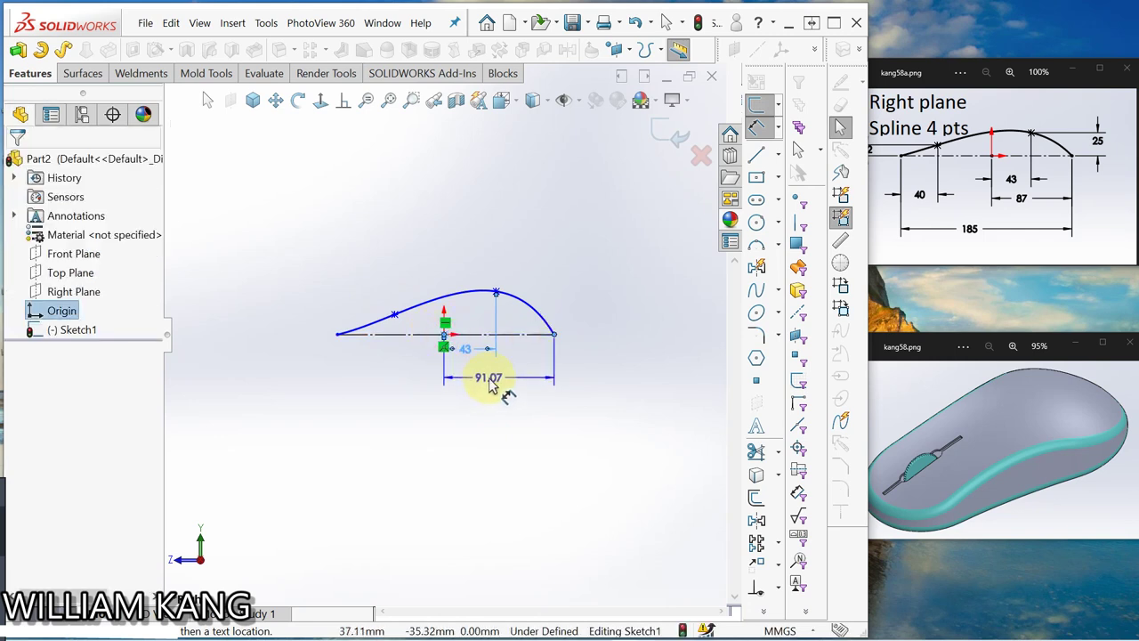
left_click(466, 383)
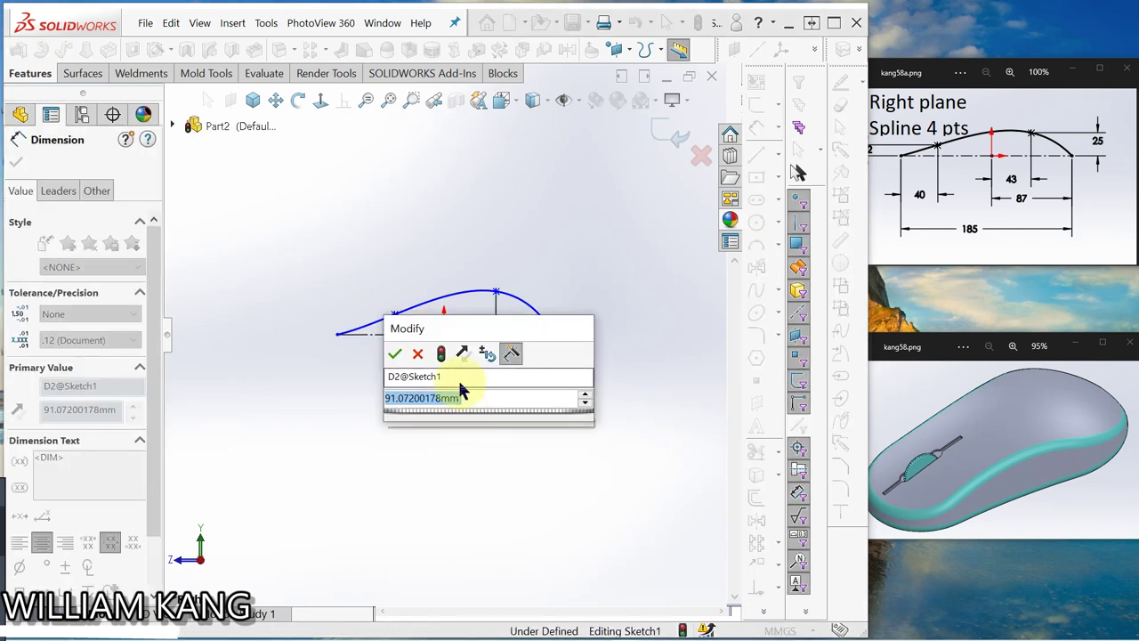
type("87")
key("Return")
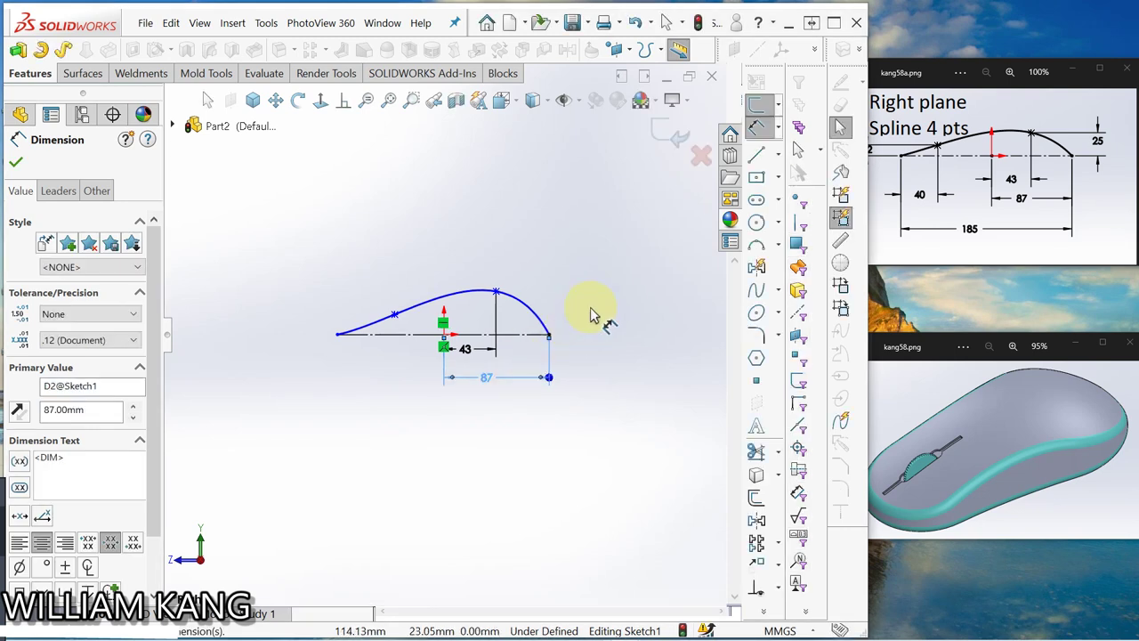
Set the top point's height to 25 mm and the inner left point 40 mm from the left end.
left_click(496, 291)
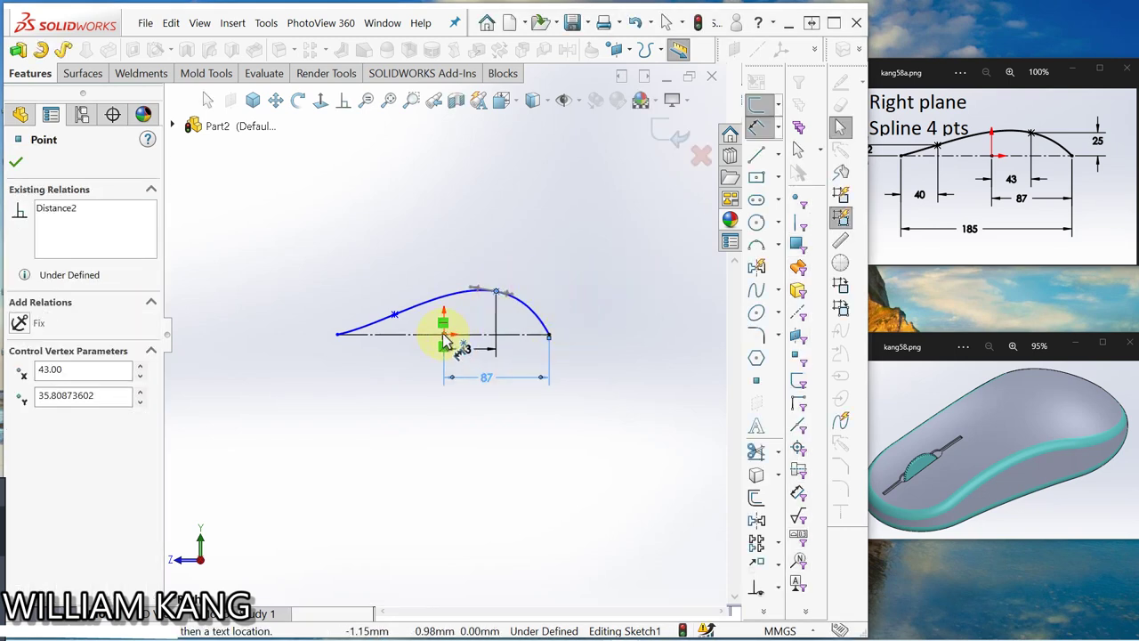
left_click(443, 334)
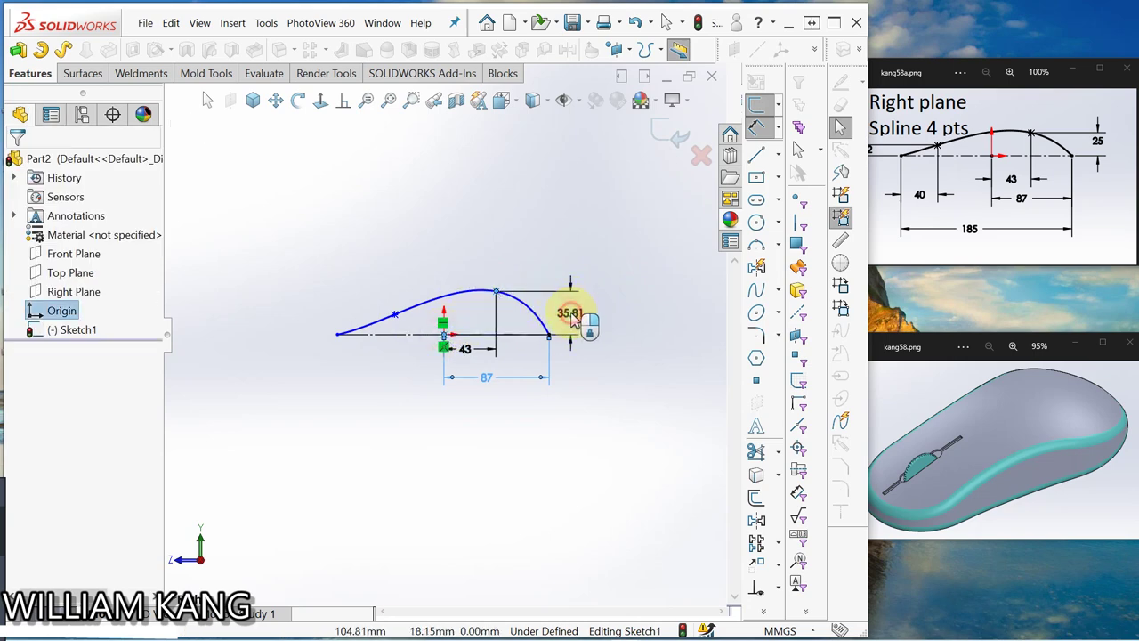
left_click(572, 318)
type("25")
key("Return")
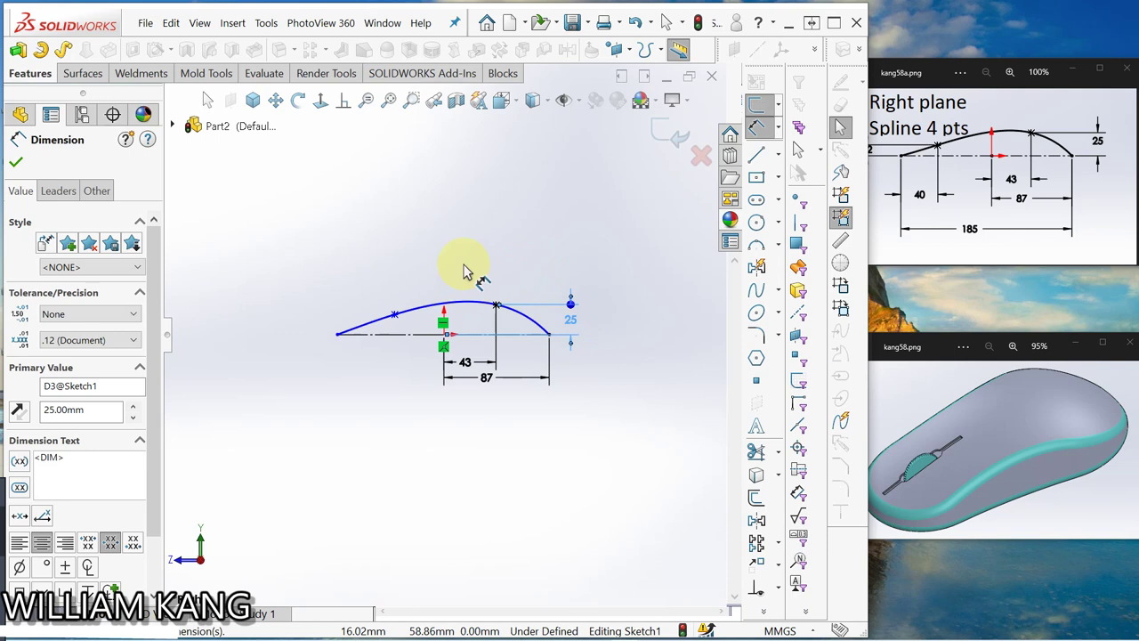
left_click(395, 317)
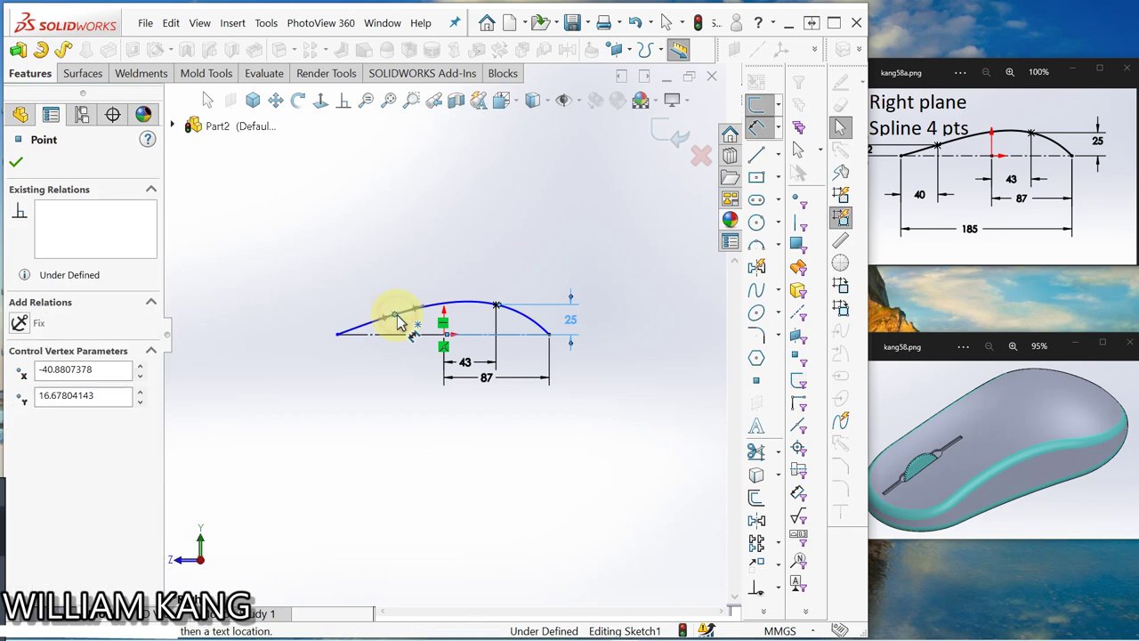
left_click(338, 336)
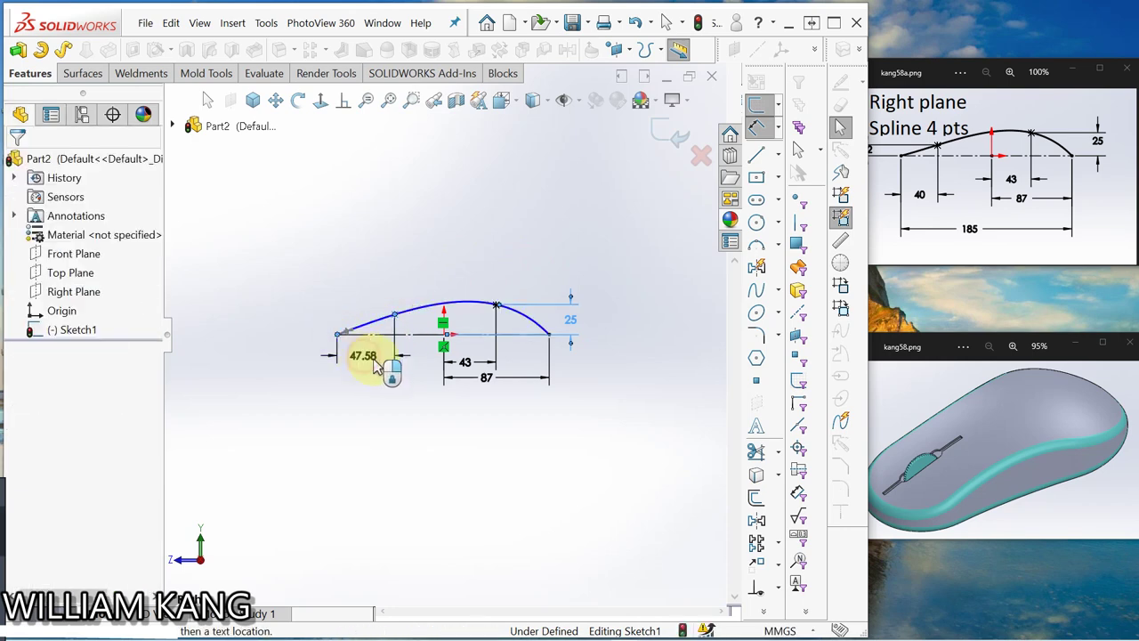
left_click(348, 355)
type("40")
key("Return")
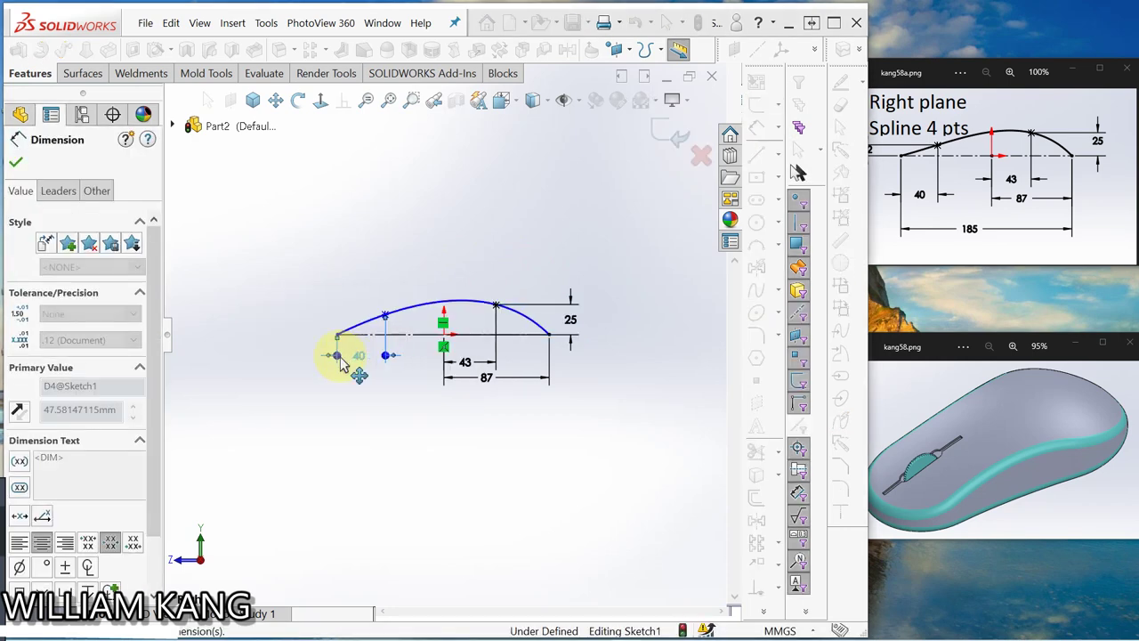
Dimension the overall span between the spline's endpoints as 185 mm.
left_click(549, 336)
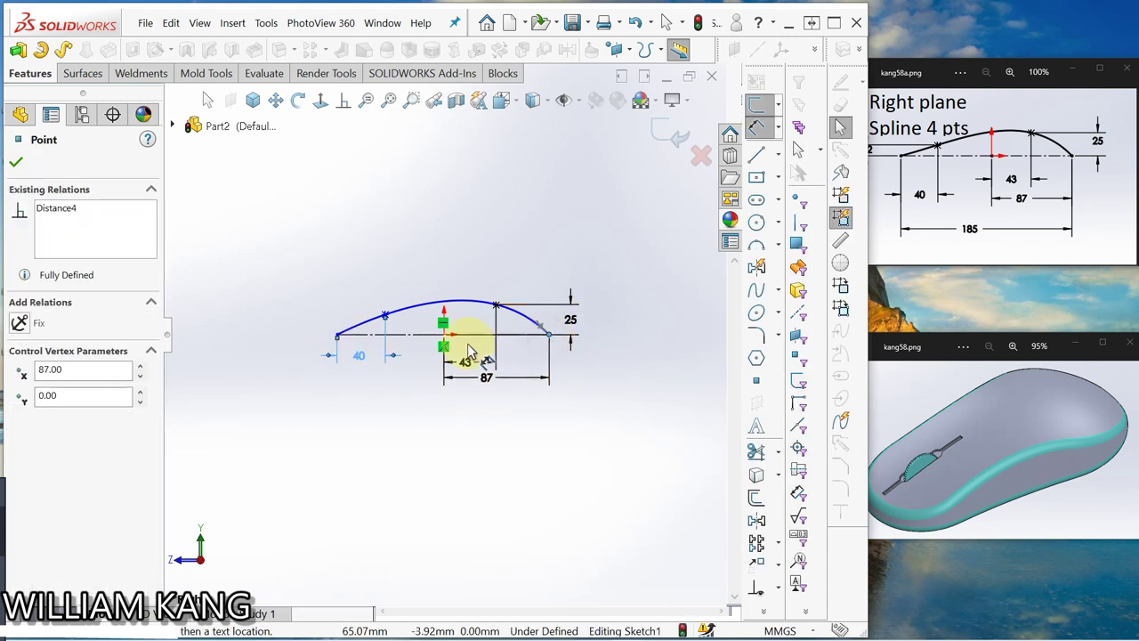
left_click(338, 337)
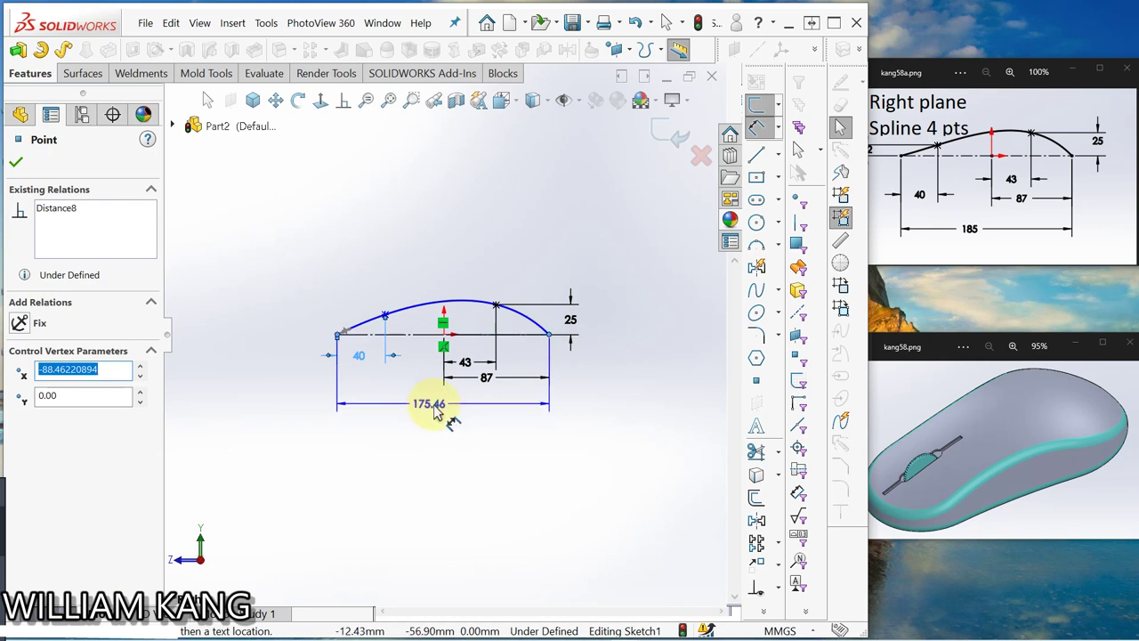
left_click(439, 408)
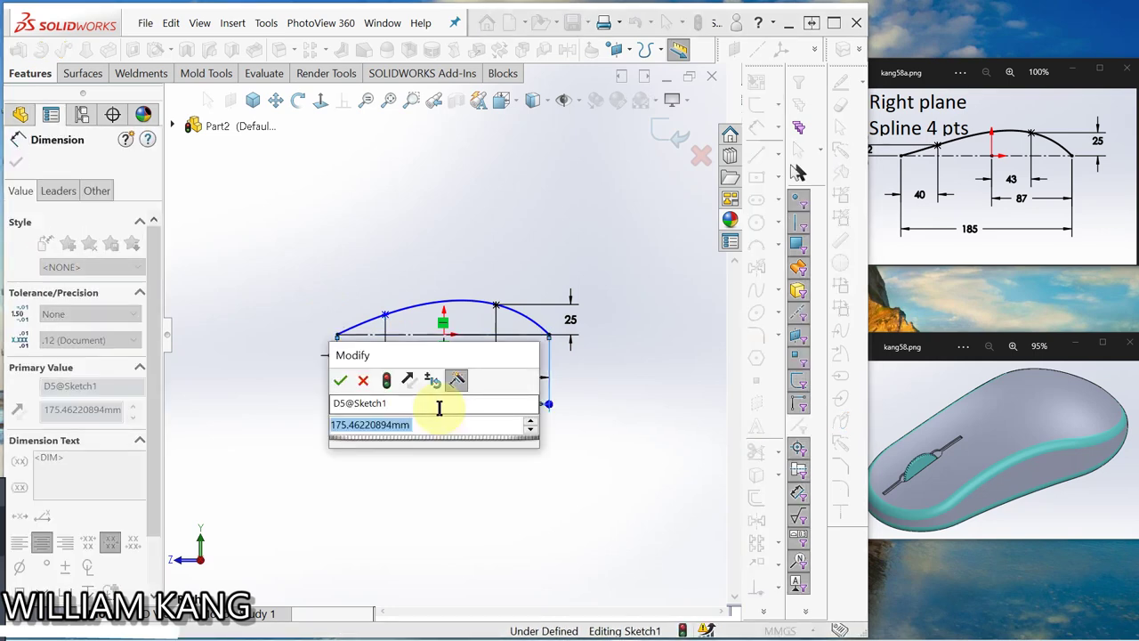
type("185")
key("Return")
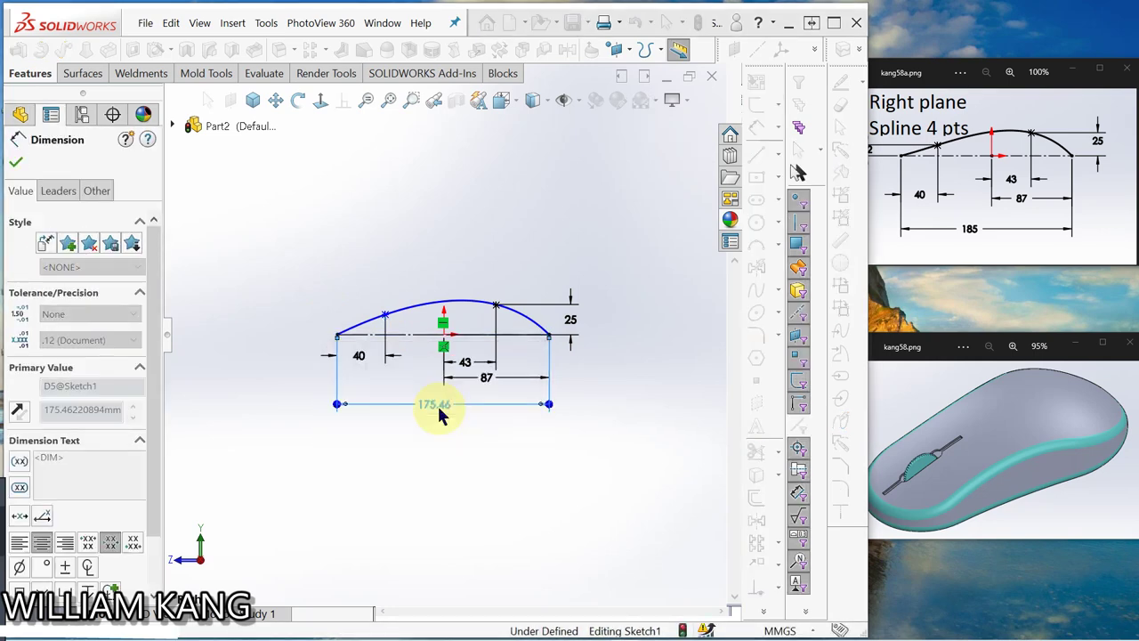
key("Escape")
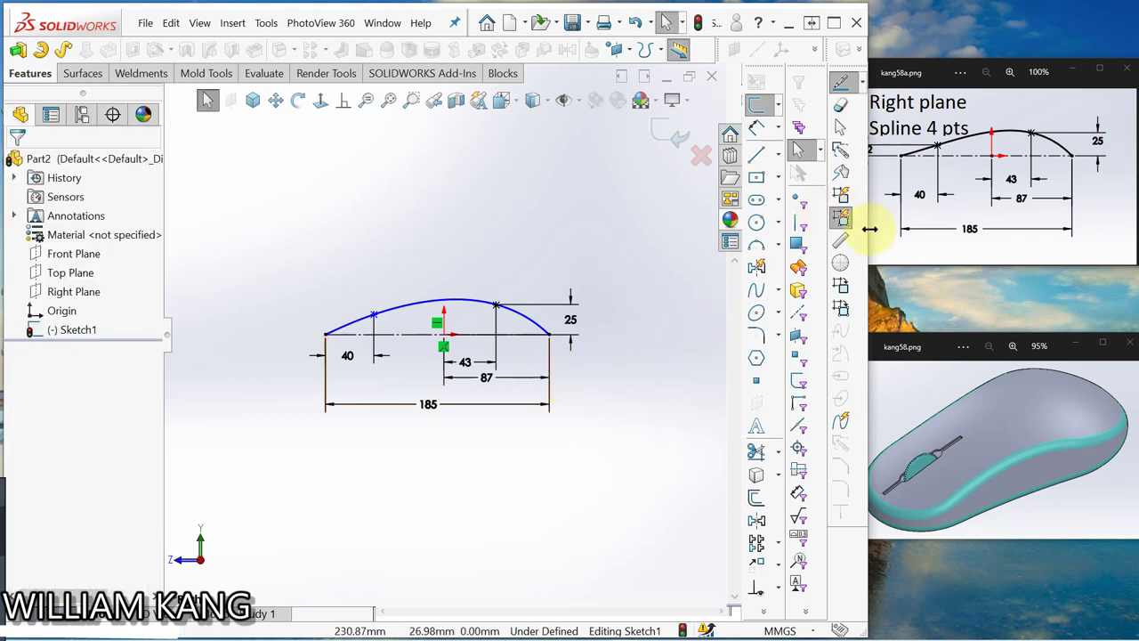
Dimension the spline's left endpoint 12 mm from the centreline, fully defining Sketch1.
mouse_move(869, 228)
left_mouse_down()
mouse_move(843, 224)
mouse_move(852, 231)
left_mouse_up()
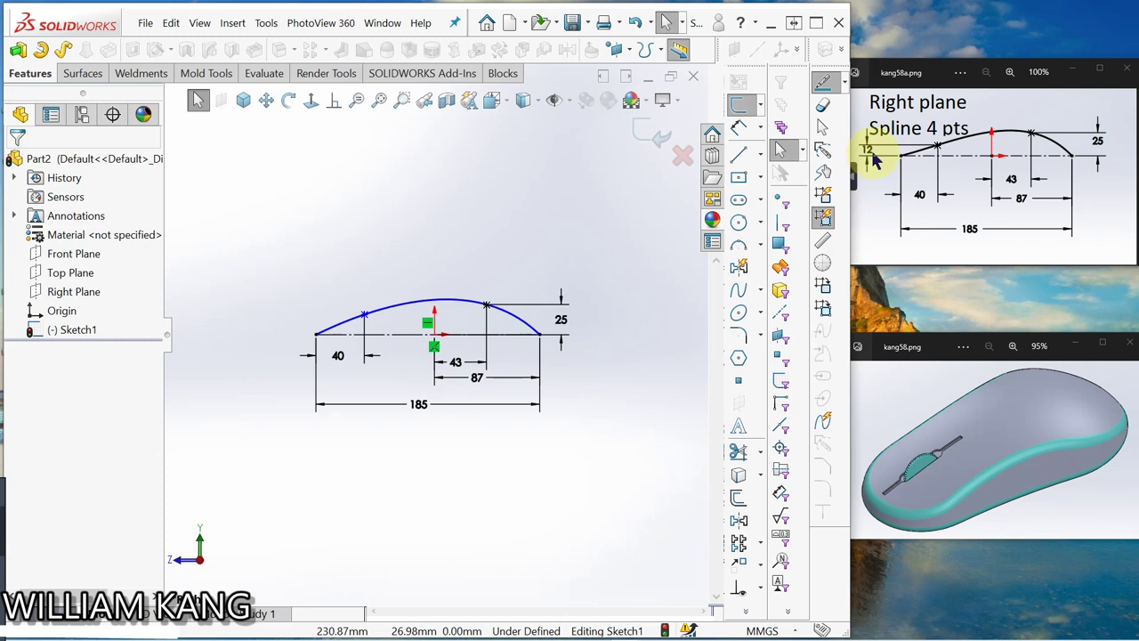
left_click(738, 127)
left_click(365, 316)
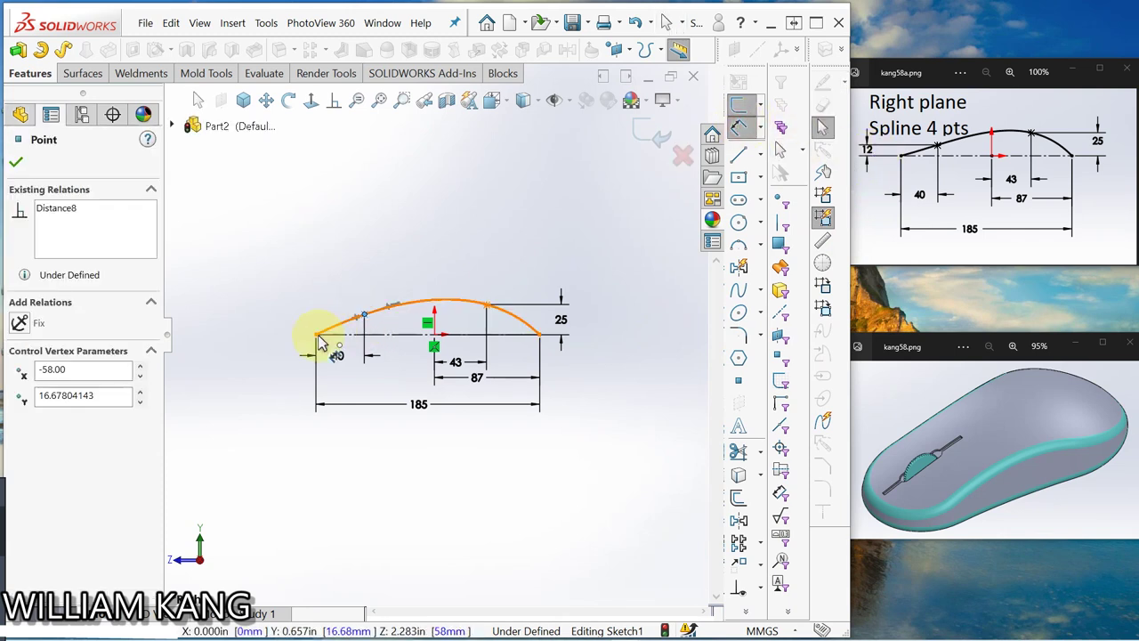
left_click(316, 335)
left_click(295, 325)
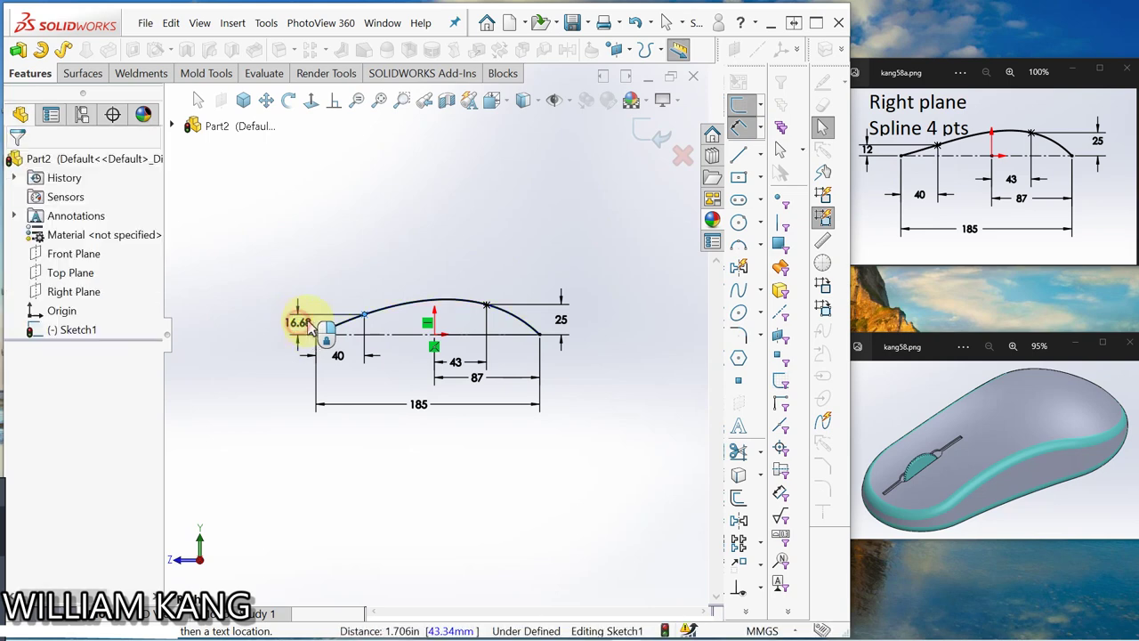
type("12")
left_click(205, 298)
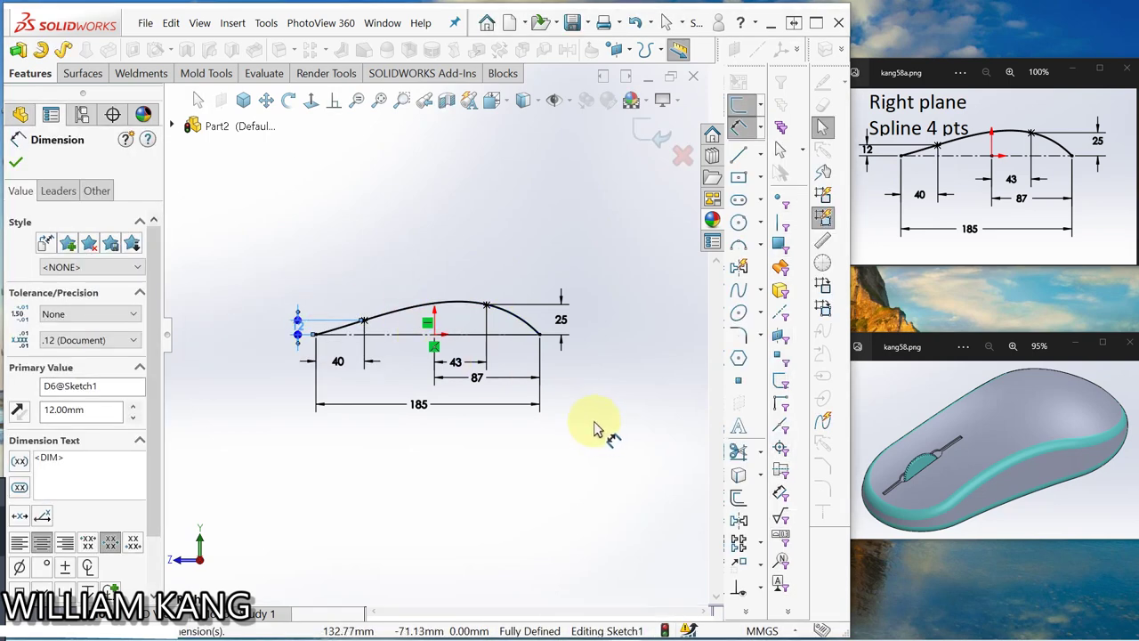
key("Escape")
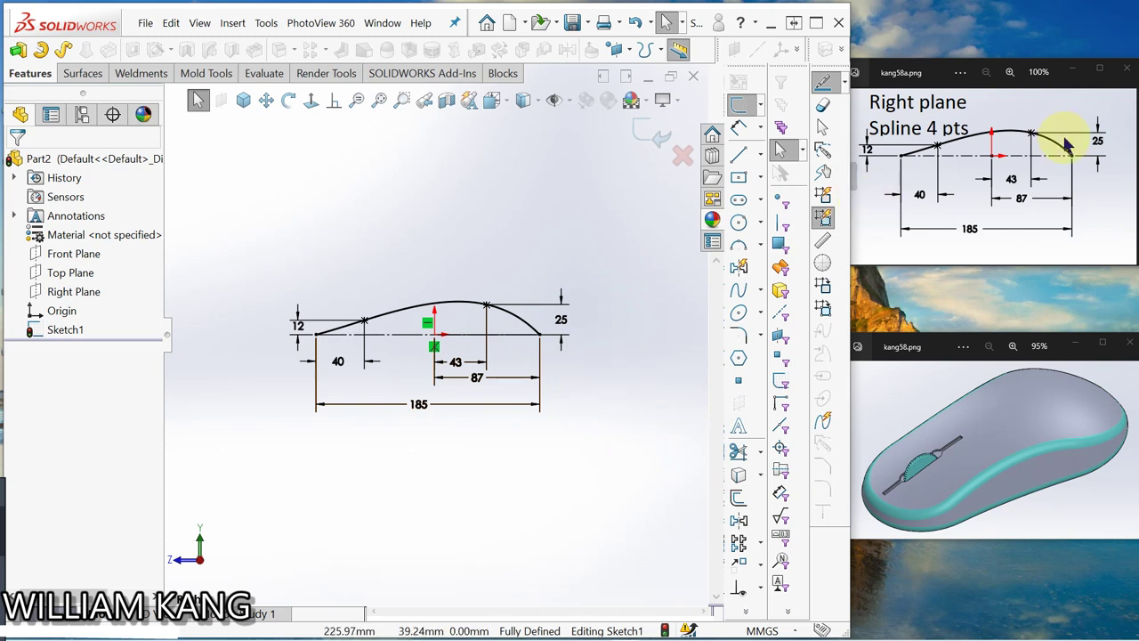
Exit Sketch1 and clear the selection.
left_click(1126, 178)
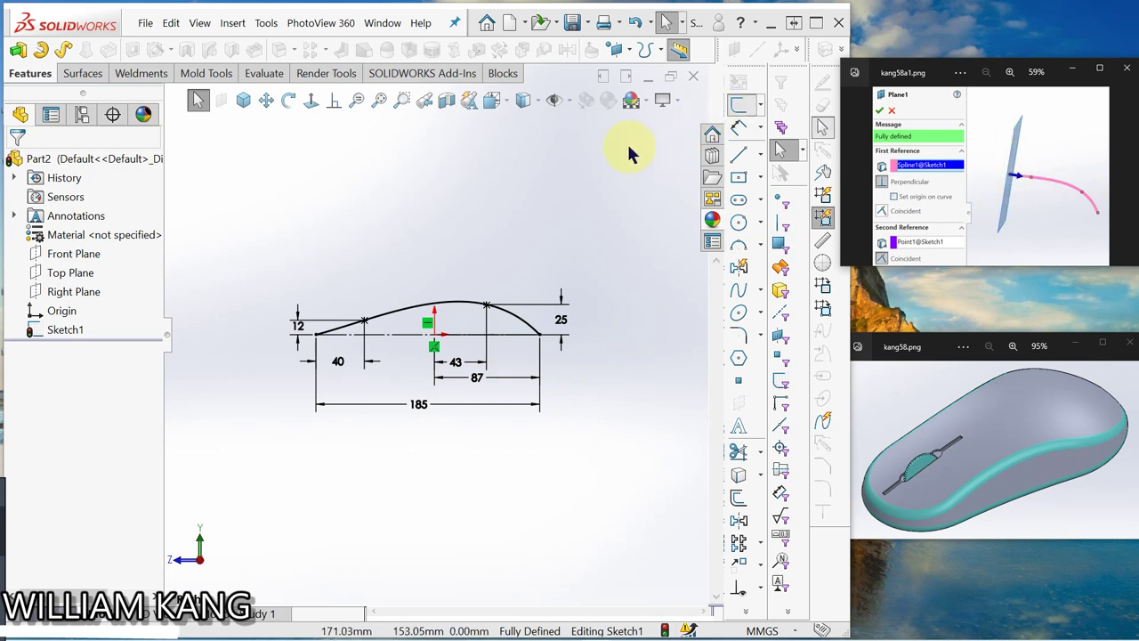
left_click(656, 129)
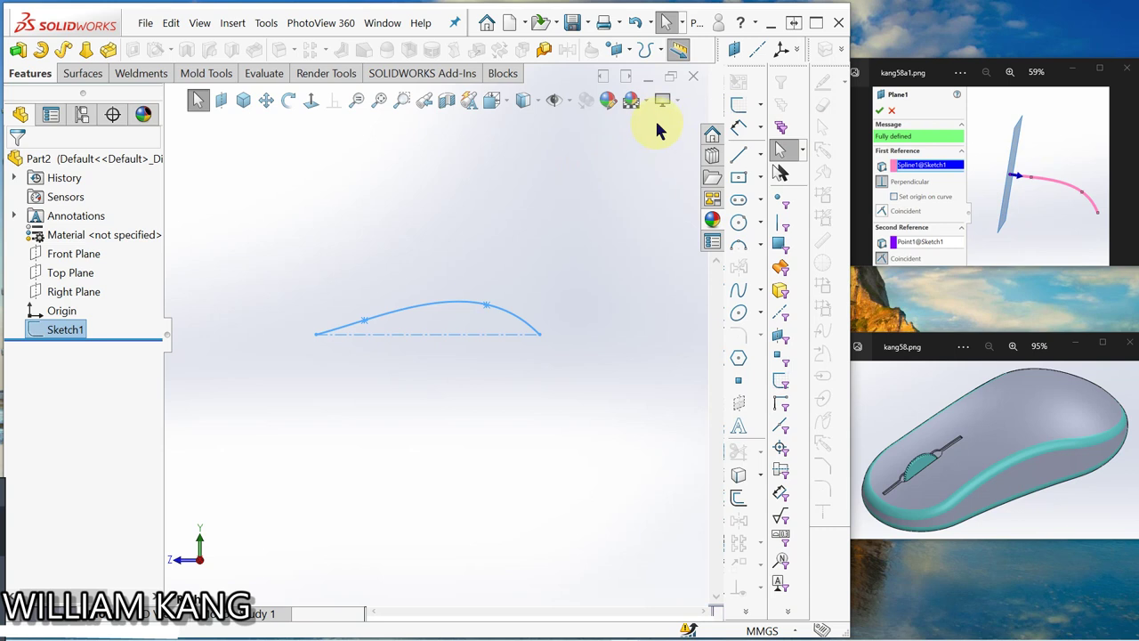
left_click(331, 266)
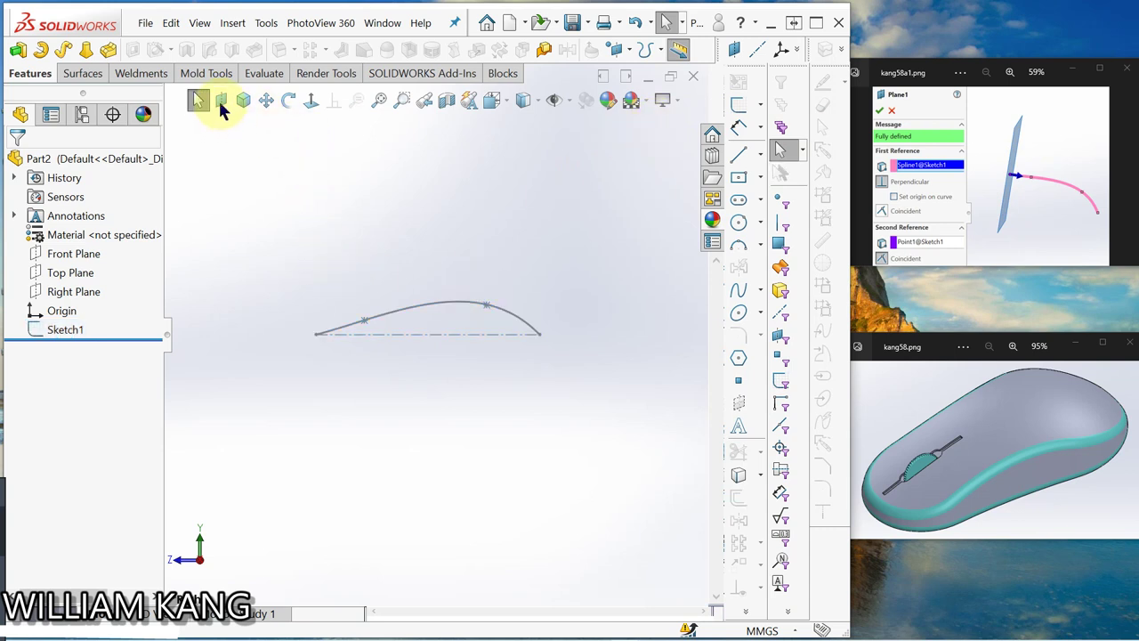
Create Plane1 perpendicular to Spline1 through its endpoint, then hide Plane1.
left_click(222, 102)
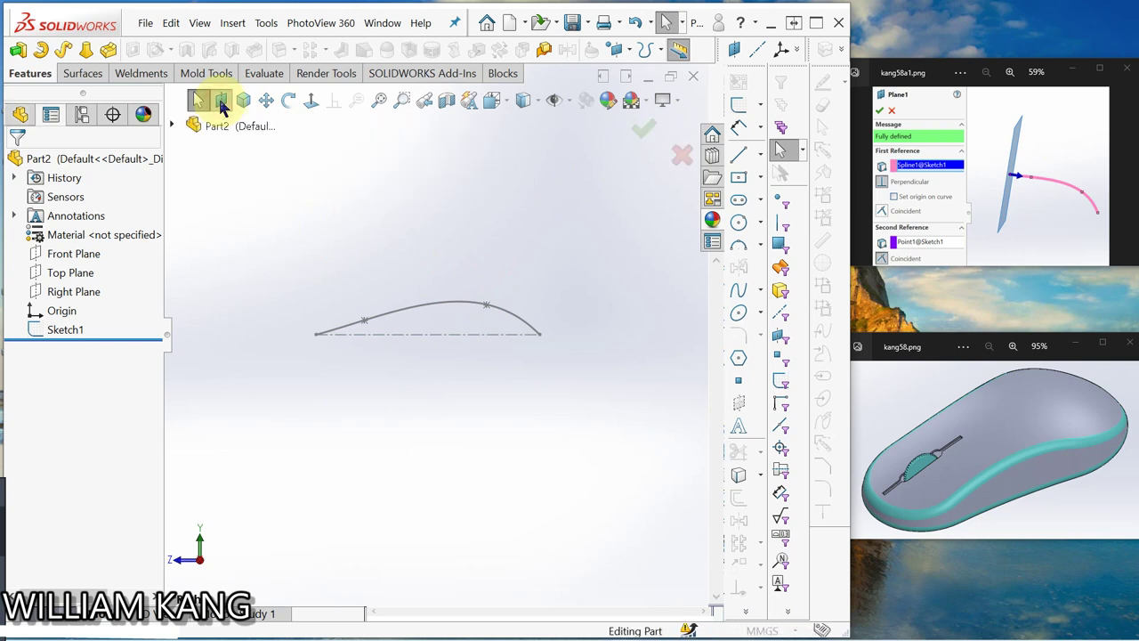
left_click(356, 330)
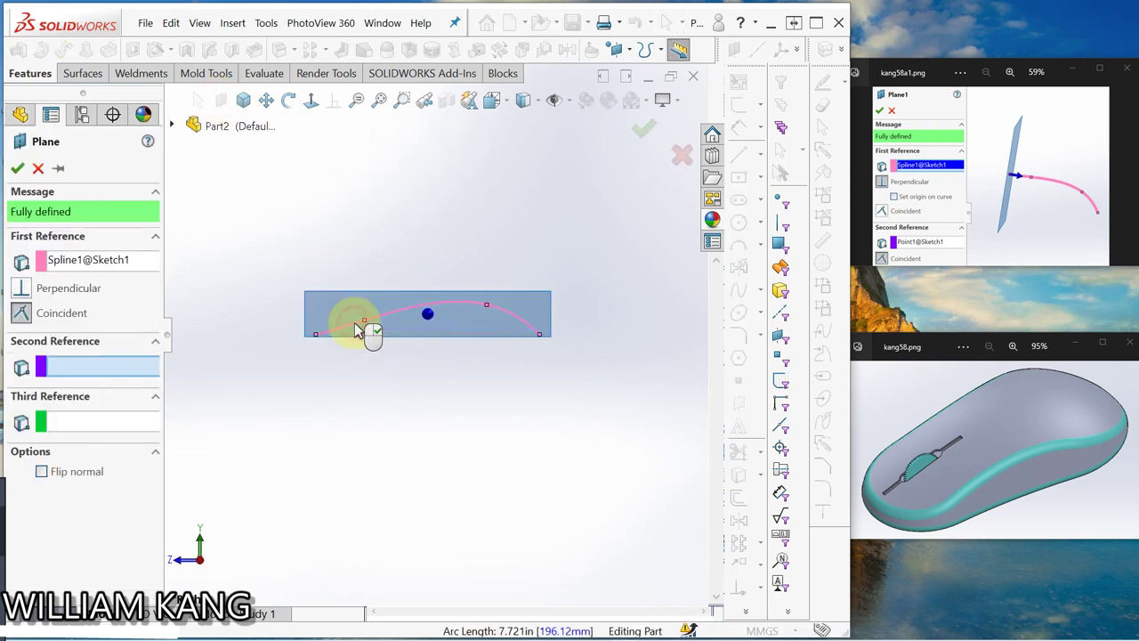
middle_click_drag(402, 387, 372, 349)
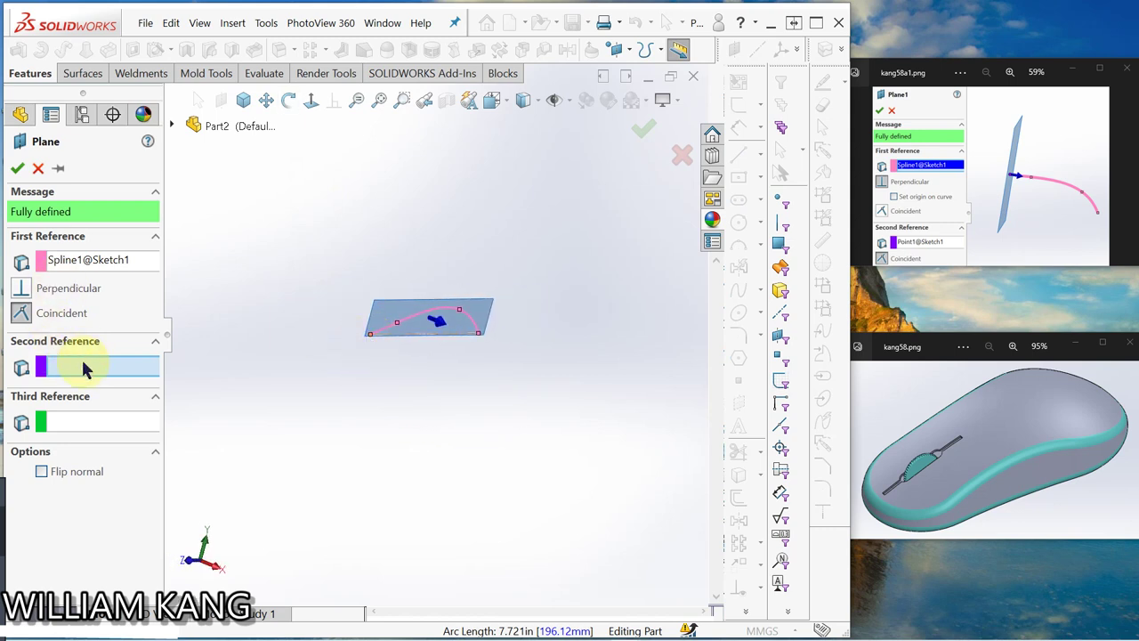
left_click(372, 336)
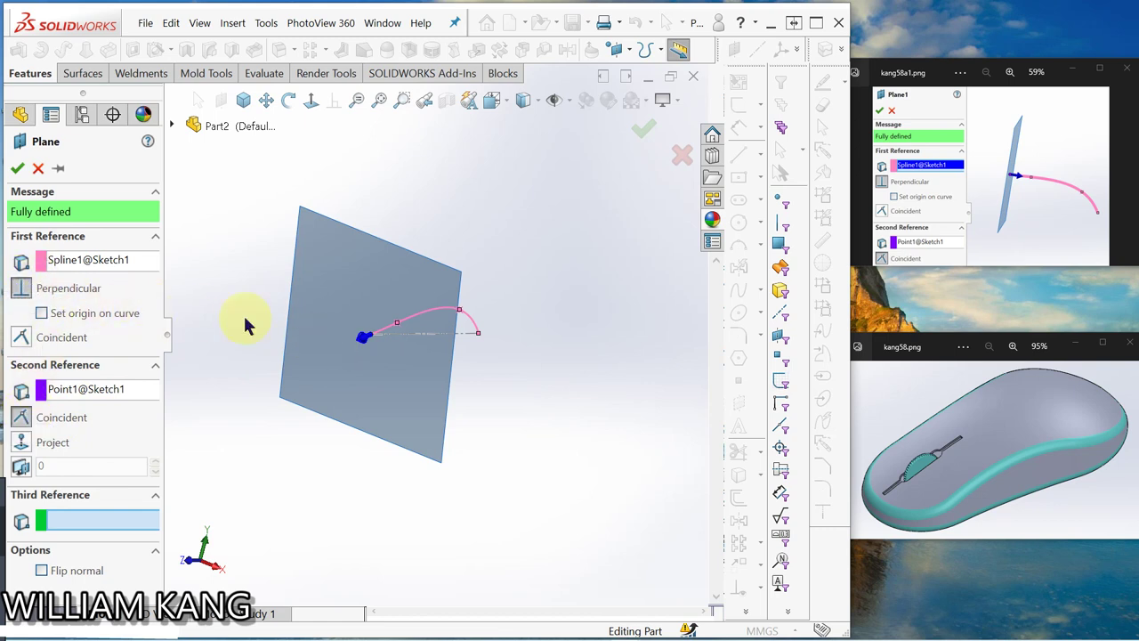
left_click(366, 340)
left_click(20, 169)
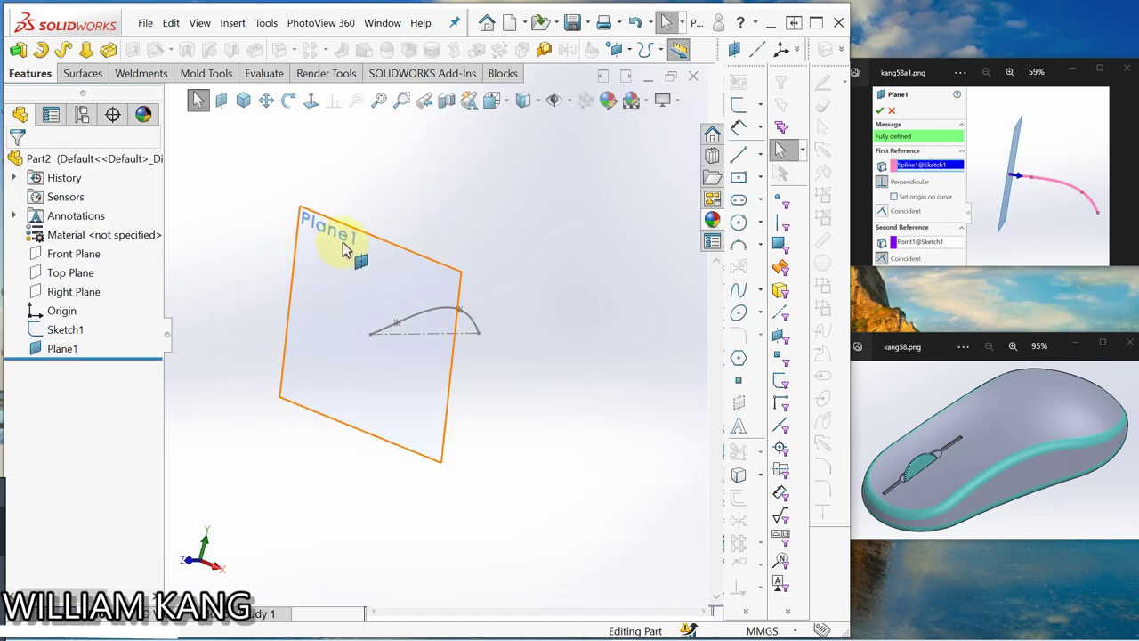
left_click(64, 350)
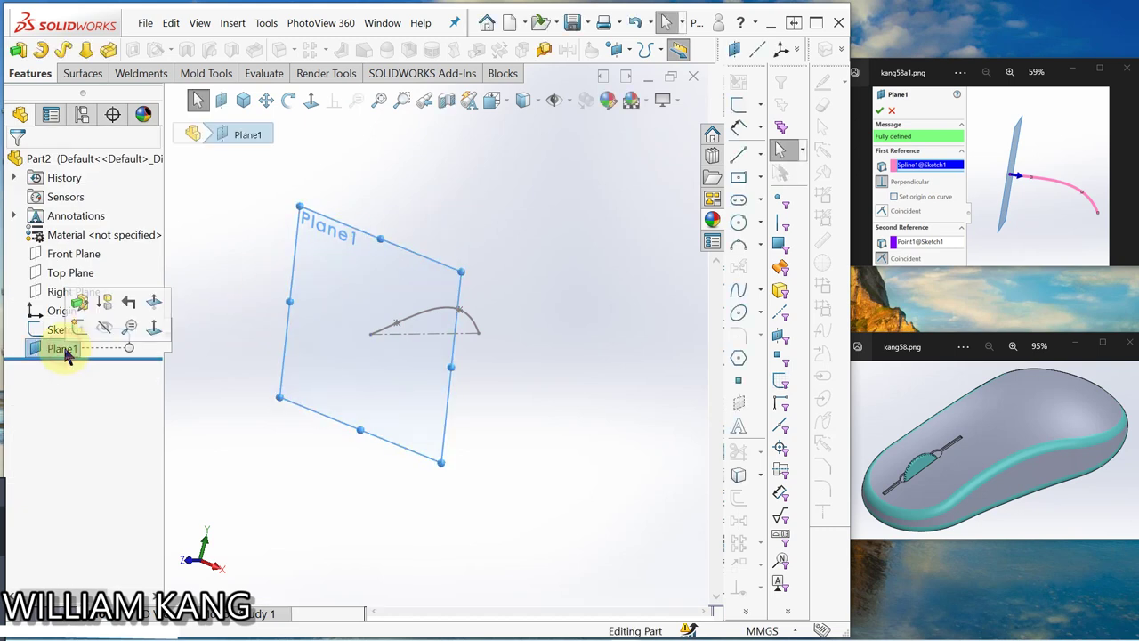
left_click(107, 329)
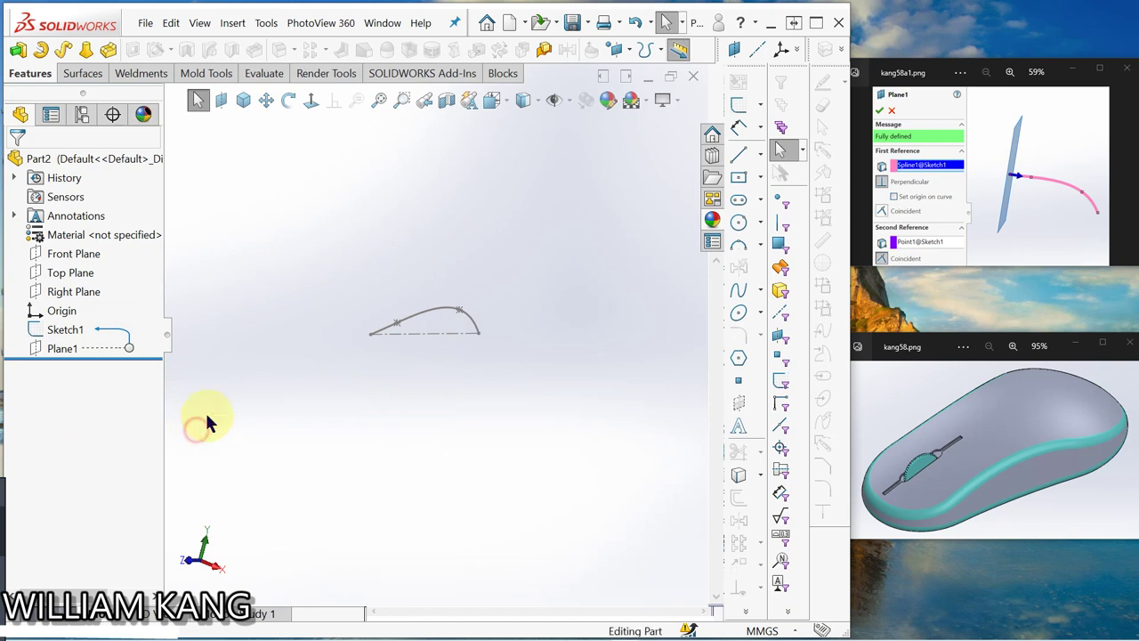
Start Sketch2 on Plane1.
left_click(1126, 181)
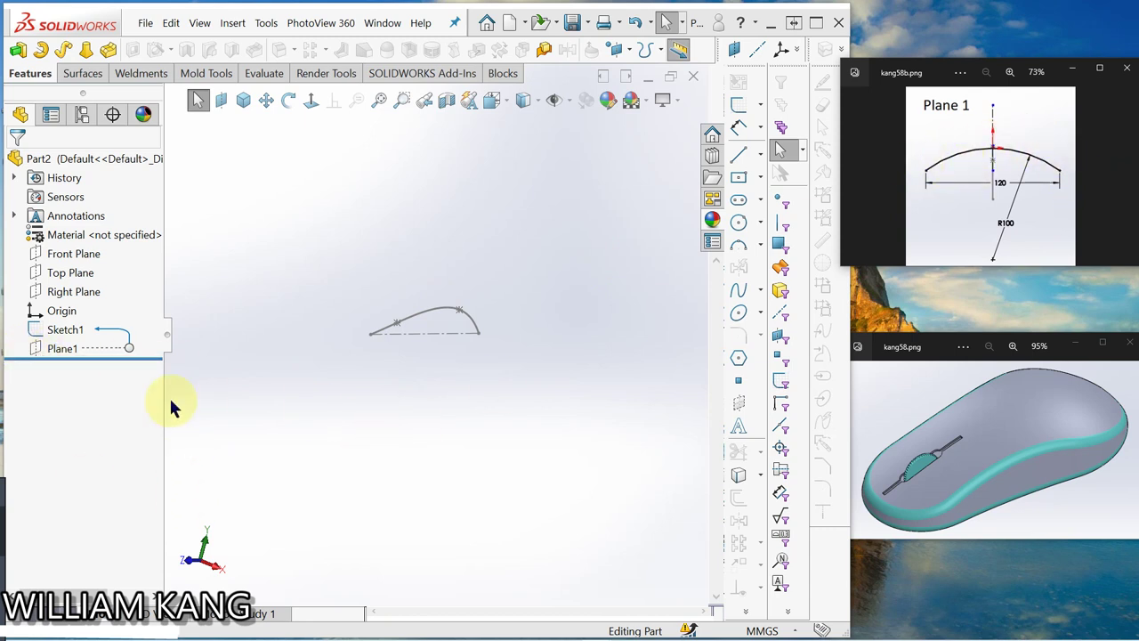
left_click(69, 348)
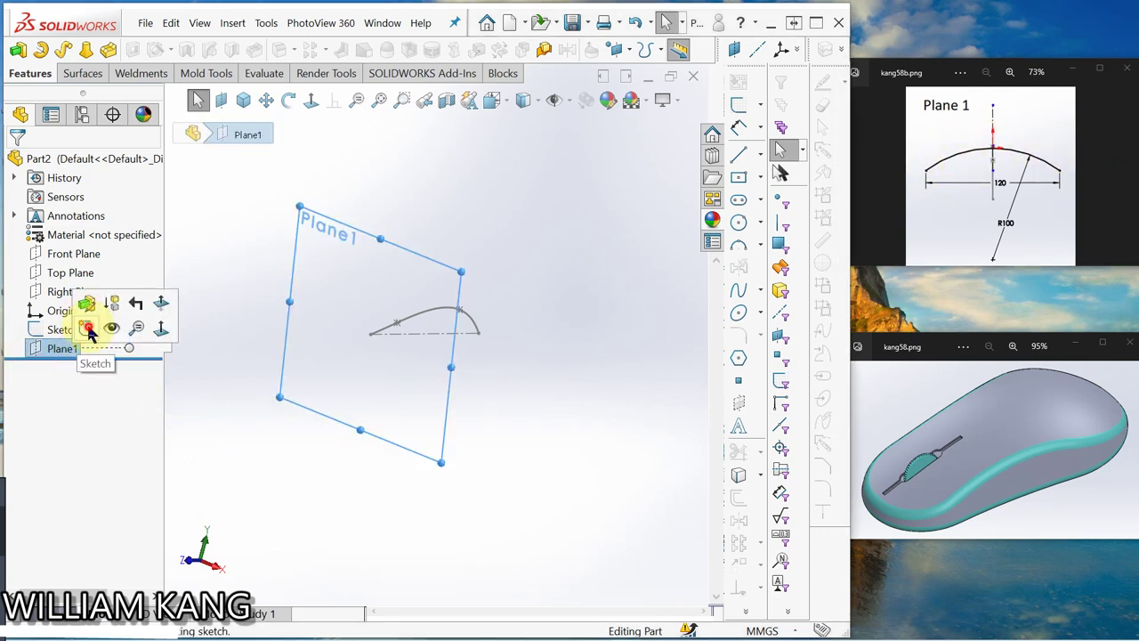
left_click(86, 328)
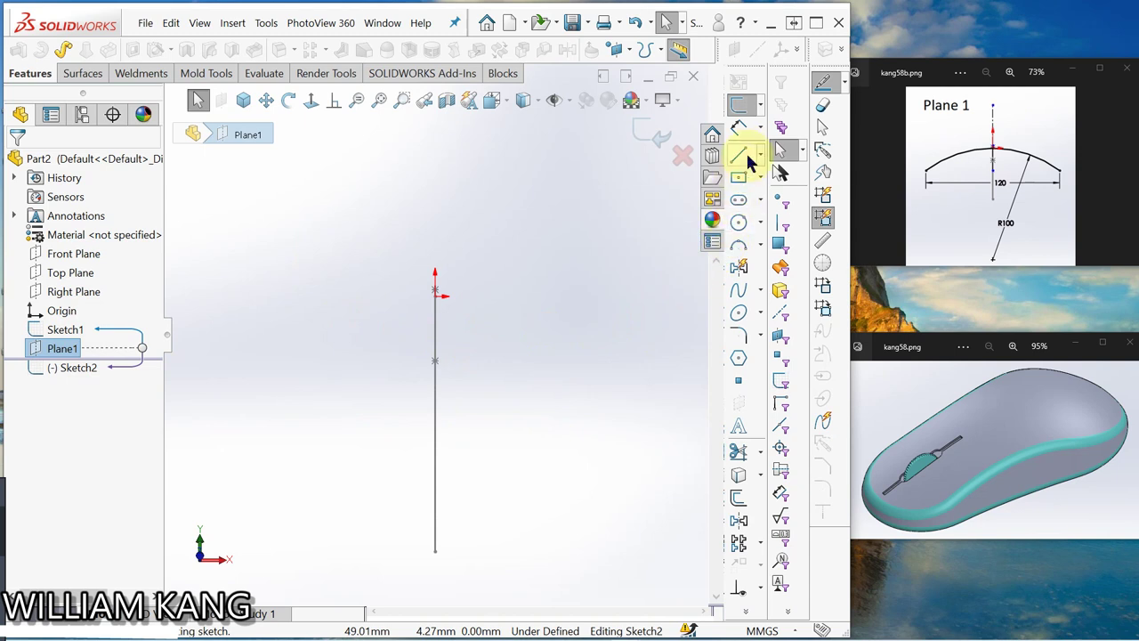
Draw a vertical centerline through the spline's end point.
left_click(759, 156)
left_click(767, 173)
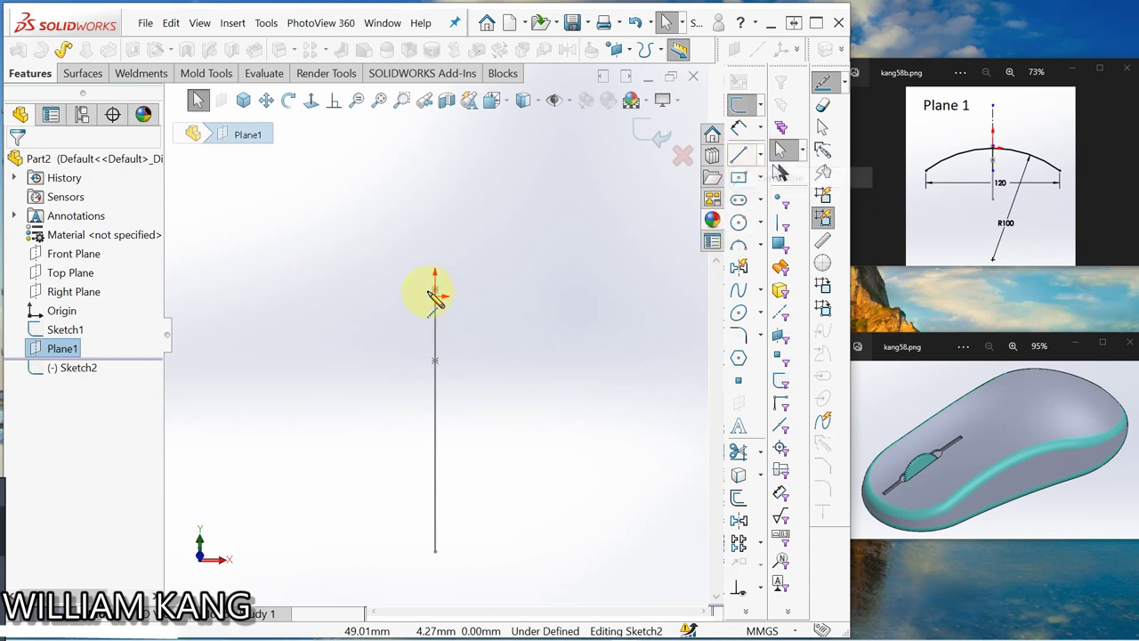
left_click(436, 271)
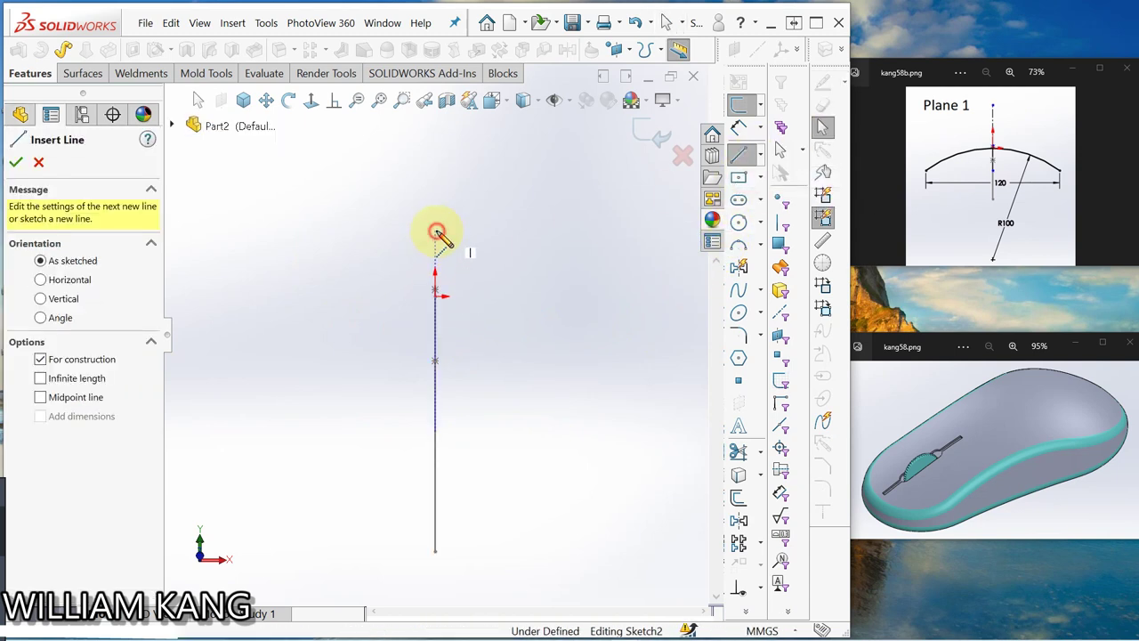
left_click(436, 231)
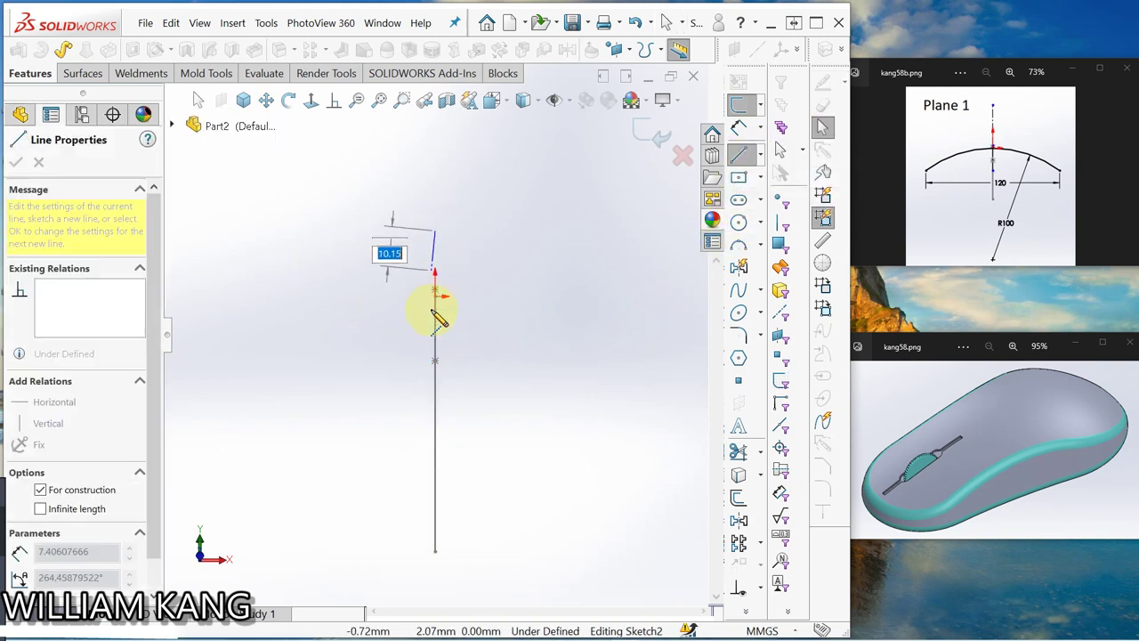
left_click(436, 369)
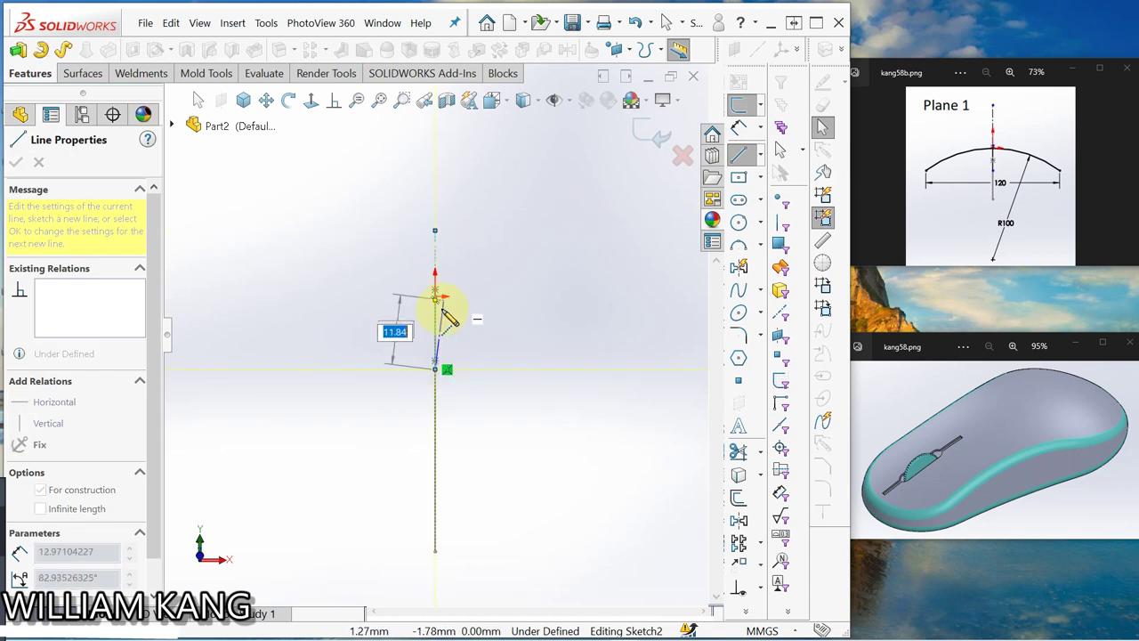
key("Escape")
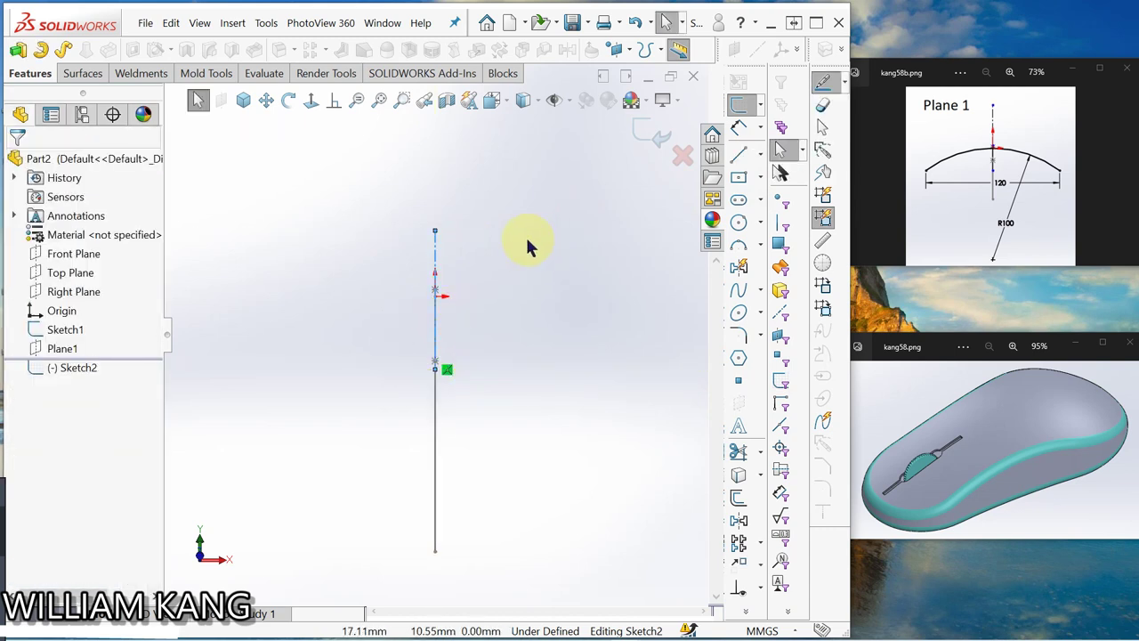
Draw a centre-point arc centred on the vertical centerline, spanning left to right above it.
left_click(760, 248)
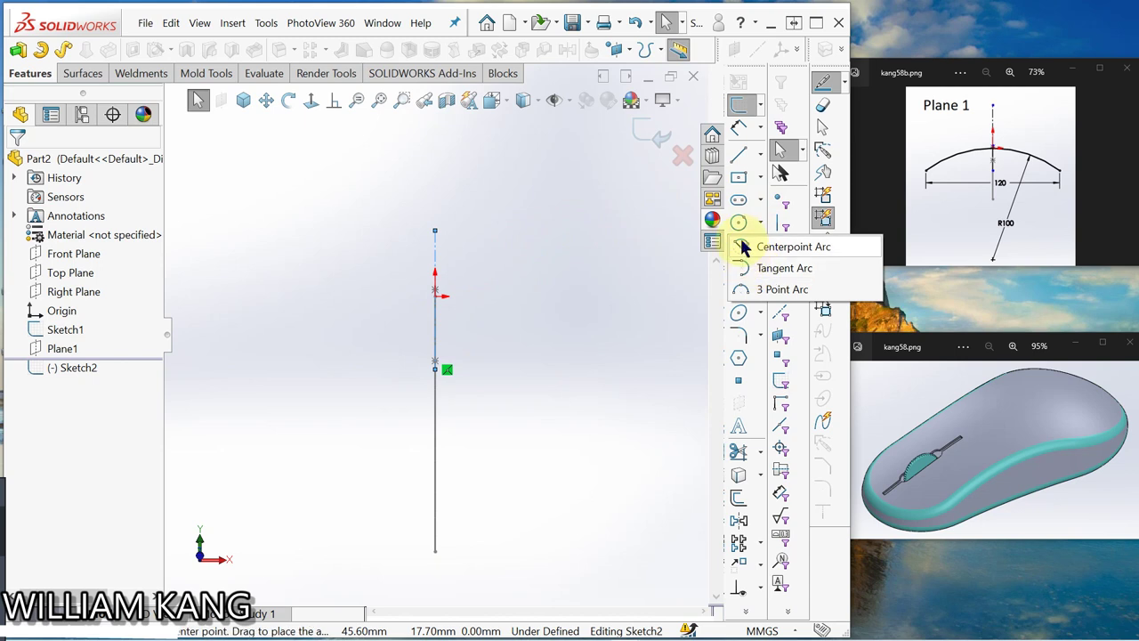
left_click(741, 249)
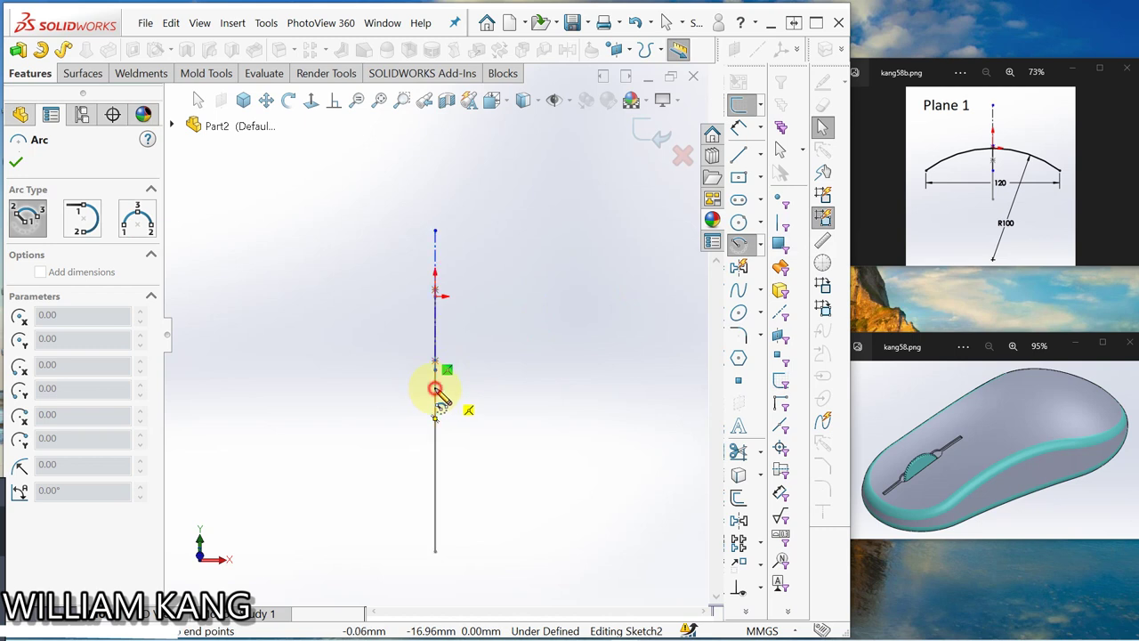
left_click(434, 388)
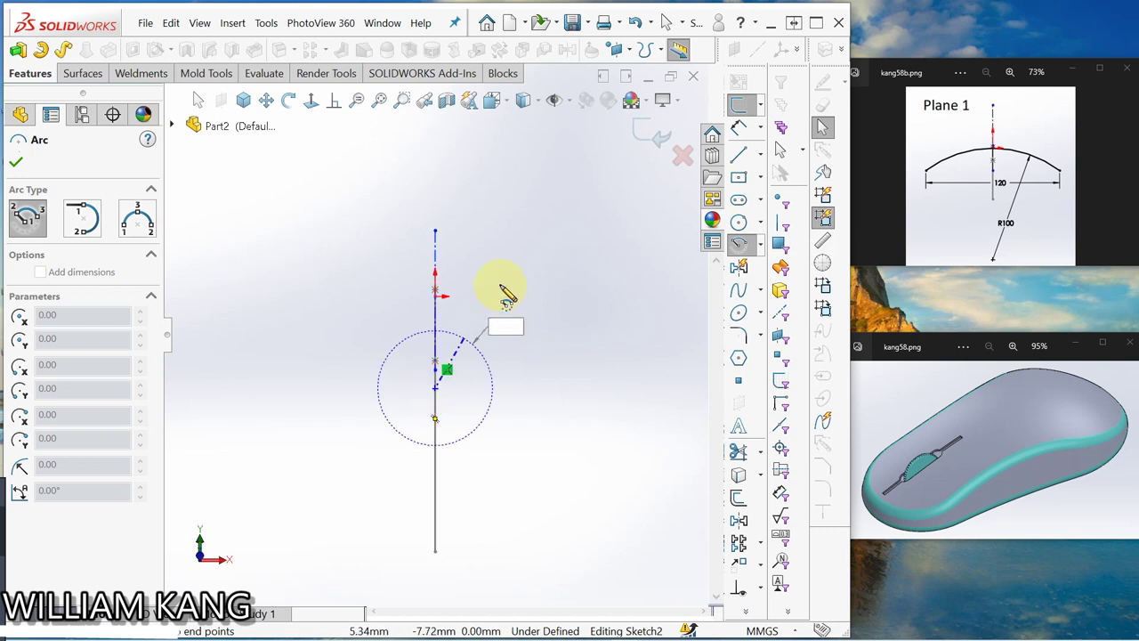
left_click(549, 280)
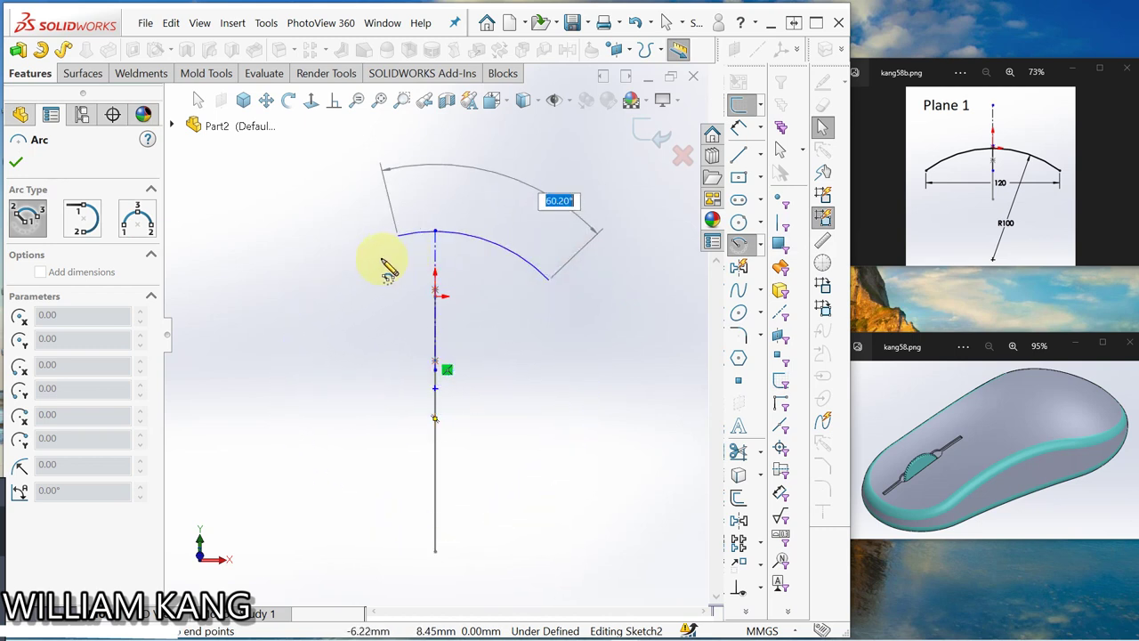
left_click(348, 296)
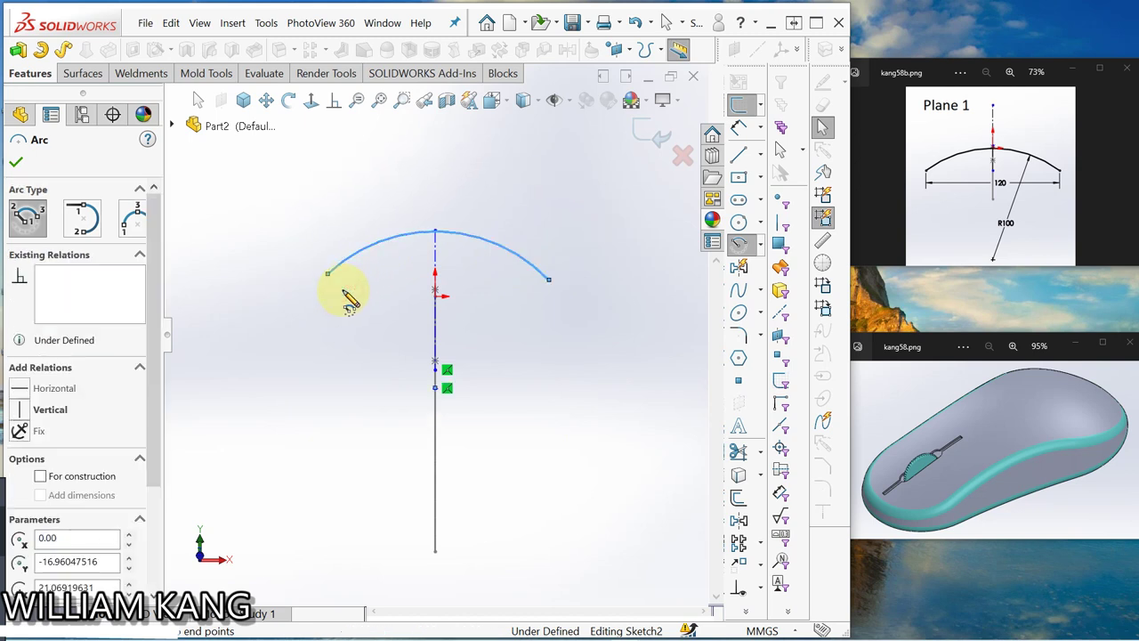
key("Escape")
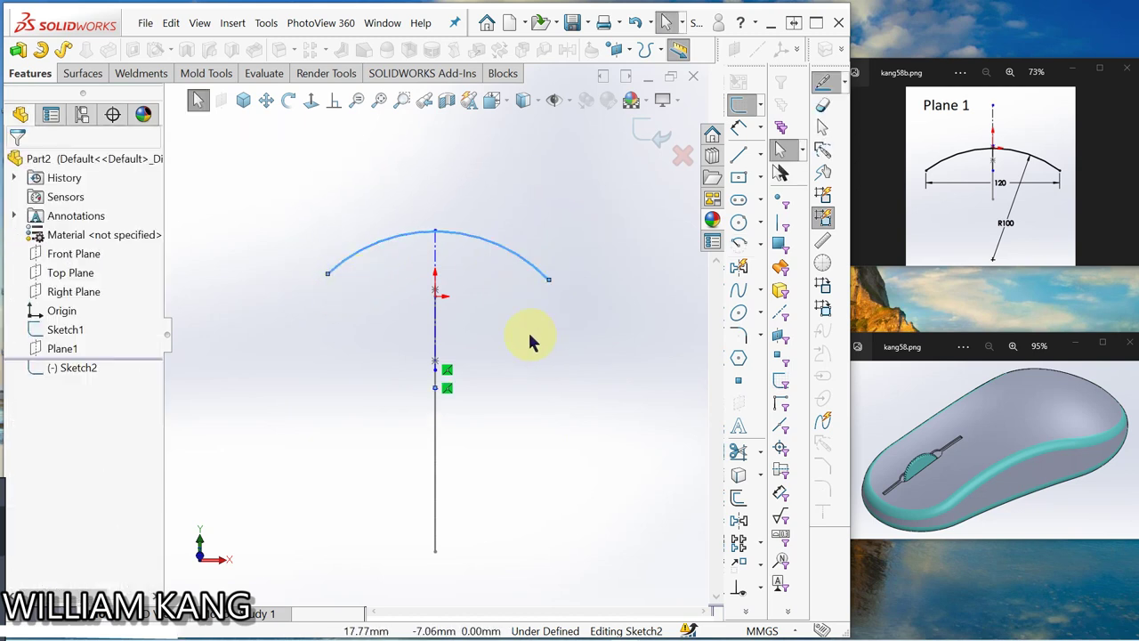
Dimension the arc's radius as 100 mm.
left_click(738, 127)
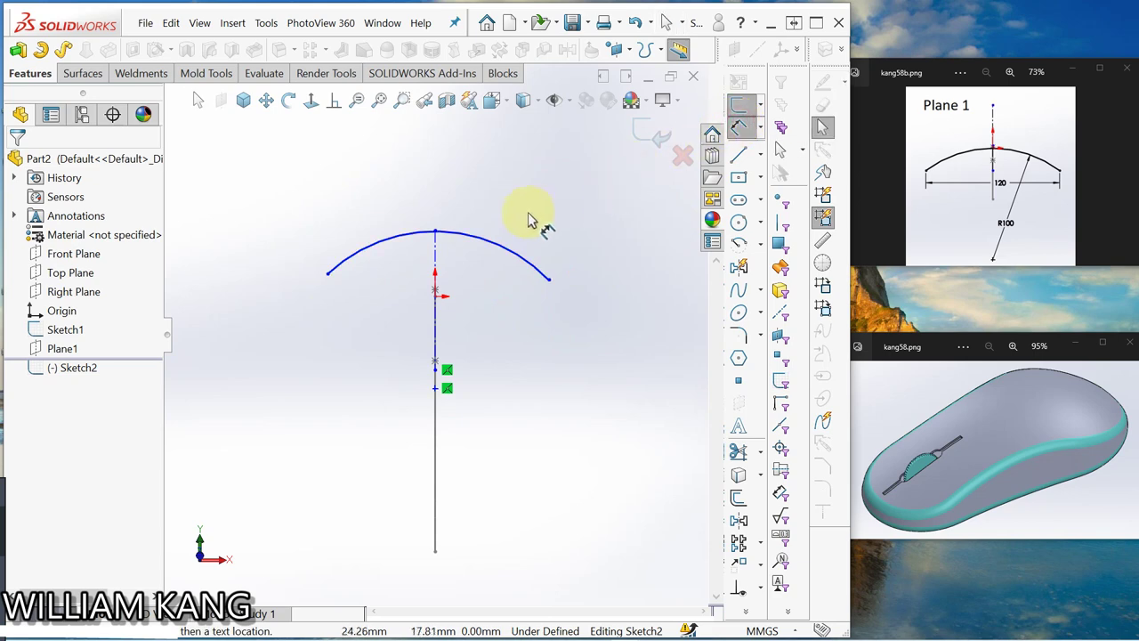
left_click(515, 248)
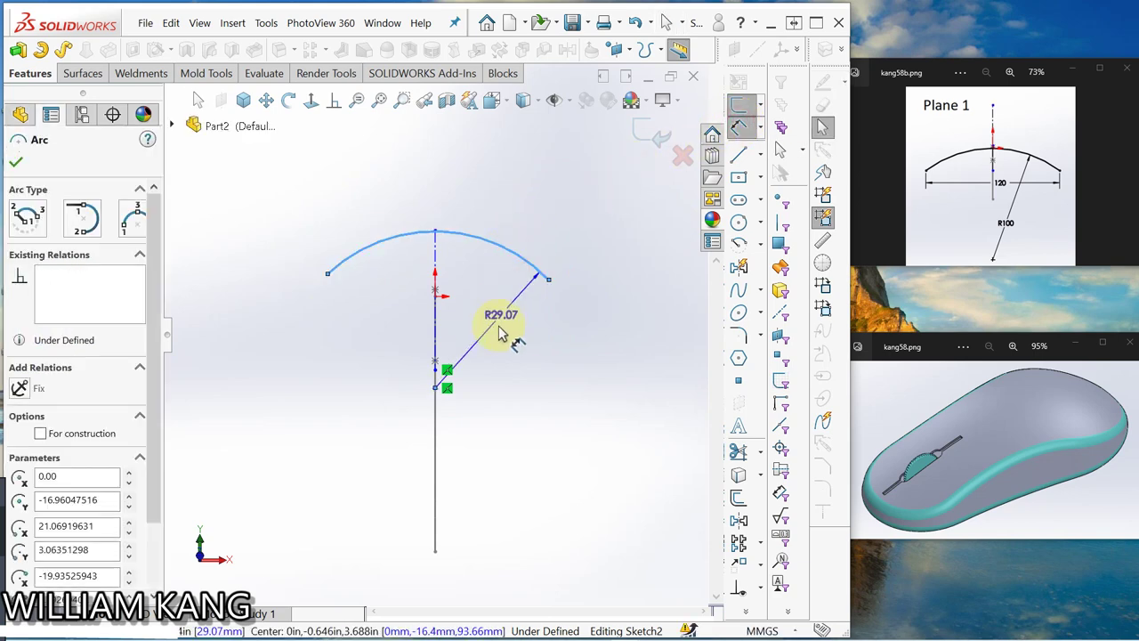
left_click(485, 322)
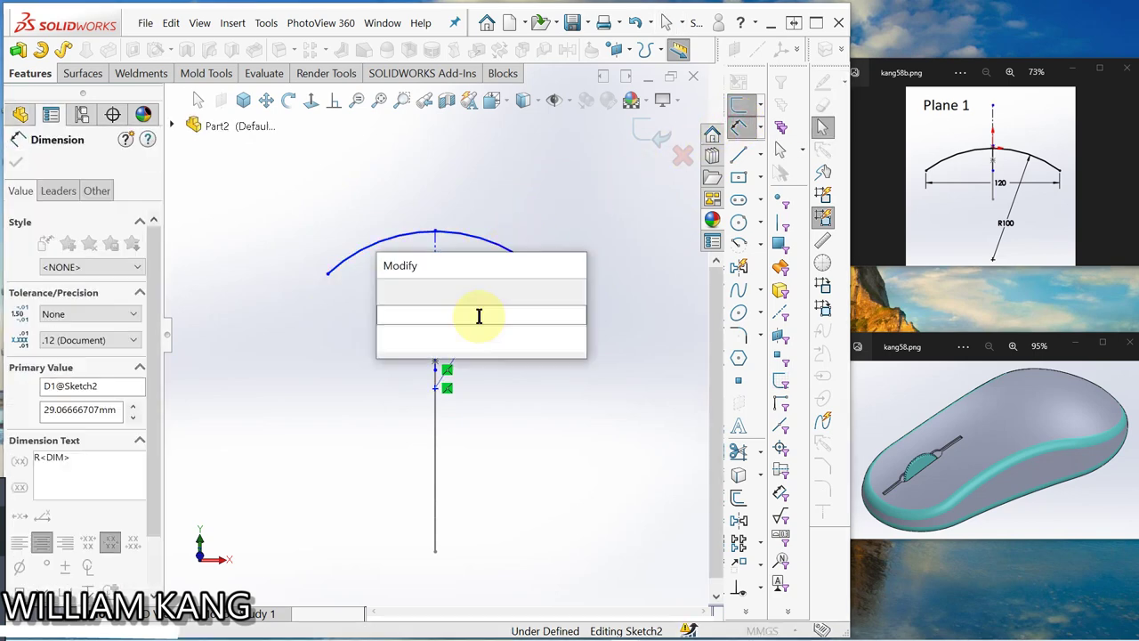
type("100")
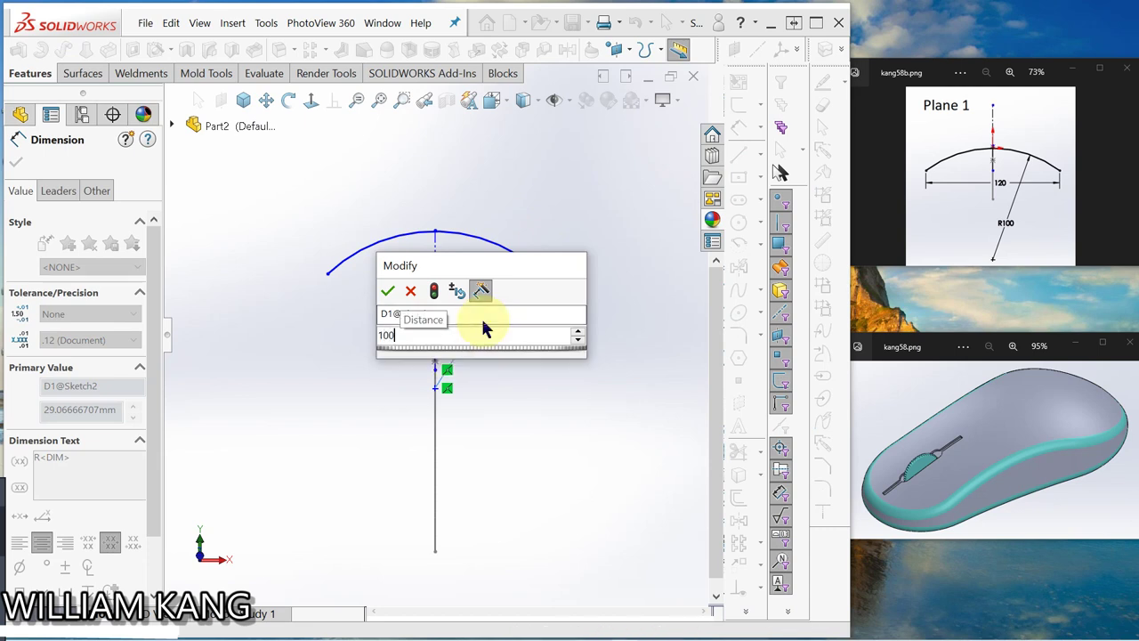
key("Return")
key("f")
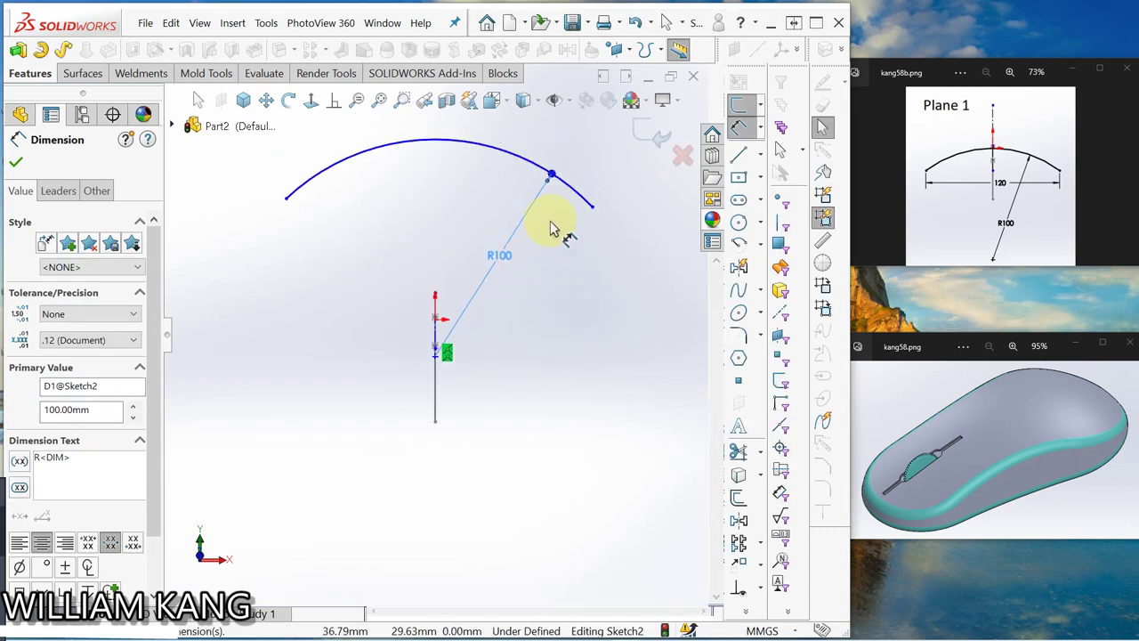
left_click(528, 389)
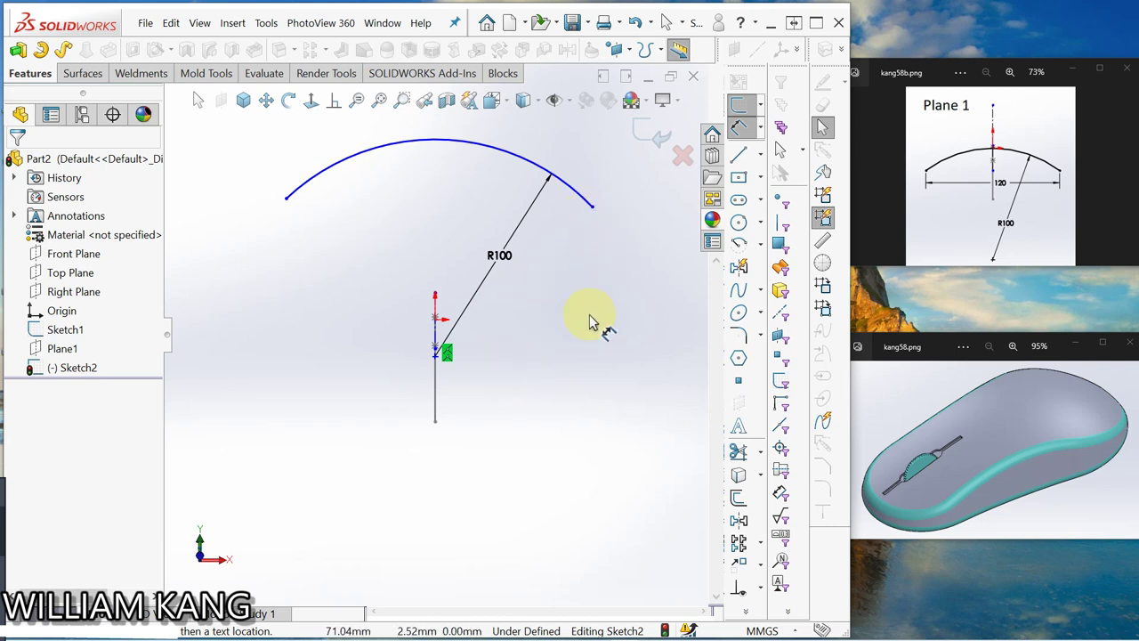
Add a Horizontal relation between the arc's two endpoints.
key("Escape")
left_click(593, 209)
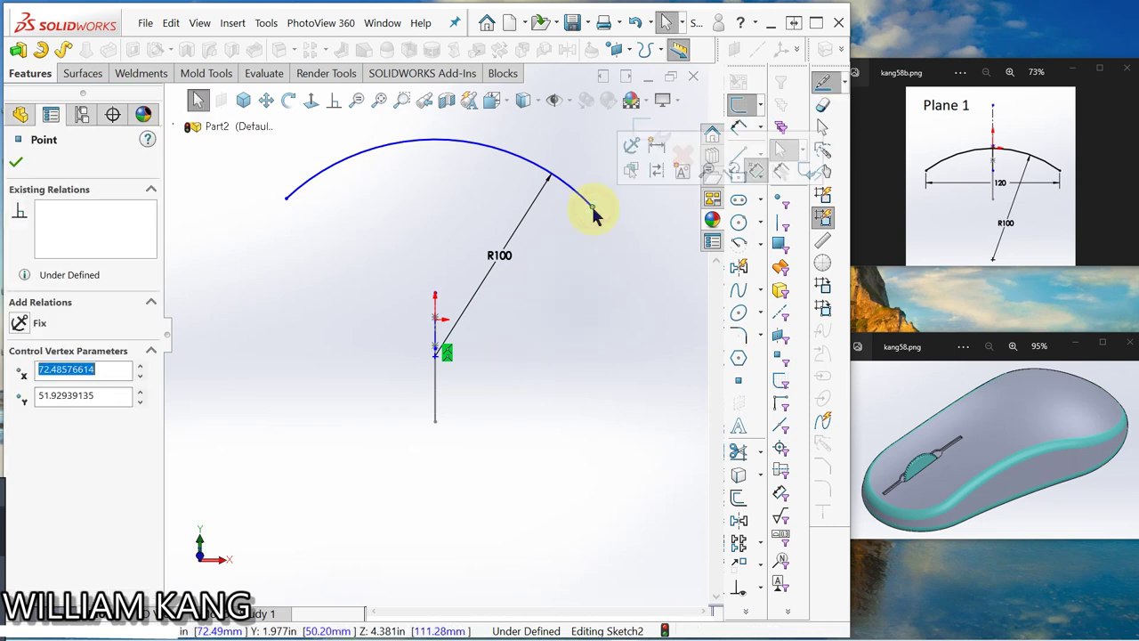
left_click(286, 200, "ctrl")
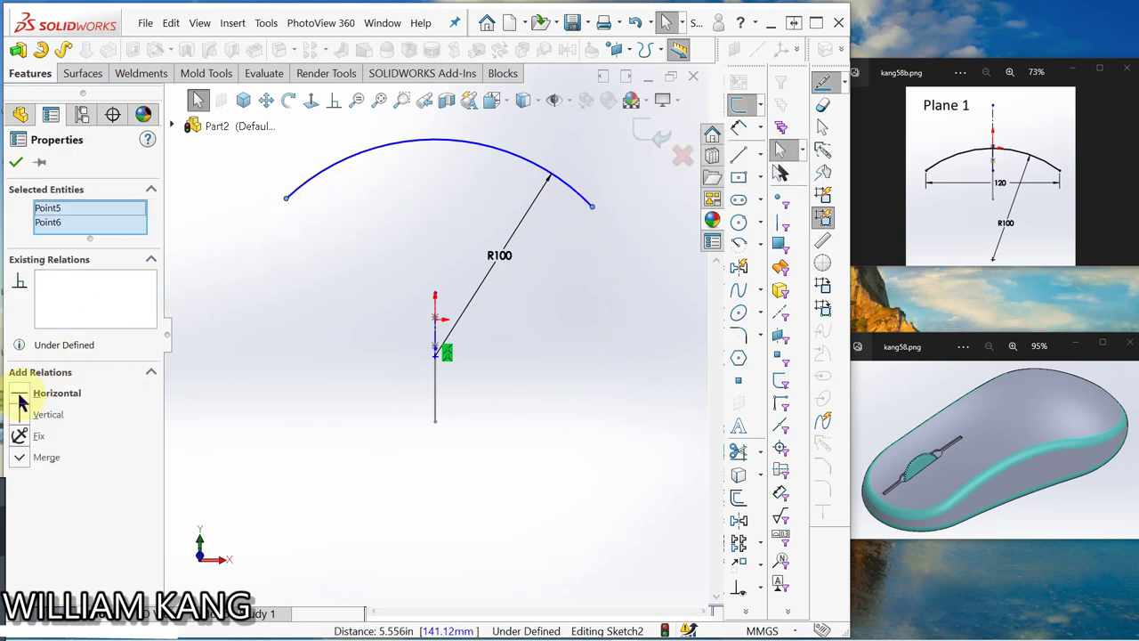
left_click(21, 402)
left_click(649, 418)
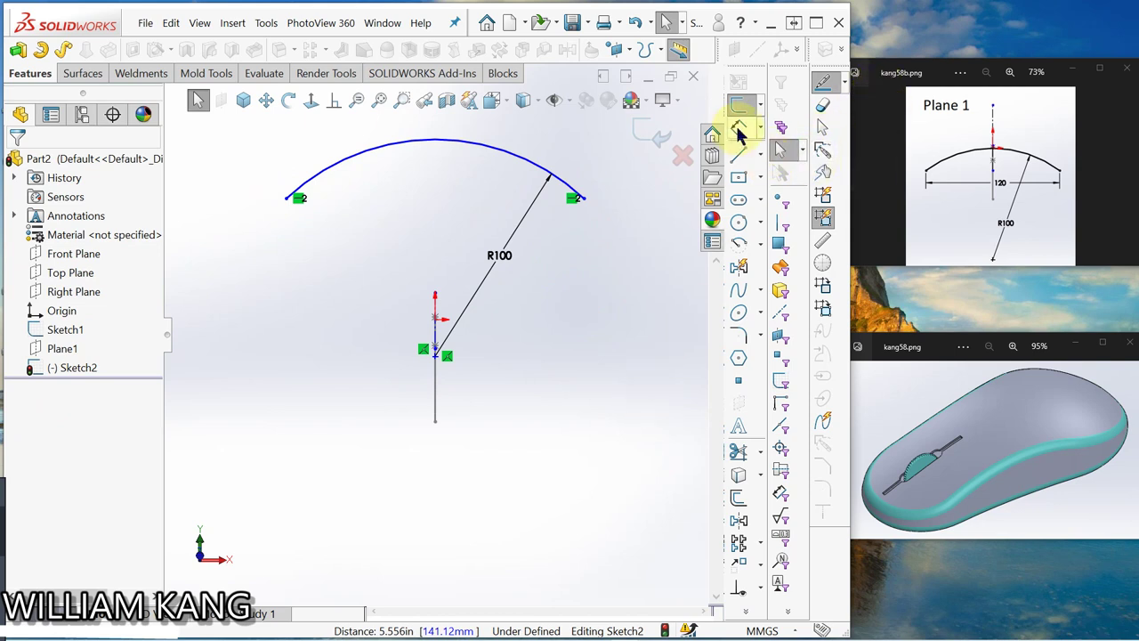
Dimension the distance between the arc's endpoints as 120 mm.
left_click(739, 128)
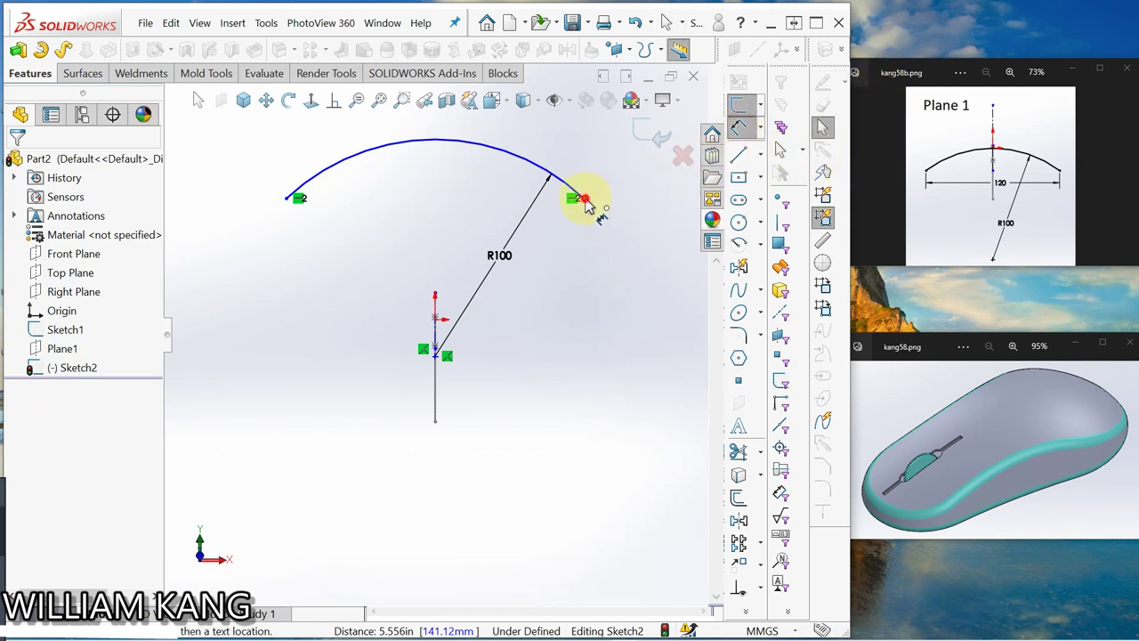
left_click(583, 198)
left_click(288, 198)
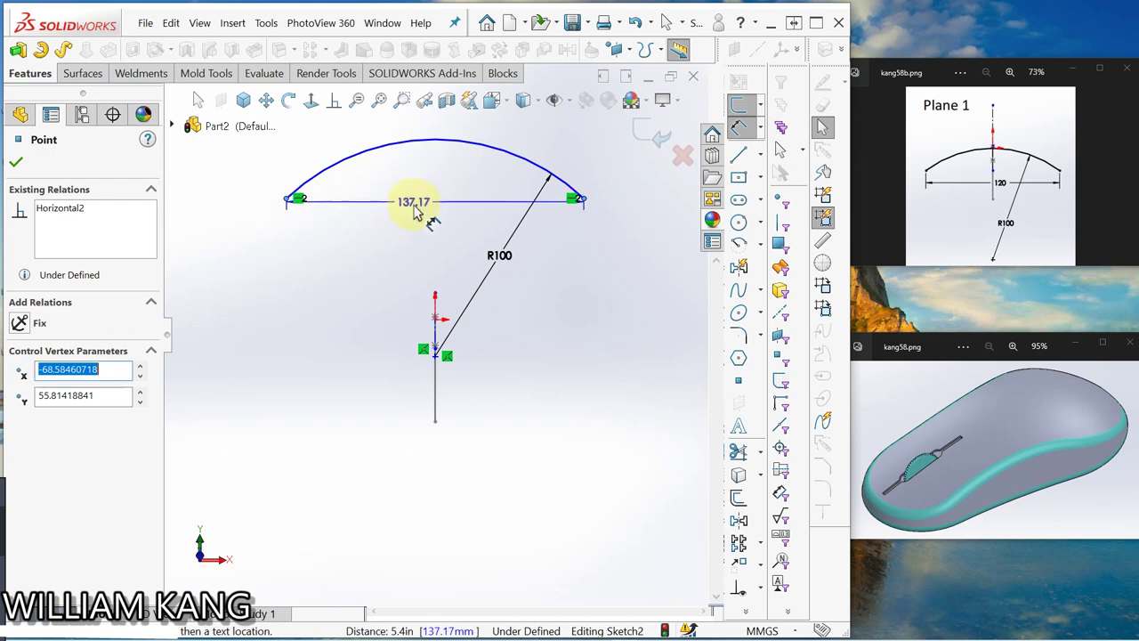
left_click(414, 207)
type("12")
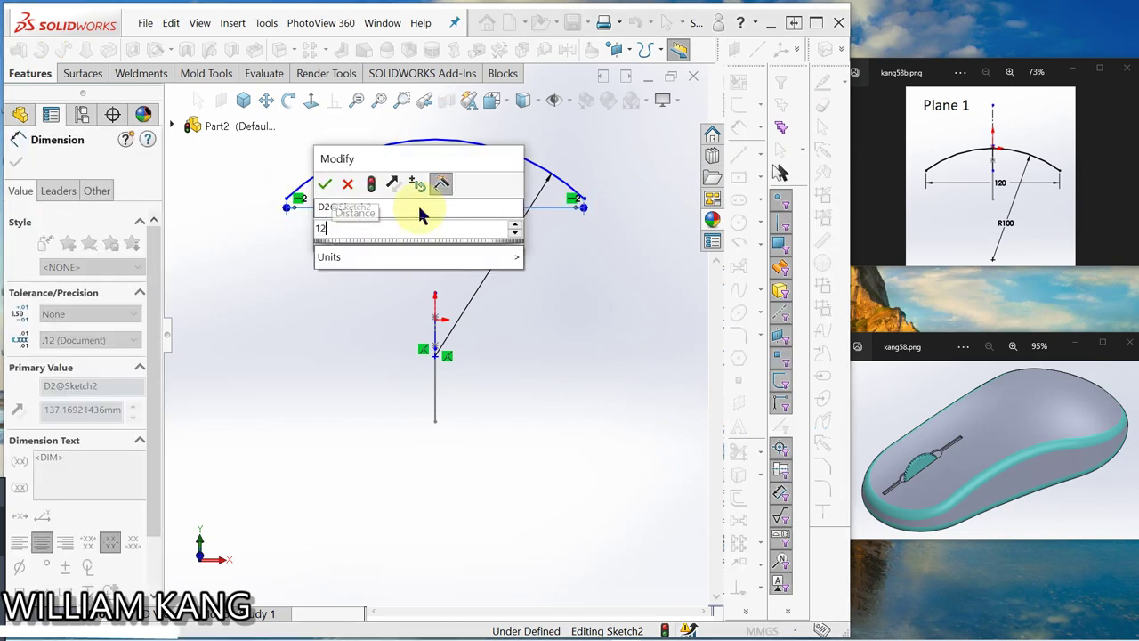
type("0")
key("Return")
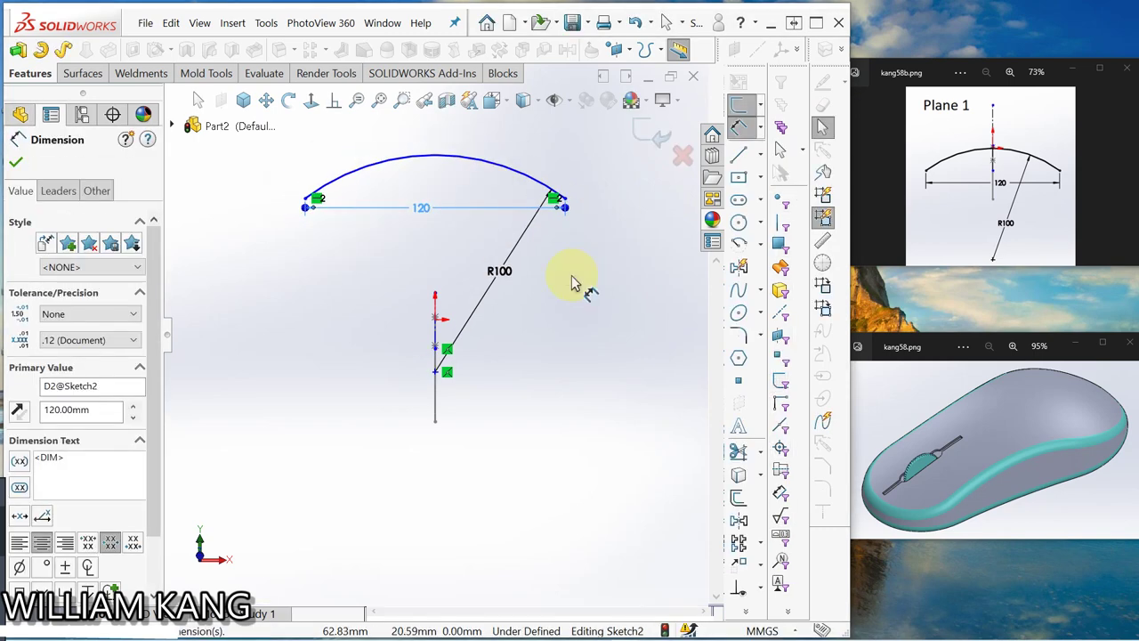
key("Escape")
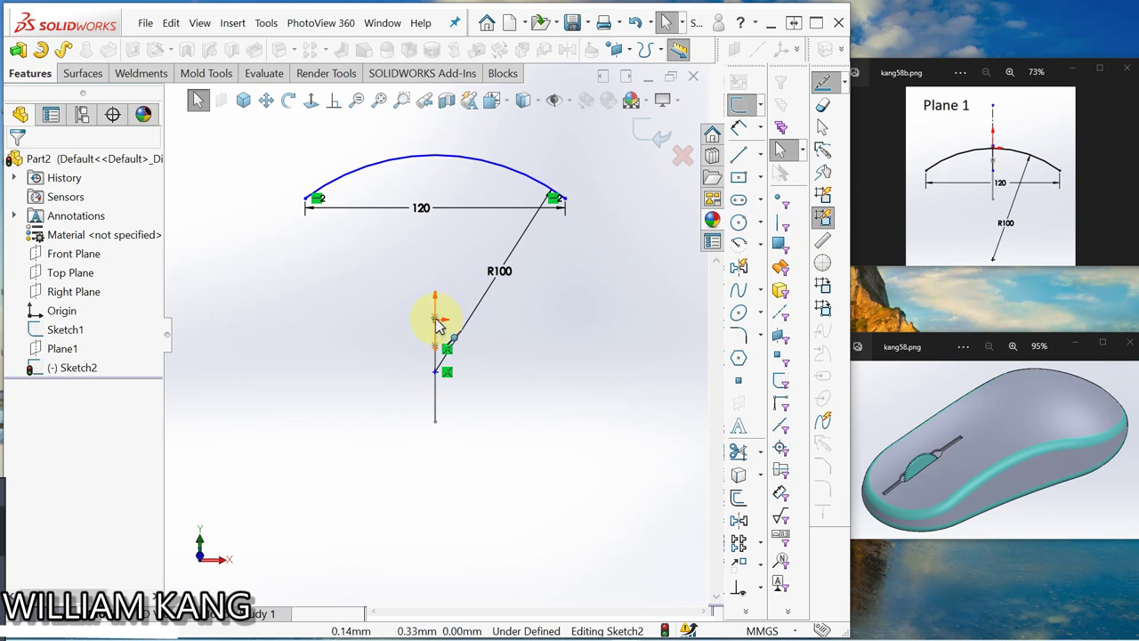
Make the arc's midpoint coincident with Point1@Sketch1.
left_click(435, 158)
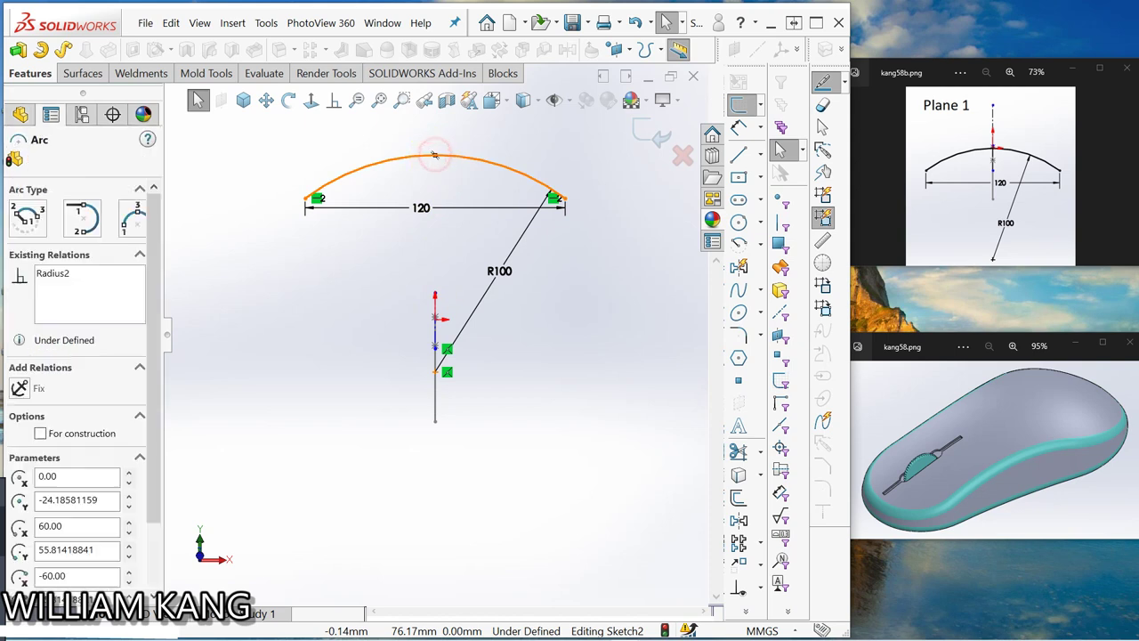
middle_click_drag(447, 231, 432, 262, "ctrl")
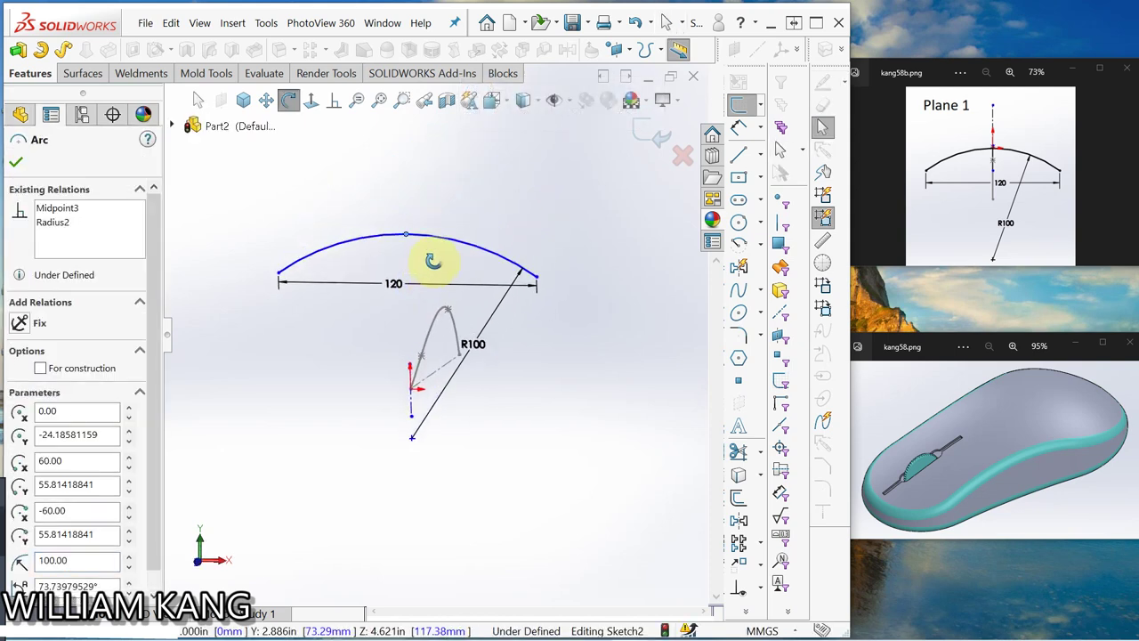
left_click(412, 394)
left_click(412, 395, "ctrl")
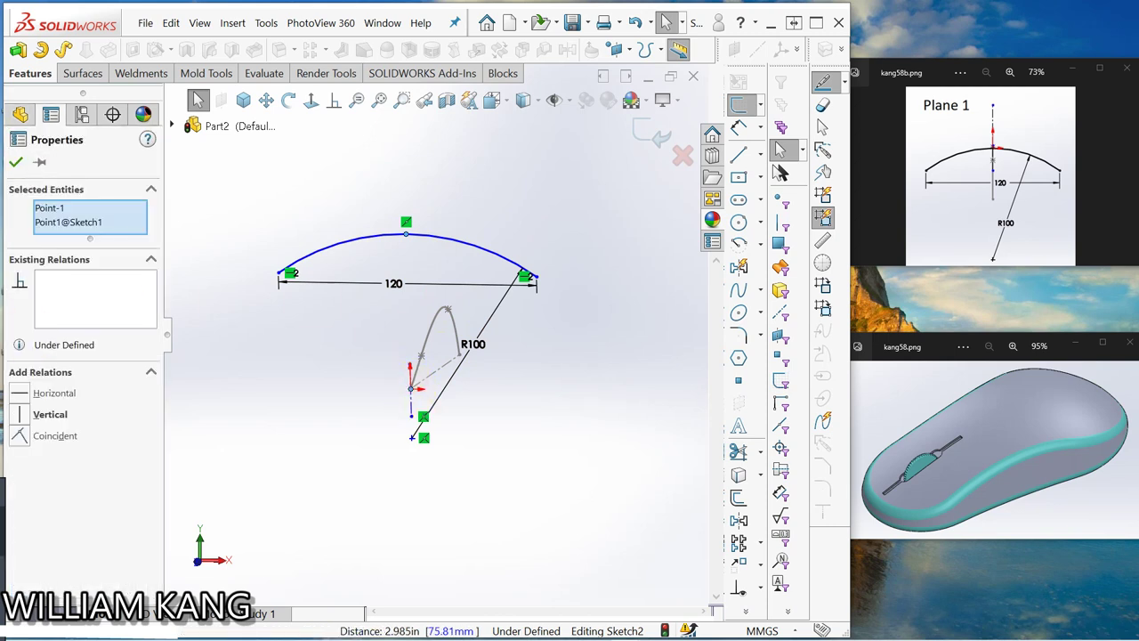
left_click(20, 436)
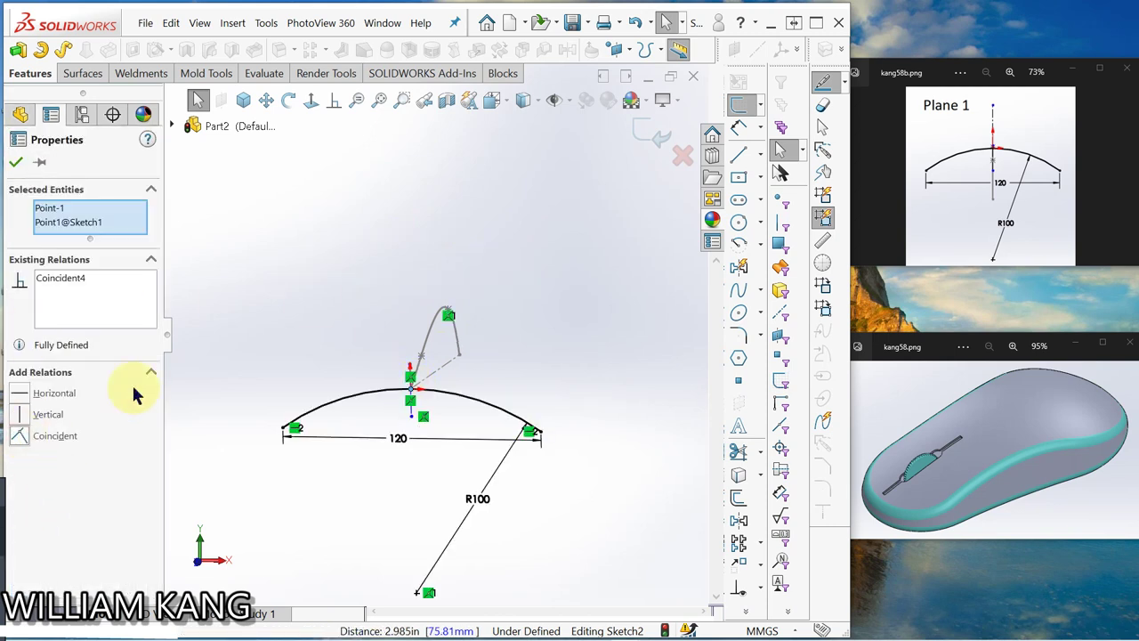
Orbit to check the arc's placement, then return to a Normal To view of the sketch.
left_click(308, 105)
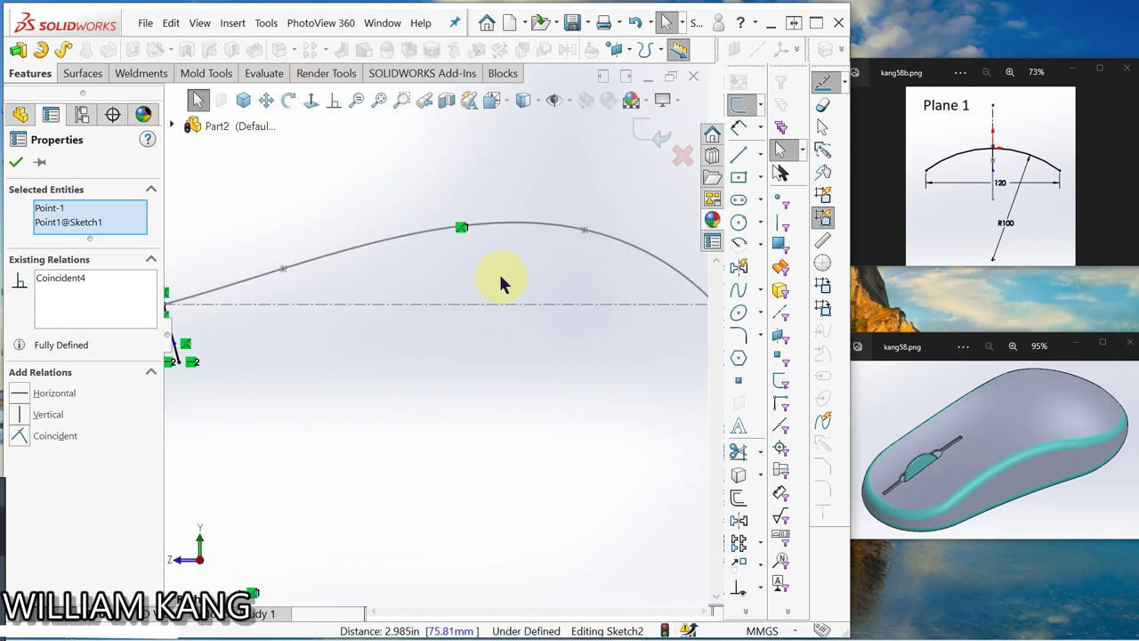
scroll(500, 305, "down", 3)
middle_click_drag(467, 368, 542, 356)
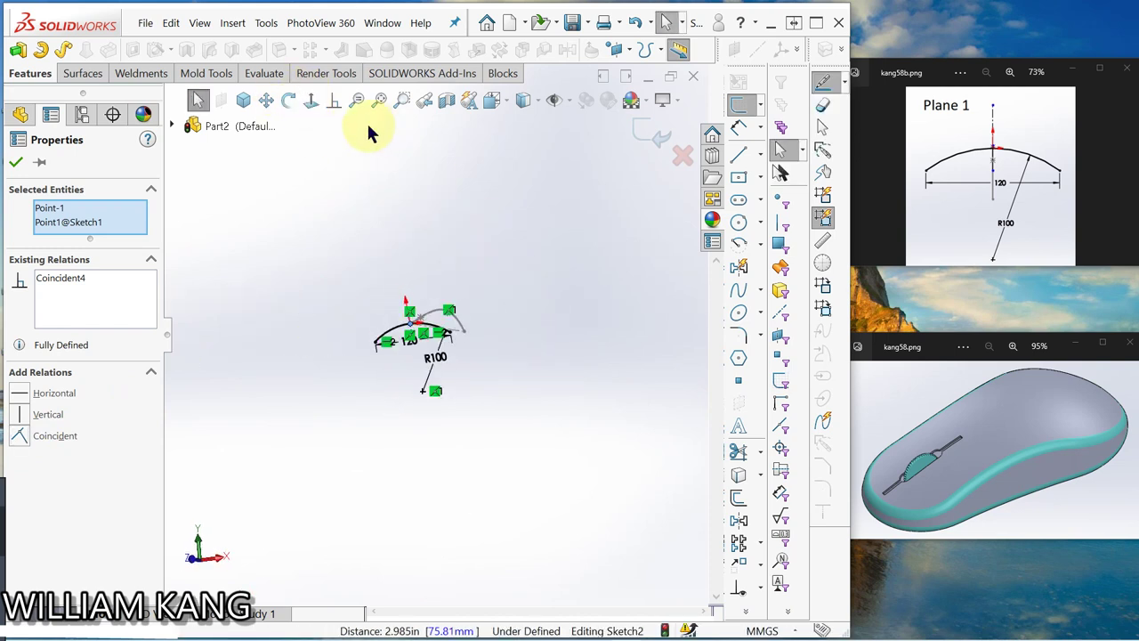
left_click(312, 103)
scroll(464, 294, "down", 4)
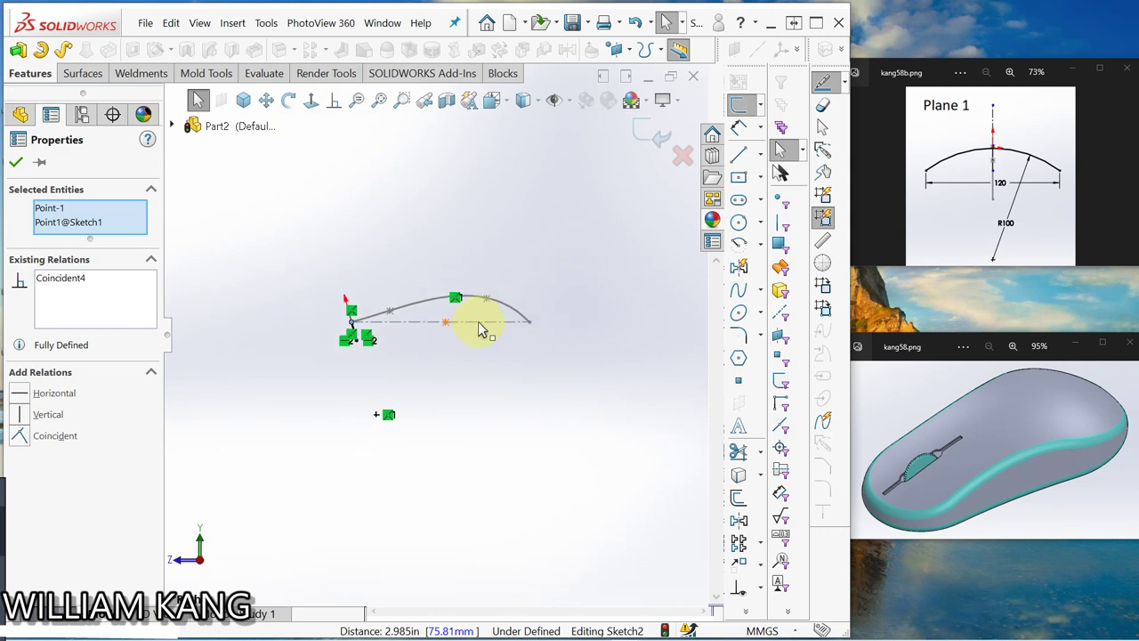
left_click(487, 376)
mouse_move(489, 368)
middle_mouse_down()
mouse_move(564, 338)
mouse_move(590, 368)
middle_mouse_up()
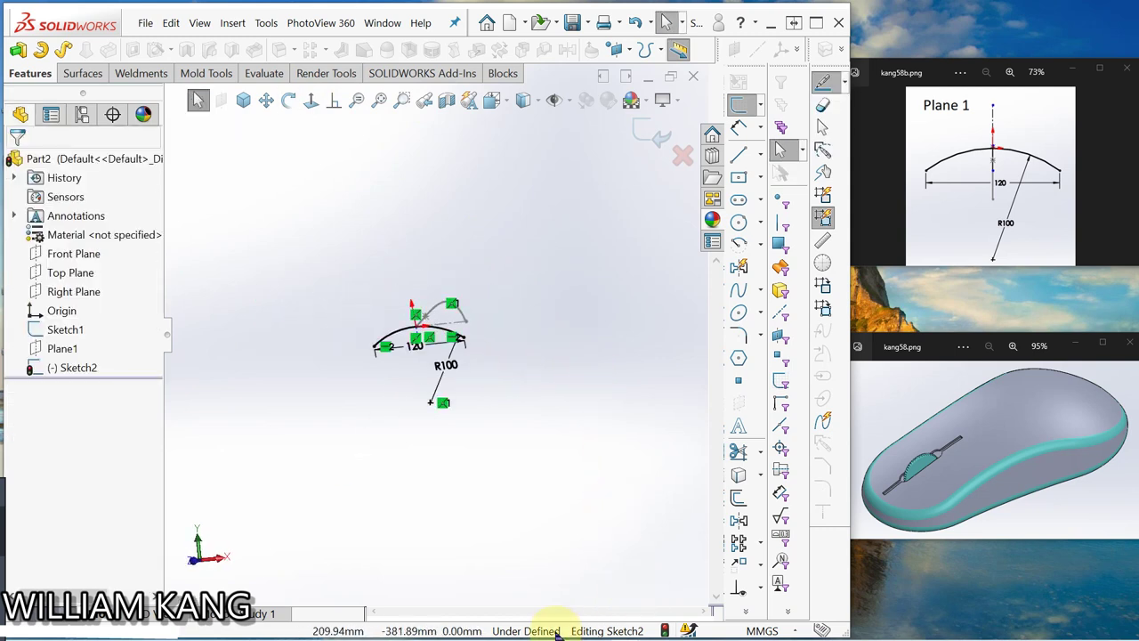
left_click(311, 104)
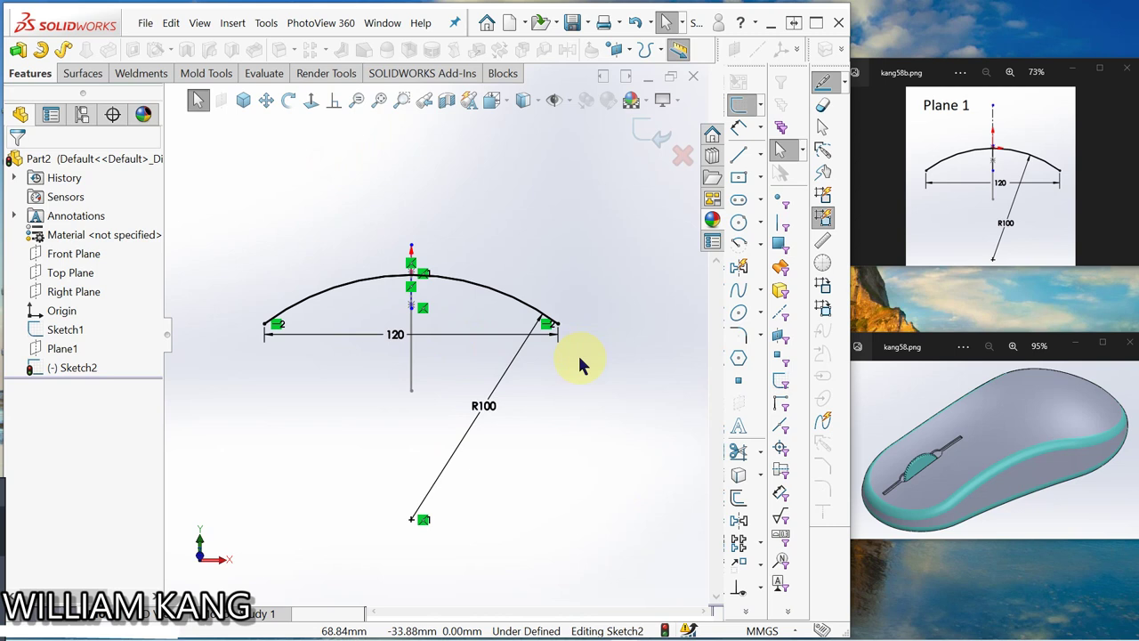
Add a Vertical relation between the arc's centre point and its midpoint.
left_click(411, 519)
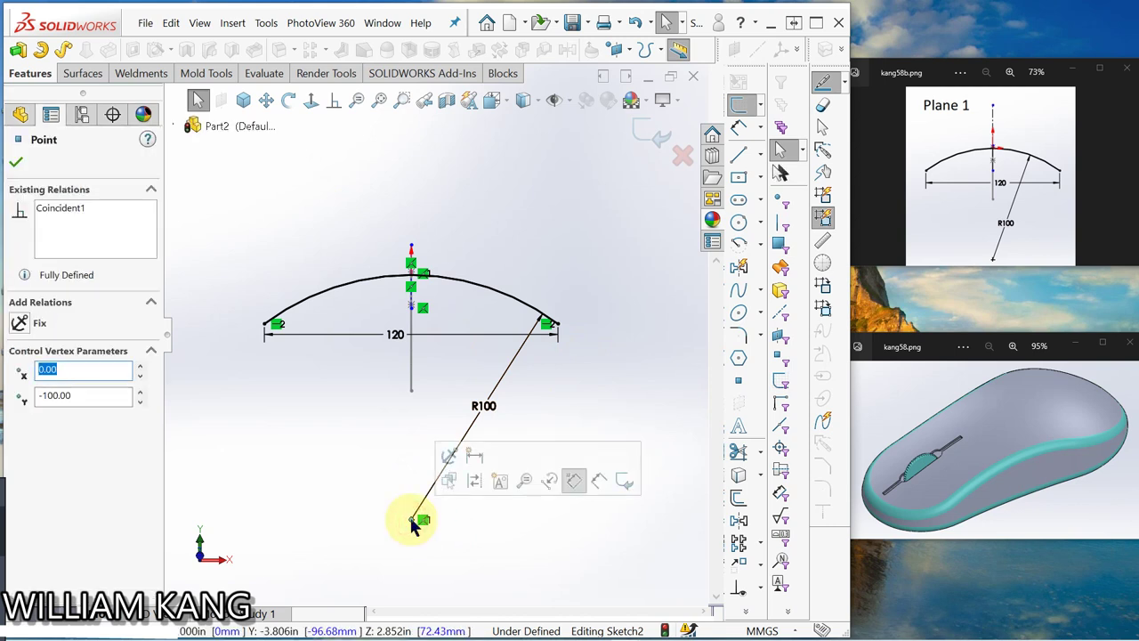
left_click(413, 281, "ctrl")
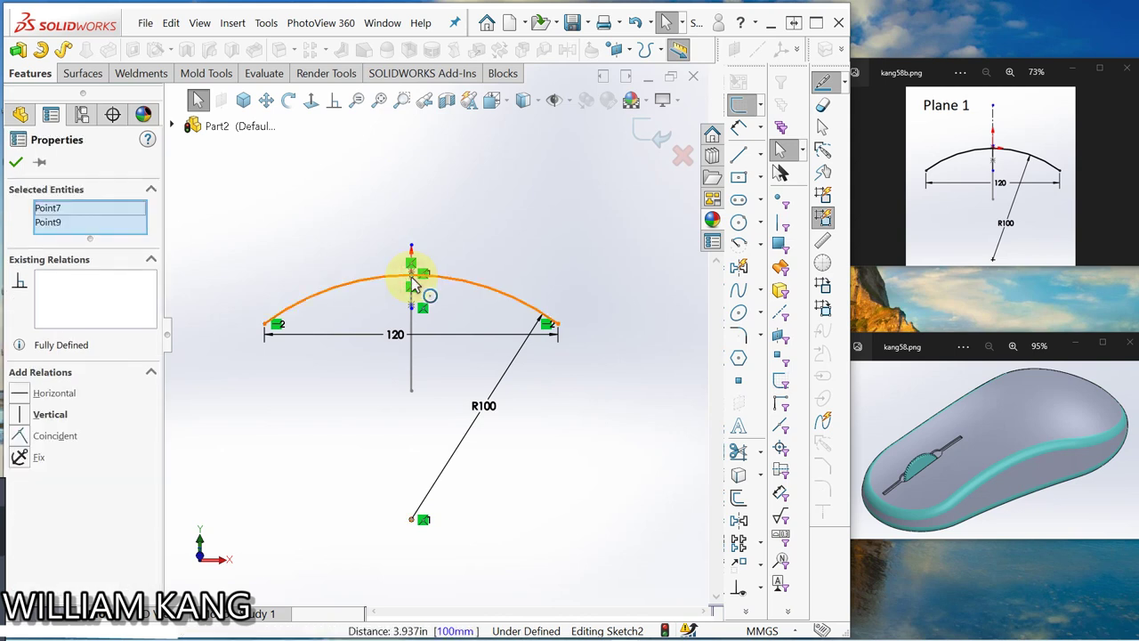
left_click(20, 417)
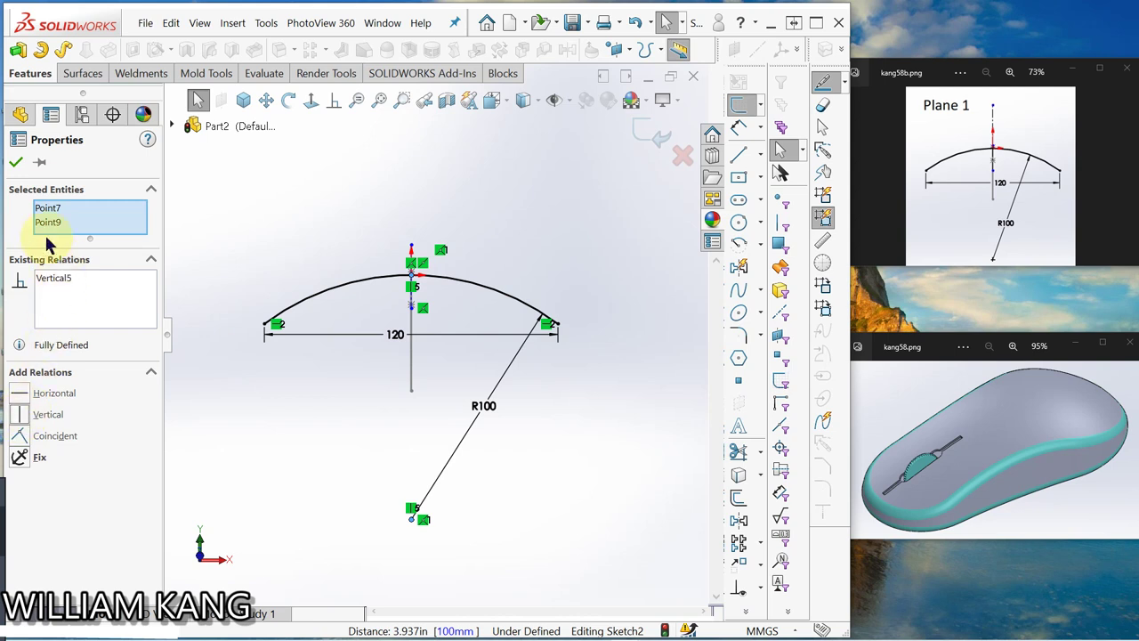
left_click(16, 161)
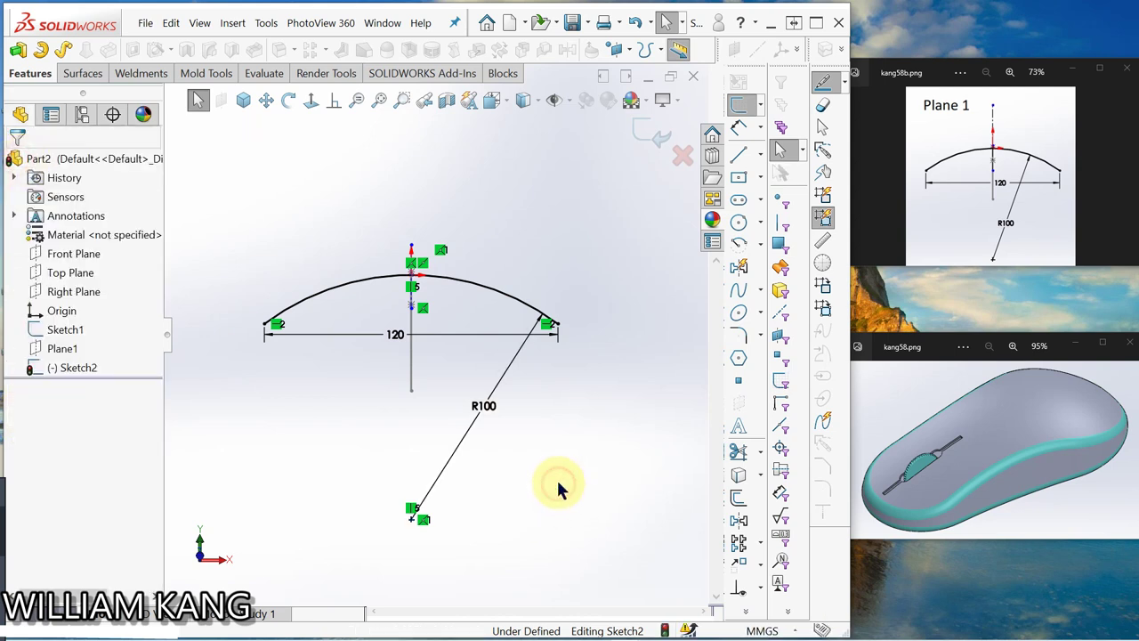
scroll(427, 372, "down", 2)
scroll(427, 372, "down", 1)
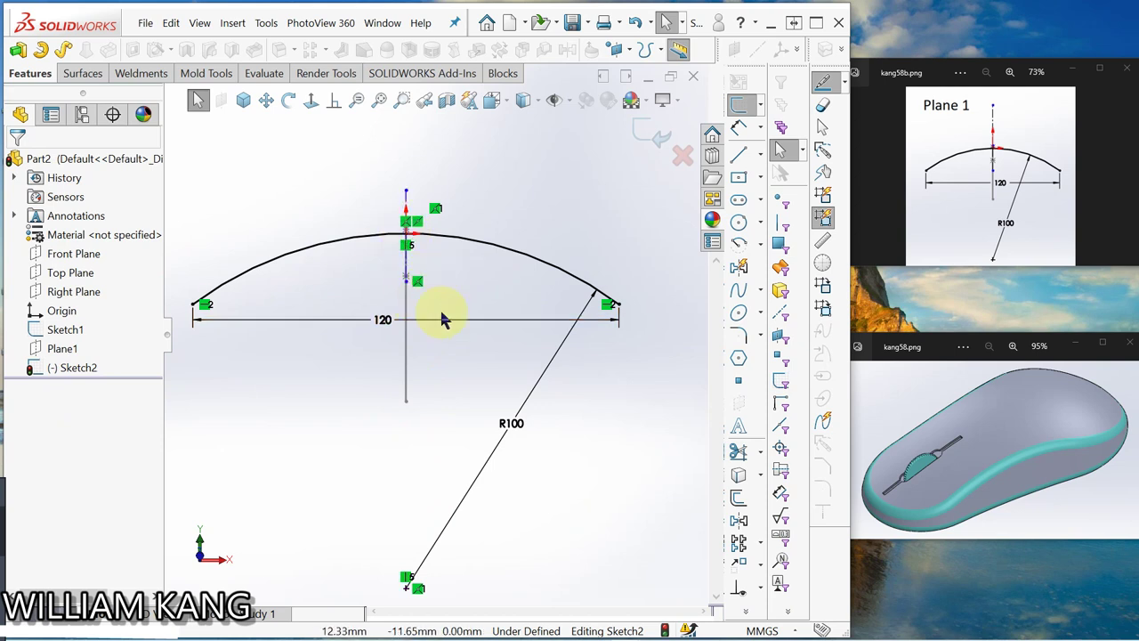
scroll(438, 329, "up", 2)
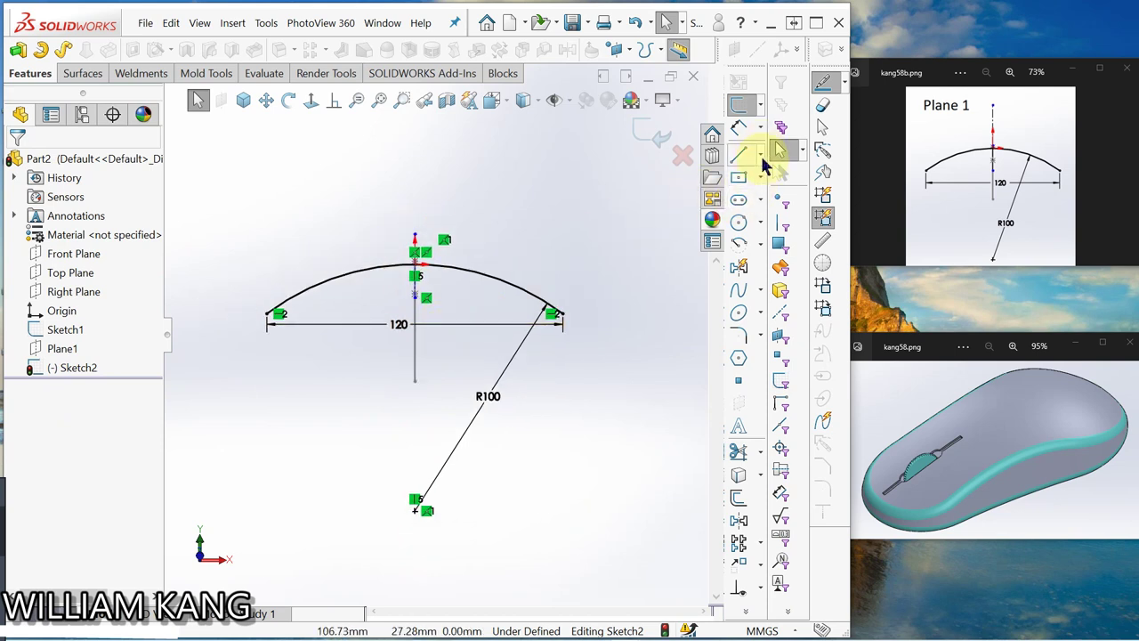
Draw a vertical centerline from the R100 endpoint up to the arc's midpoint.
left_click(762, 156)
left_click(758, 173)
left_click(417, 509)
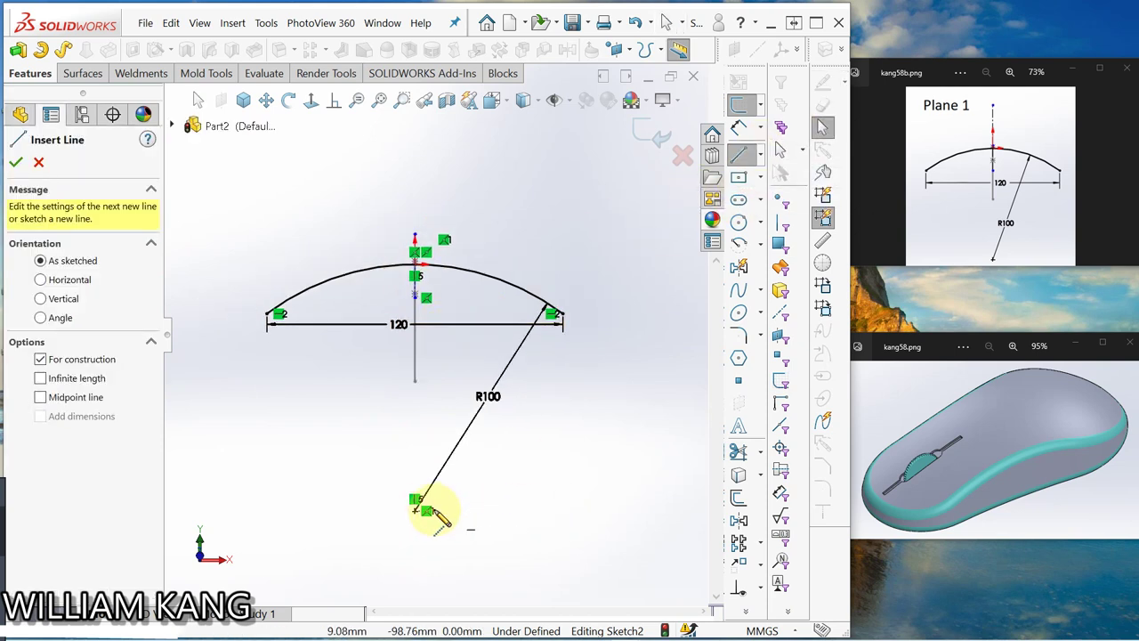
left_click(415, 264)
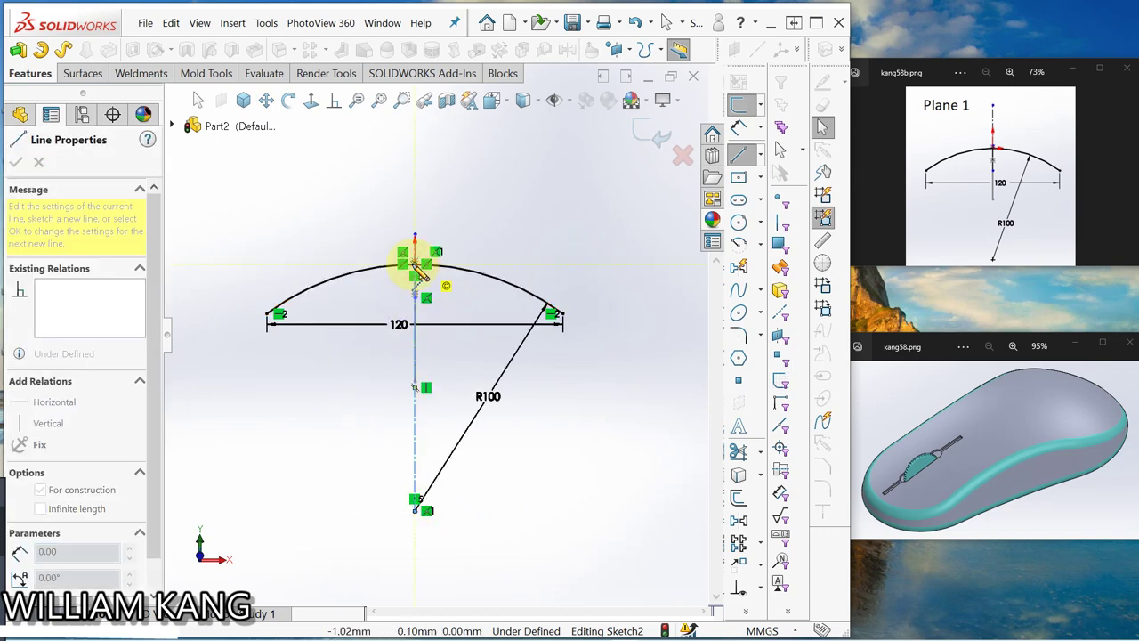
key("Escape")
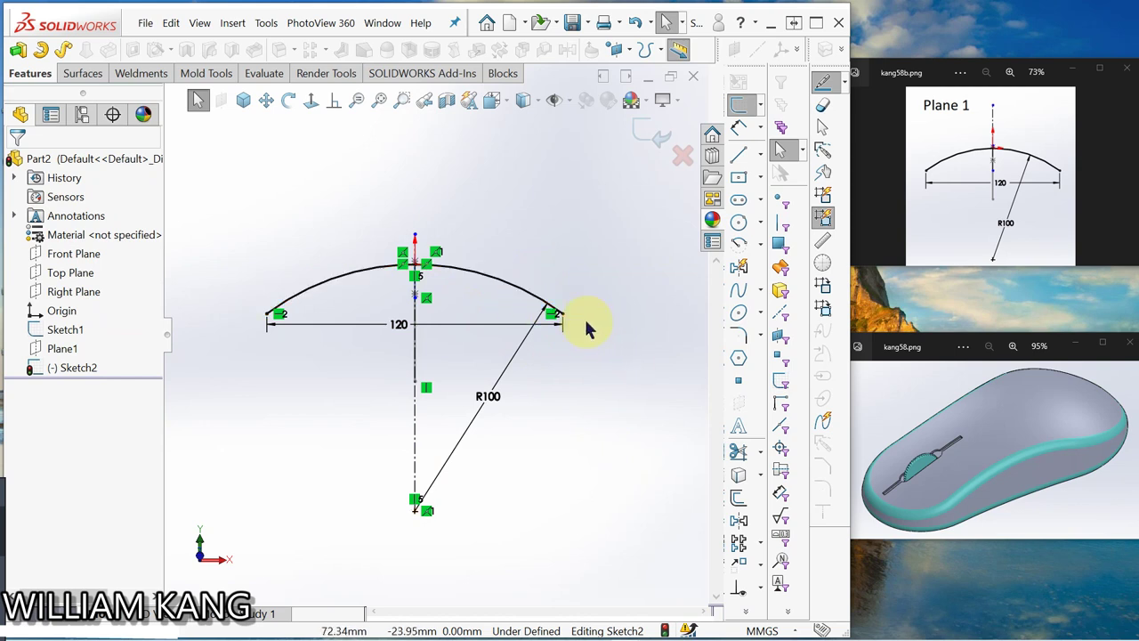
left_click(555, 314)
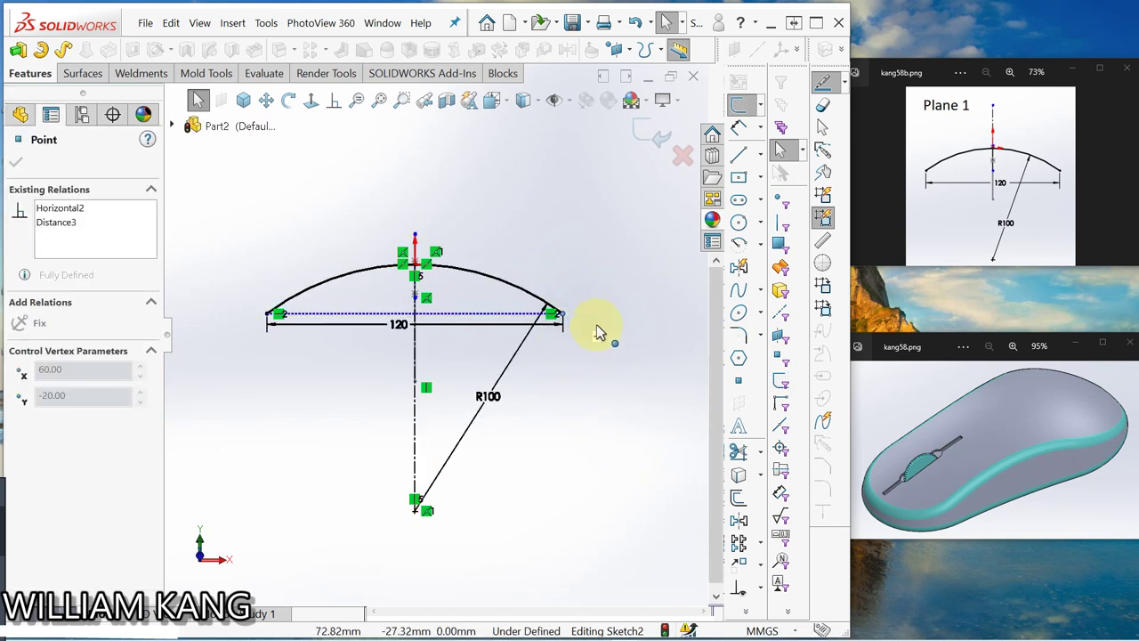
left_click(585, 251)
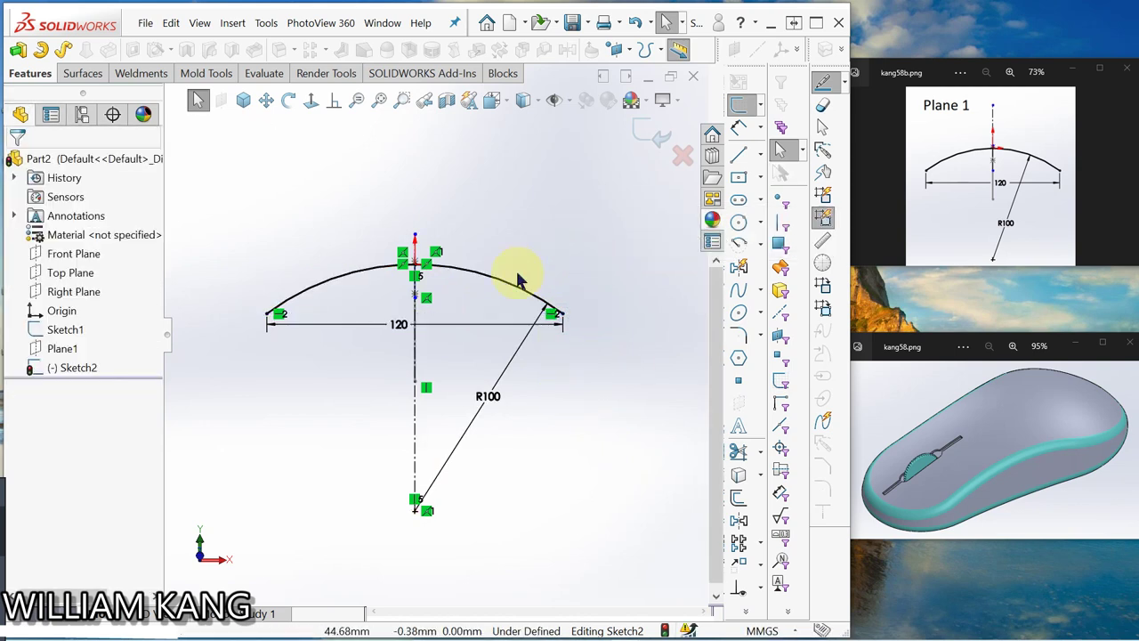
left_click(454, 274)
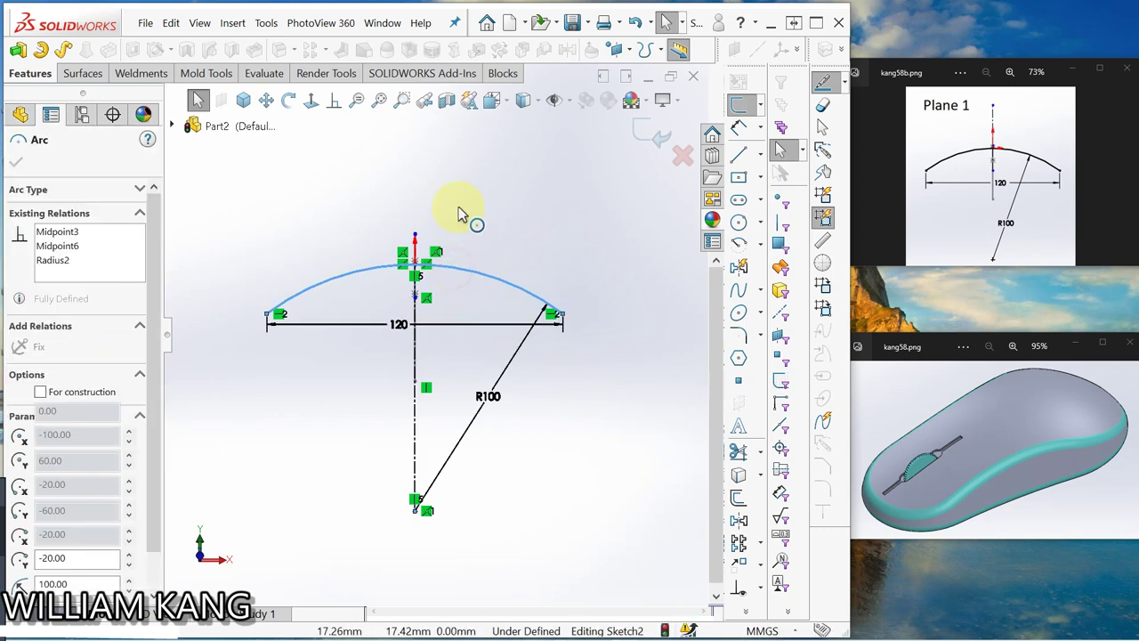
scroll(445, 255, "down", 5)
mouse_move(452, 306)
middle_mouse_down()
mouse_move(437, 360)
mouse_move(448, 361)
mouse_move(433, 332)
mouse_move(352, 384)
middle_mouse_up()
scroll(302, 407, "down", 2)
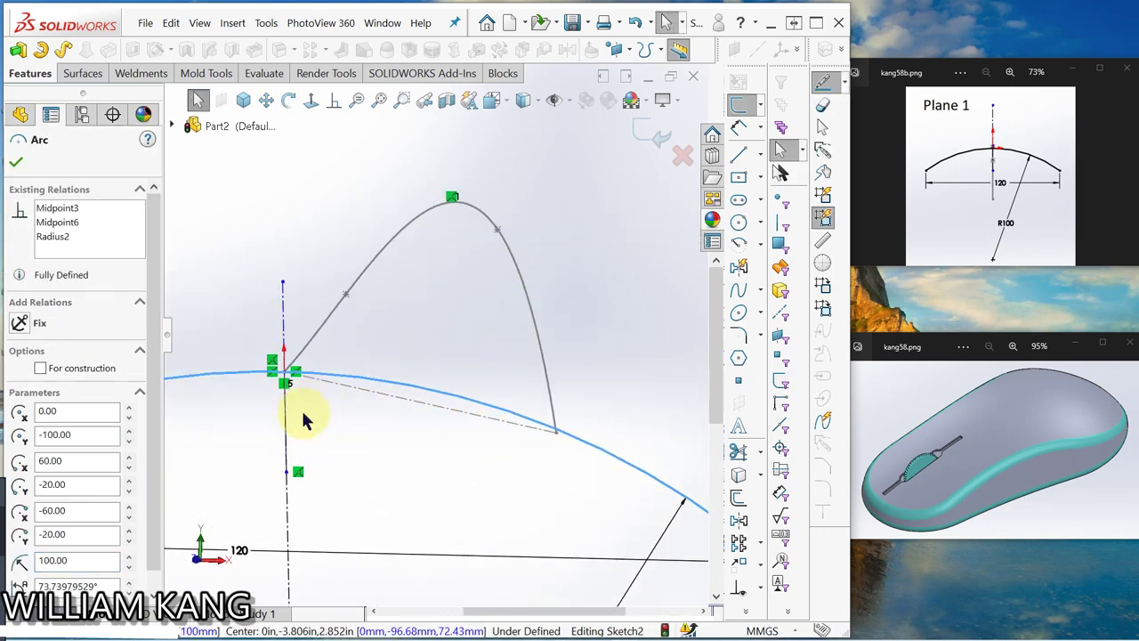
scroll(308, 414, "up", 8)
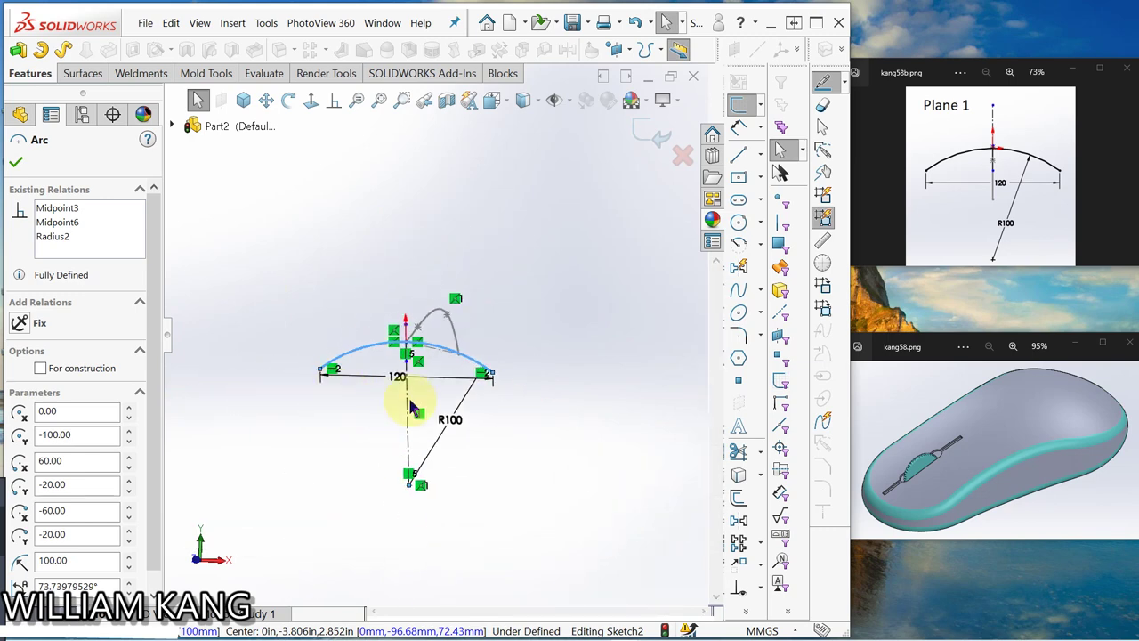
scroll(409, 405, "down", 5)
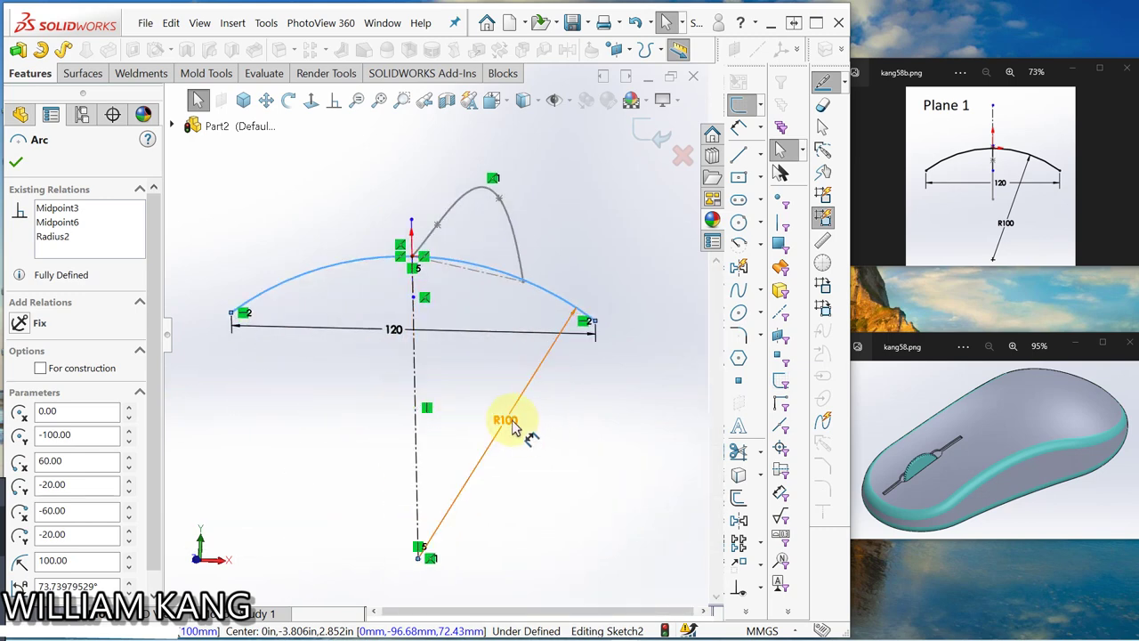
left_click_drag(521, 428, 474, 415)
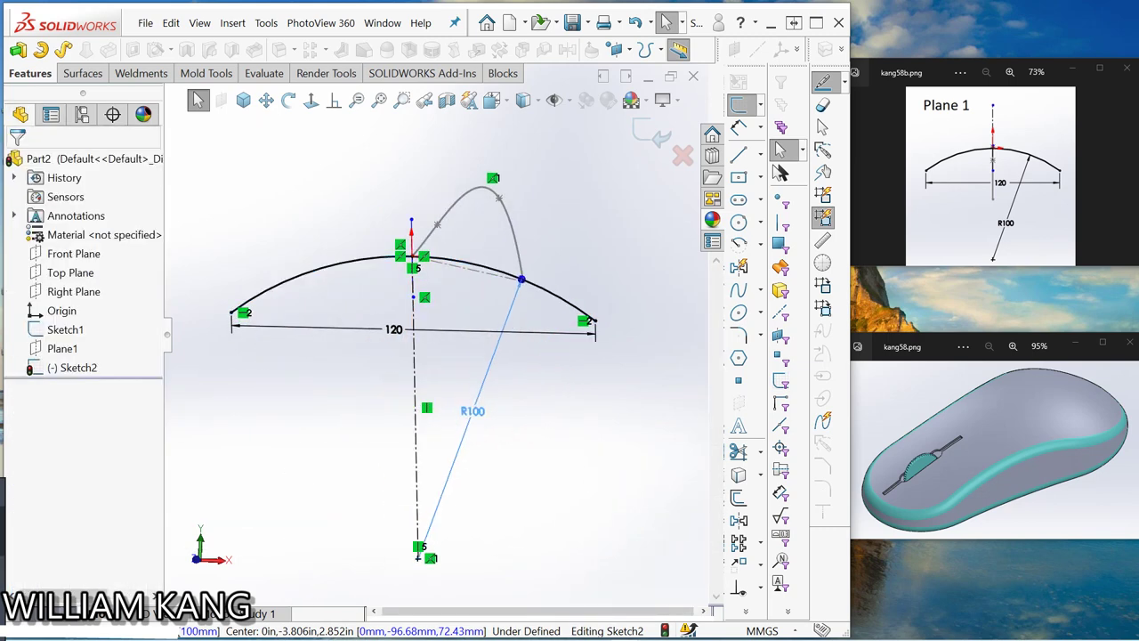
left_click(412, 265)
mouse_move(475, 368)
middle_mouse_down()
mouse_move(453, 379)
mouse_move(522, 363)
mouse_move(508, 382)
mouse_move(492, 368)
middle_mouse_up()
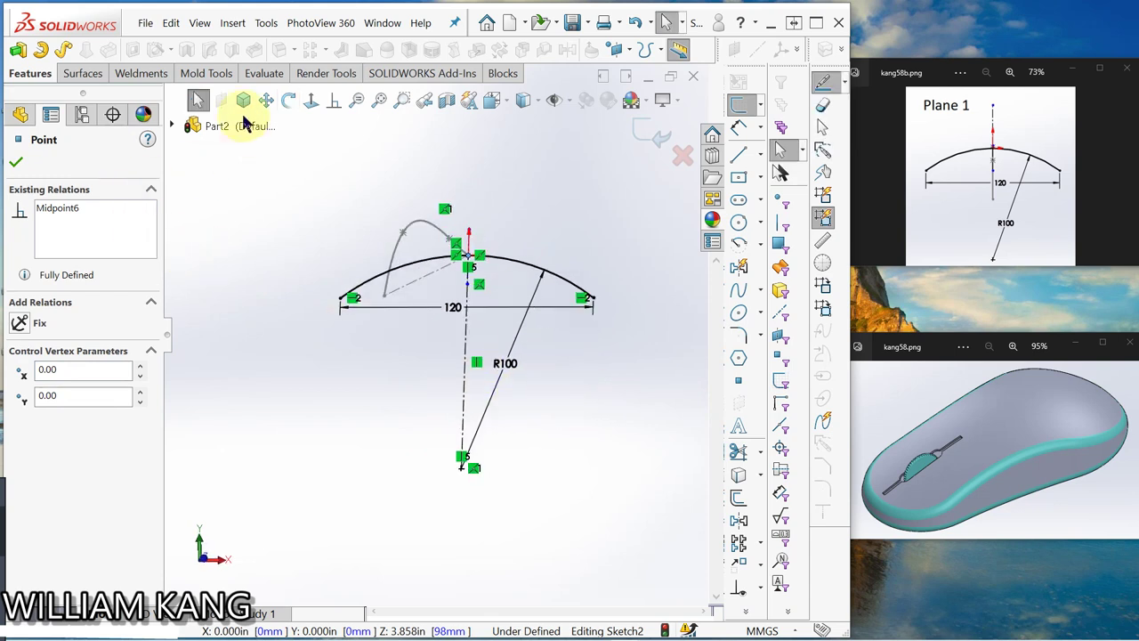
left_click(312, 101)
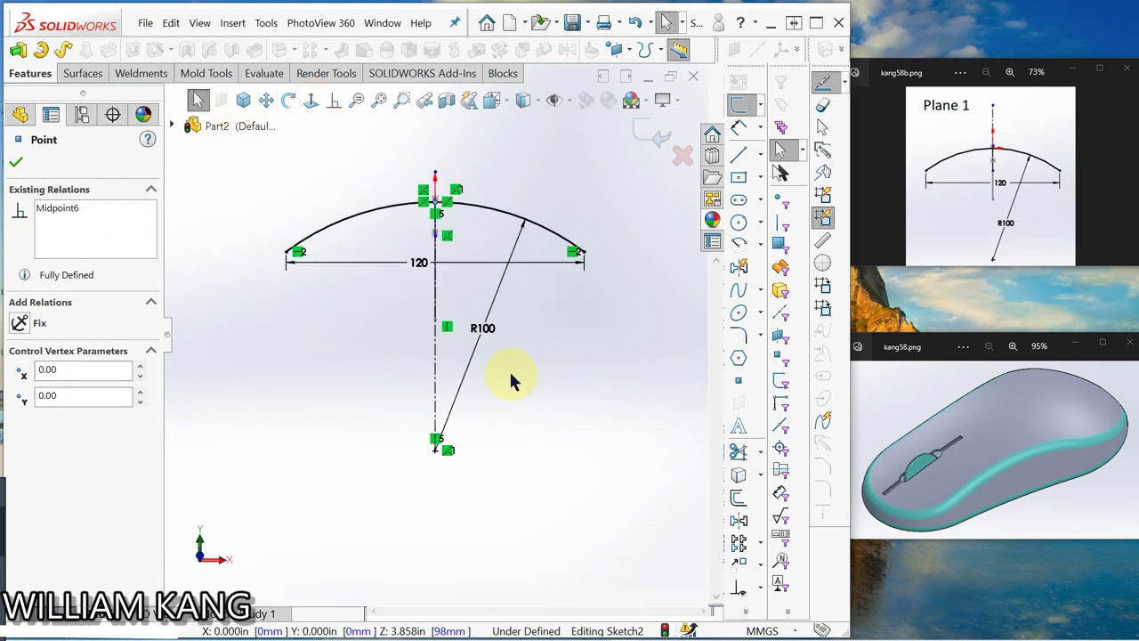
scroll(488, 289, "down", 3)
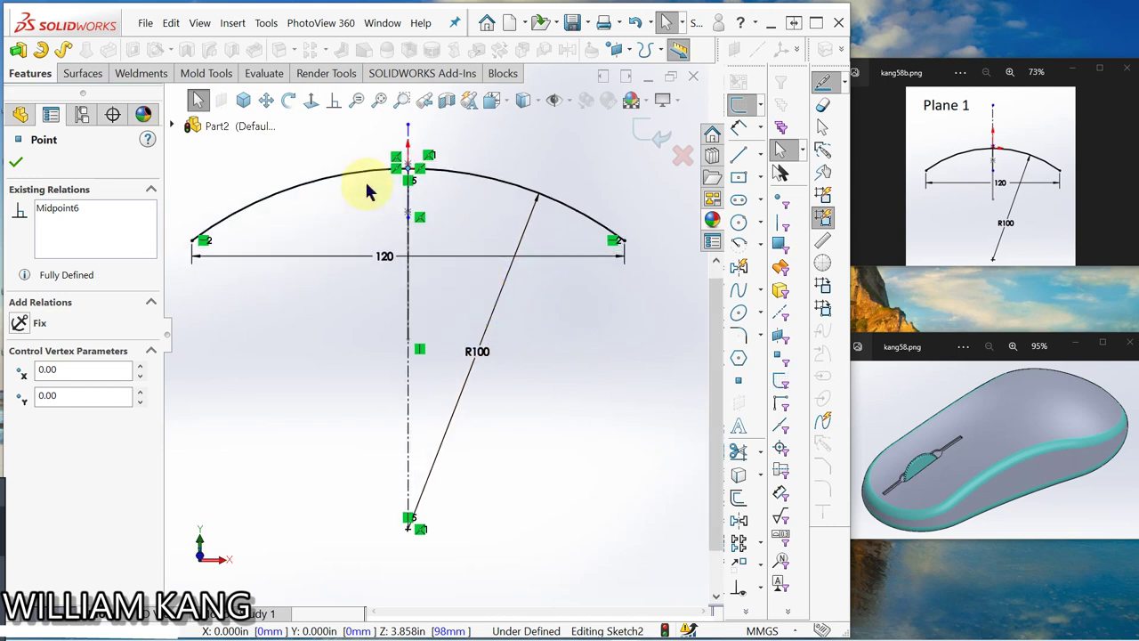
left_click(407, 222)
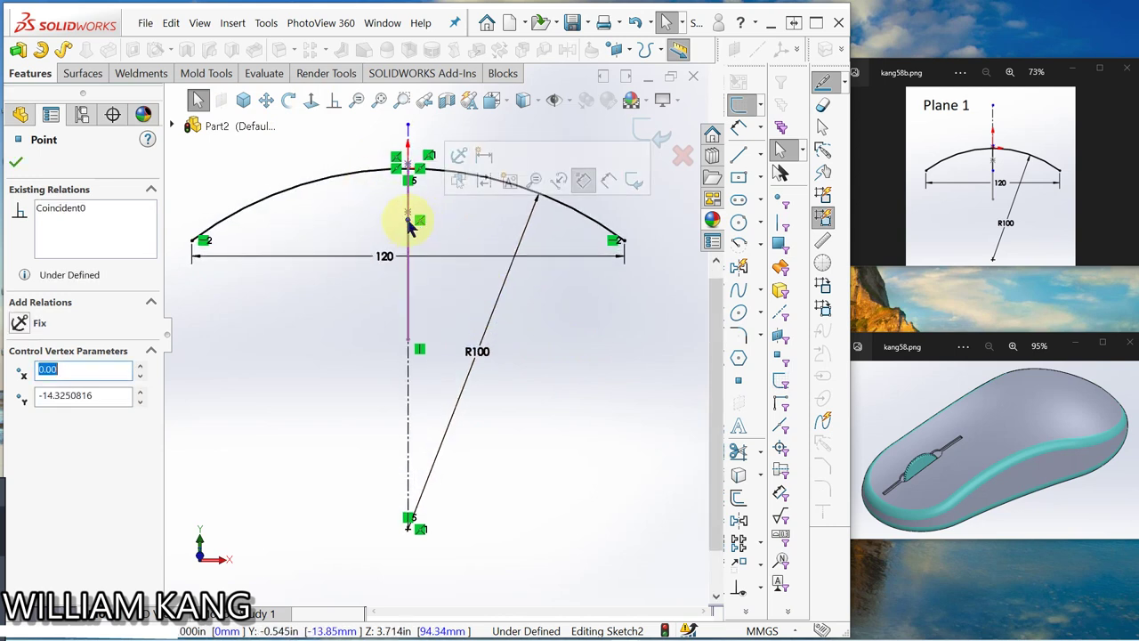
mouse_move(450, 258)
left_mouse_down()
mouse_move(348, 300)
mouse_move(313, 298)
mouse_move(343, 305)
mouse_move(308, 166)
left_mouse_up()
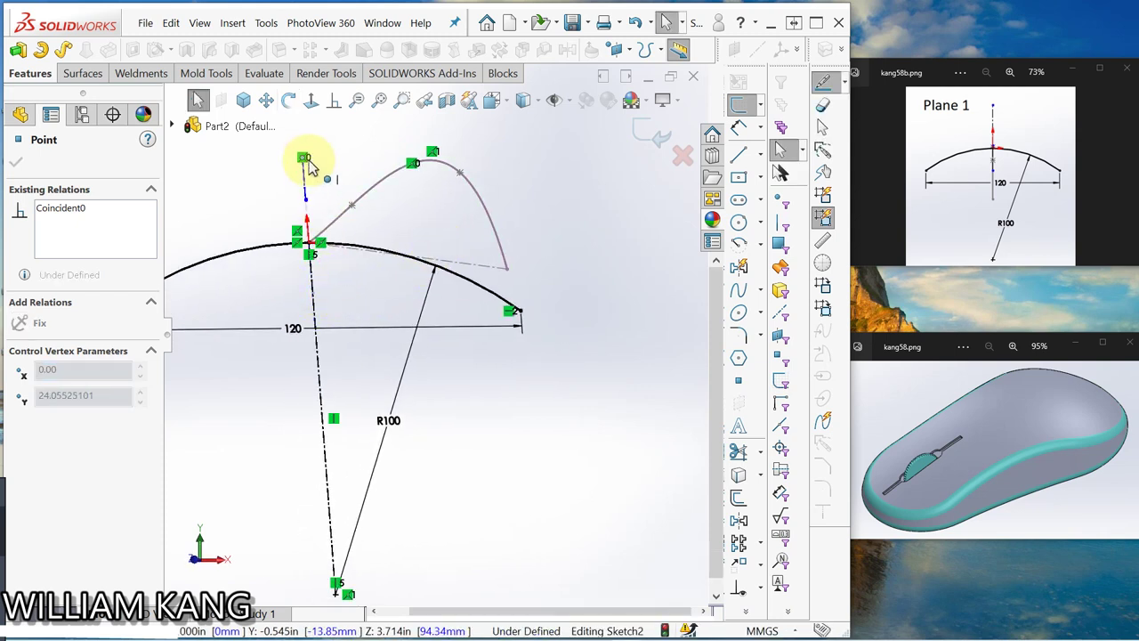
left_click(445, 411)
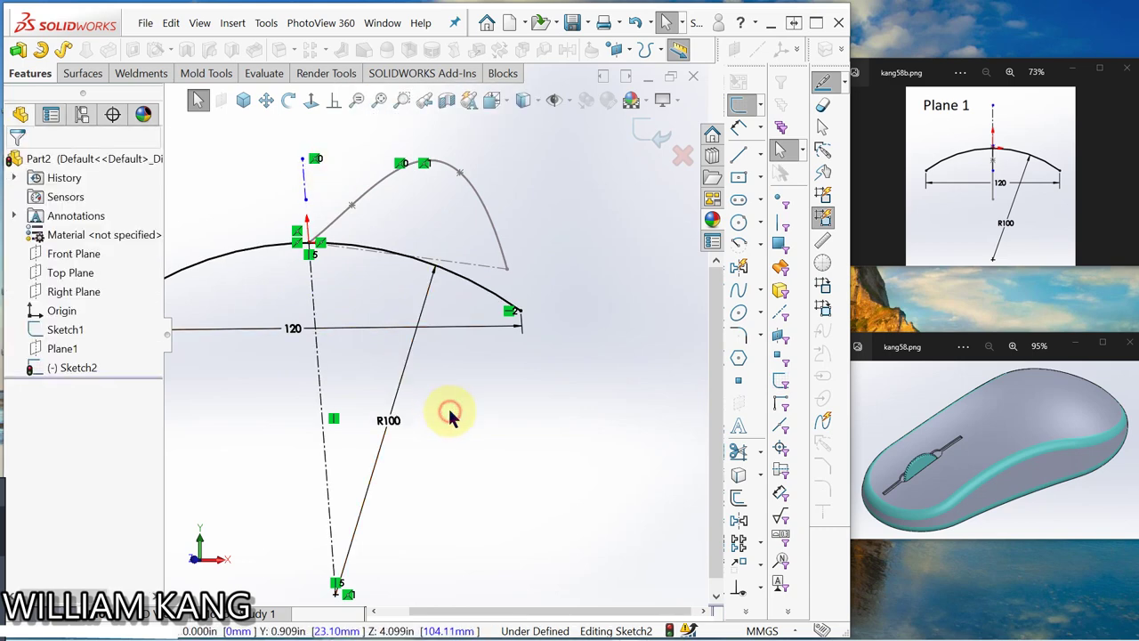
key("ctrl+8")
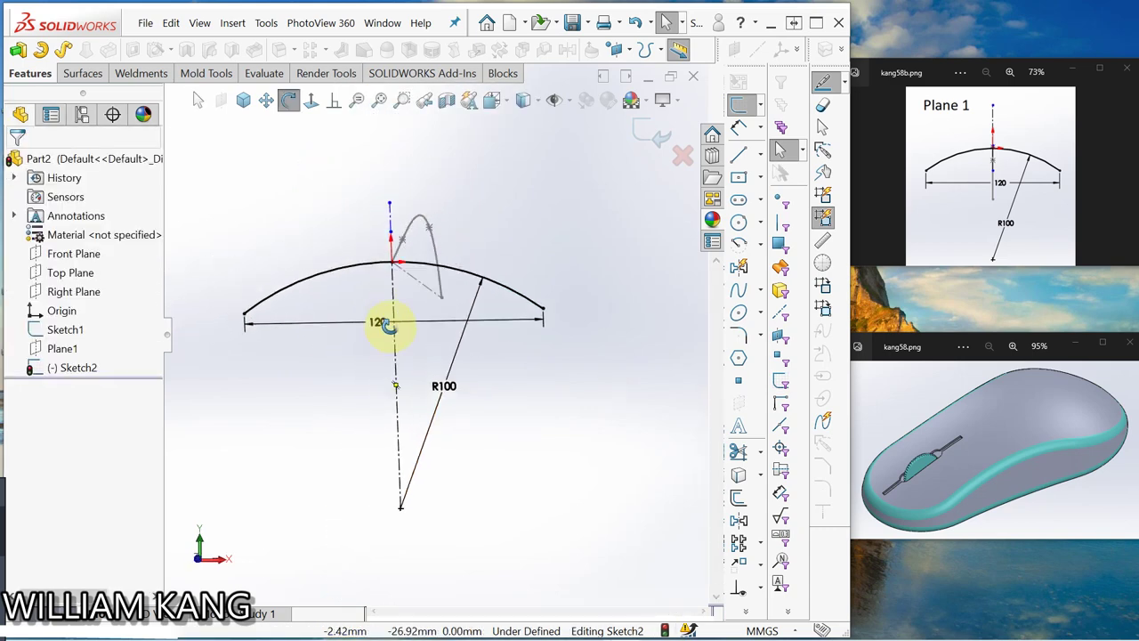
left_click(317, 279)
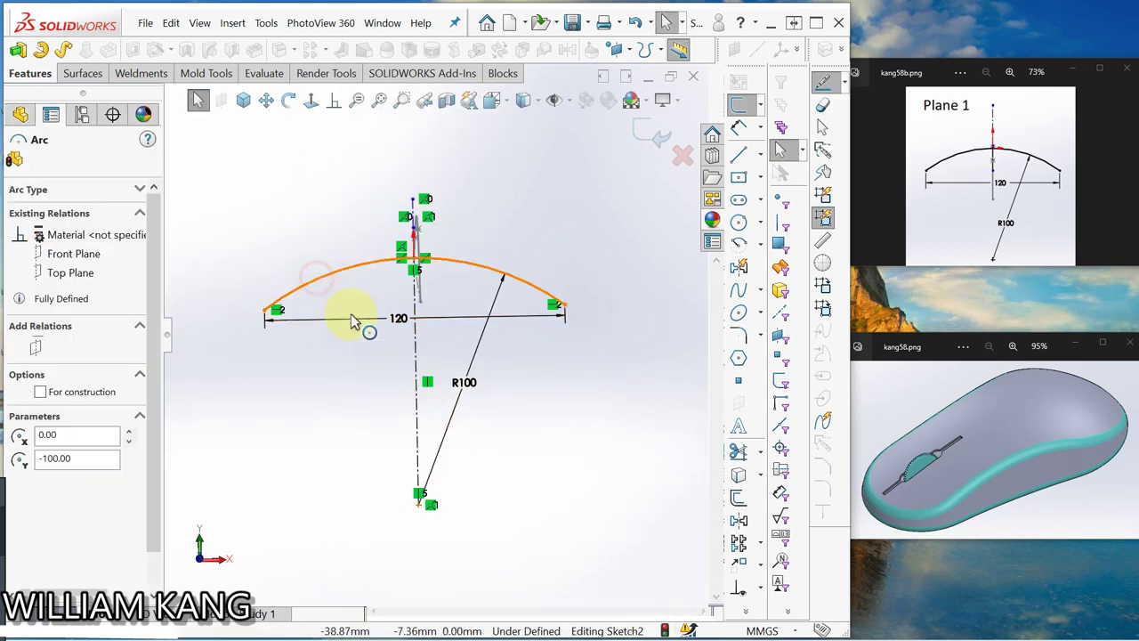
left_click(264, 310)
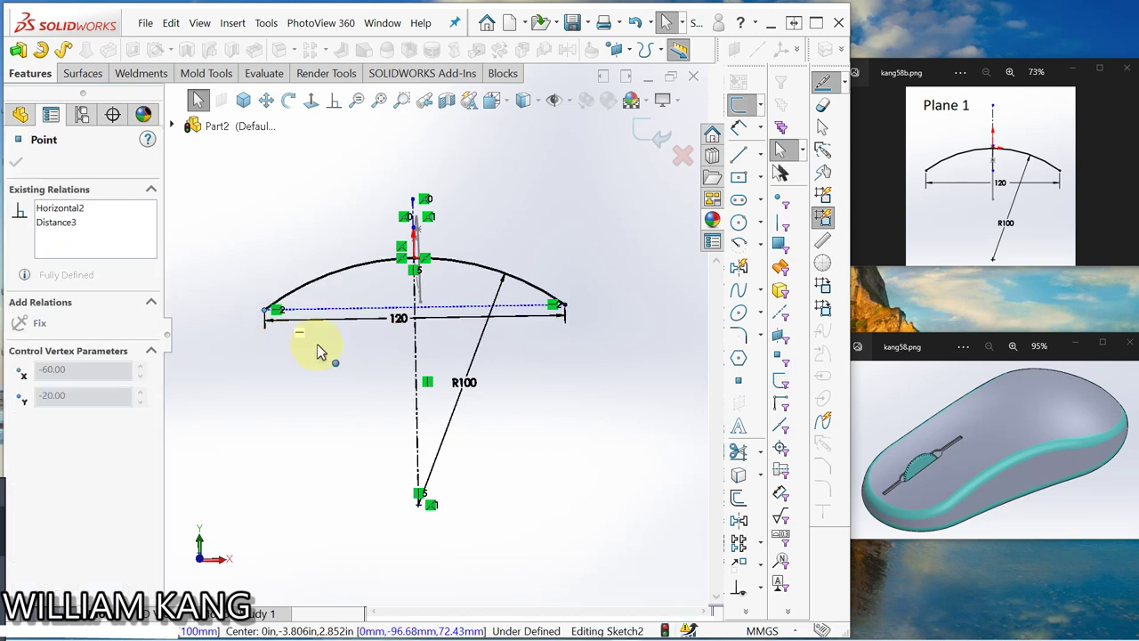
left_click(311, 365)
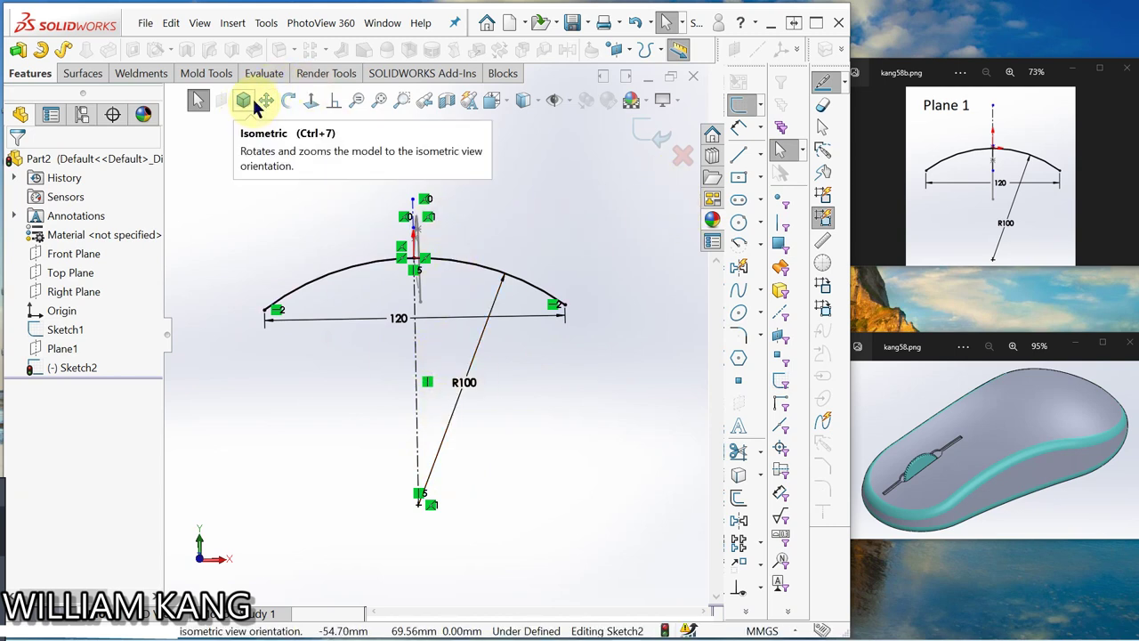
left_click(308, 100)
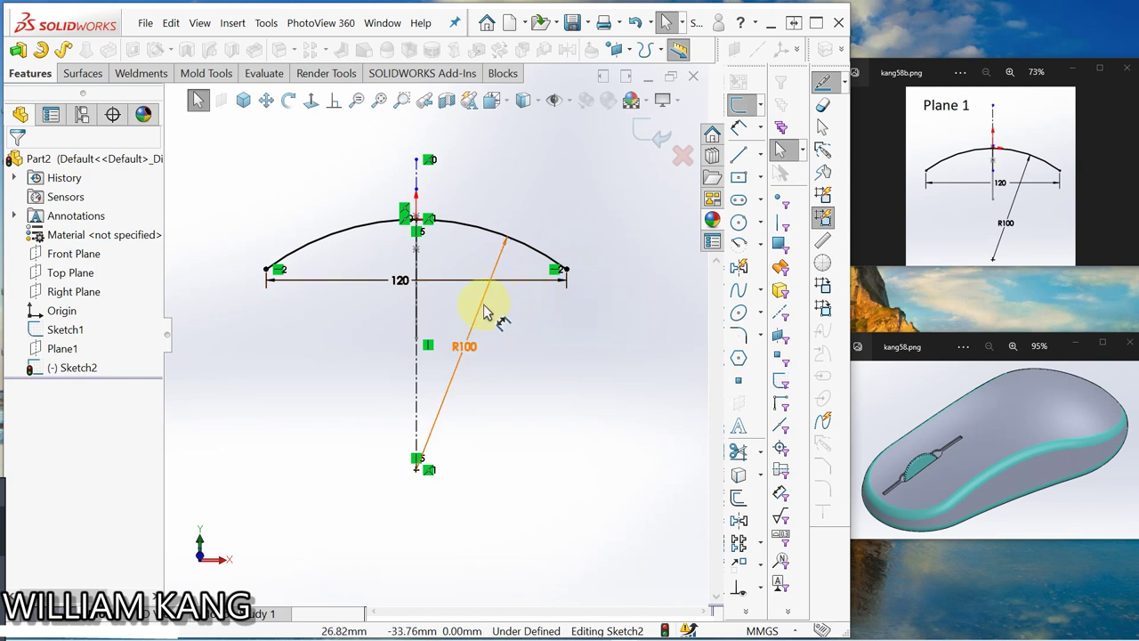
Exit Sketch2 and orbit the view to see both sketches in 3-D.
left_click(652, 133)
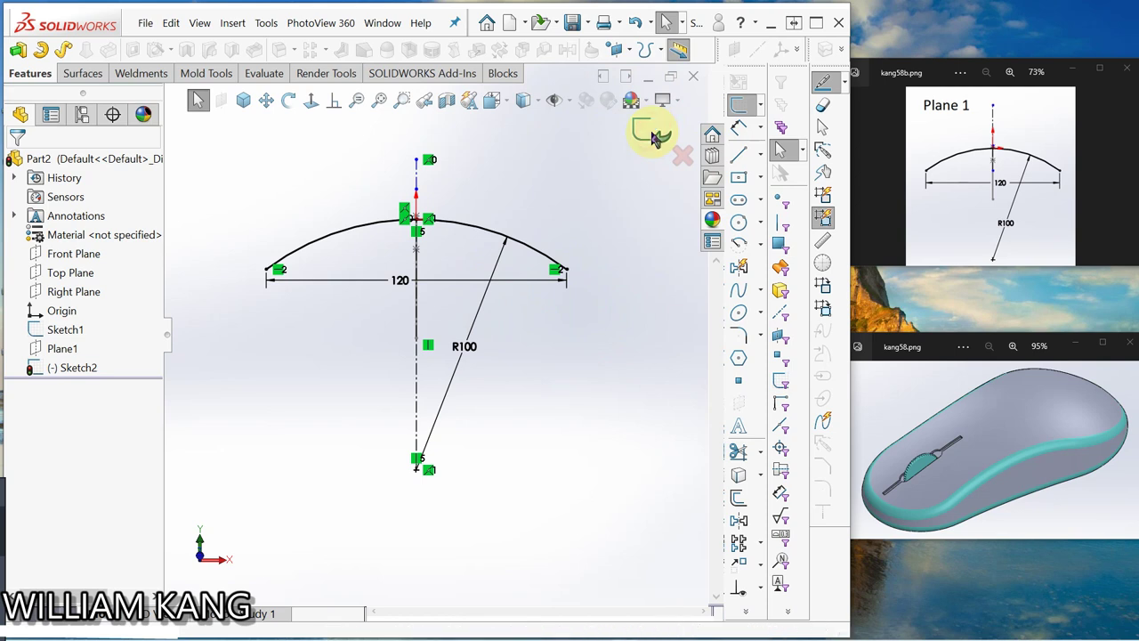
left_click(1126, 178)
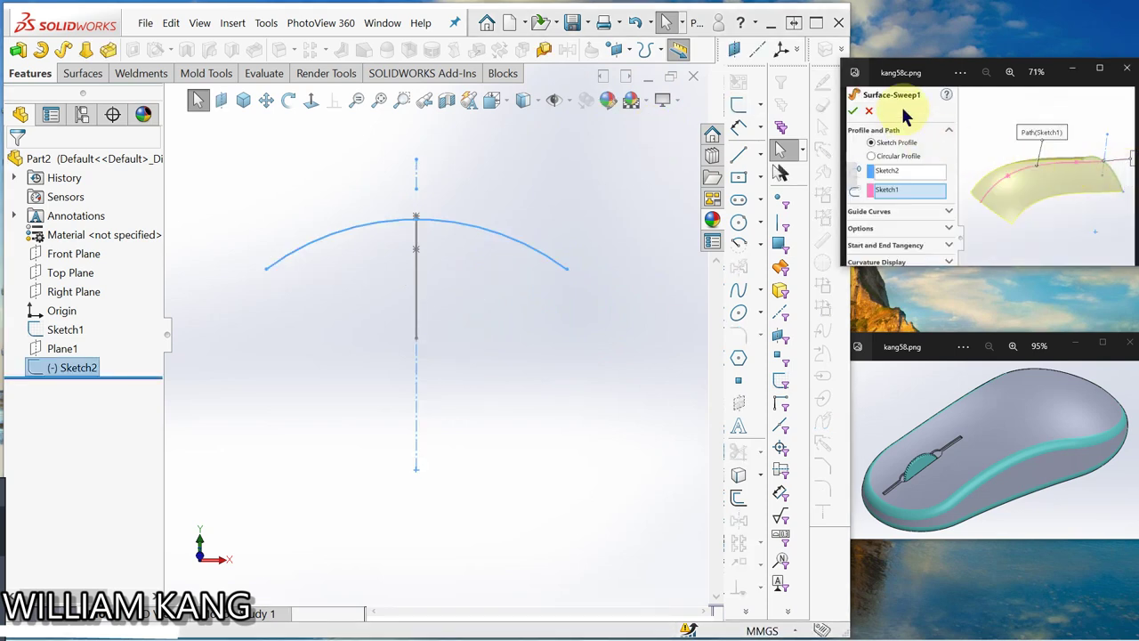
middle_click_drag(557, 195, 501, 252)
left_click(198, 99)
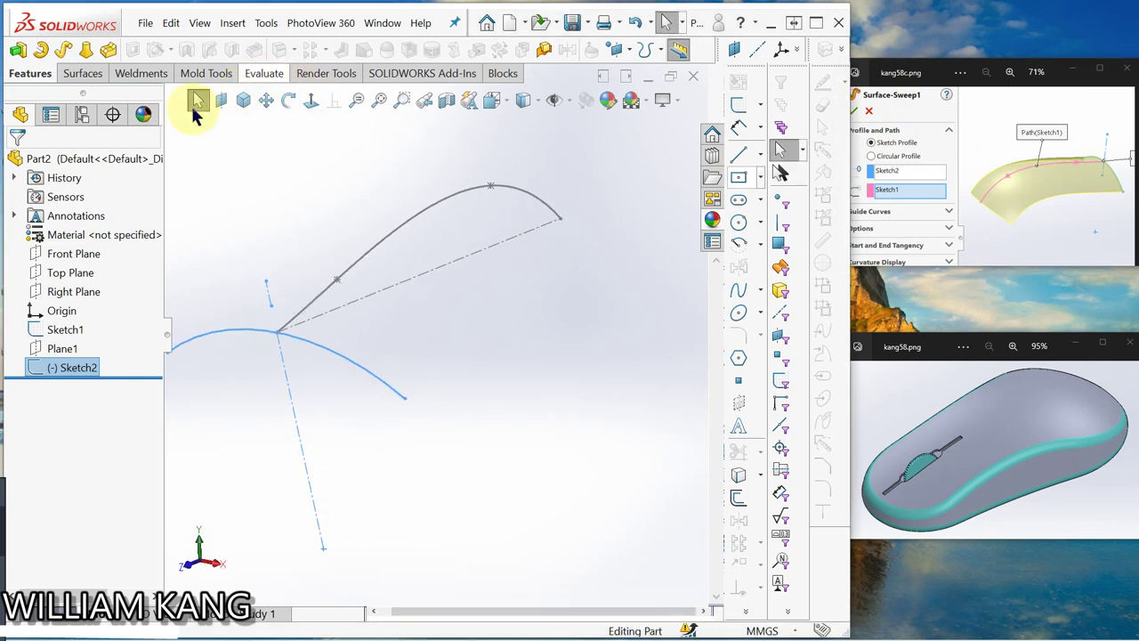
Sweep the Sketch2 profile along the Sketch1 path to create Surface-Sweep1.
left_click(83, 74)
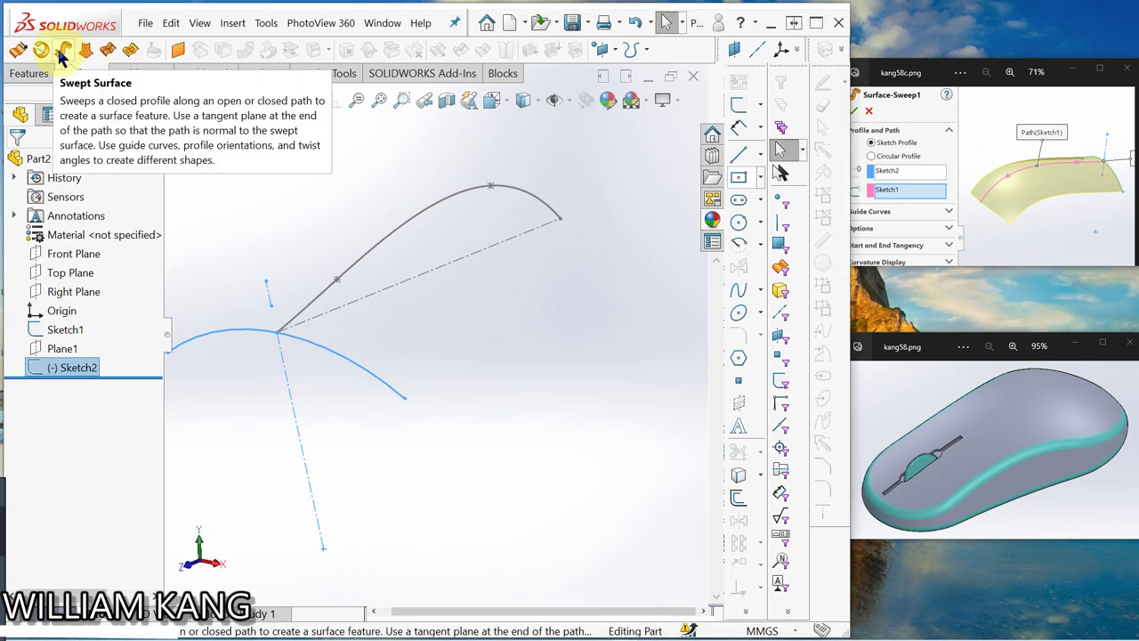
left_click(63, 54)
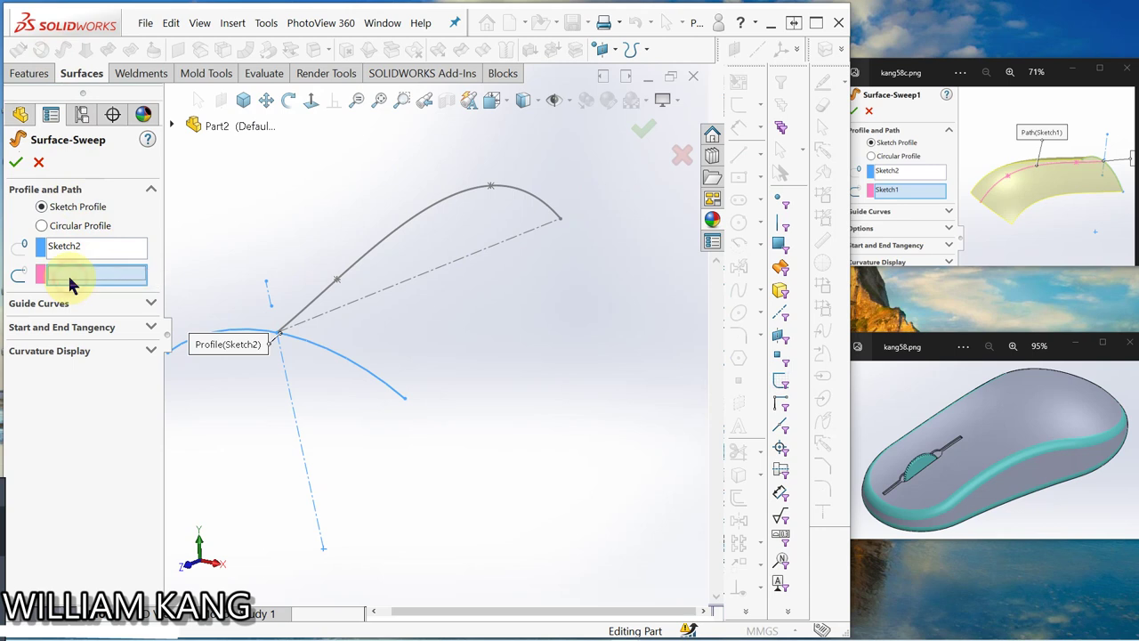
left_click(349, 269)
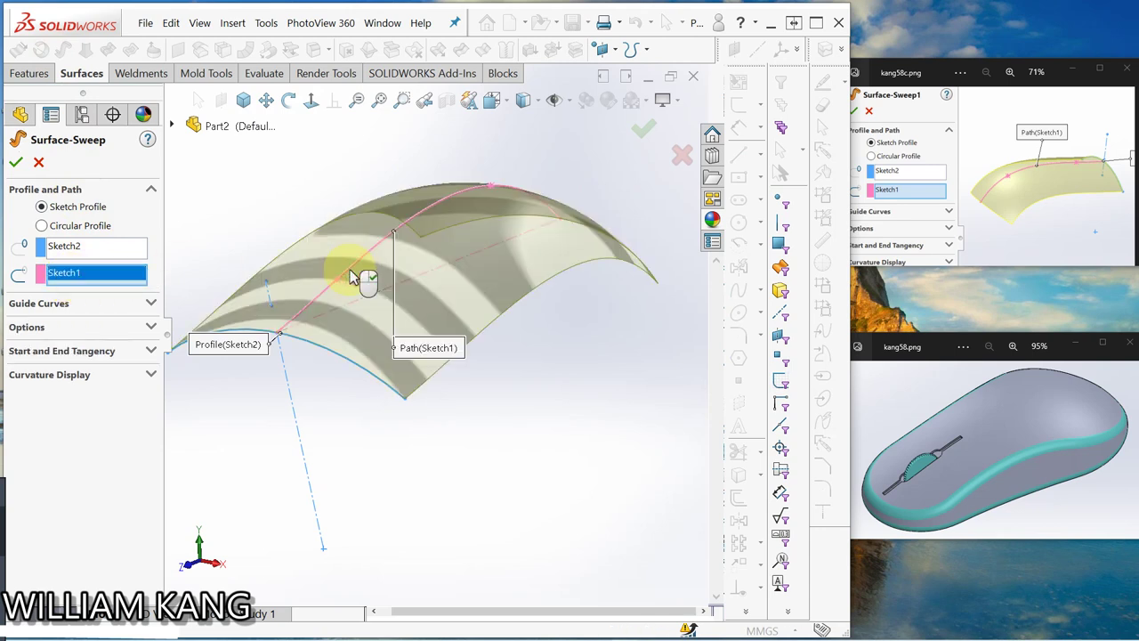
left_click(16, 162)
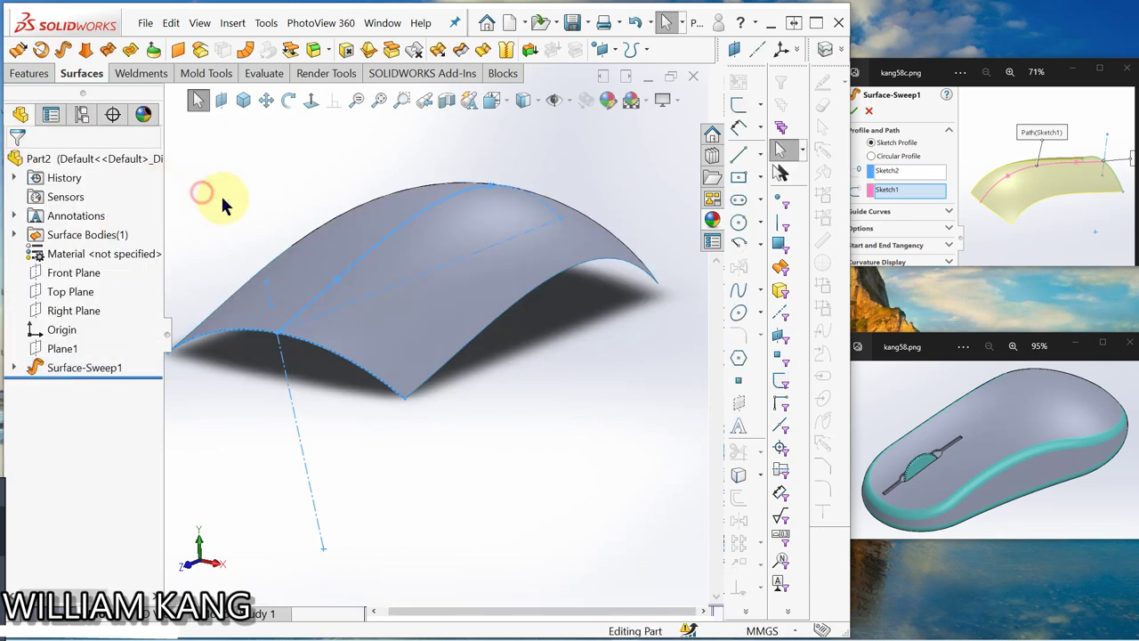
middle_click_drag(204, 191, 391, 316)
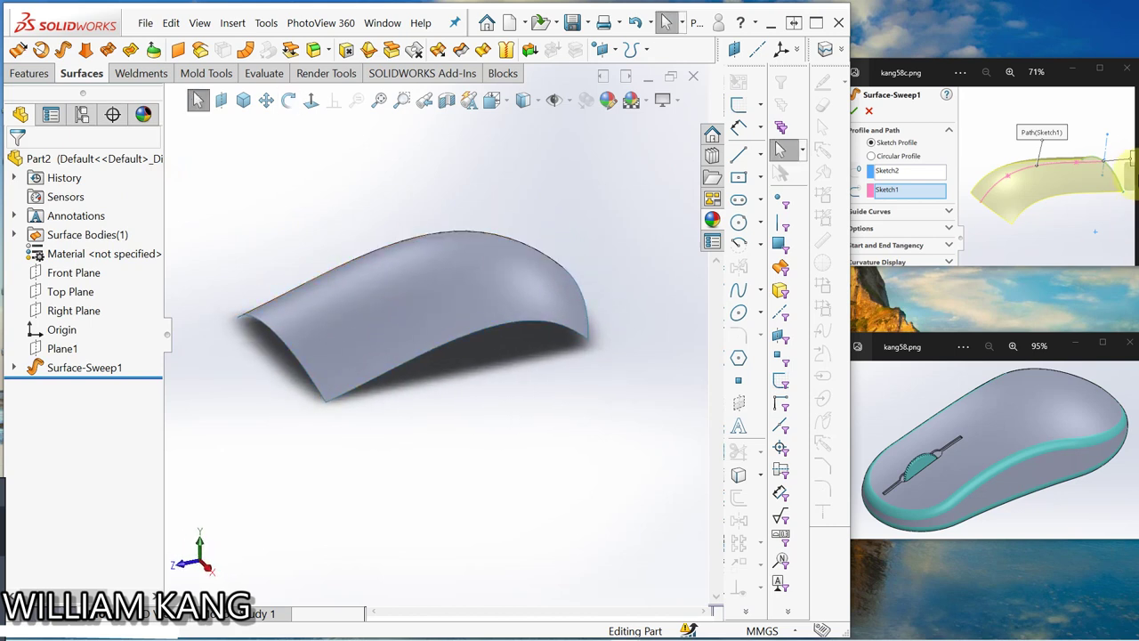
Start a new sketch on the Top Plane.
left_click(1128, 189)
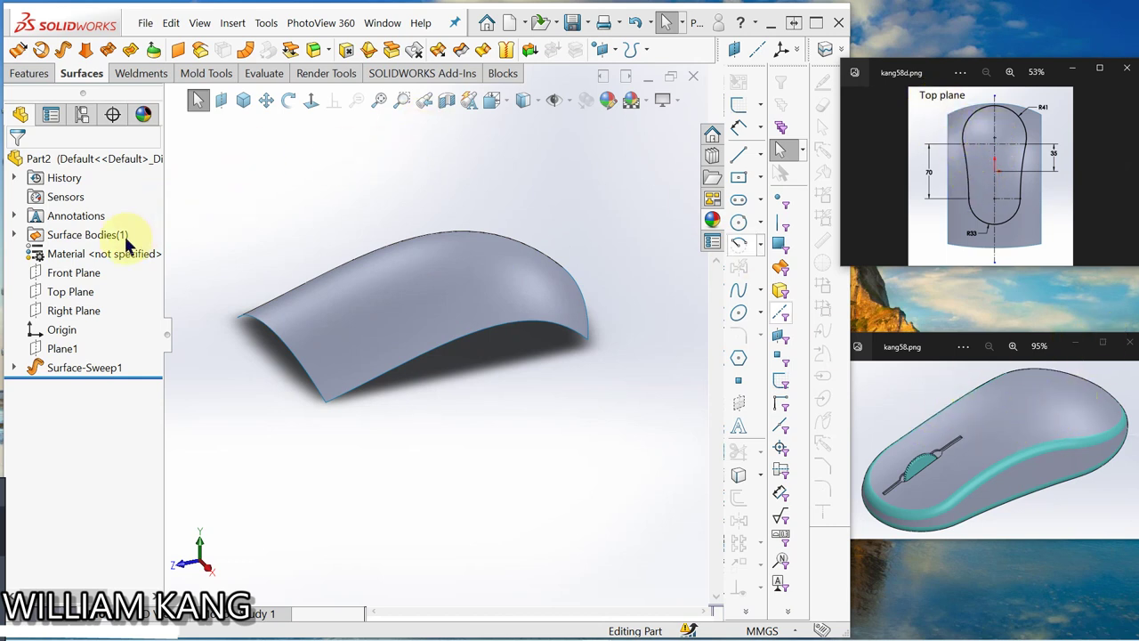
left_click(71, 292)
left_click(82, 273)
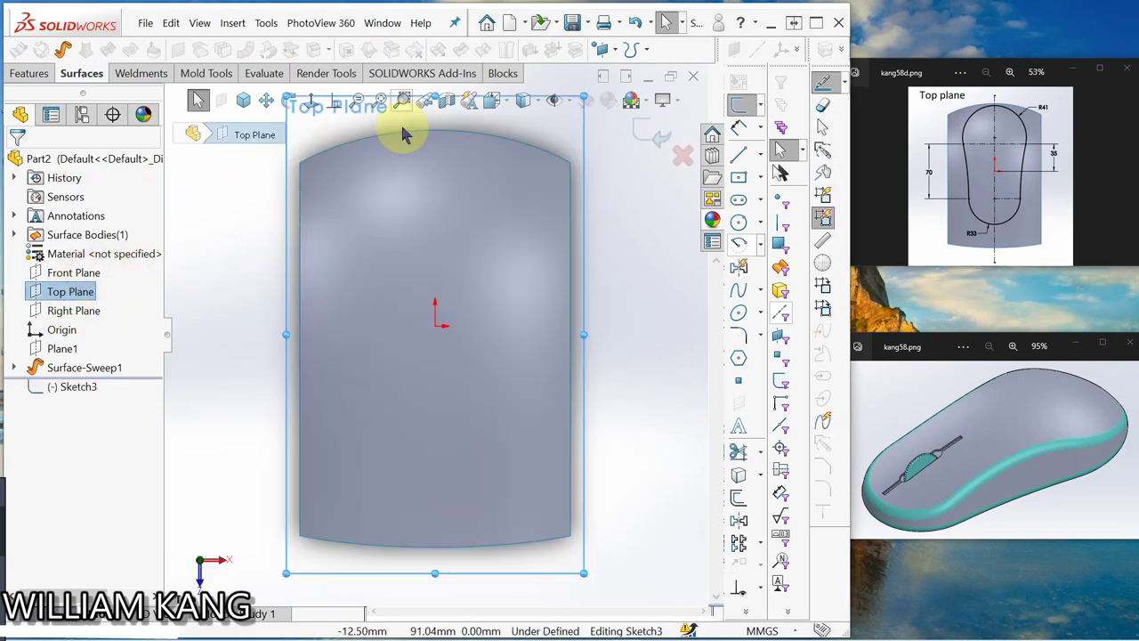
Draw a vertical centerline through the origin from the surface's top edge to its bottom edge.
left_click(759, 155)
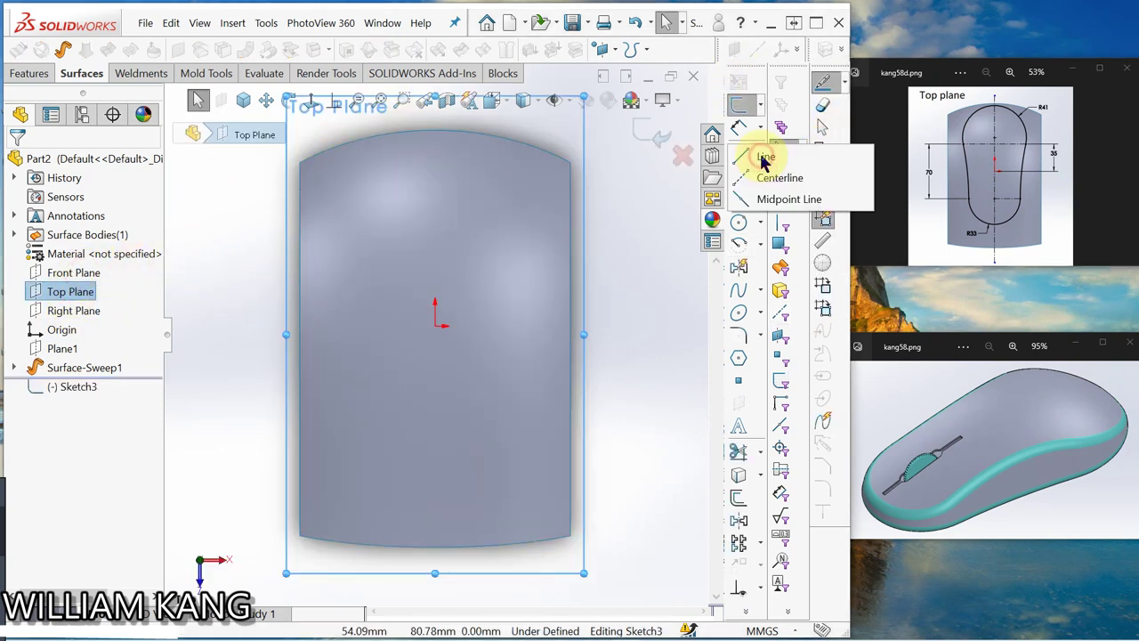
left_click(752, 174)
left_click(435, 304)
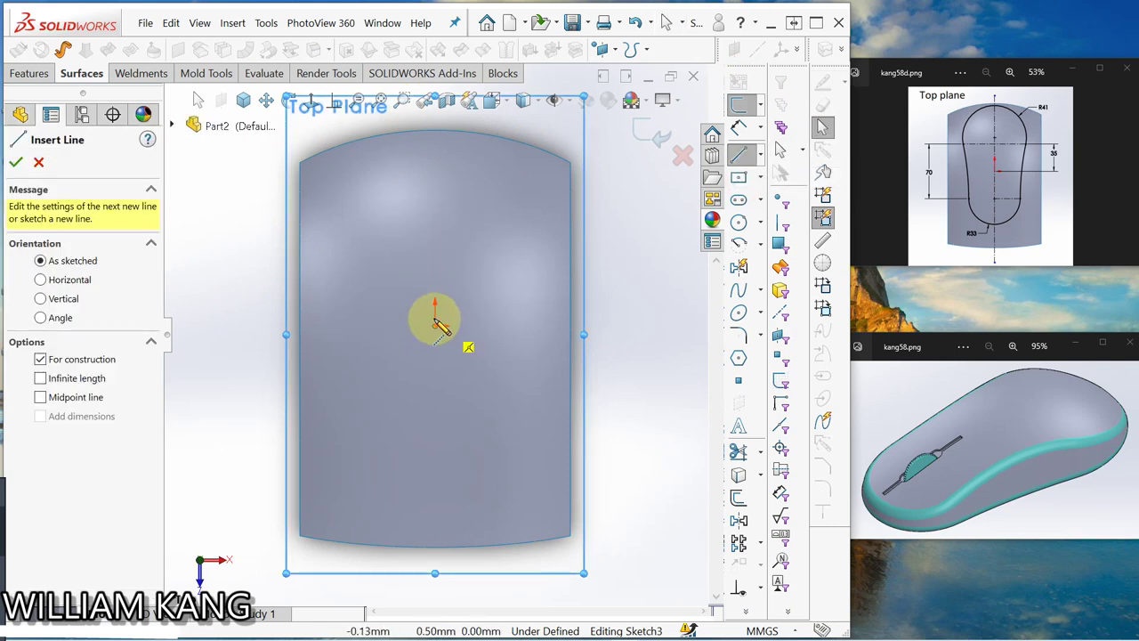
left_click(436, 147)
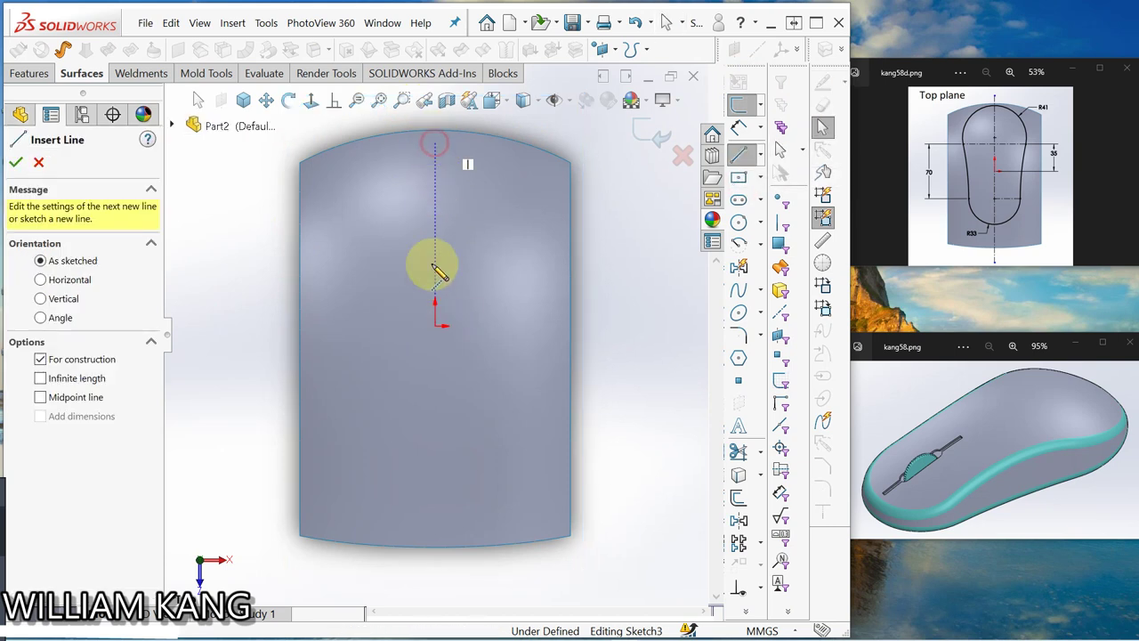
left_click(435, 525)
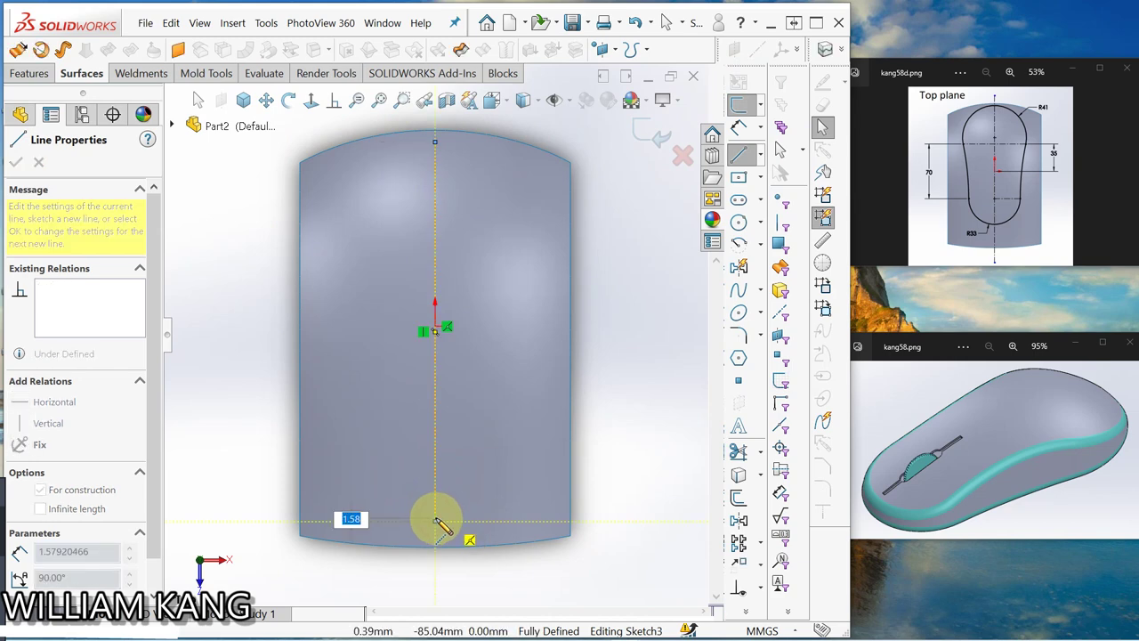
key("Escape")
key("Escape")
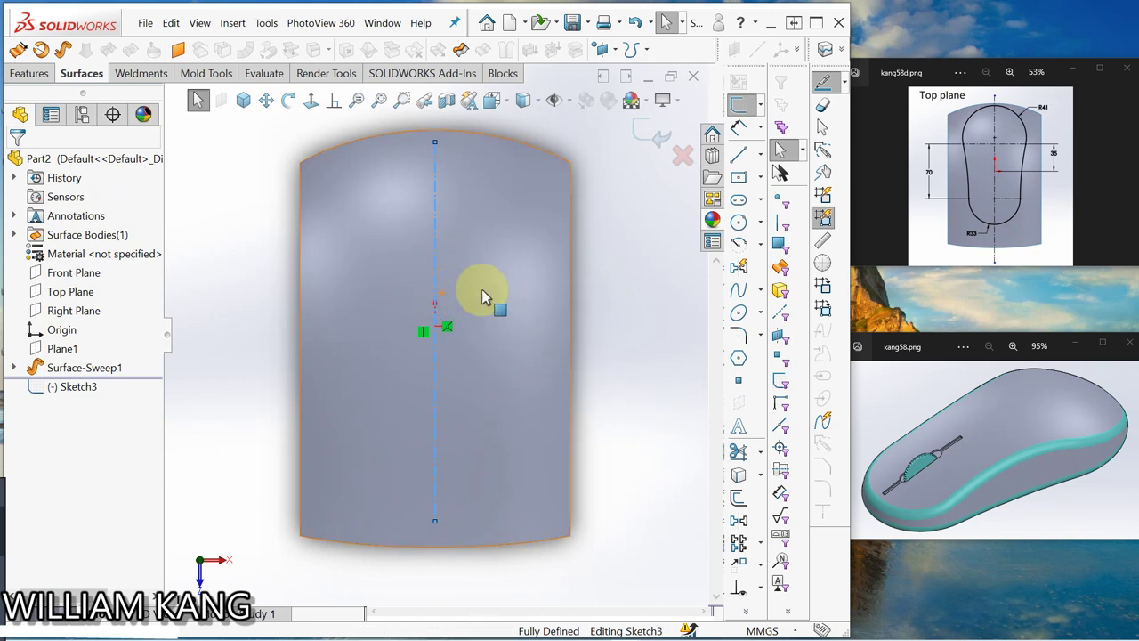
key("f")
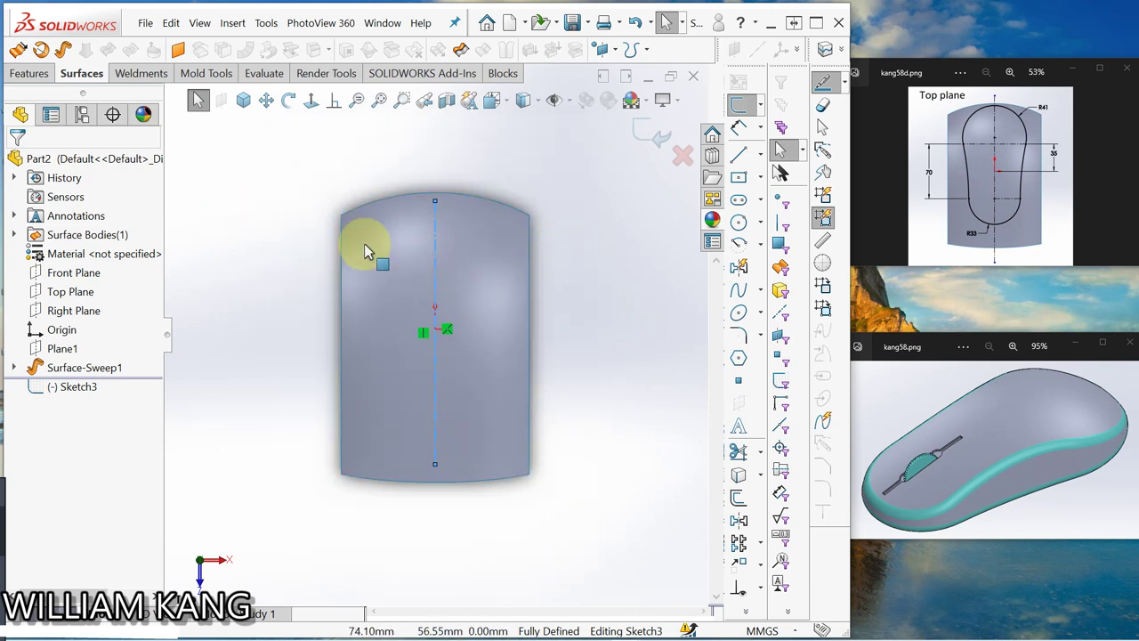
double_click(570, 322)
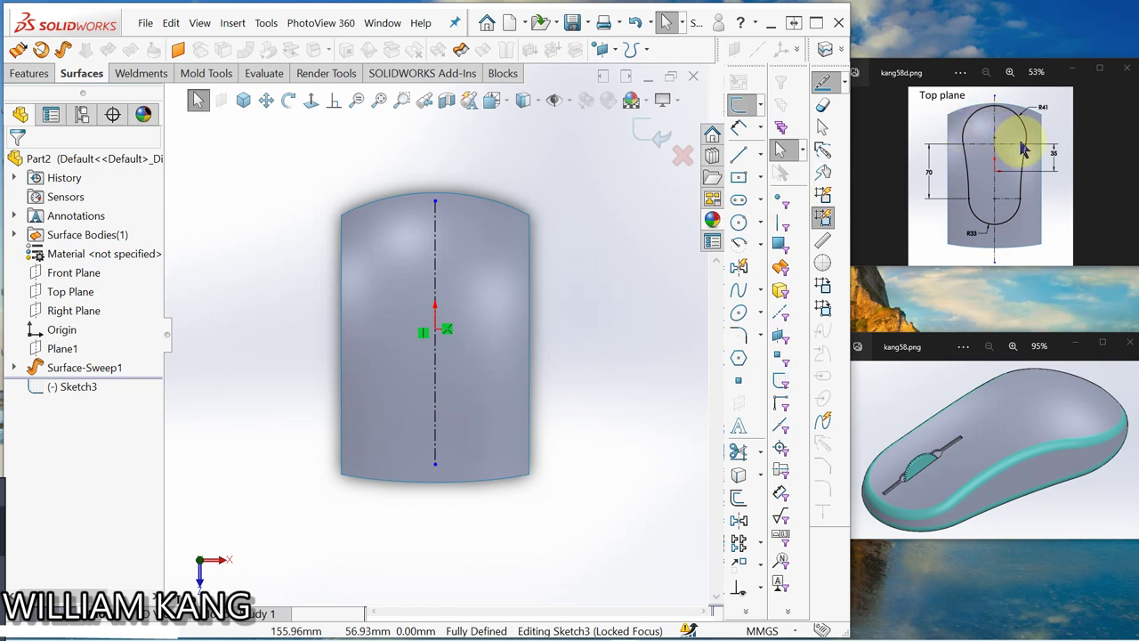
Draw a downward-opening centre-point arc above the origin, centred on the centerline.
left_click(740, 249)
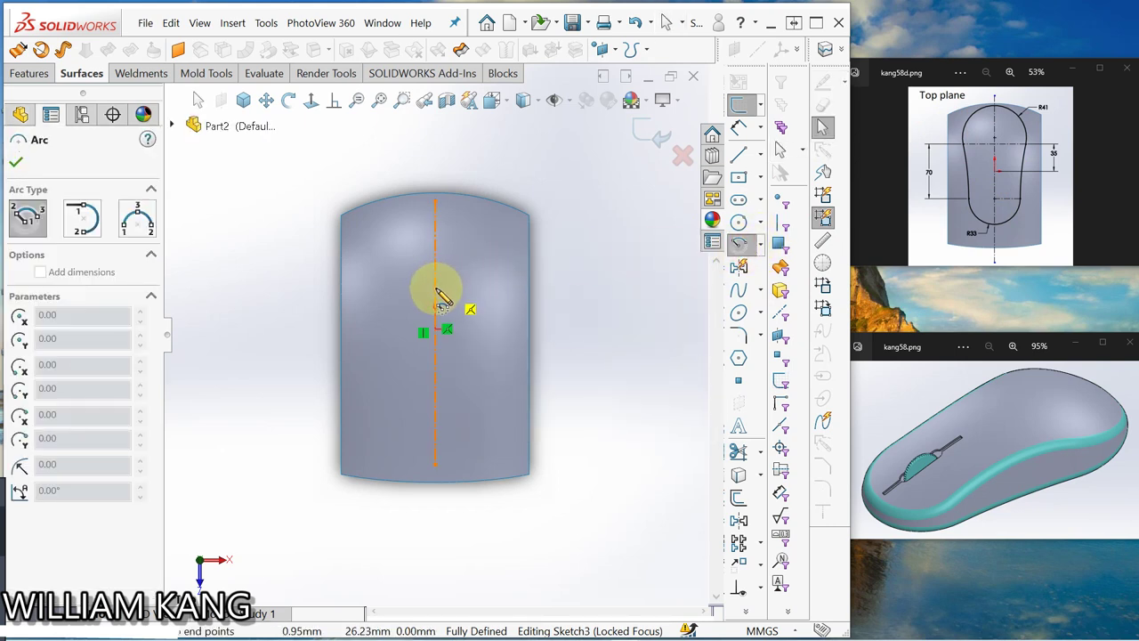
left_click(434, 290)
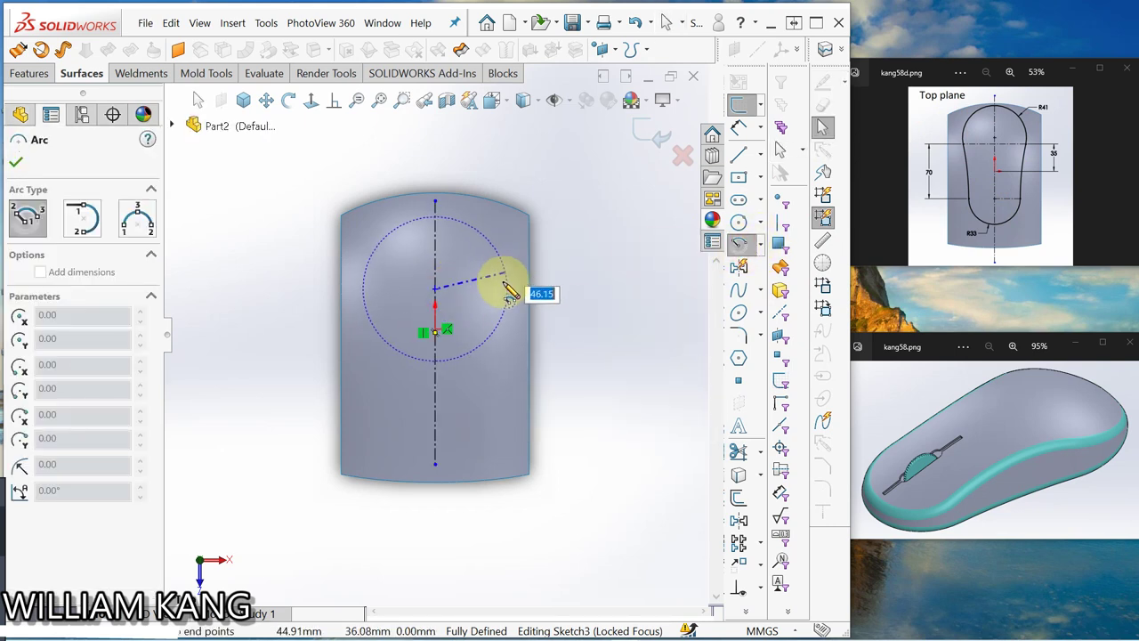
left_click(497, 307)
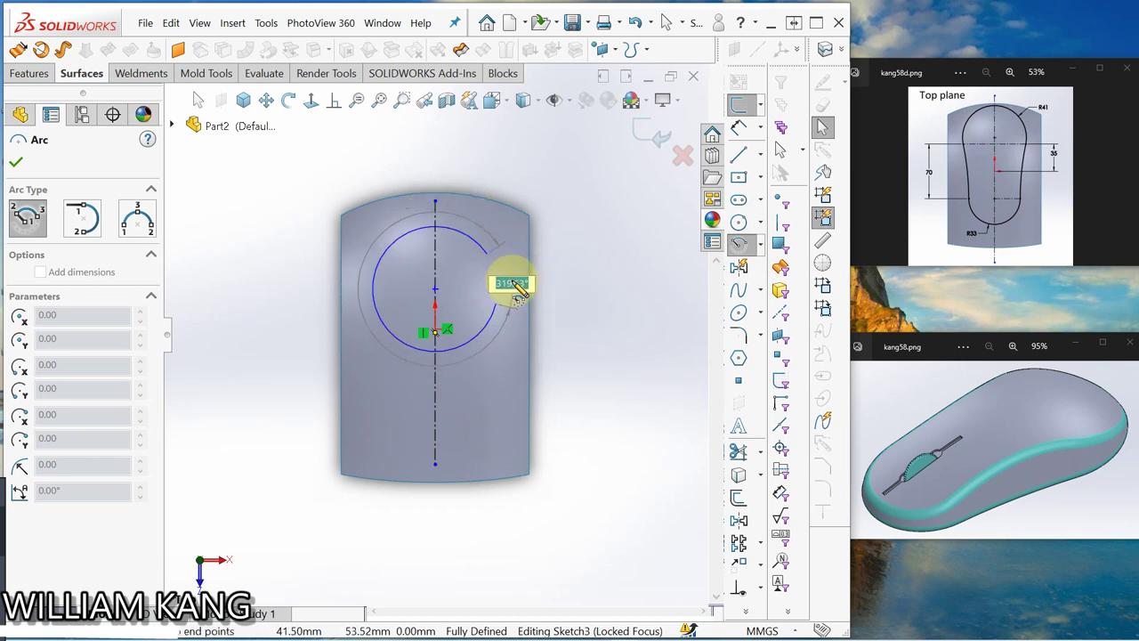
left_click(381, 307)
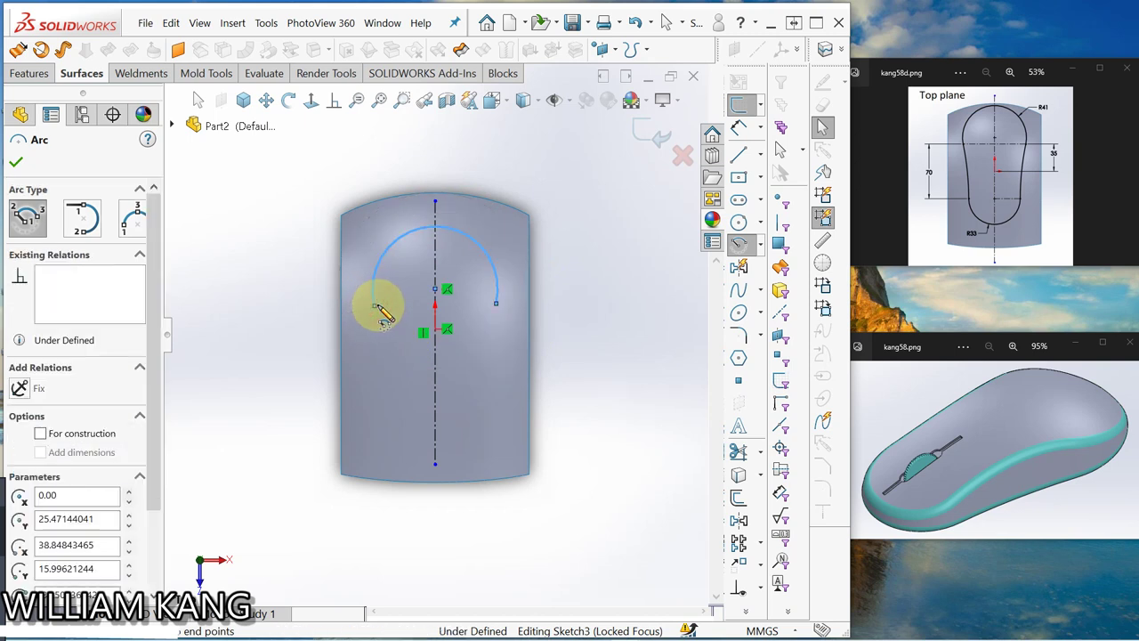
key("Escape")
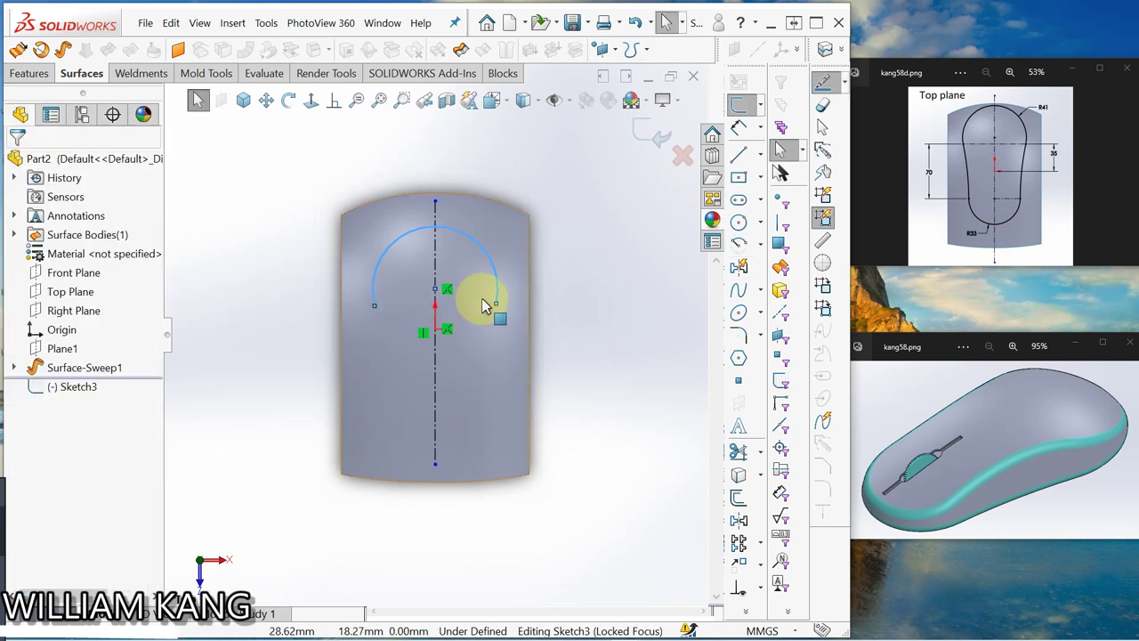
left_click_drag(497, 309, 495, 323)
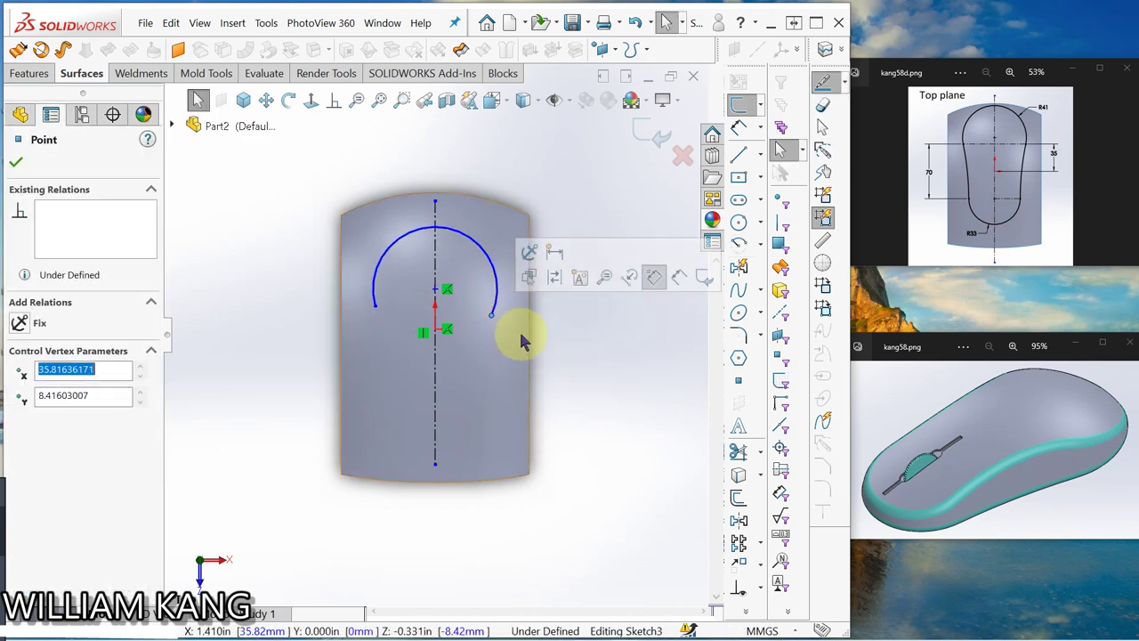
Make the arc's two endpoints level with a Horizontal relation.
left_click(581, 366)
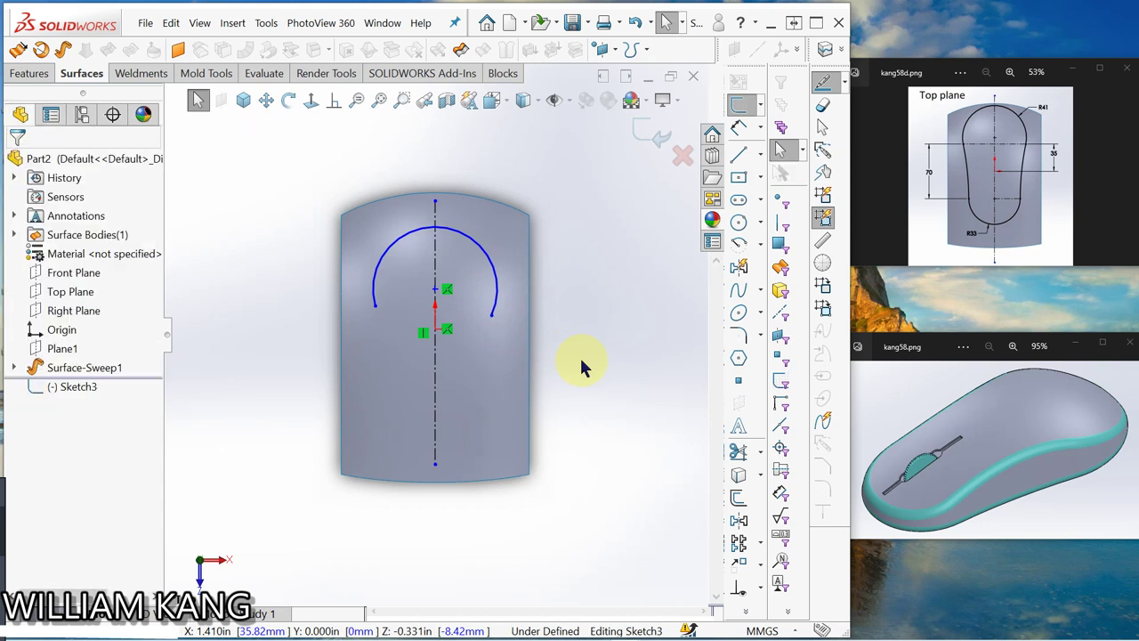
left_click(492, 319)
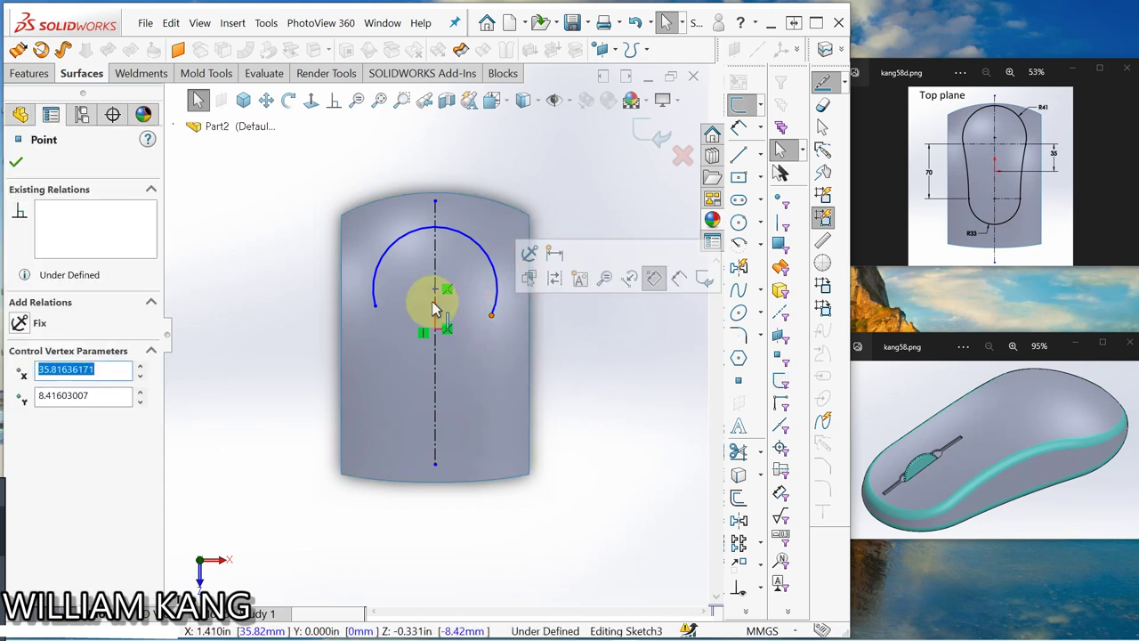
left_click(376, 308, "ctrl")
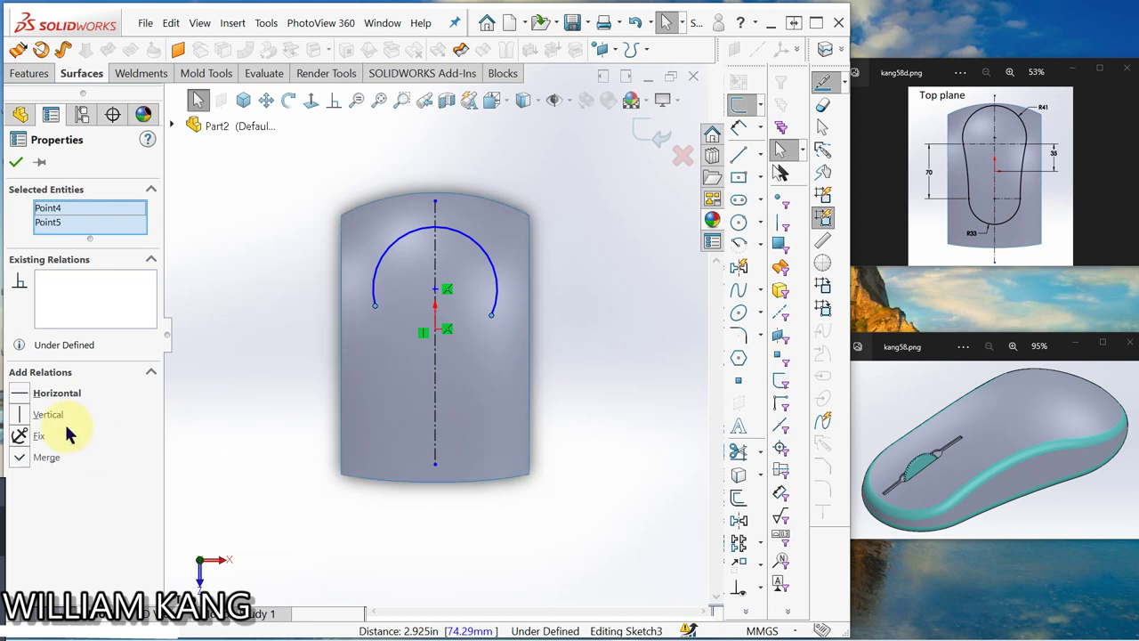
left_click(21, 395)
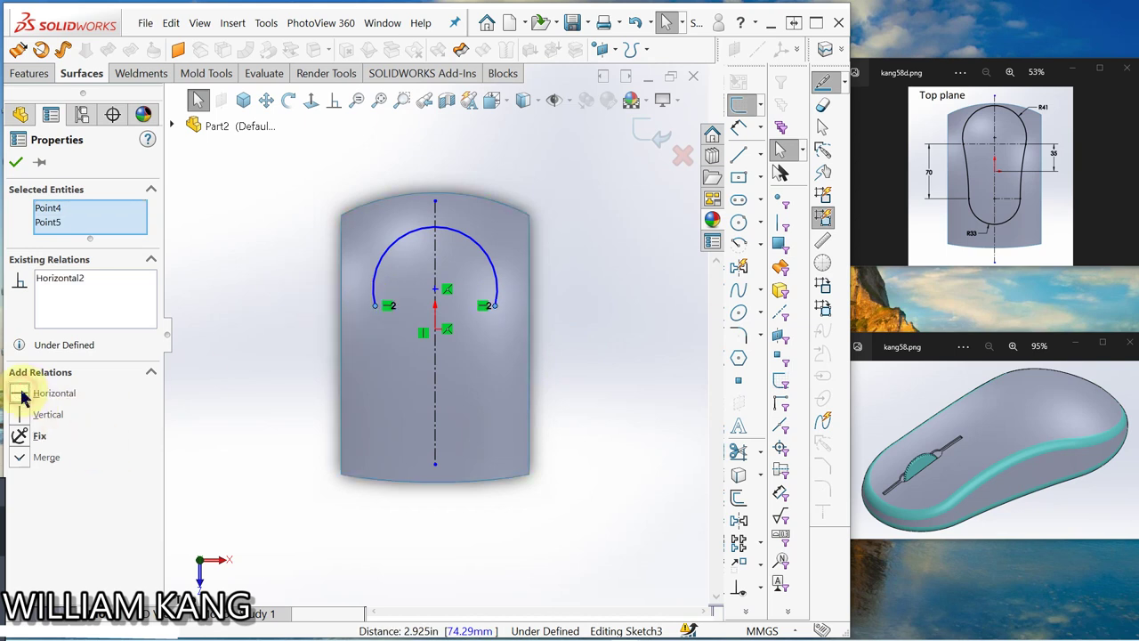
left_click(16, 162)
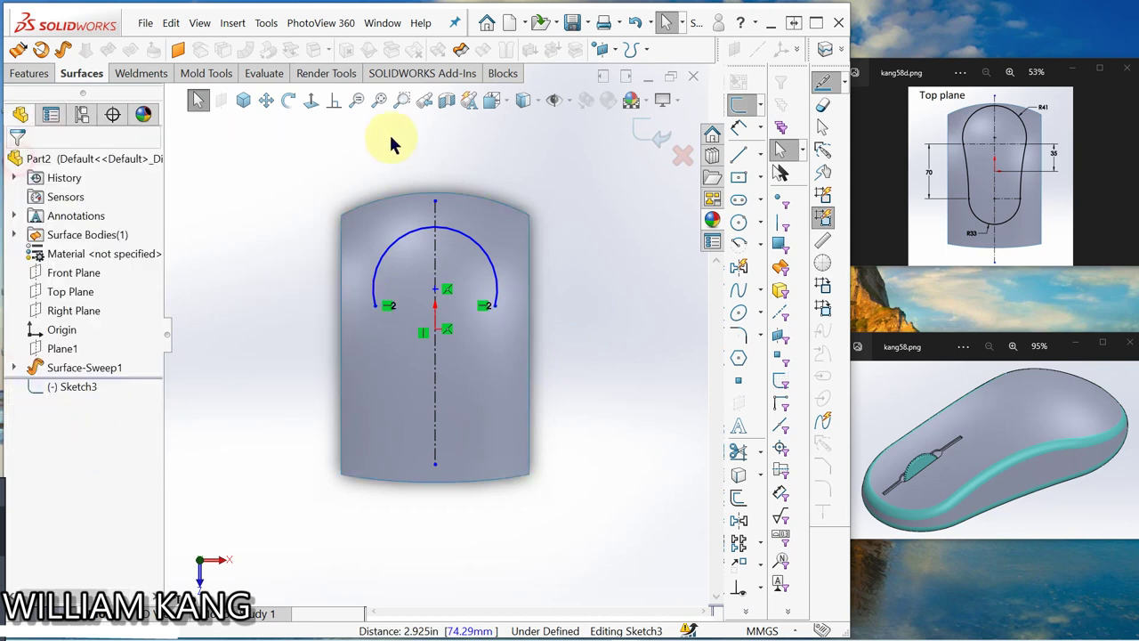
Draw a smaller upward-opening centre-point arc below the origin, centred on the centerline.
left_click(744, 247)
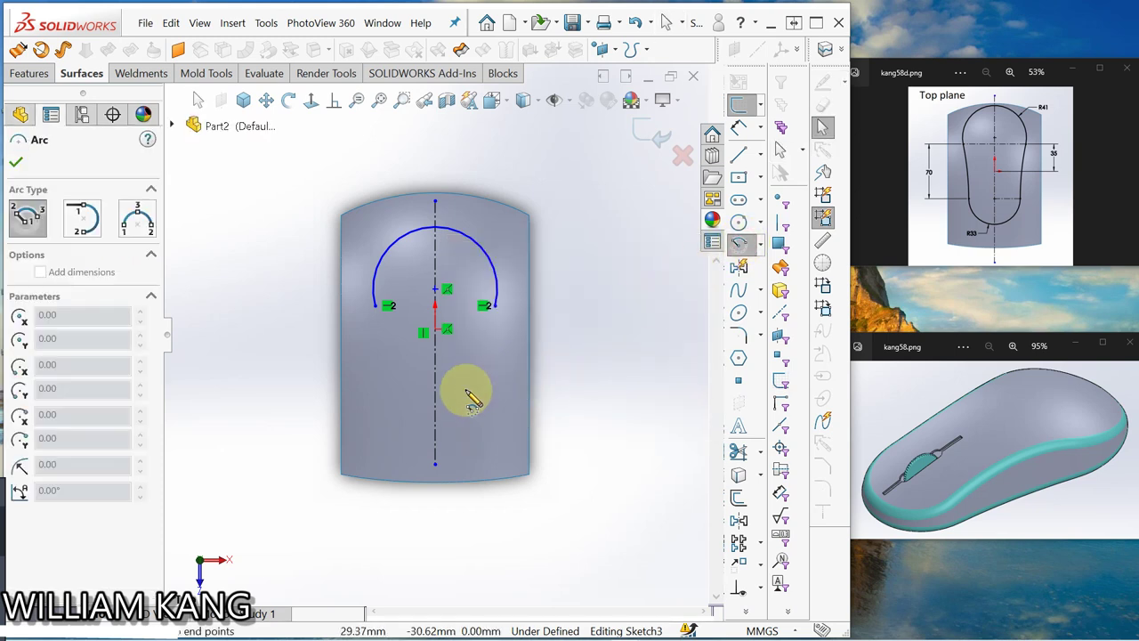
left_click(435, 400)
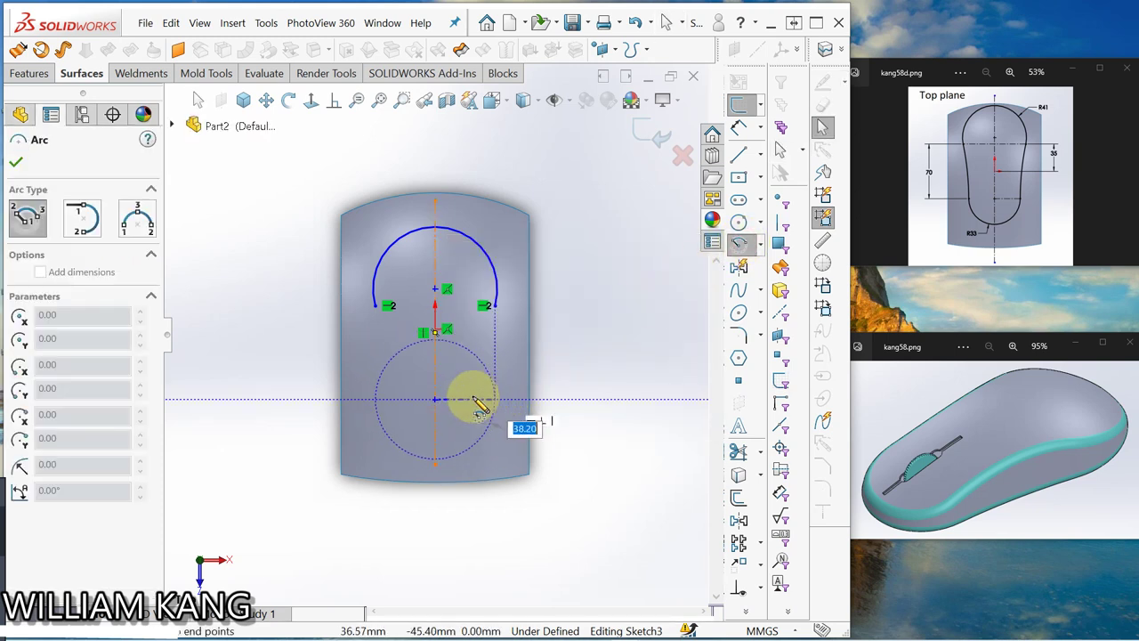
left_click(479, 398)
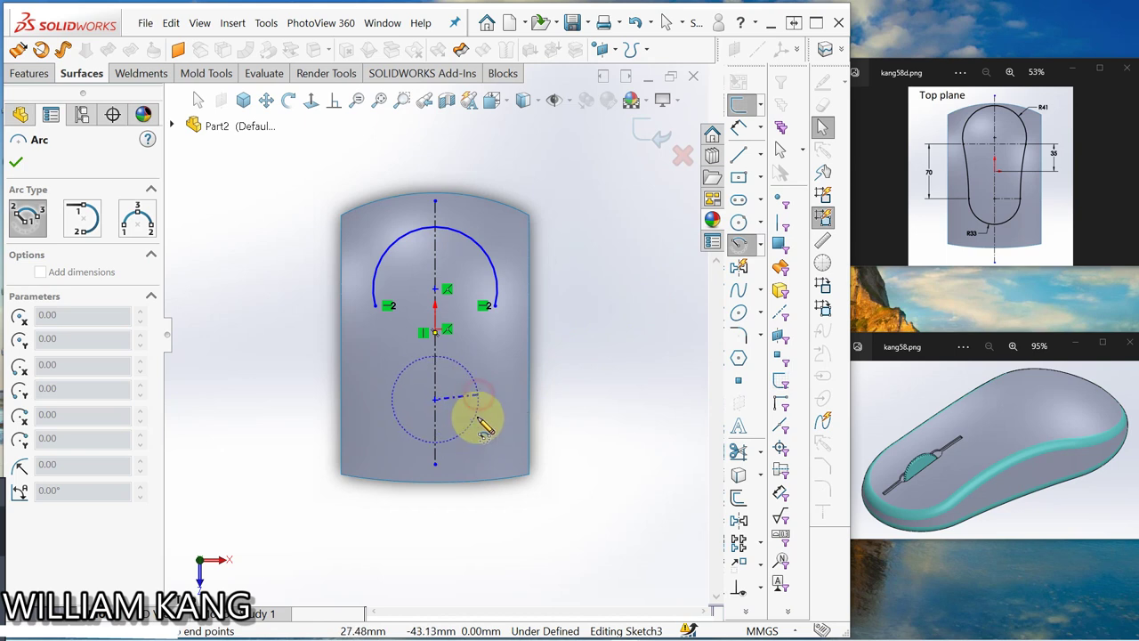
left_click(395, 397)
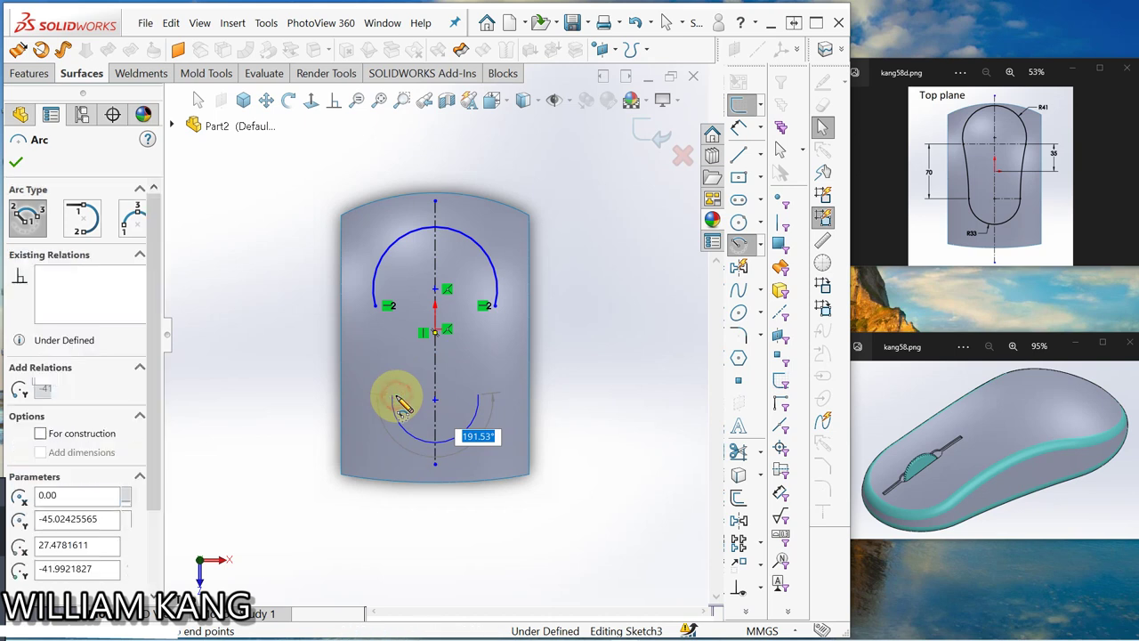
key("Escape")
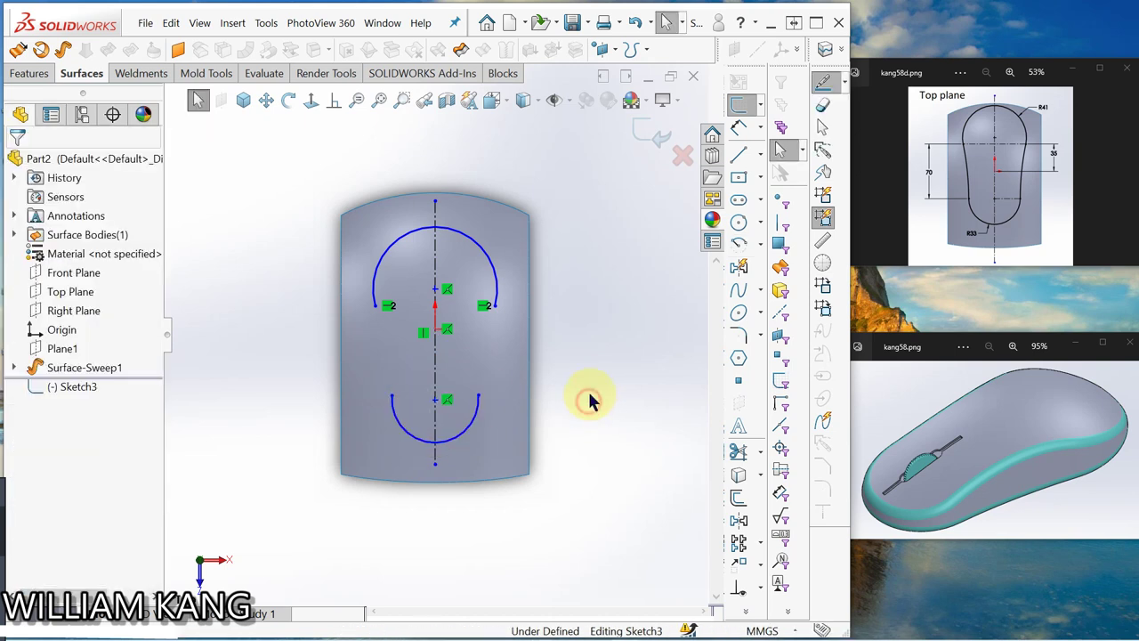
Select the lower arc's two endpoints and centre to align them horizontally.
left_click(478, 397)
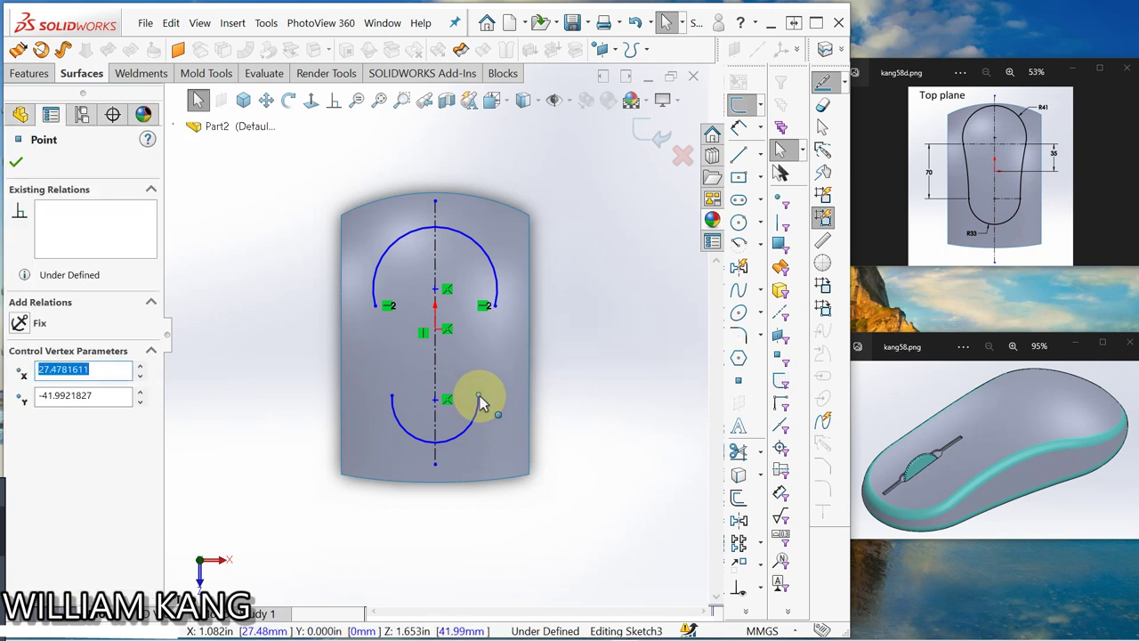
left_click(433, 401, "ctrl")
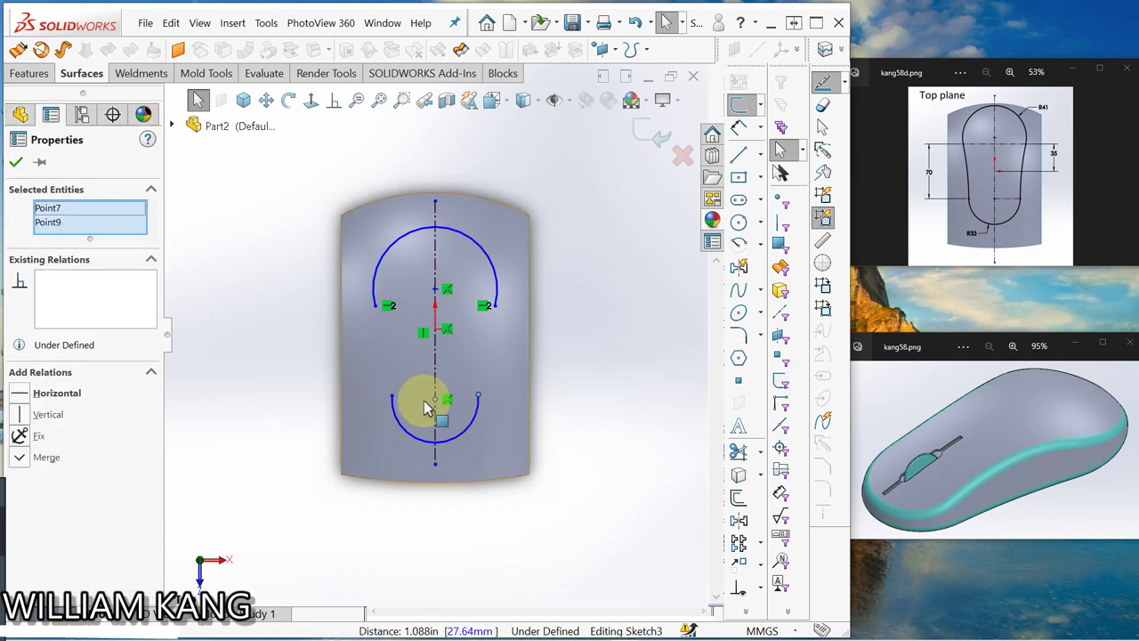
left_click(391, 397, "ctrl")
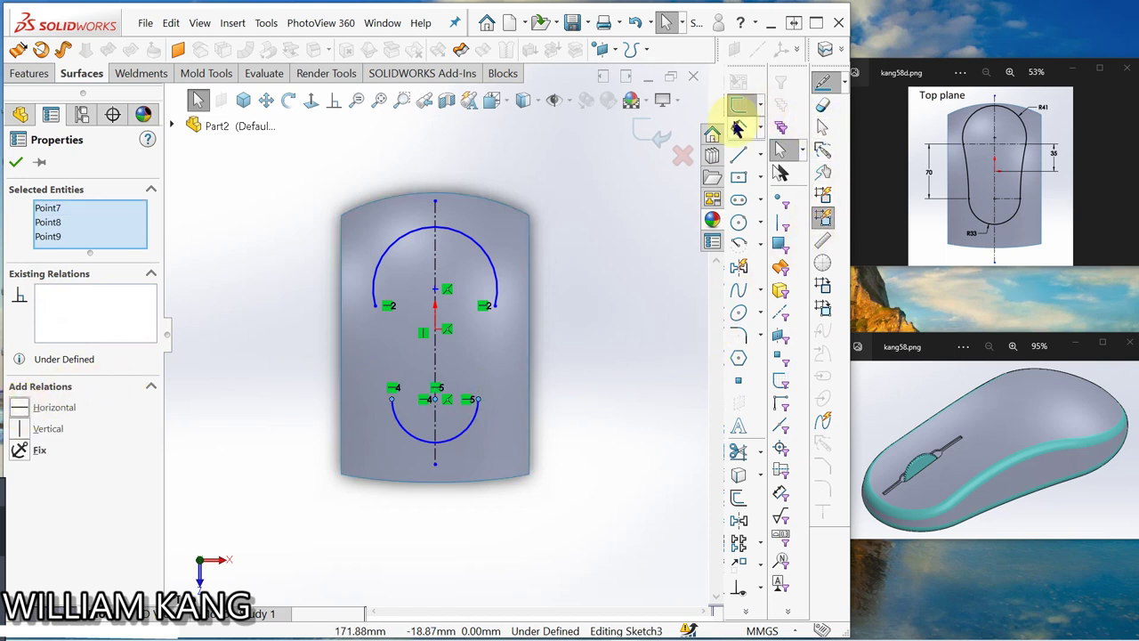
left_click(738, 129)
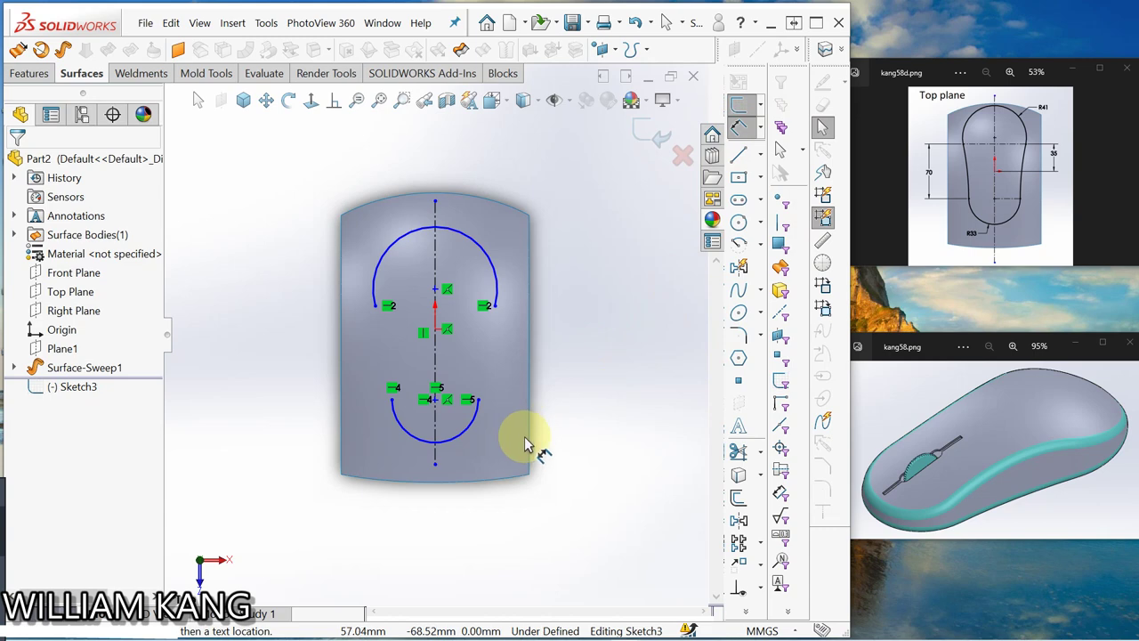
Dimension the lower arc's radius as R33 and the upper arc's radius as R41.
left_click(461, 449)
left_click(490, 516)
type("33")
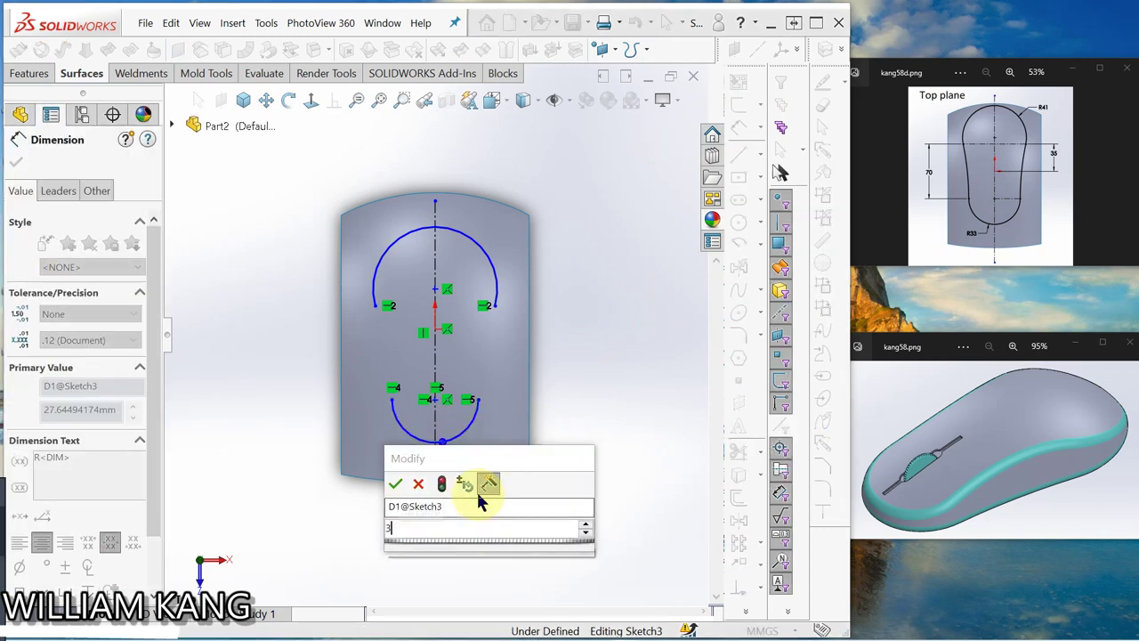
key("Return")
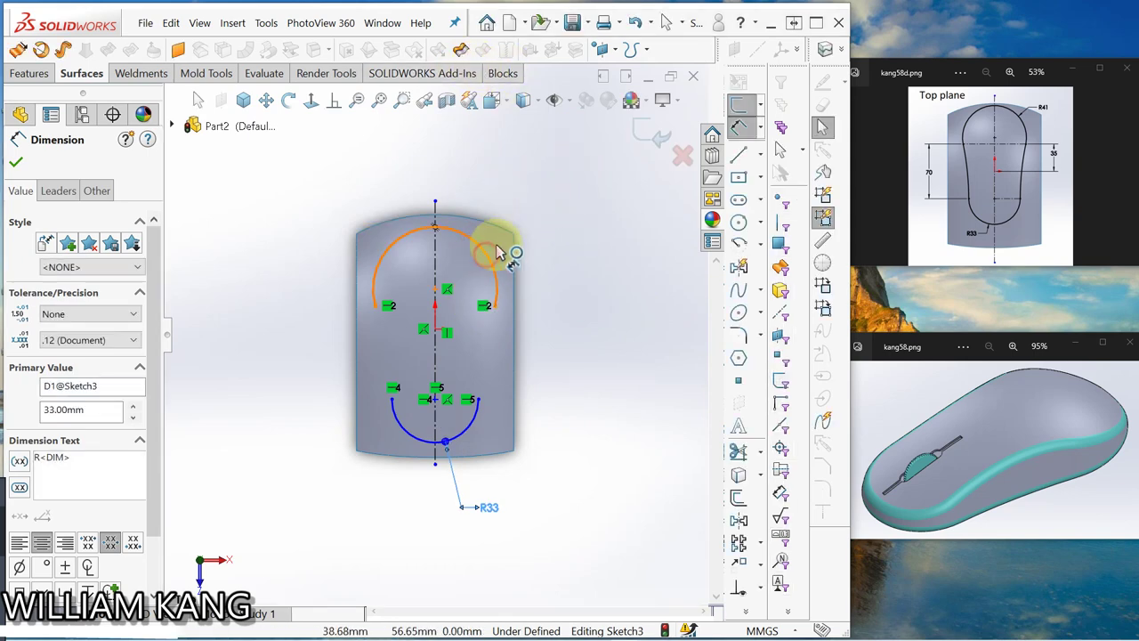
left_click(495, 253)
left_click(543, 209)
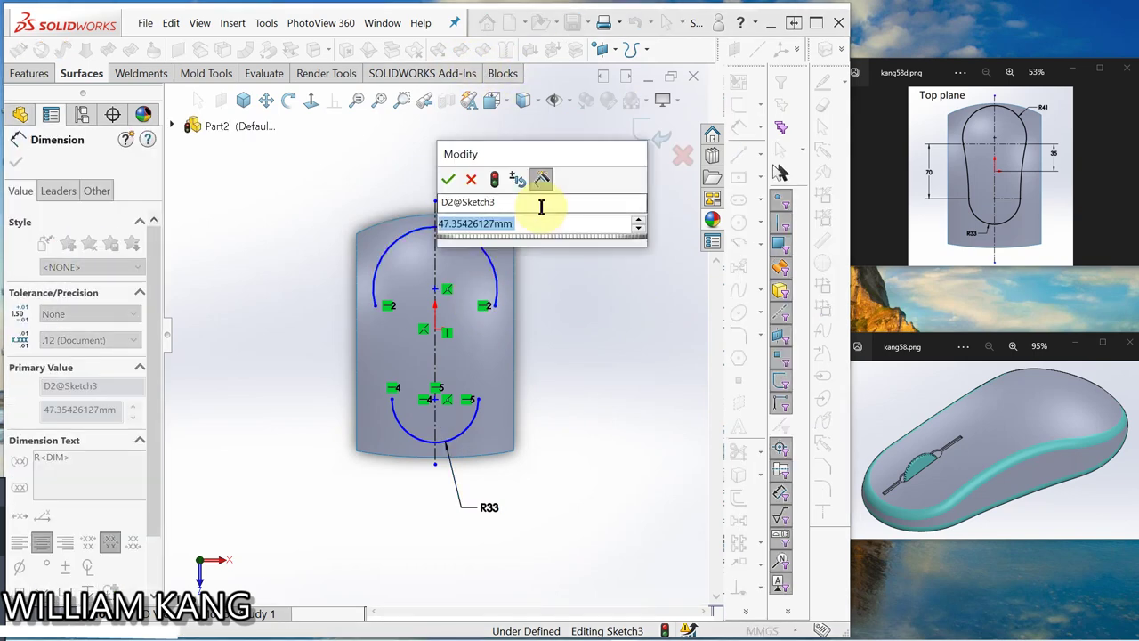
type("41")
key("Return")
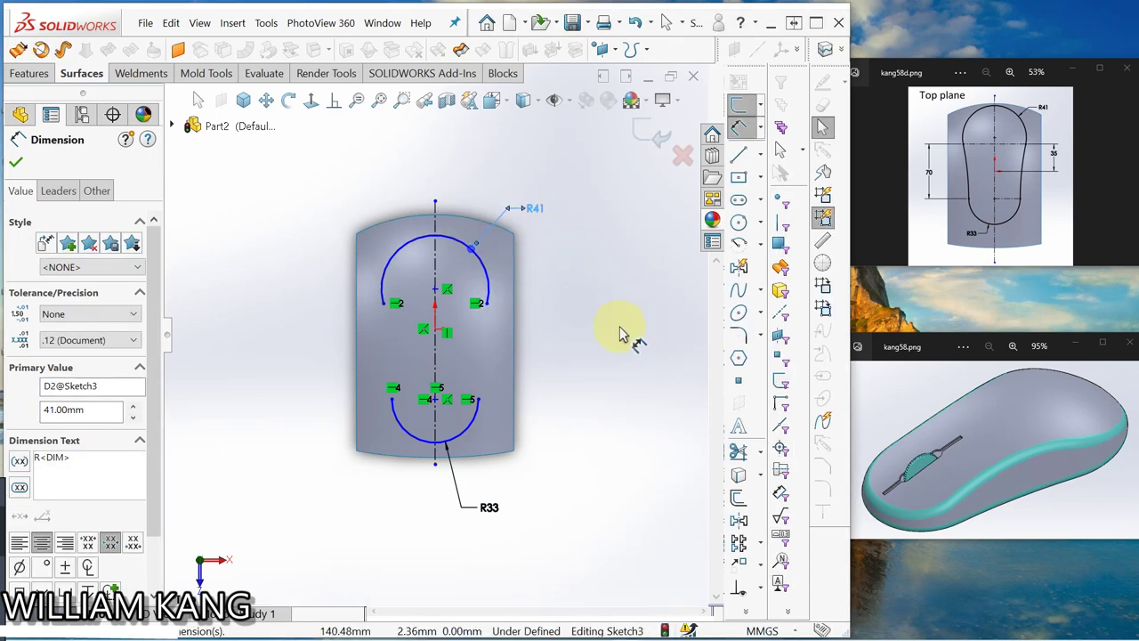
key("Escape")
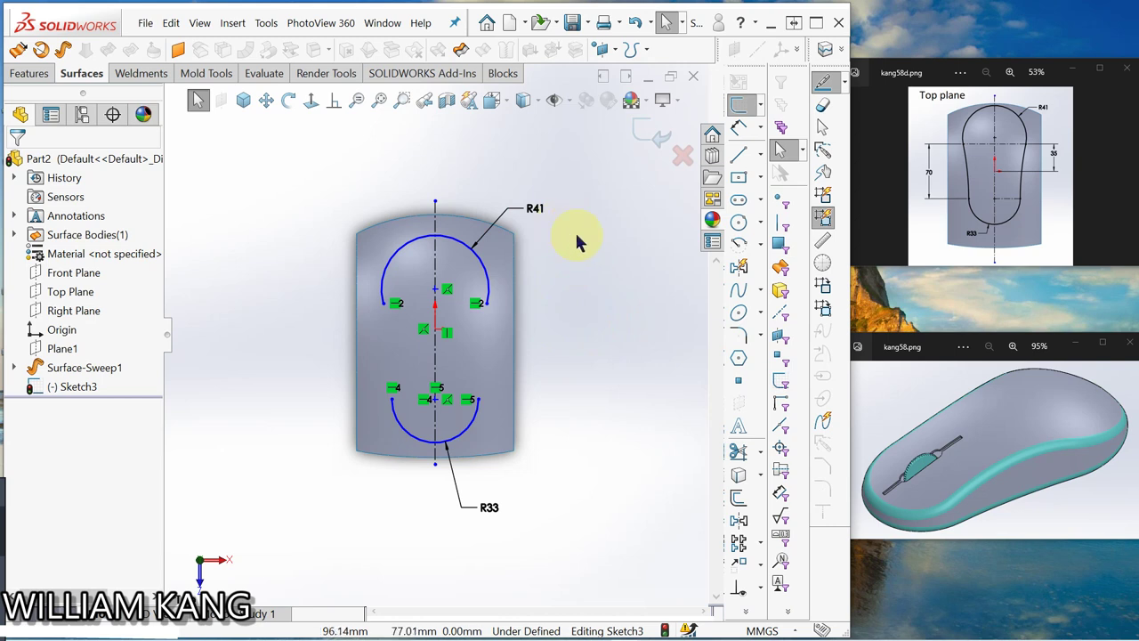
left_click(742, 129)
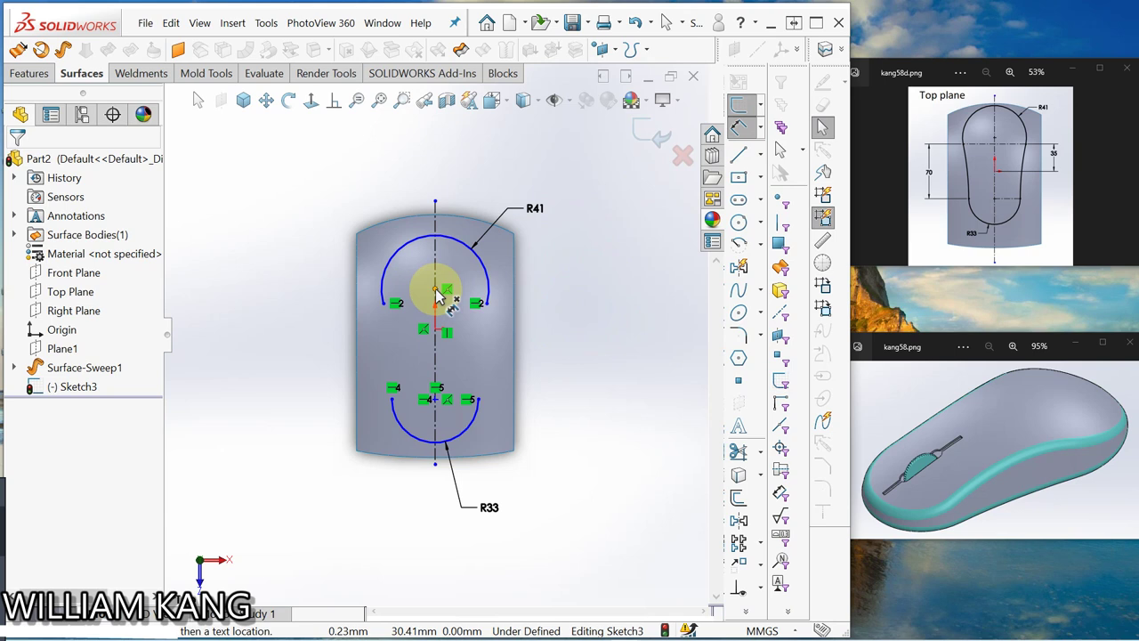
Dimension the top arc's right end 35 mm vertically from the origin.
left_click(489, 307)
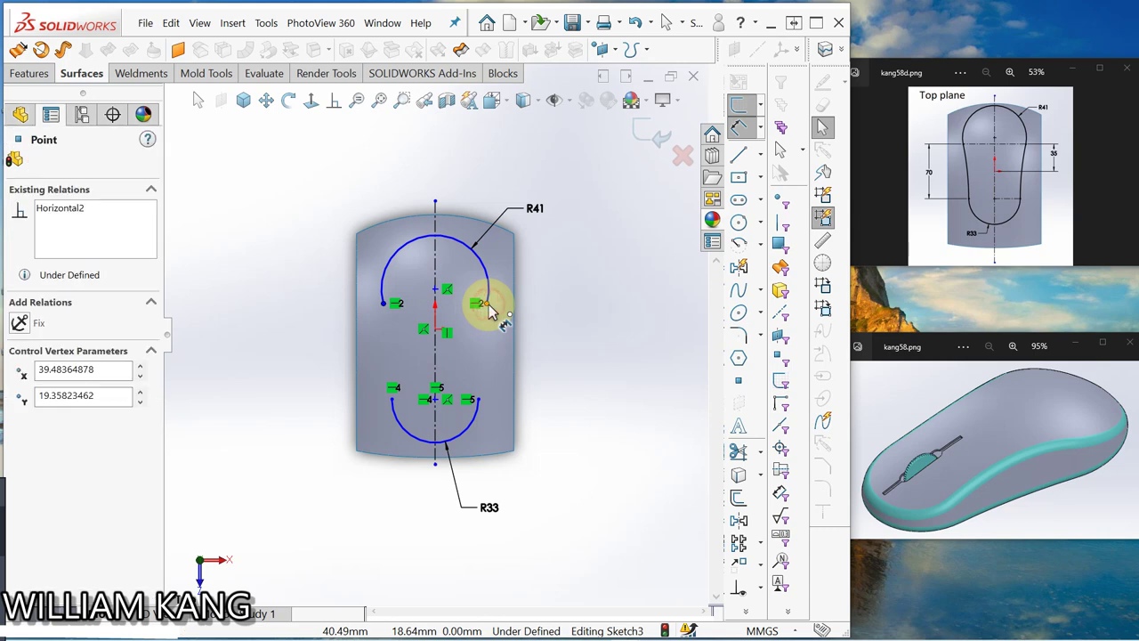
left_click(435, 306)
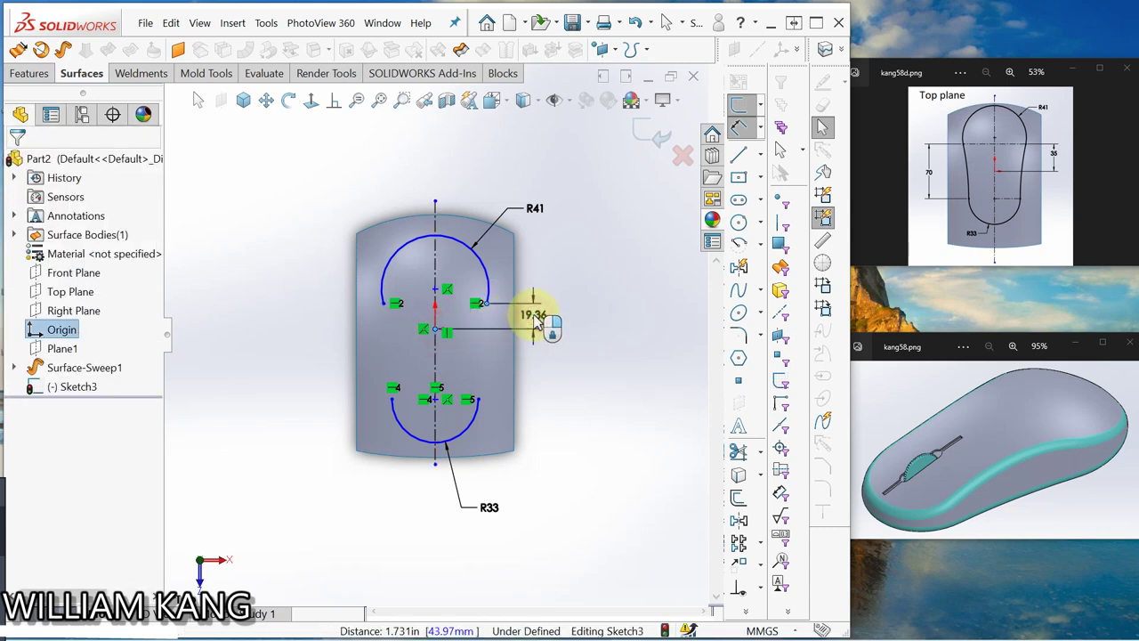
left_click(537, 323)
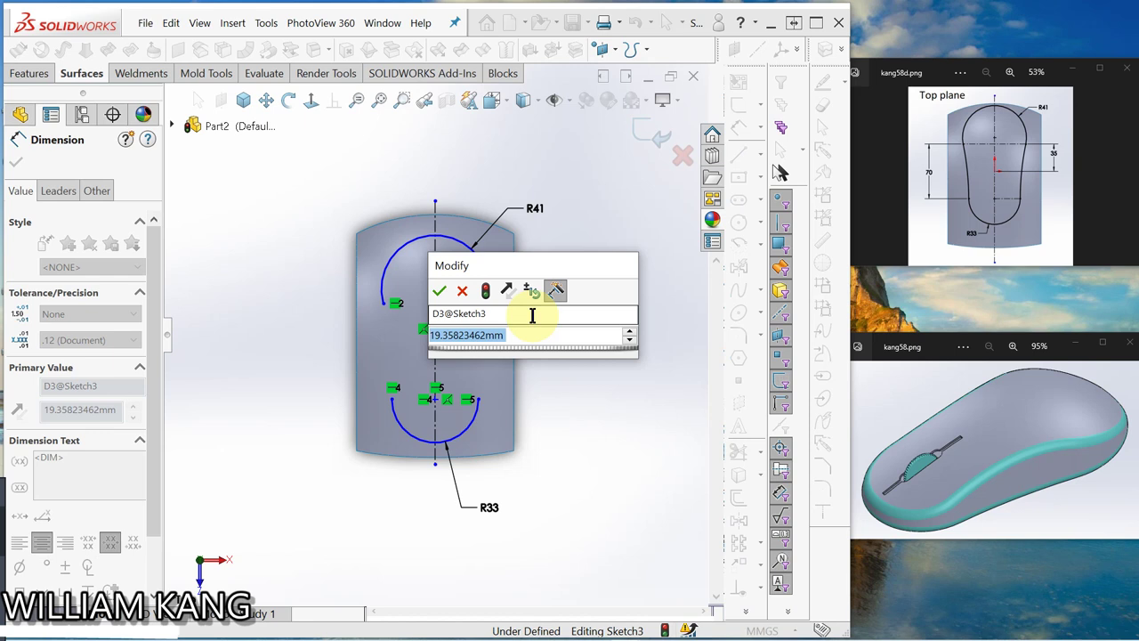
type("35")
key("Return")
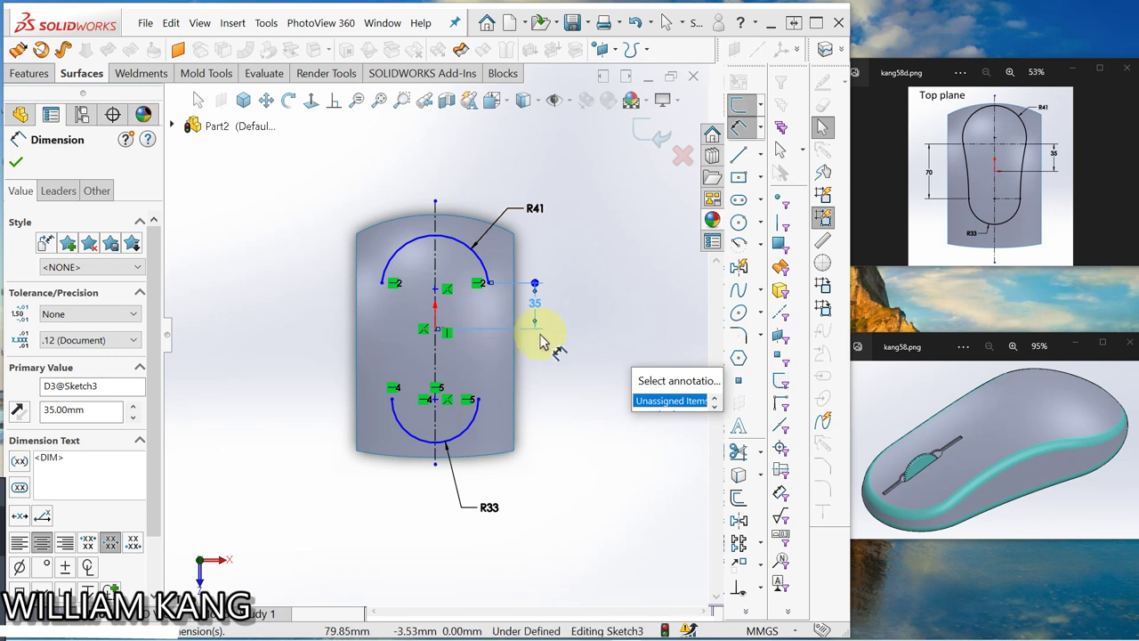
Dimension the top arc's end 70 mm from the bottom arc's end.
left_click(489, 285)
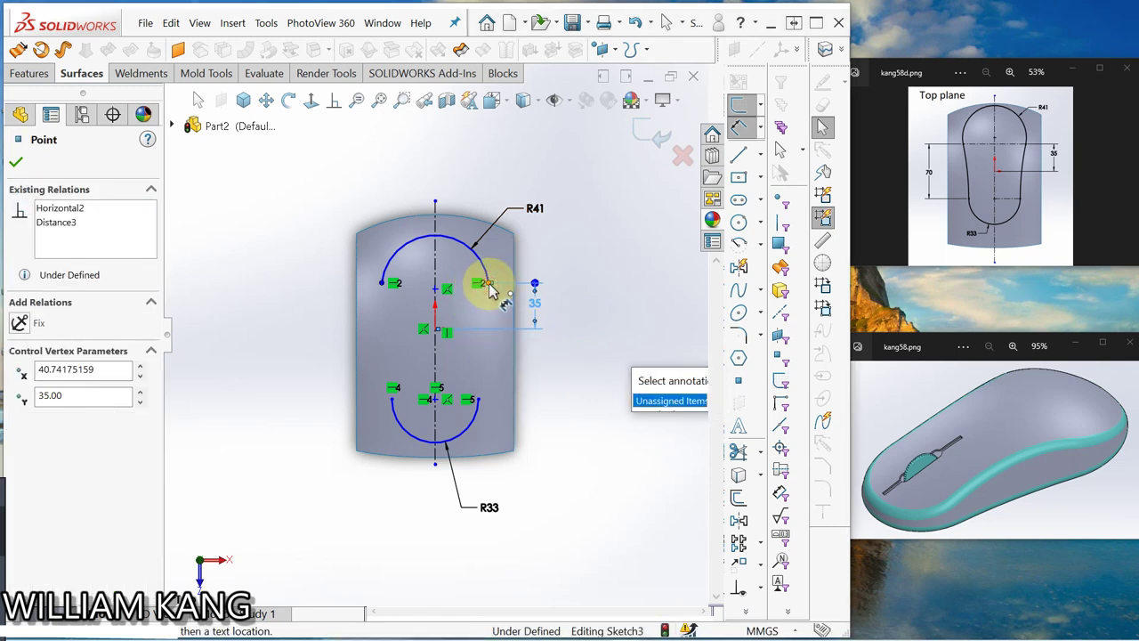
left_click(435, 400)
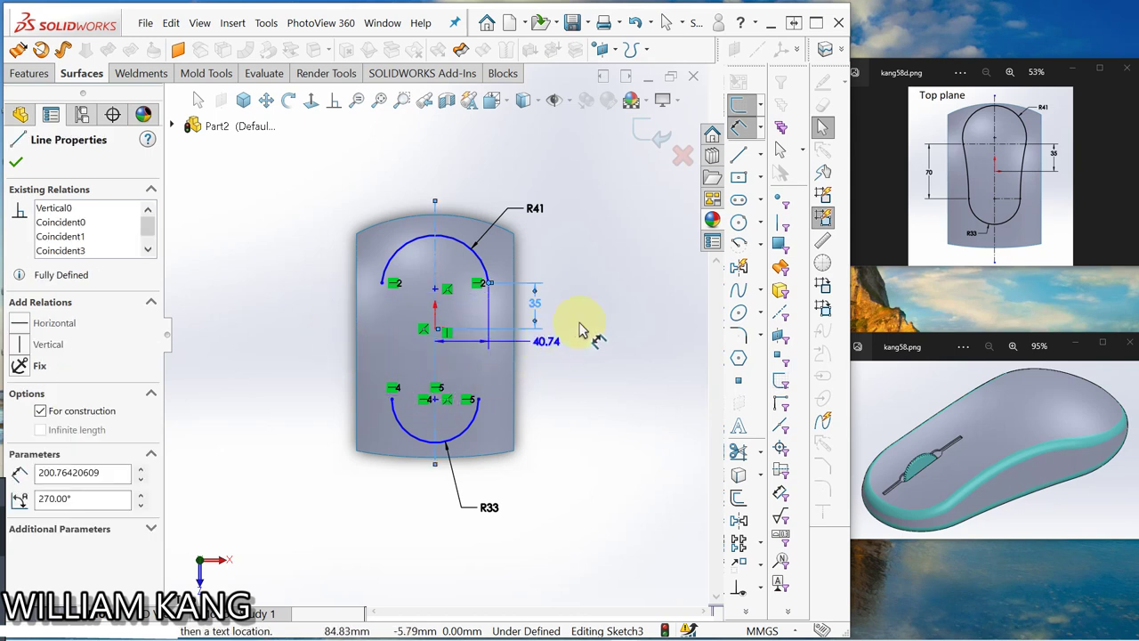
key("Escape")
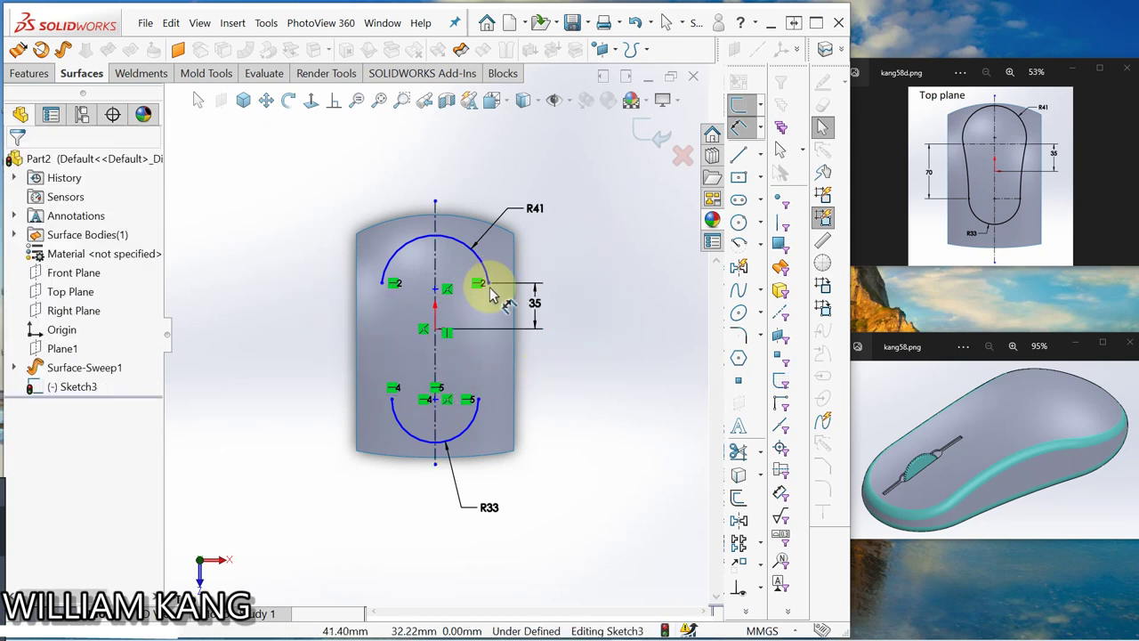
left_click(488, 283)
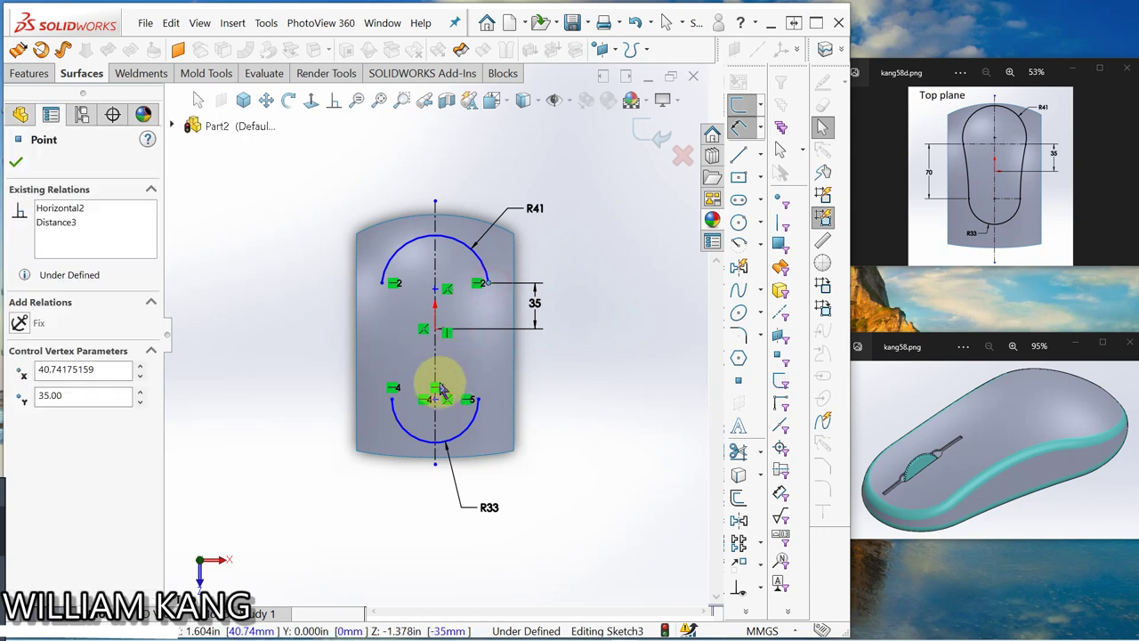
left_click(329, 348)
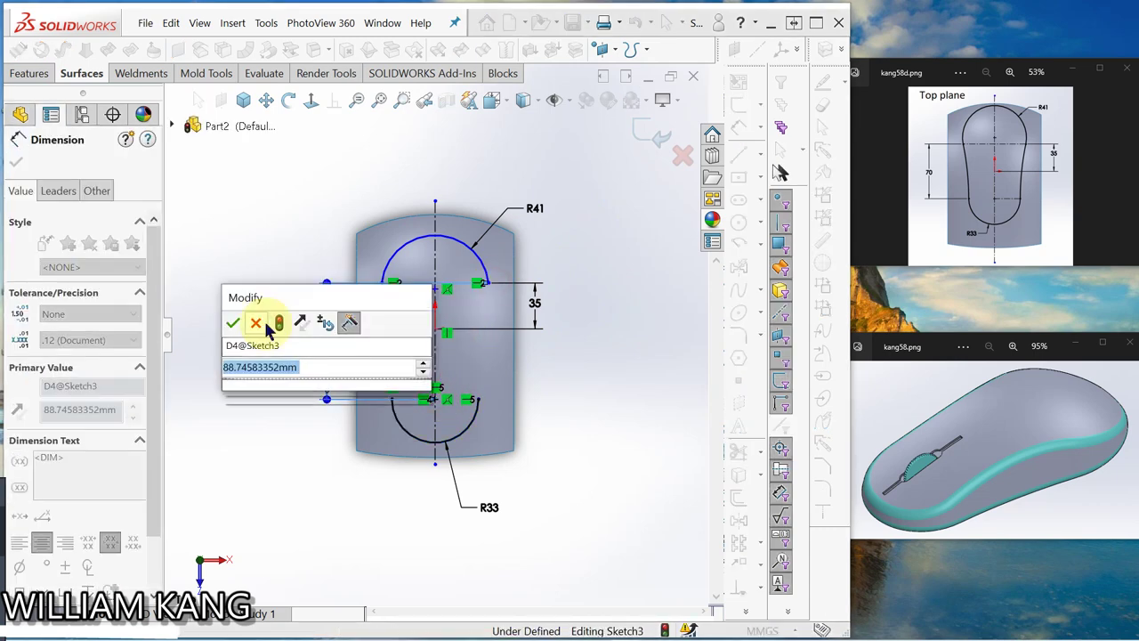
type("70")
key("Return")
key("Escape")
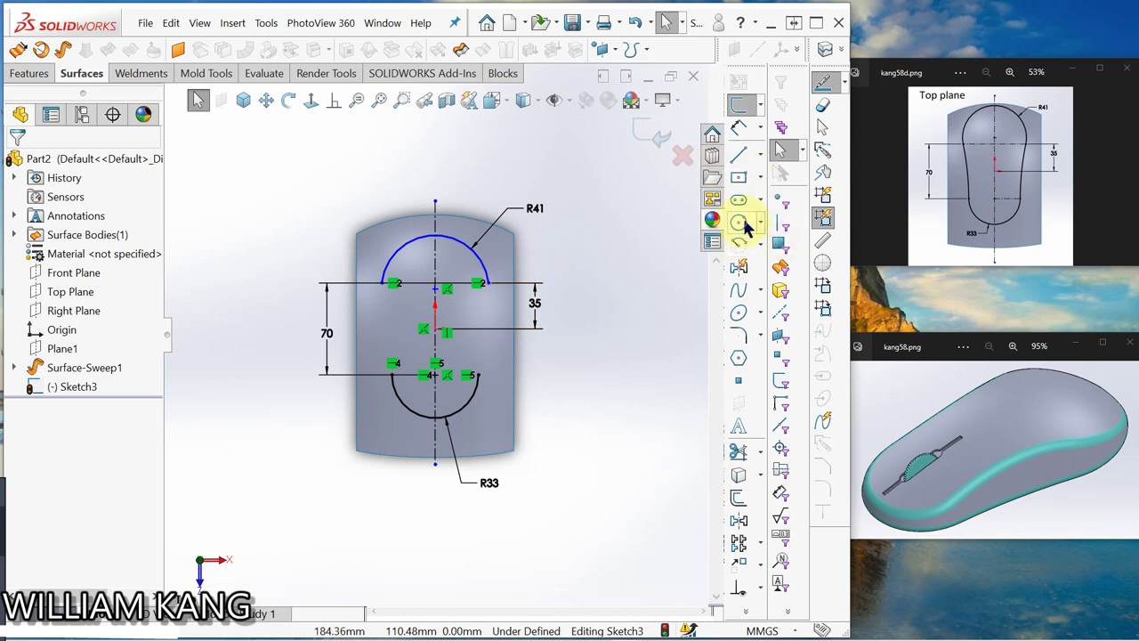
Draw a 3-point arc joining the right ends of the top and bottom arcs.
left_click(762, 247)
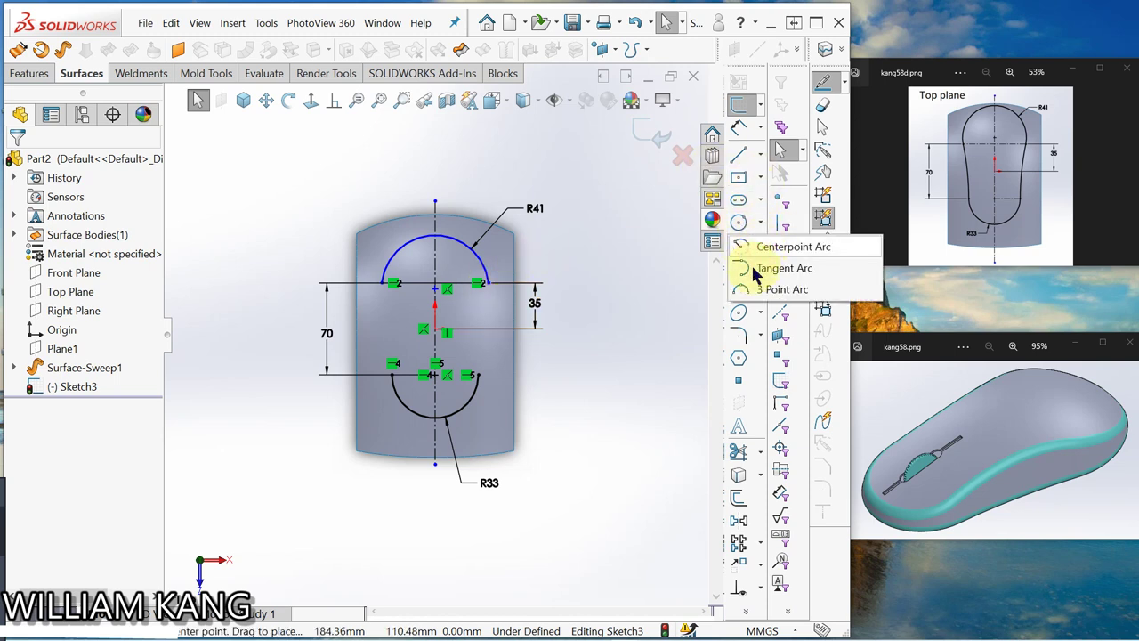
left_click(746, 294)
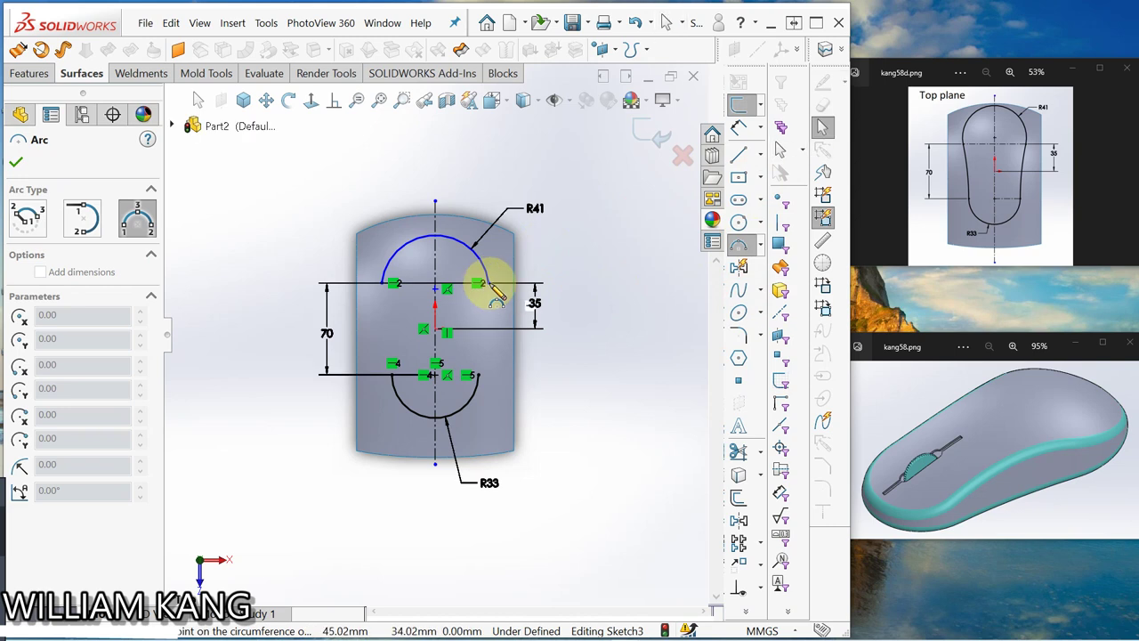
left_click(482, 283)
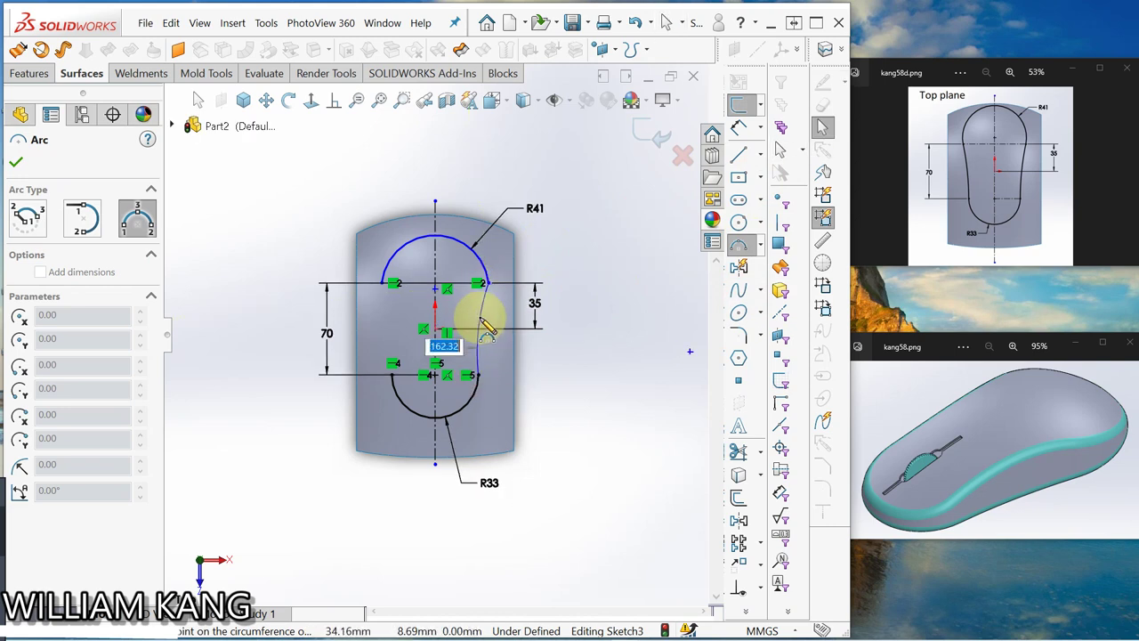
left_click(487, 329)
key("Escape")
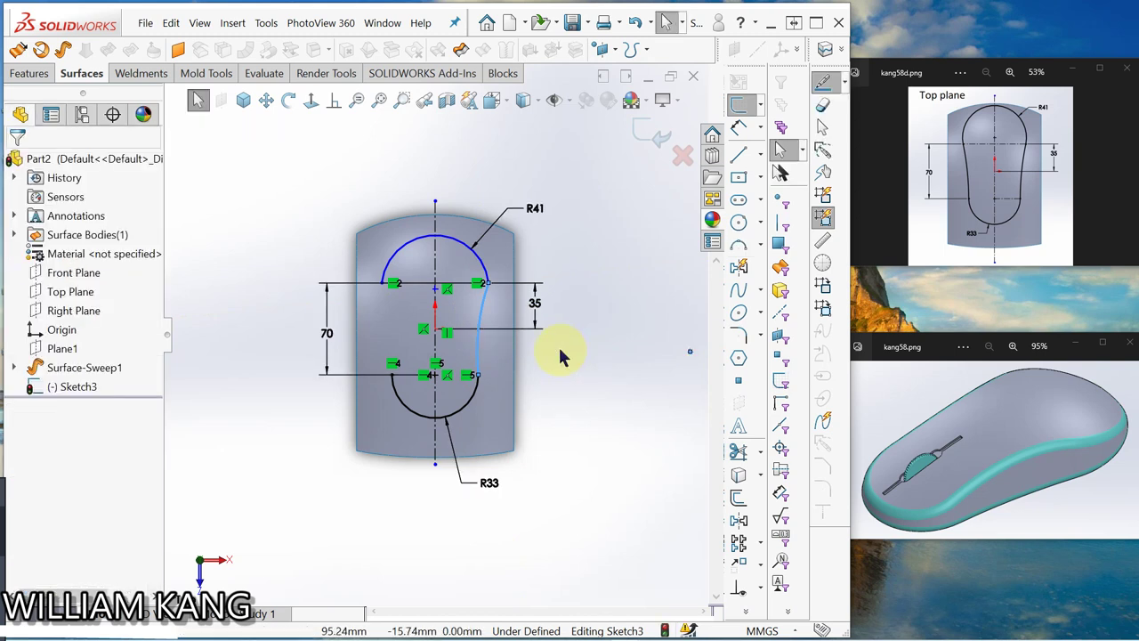
Make the connecting arc tangent to the adjoining arcs at its joints.
left_click(489, 289)
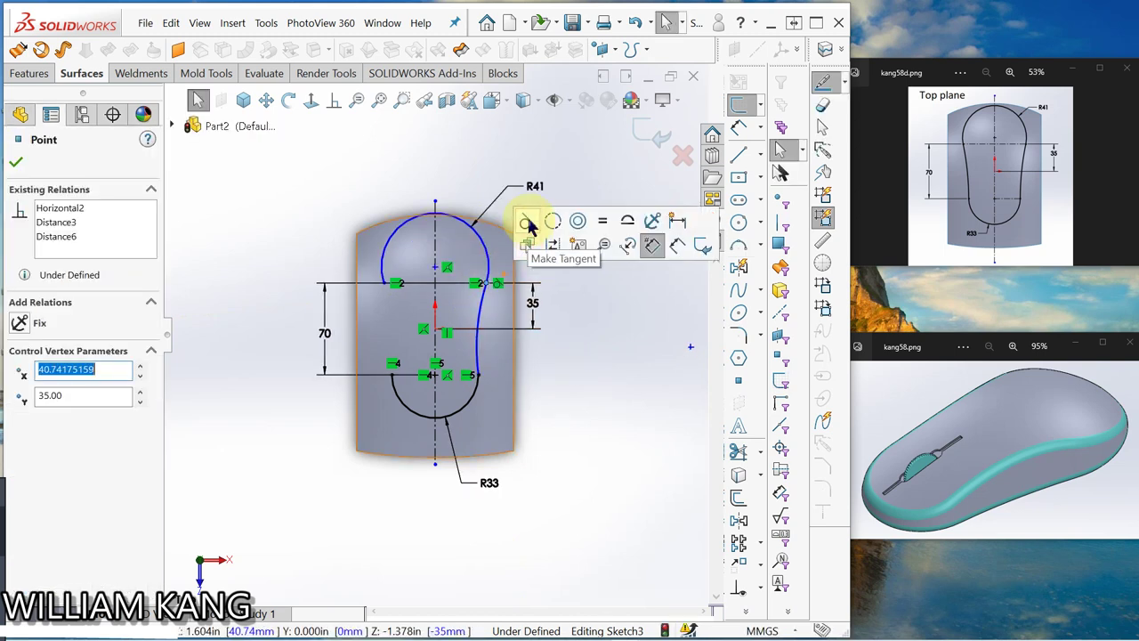
left_click(478, 375)
left_click(478, 374)
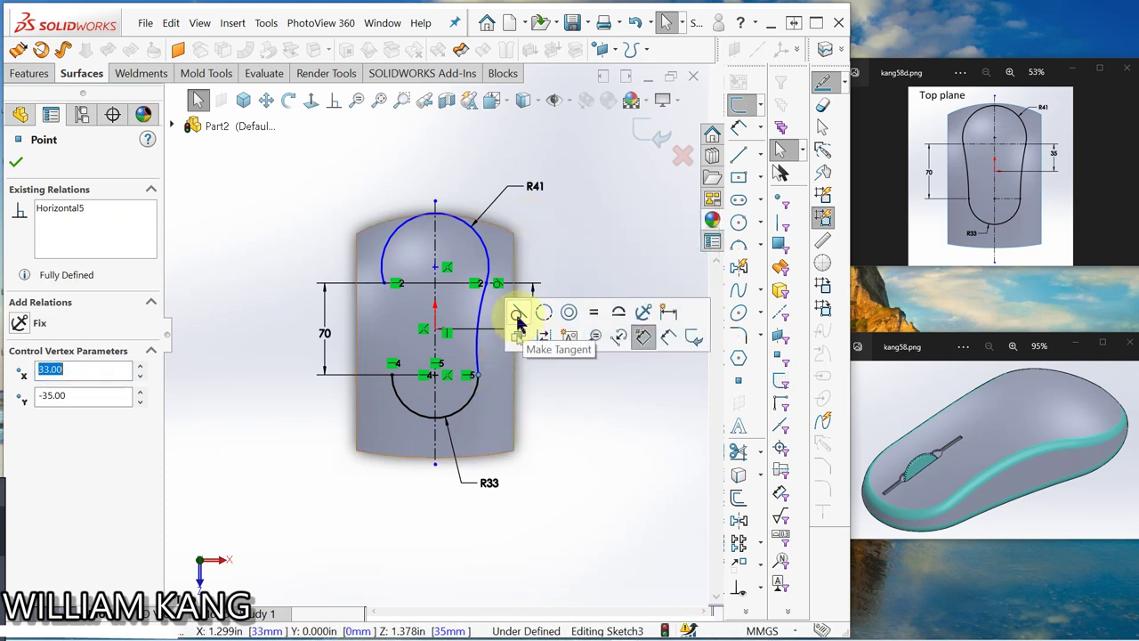
left_click(517, 317)
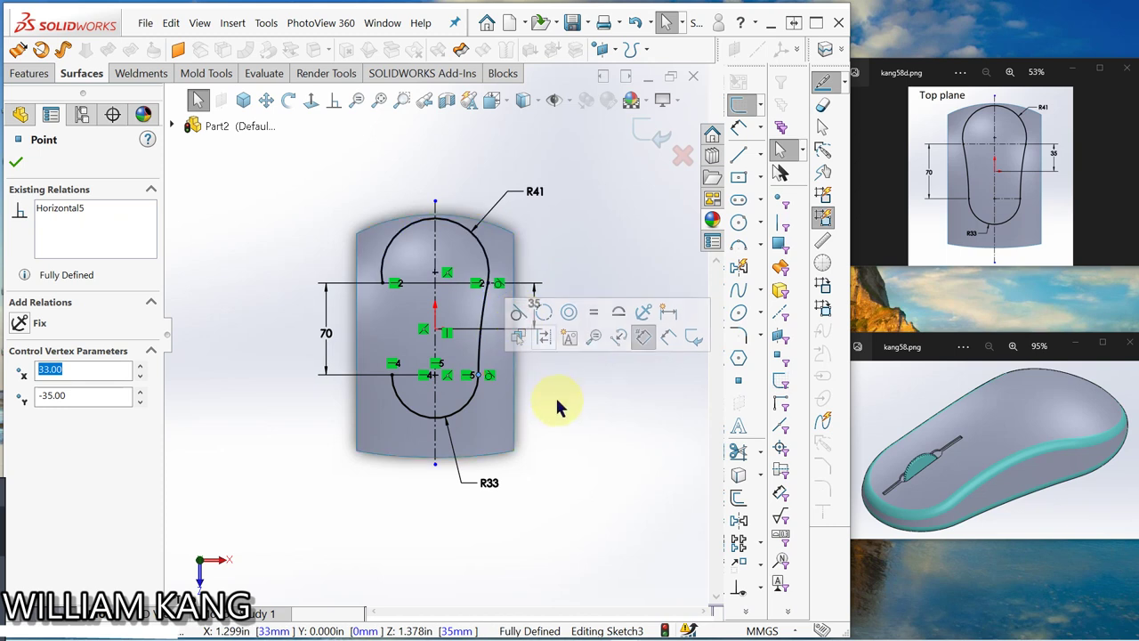
left_click(559, 396)
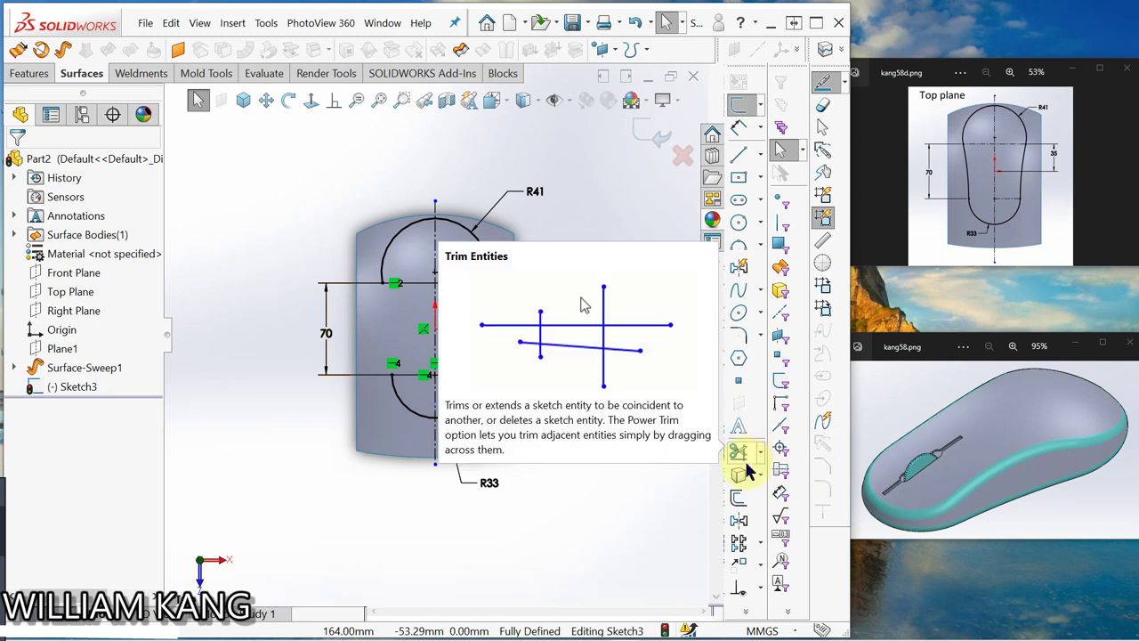
Mirror Arc3 about the vertical centerline to make Sketch3 a symmetric closed outline.
left_click(740, 521)
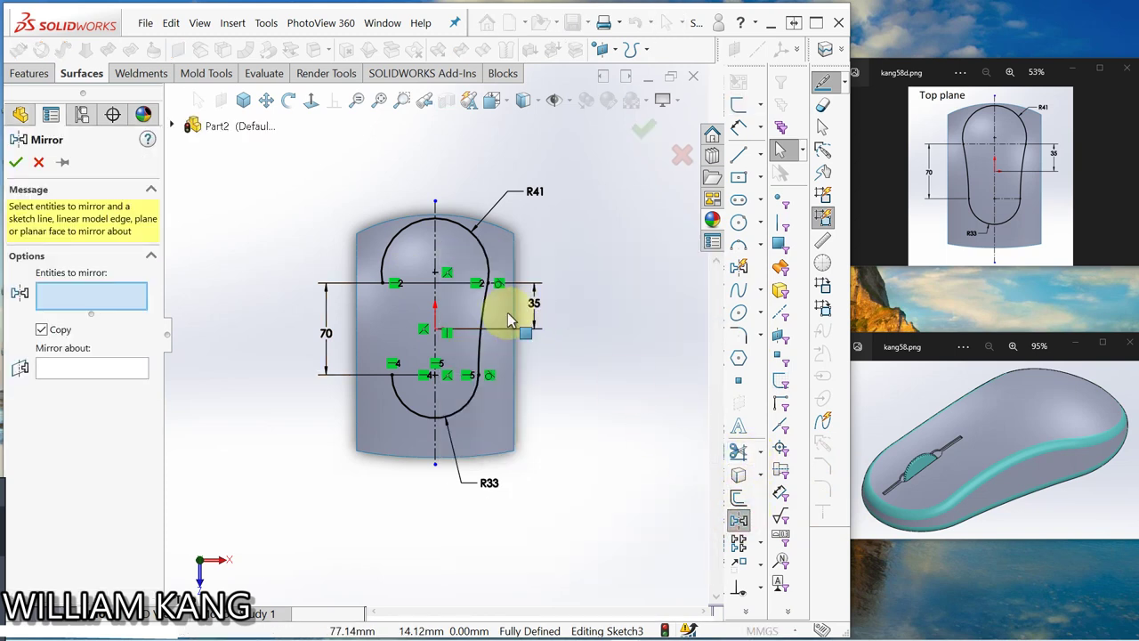
left_click(479, 325)
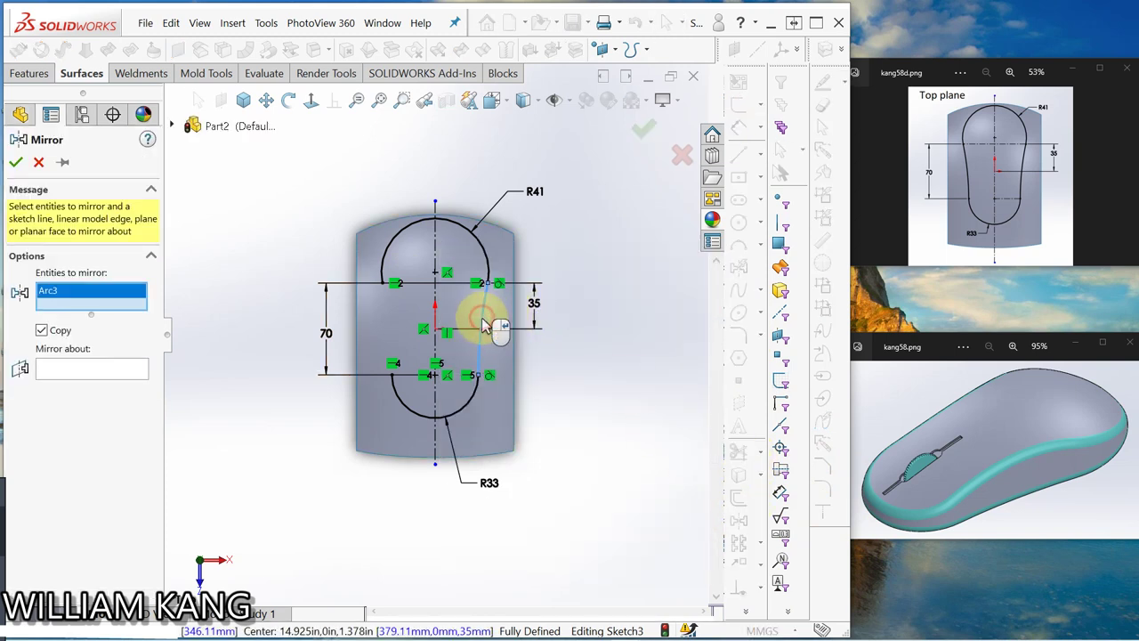
left_click(126, 372)
left_click(435, 301)
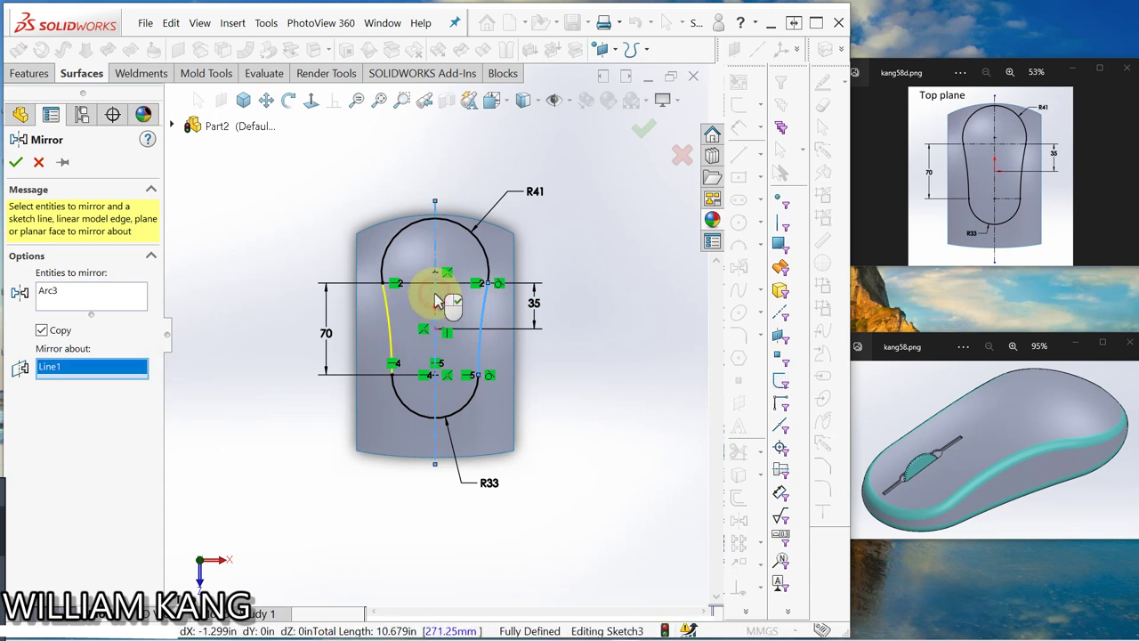
left_click(15, 163)
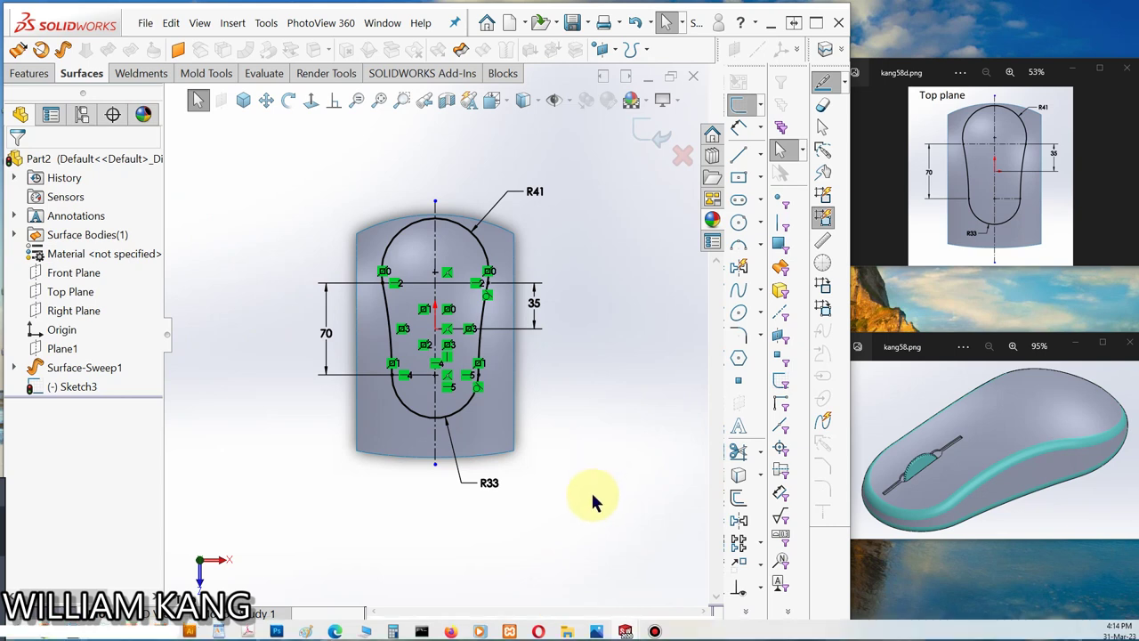
left_click(1130, 180)
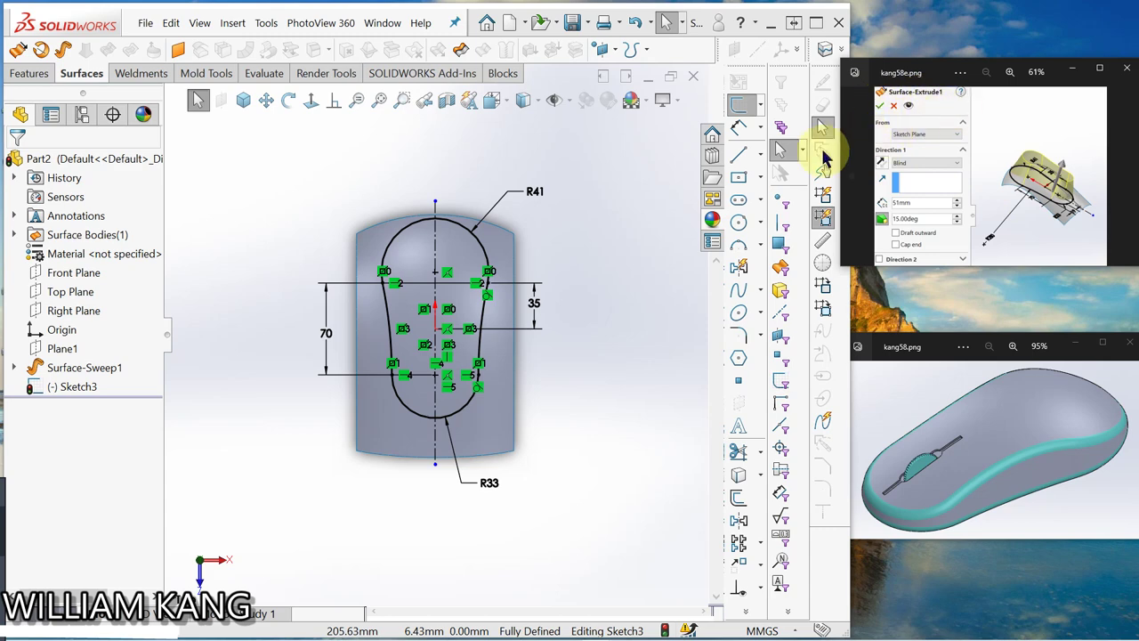
Start an Extruded Surface on Sketch3, previewing the default Blind 10 mm extrusion.
mouse_move(545, 398)
middle_mouse_down()
mouse_move(466, 254)
mouse_move(386, 287)
mouse_move(401, 272)
mouse_move(396, 191)
mouse_move(445, 186)
mouse_move(338, 255)
mouse_move(376, 297)
mouse_move(454, 340)
mouse_move(498, 231)
mouse_move(508, 254)
mouse_move(505, 180)
mouse_move(508, 190)
mouse_move(297, 145)
middle_mouse_up()
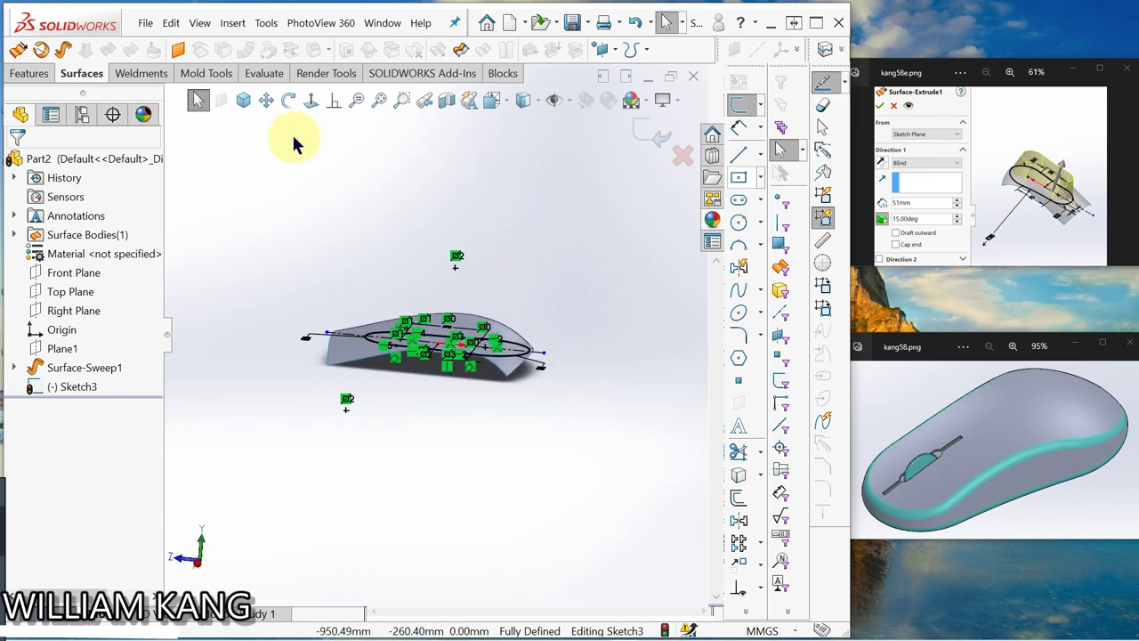
left_click(43, 75)
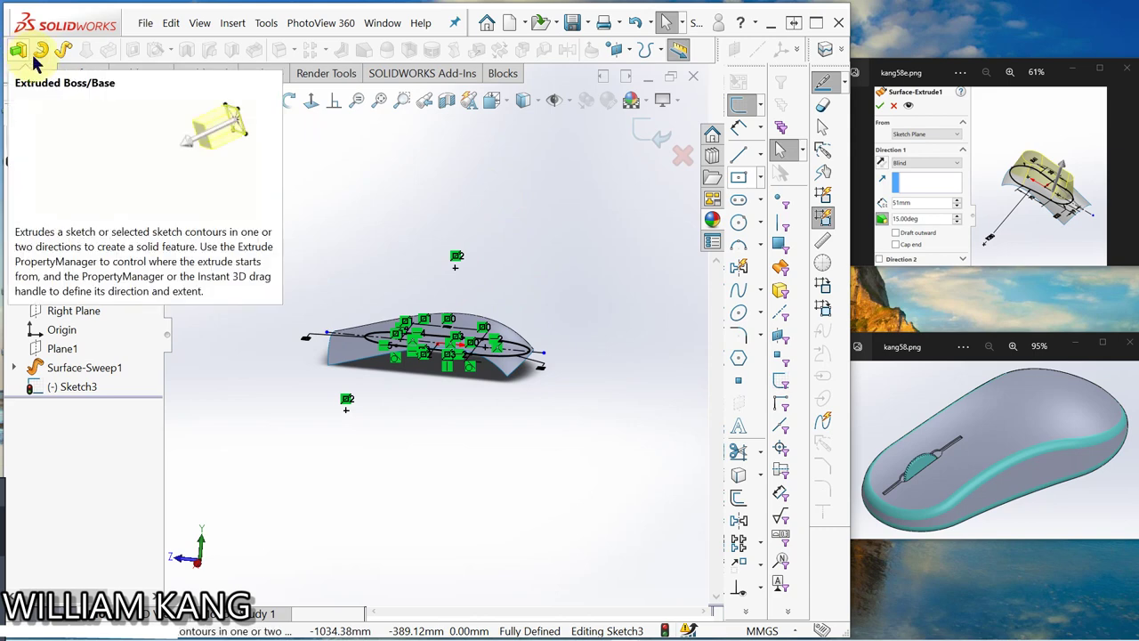
left_click(94, 75)
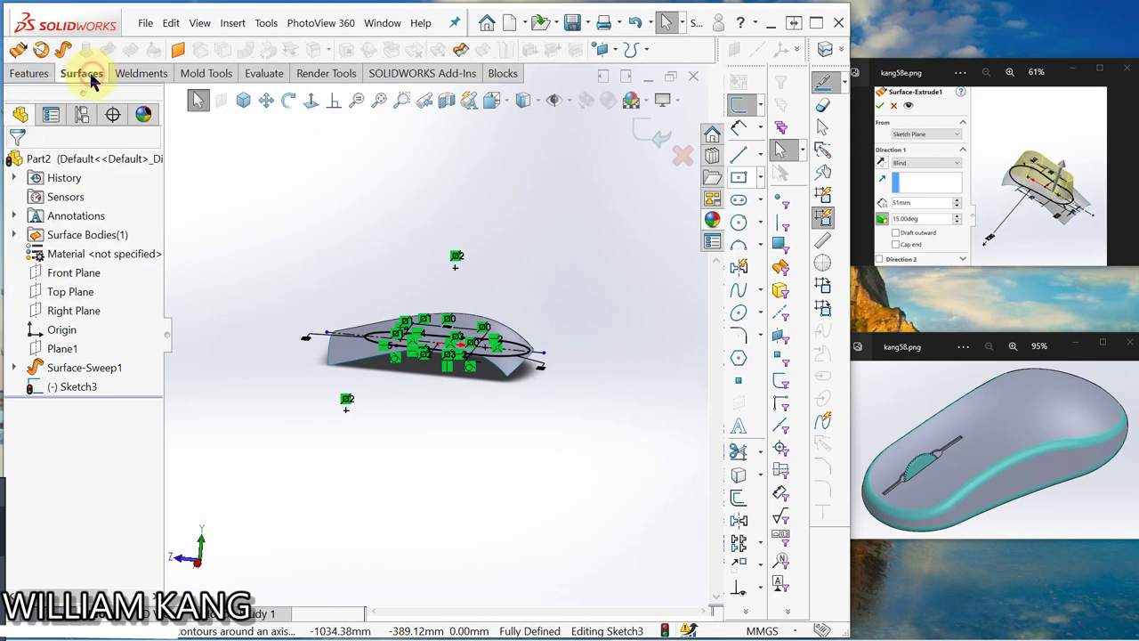
left_click(19, 54)
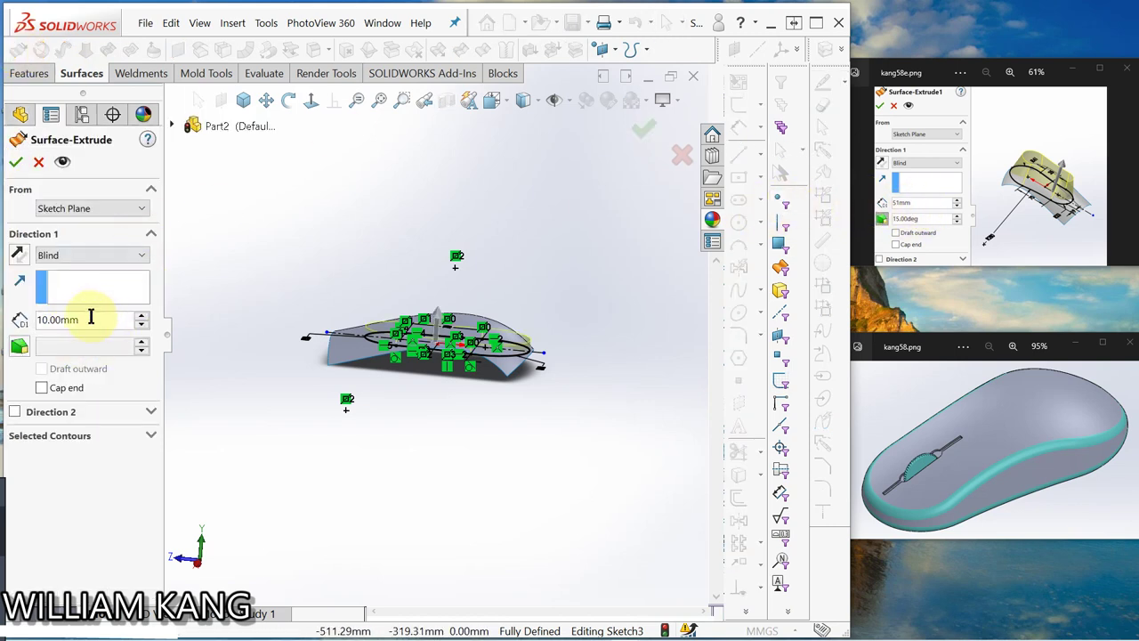
Give the surface extrusion a Blind 51 mm depth with a 15° draft.
left_click_drag(91, 319, 40, 319)
type("51")
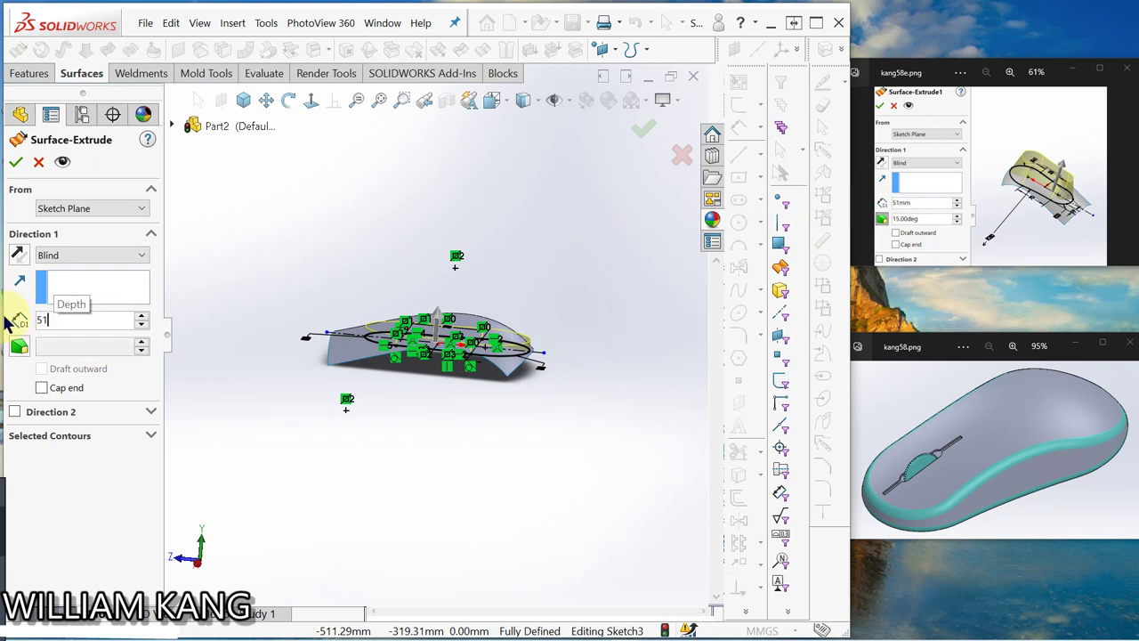
key("Return")
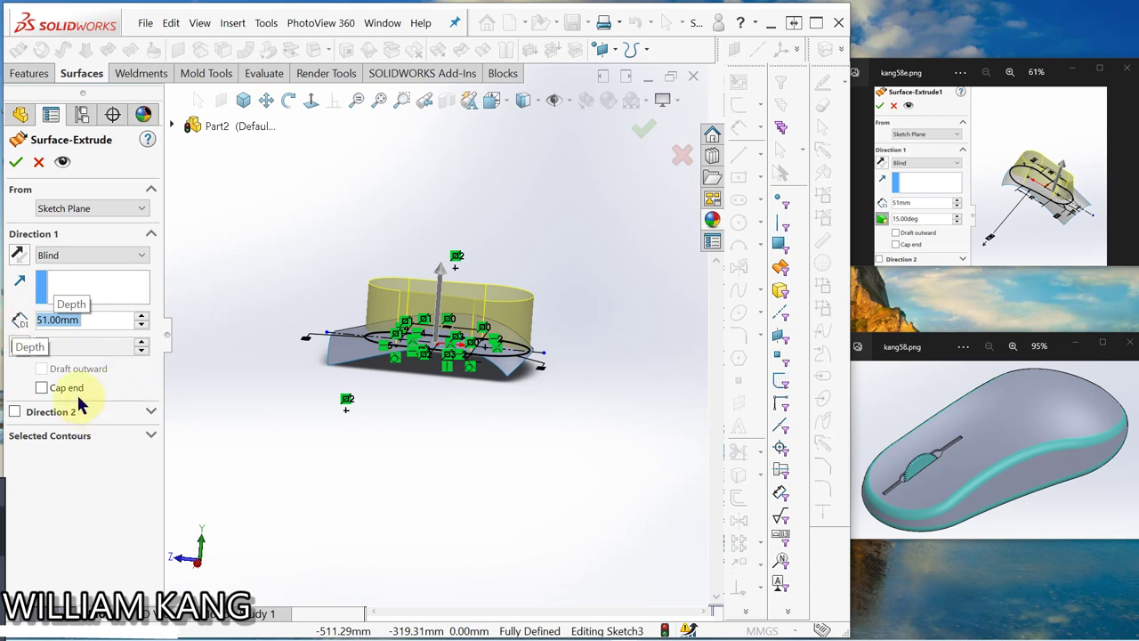
left_click(20, 348)
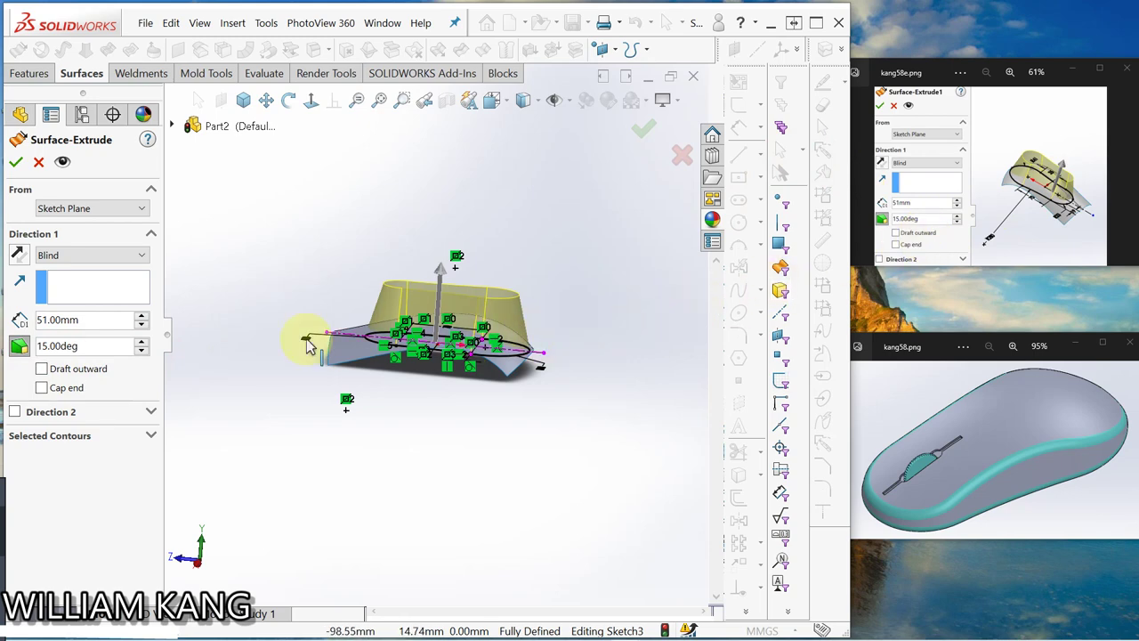
middle_click_drag(531, 329, 641, 391)
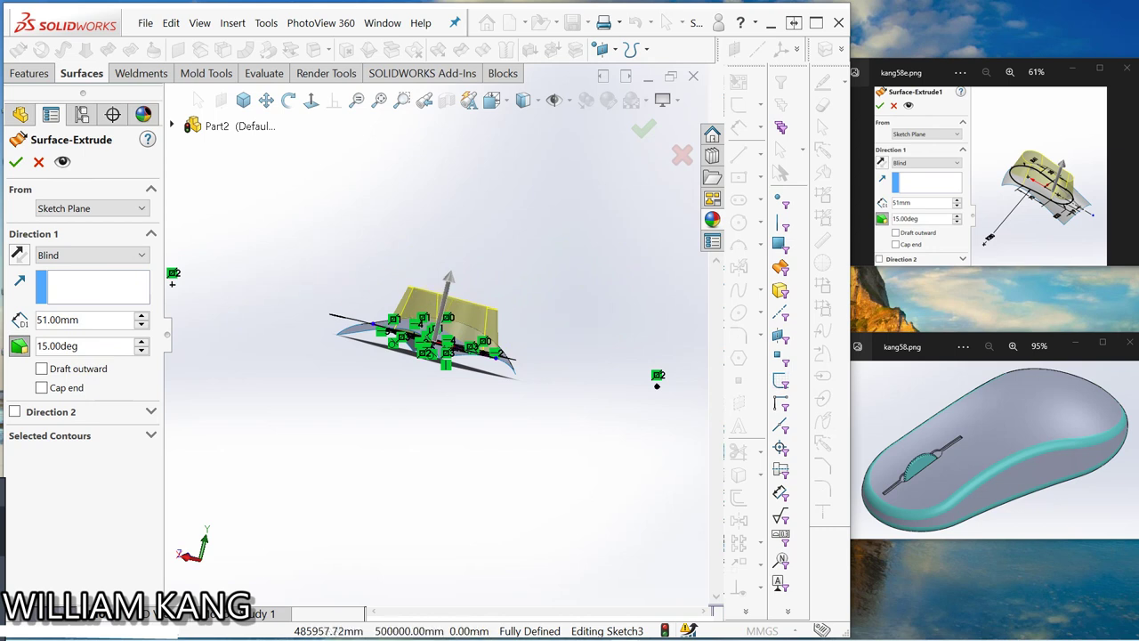
Accept Surface-Extrude1 and inspect both surface bodies: the drafted walls and the swept top.
left_click(16, 165)
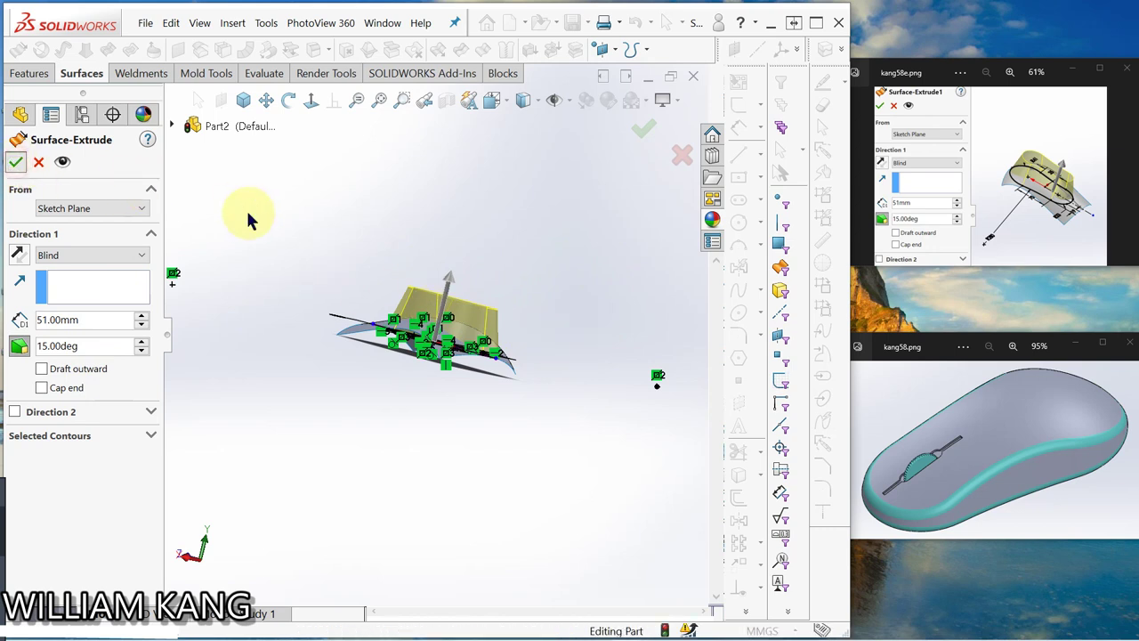
middle_click_drag(262, 223, 307, 222)
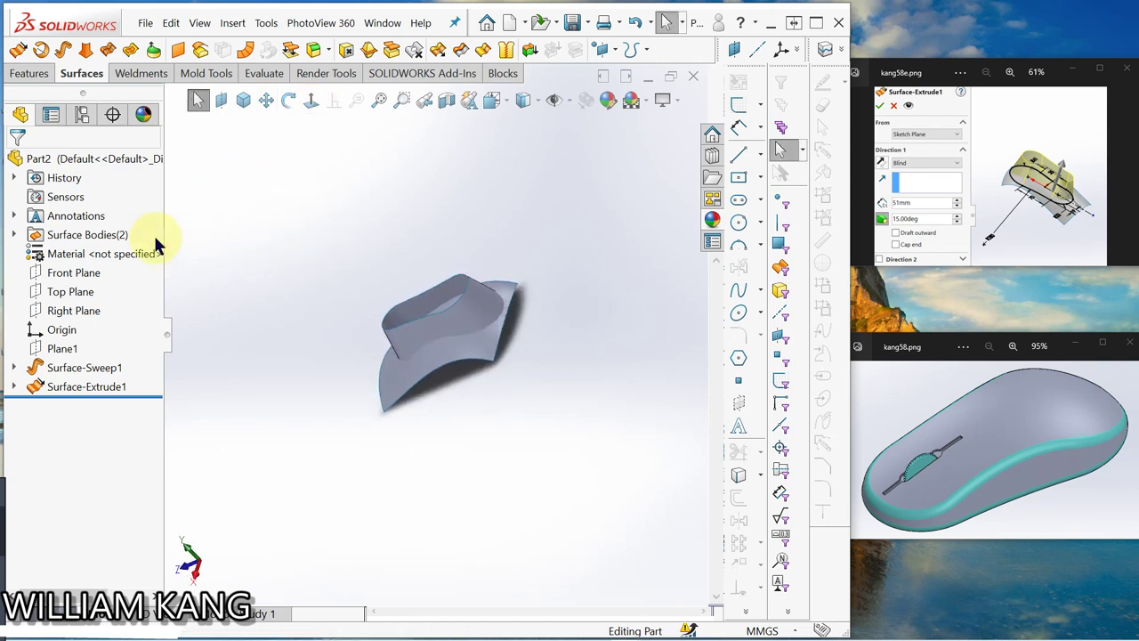
left_click(13, 234)
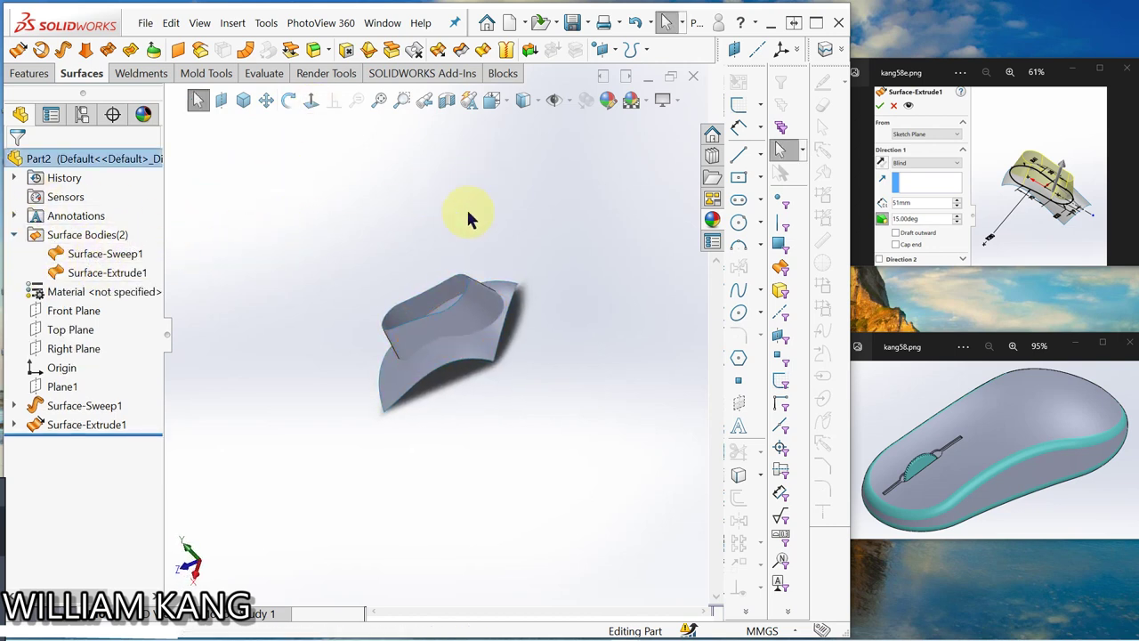
middle_click_drag(470, 219, 476, 165)
left_click(779, 149)
left_click(1130, 183)
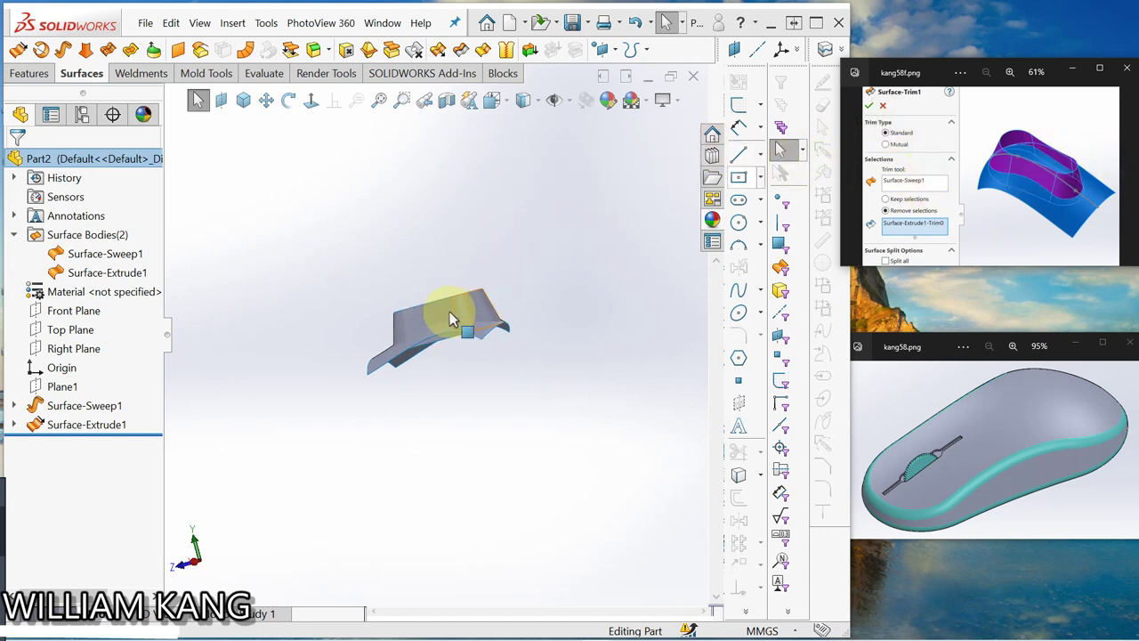
middle_click_drag(402, 224, 374, 147)
key("Escape")
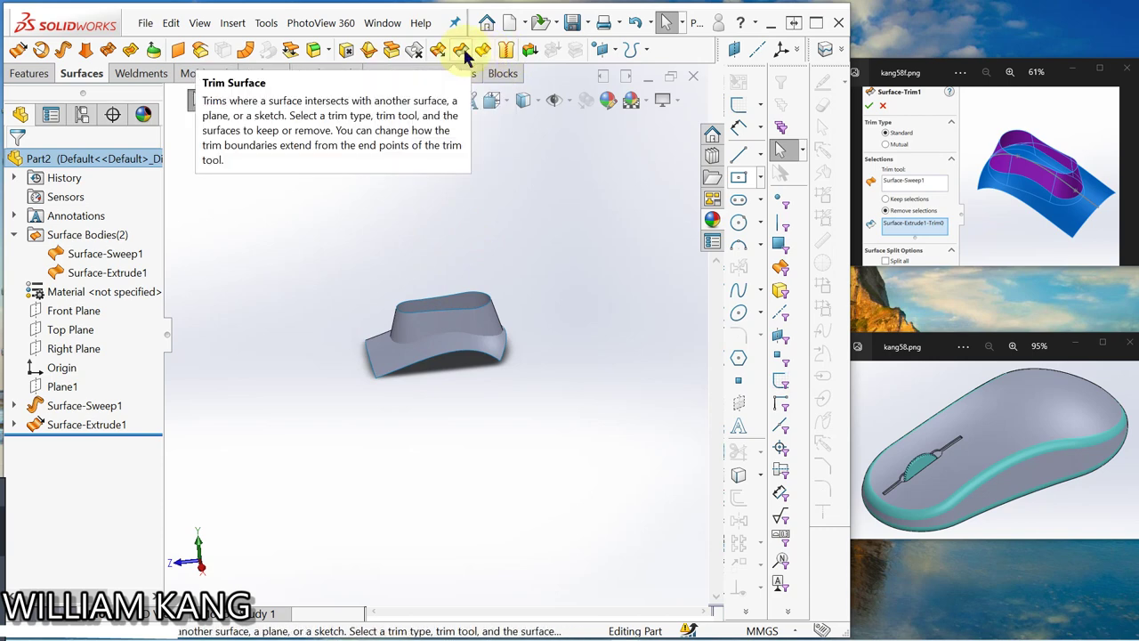
Trim the drafted walls with Surface-Sweep1 as tool, removing the part above the top.
left_click(464, 55)
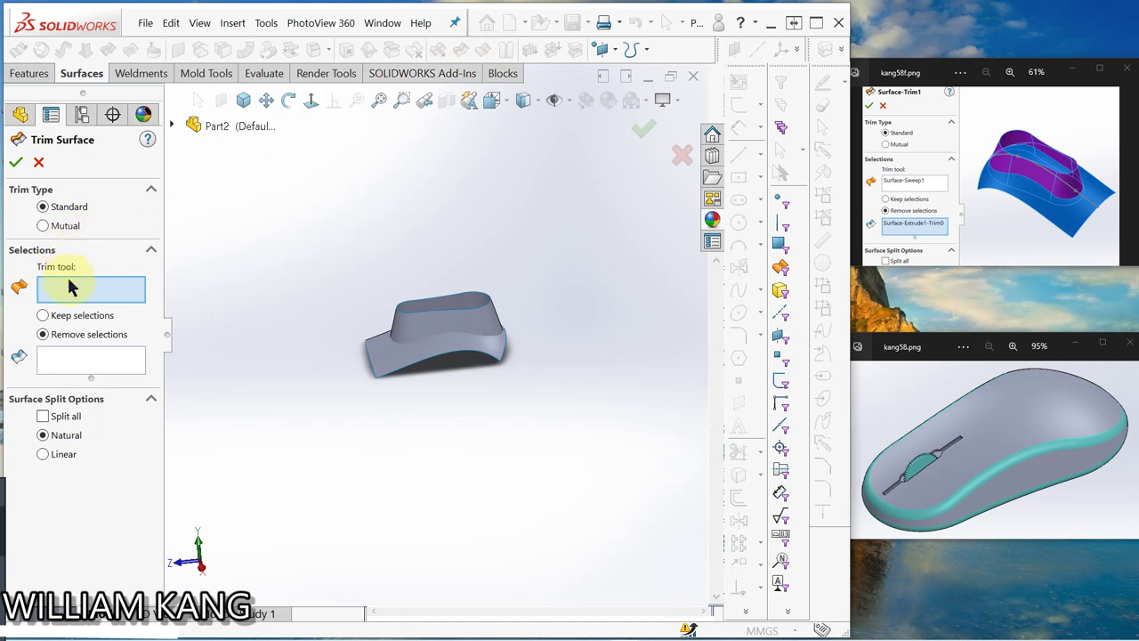
left_click(172, 127)
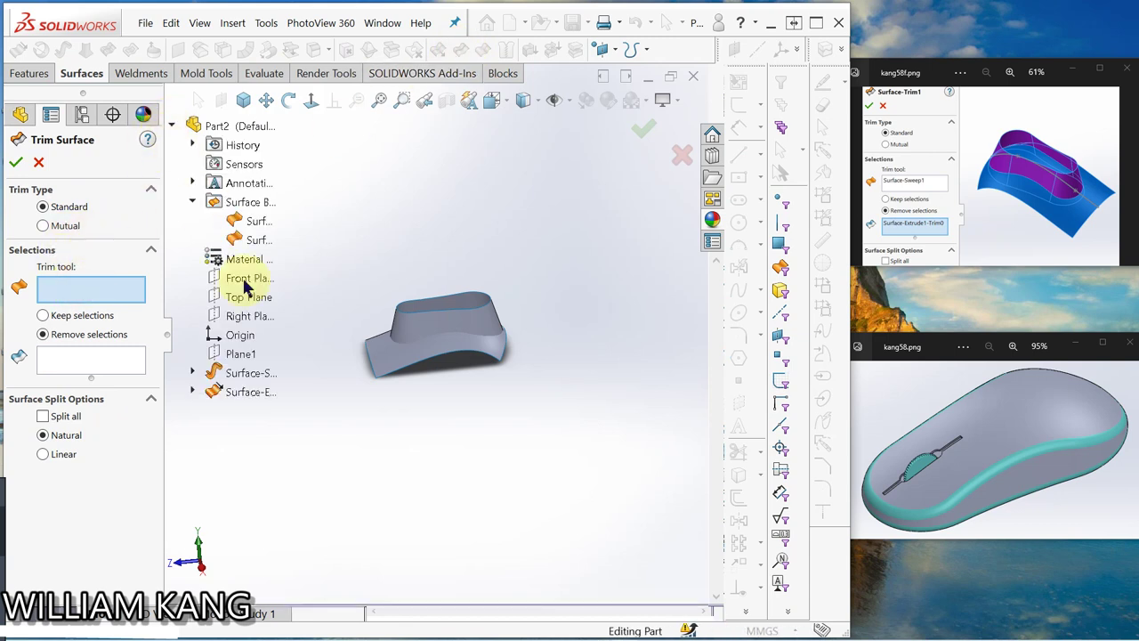
left_click(193, 375)
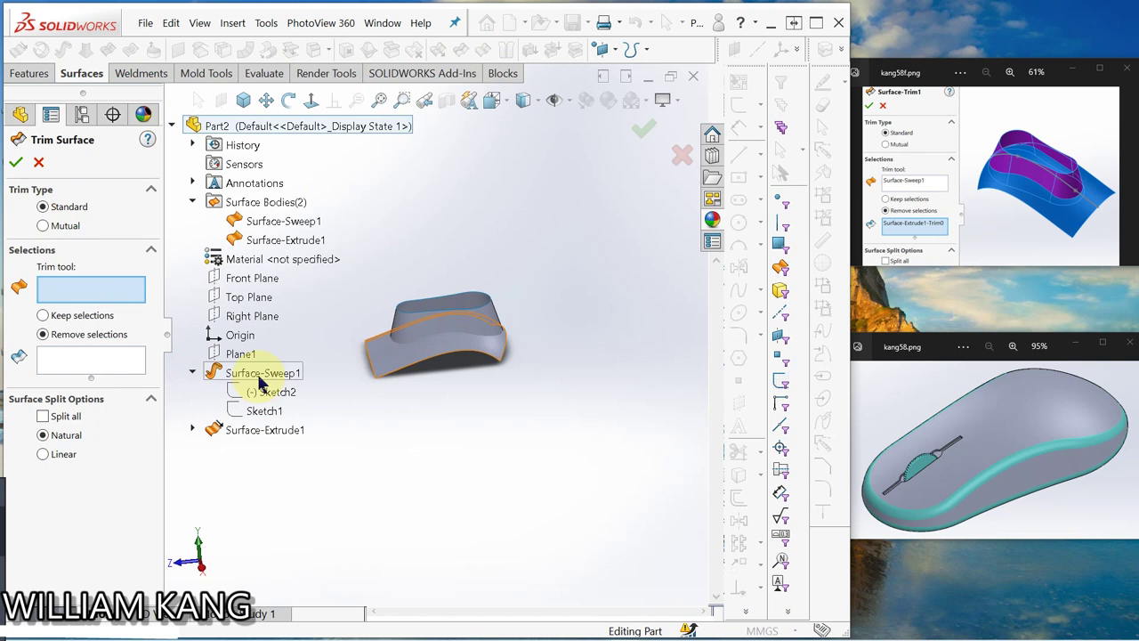
left_click(259, 378)
mouse_move(477, 443)
middle_mouse_down()
mouse_move(521, 460)
mouse_move(465, 441)
mouse_move(475, 463)
middle_mouse_up()
left_click(76, 285)
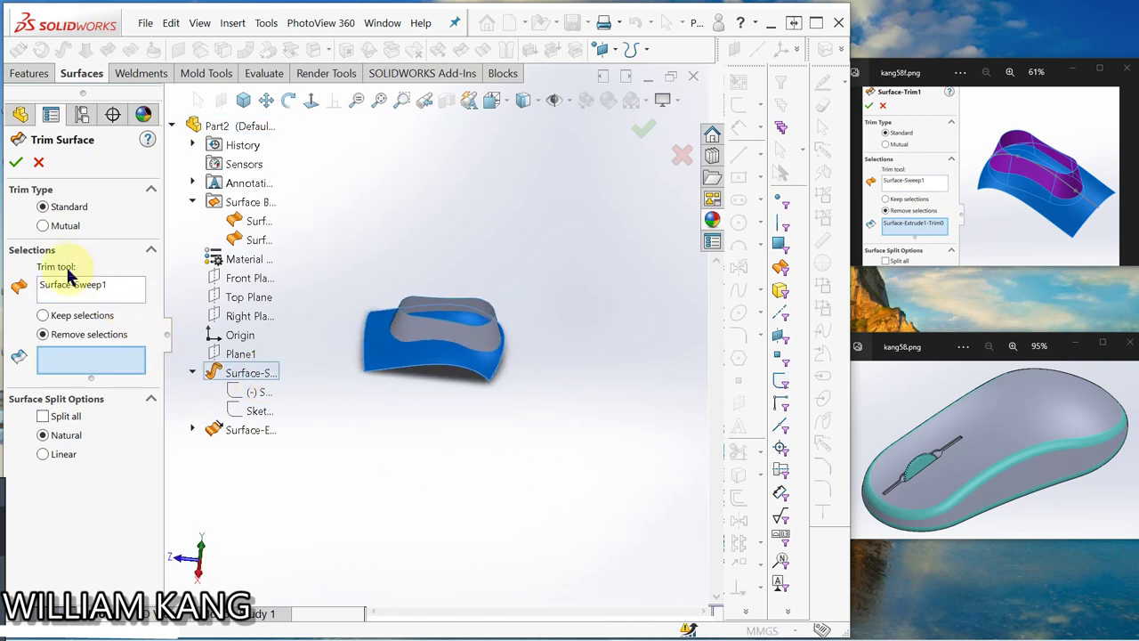
left_click(418, 329)
middle_click_drag(448, 255, 483, 139)
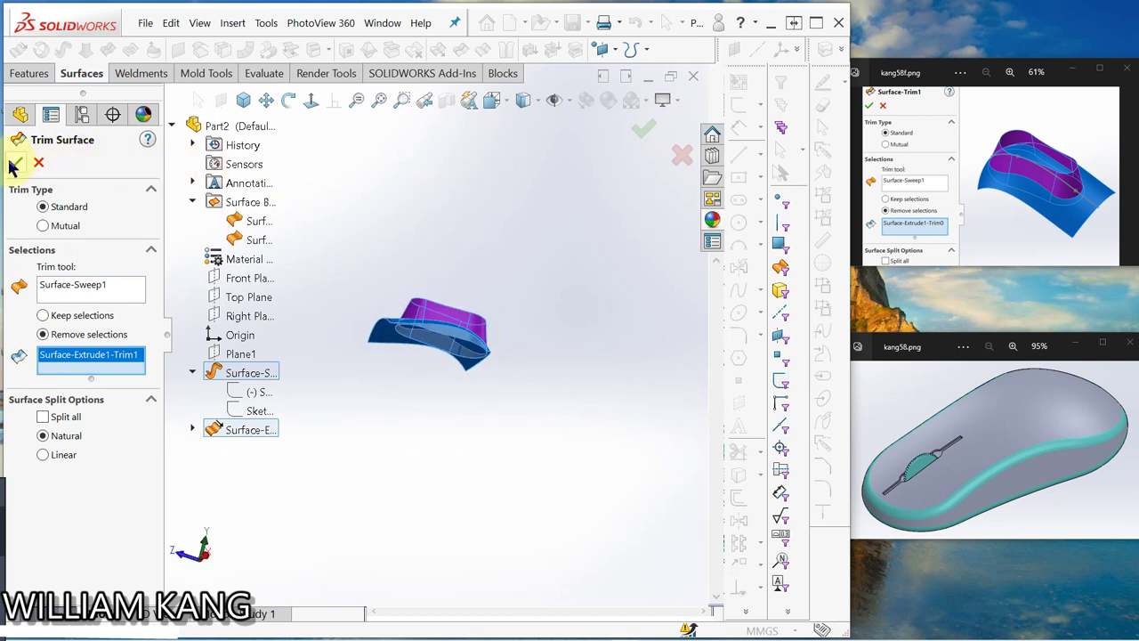
middle_click_drag(419, 356, 476, 321)
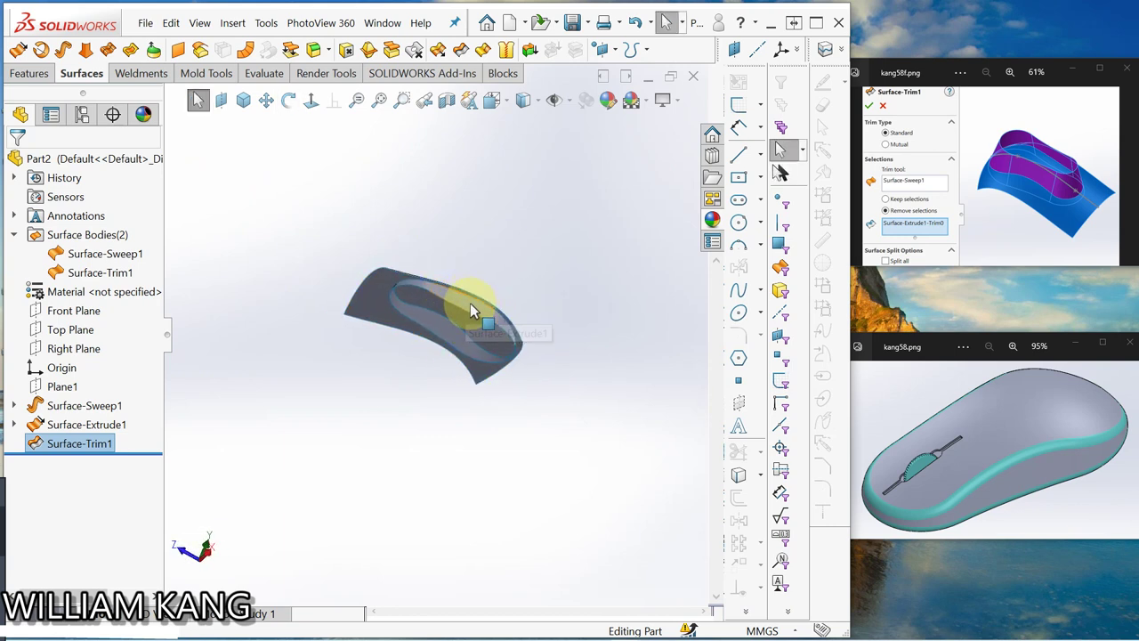
middle_click_drag(506, 267, 476, 365)
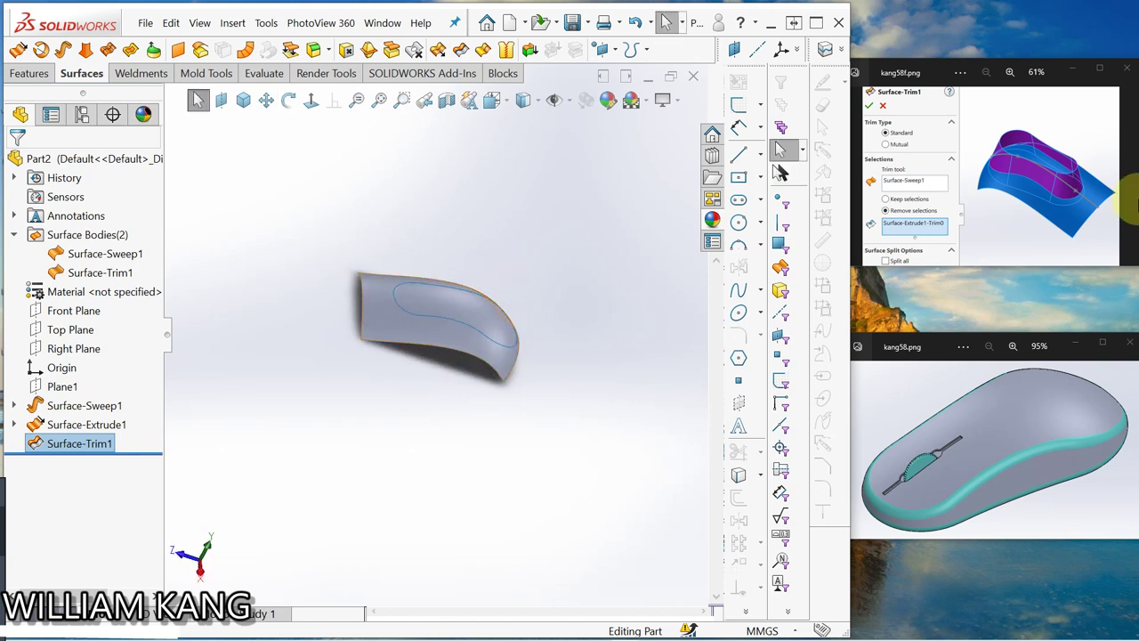
Trim the swept top with Surface-Trim1, removing the sweep outside the walls (Surface-Trim2).
left_click(1128, 181)
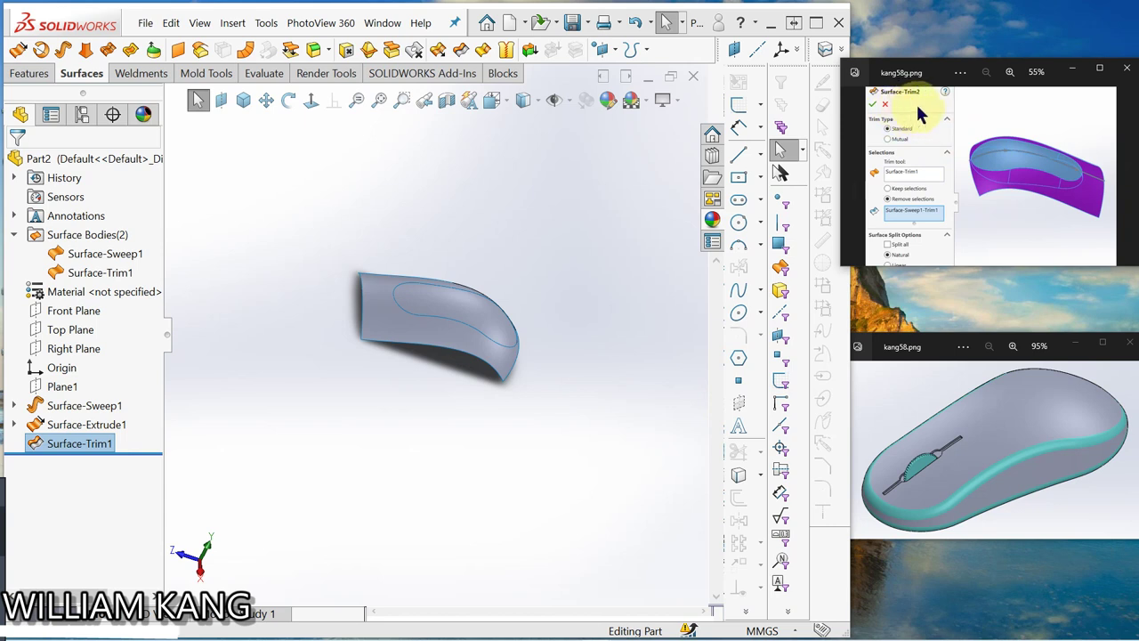
mouse_move(610, 241)
middle_mouse_down()
mouse_move(593, 257)
mouse_move(614, 258)
middle_mouse_up()
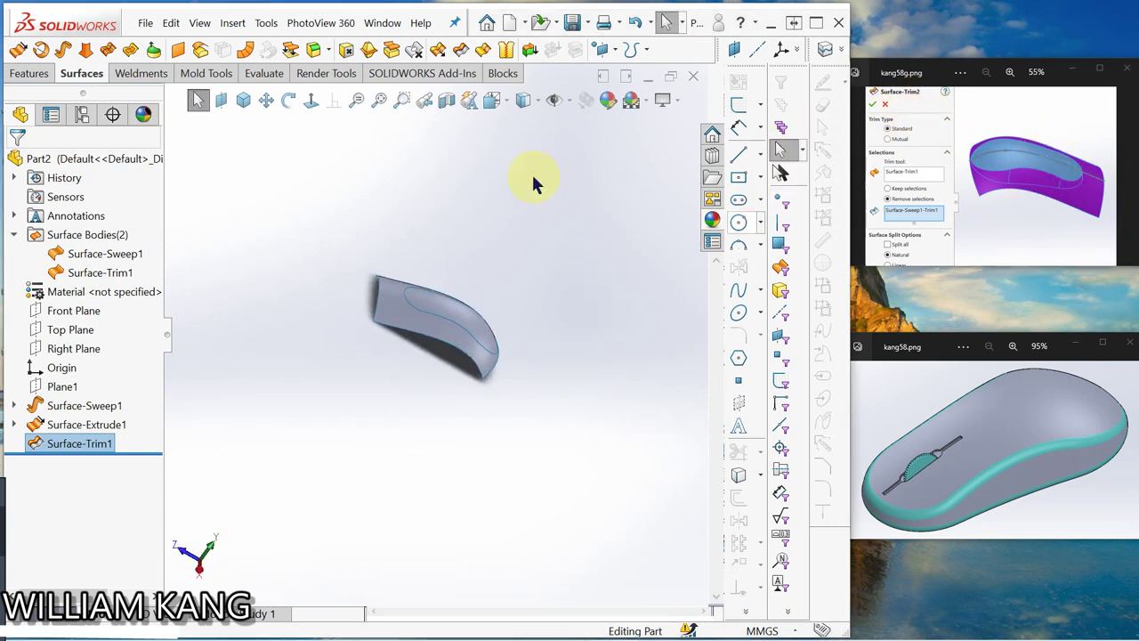
left_click(460, 54)
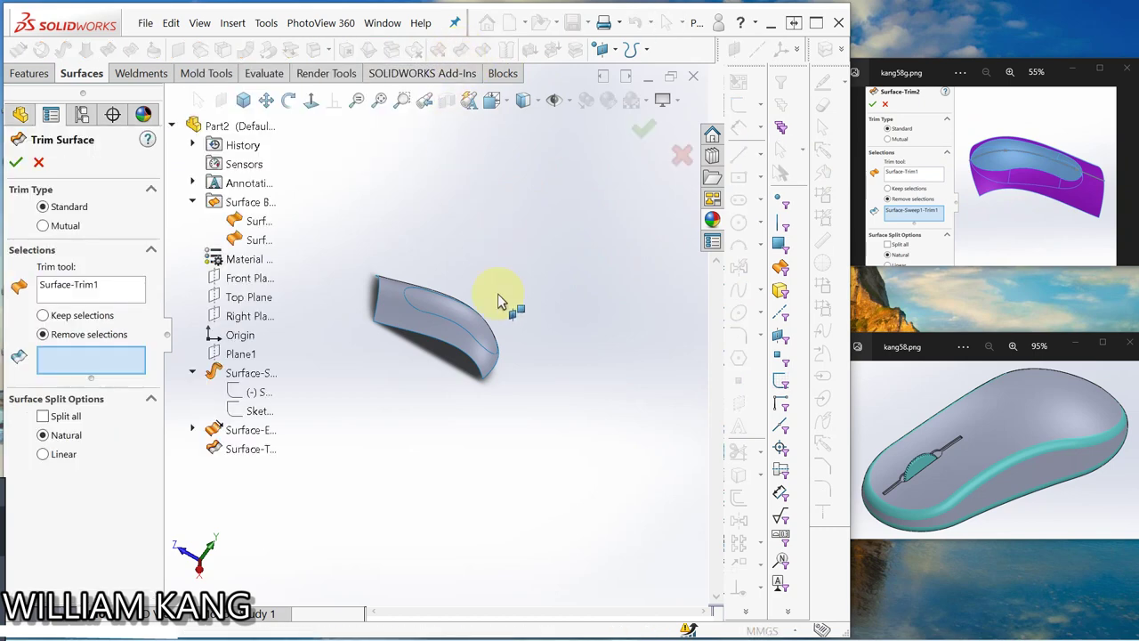
left_click(406, 326)
middle_click_drag(402, 425, 476, 349)
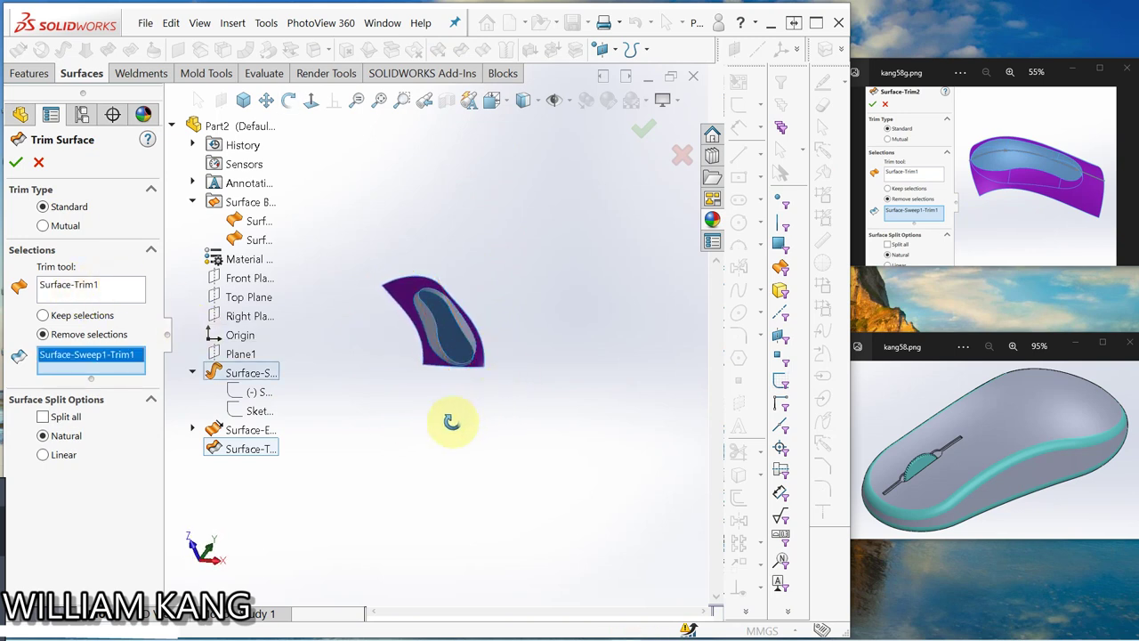
middle_click_drag(448, 418, 451, 383)
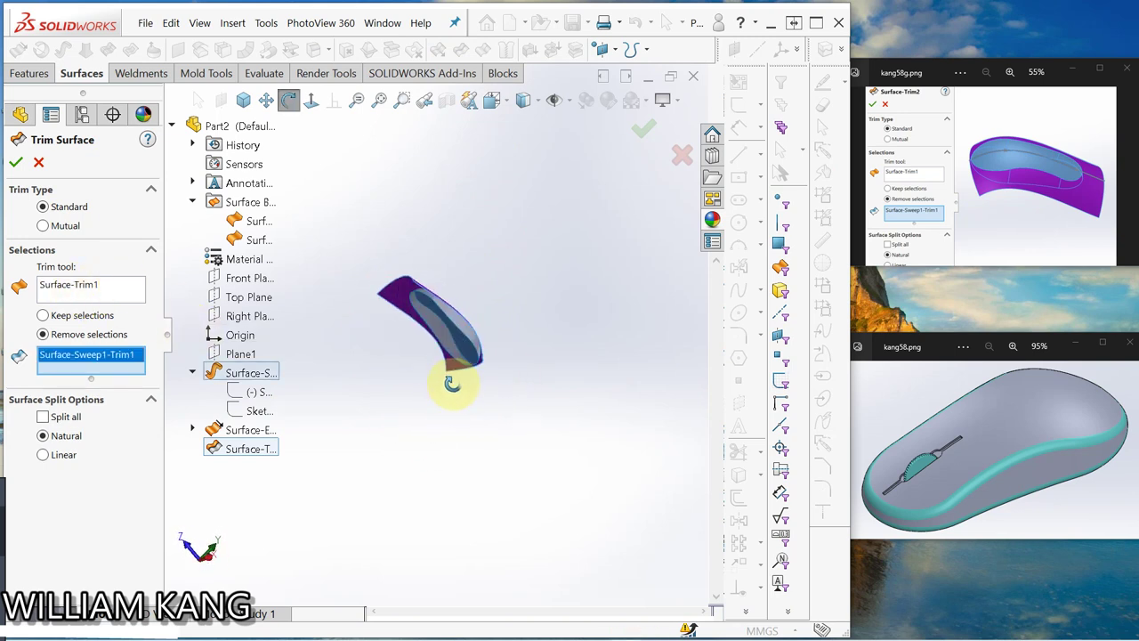
left_click(16, 164)
middle_click_drag(534, 292, 511, 328)
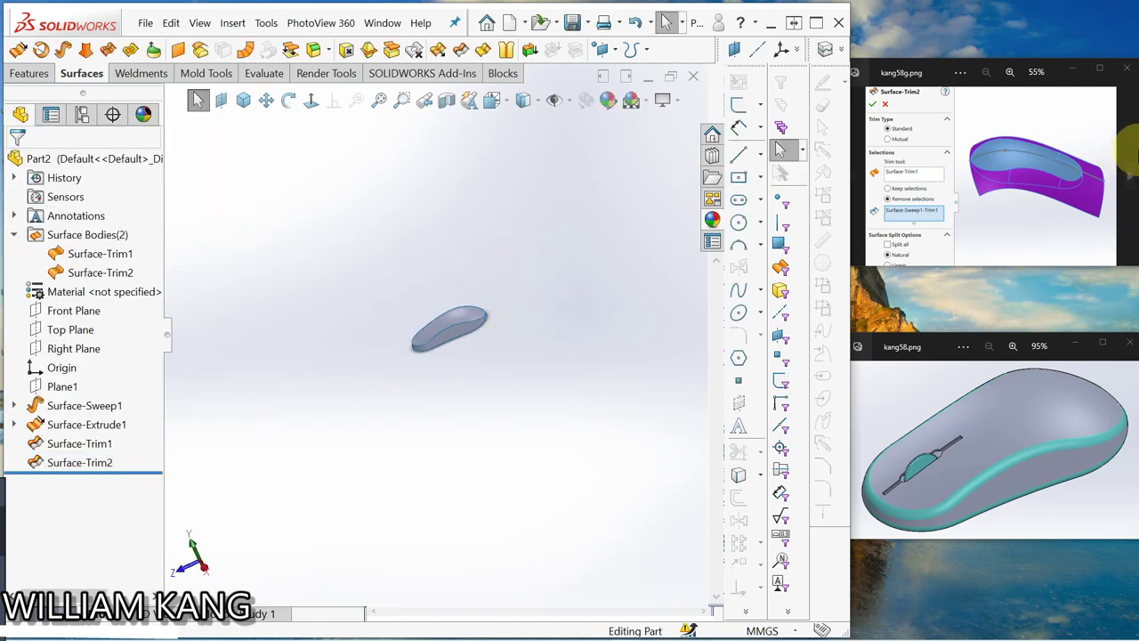
left_click(1130, 181)
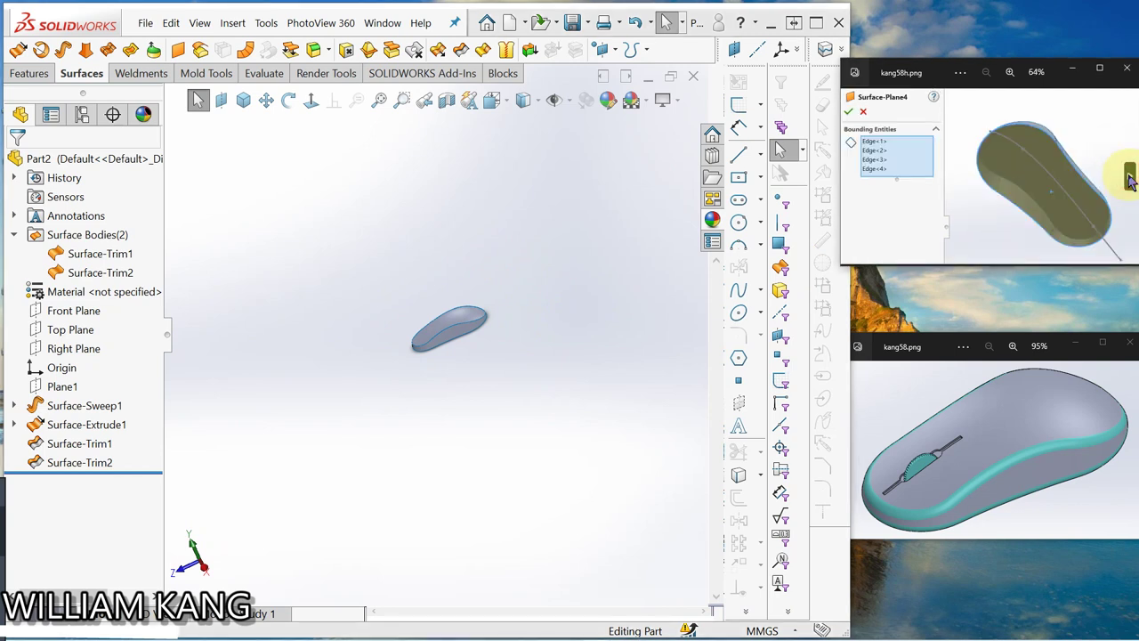
middle_click_drag(540, 280, 513, 166)
left_click(447, 103)
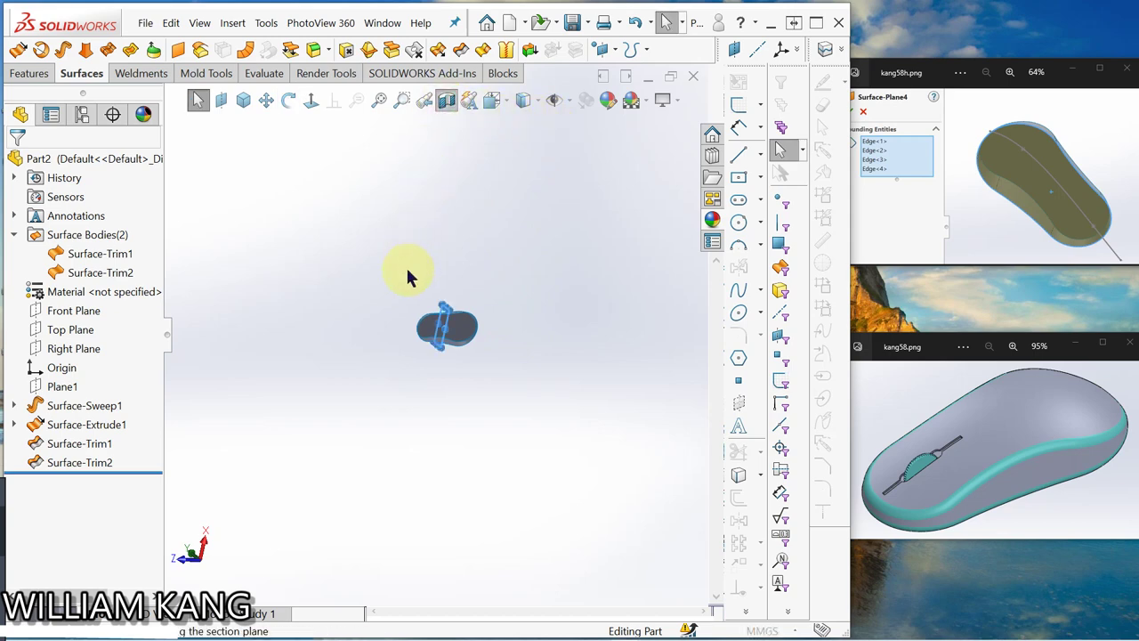
middle_click_drag(512, 307, 425, 311)
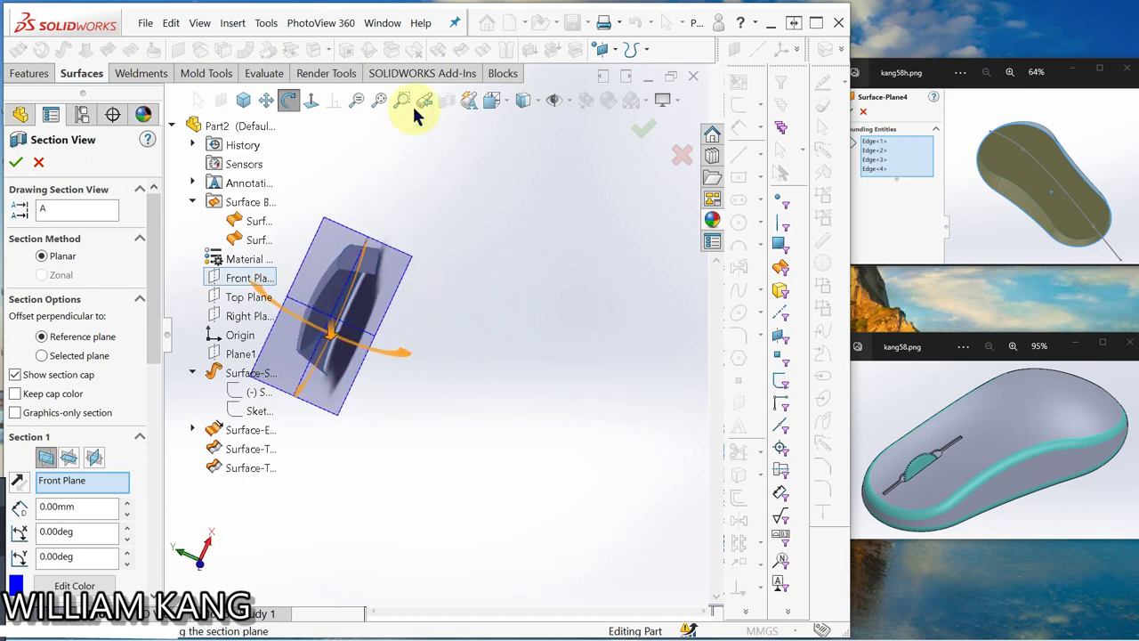
left_click(39, 163)
middle_click_drag(356, 204, 365, 288)
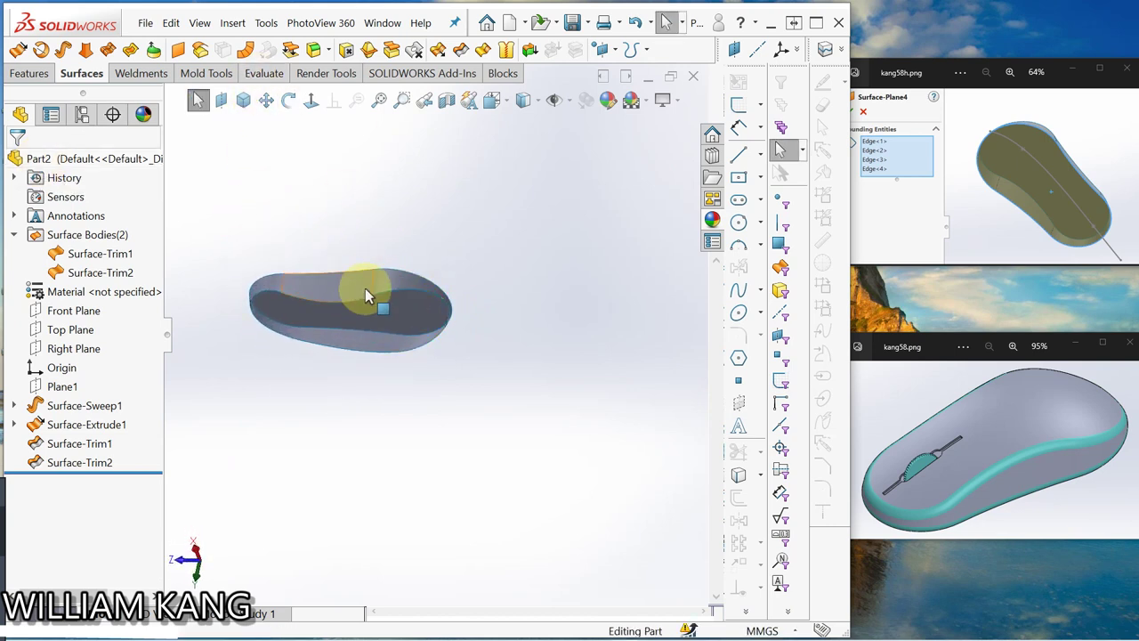
Cap the open bottom with Surface-Plane1, bounded by the four bottom edges.
left_click(177, 51)
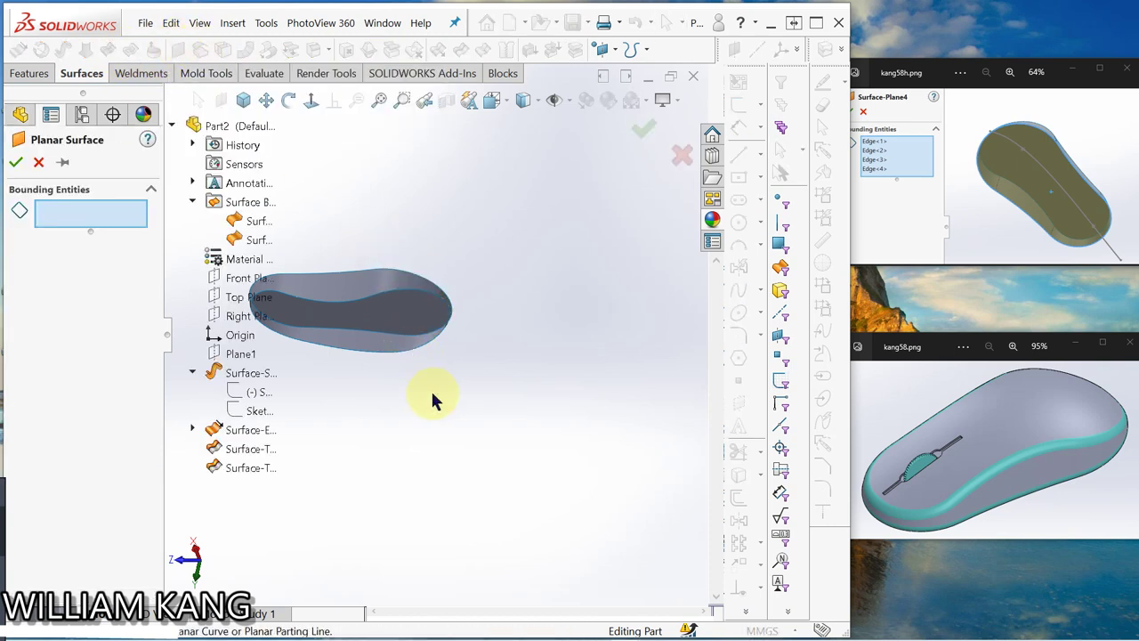
middle_click_drag(433, 401, 358, 361)
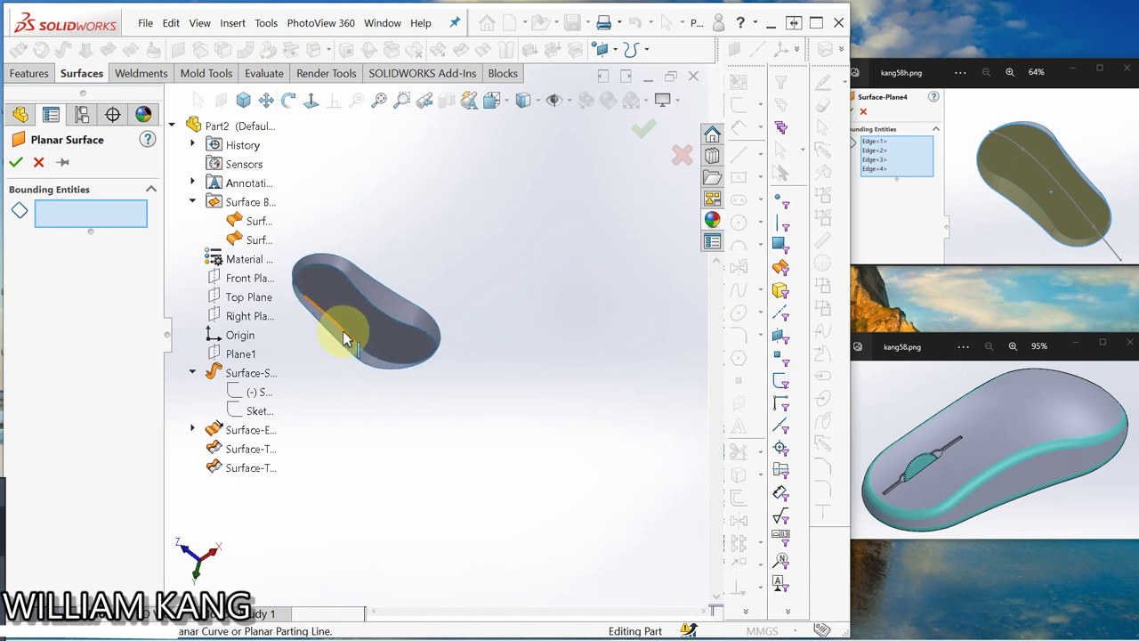
left_click(345, 338)
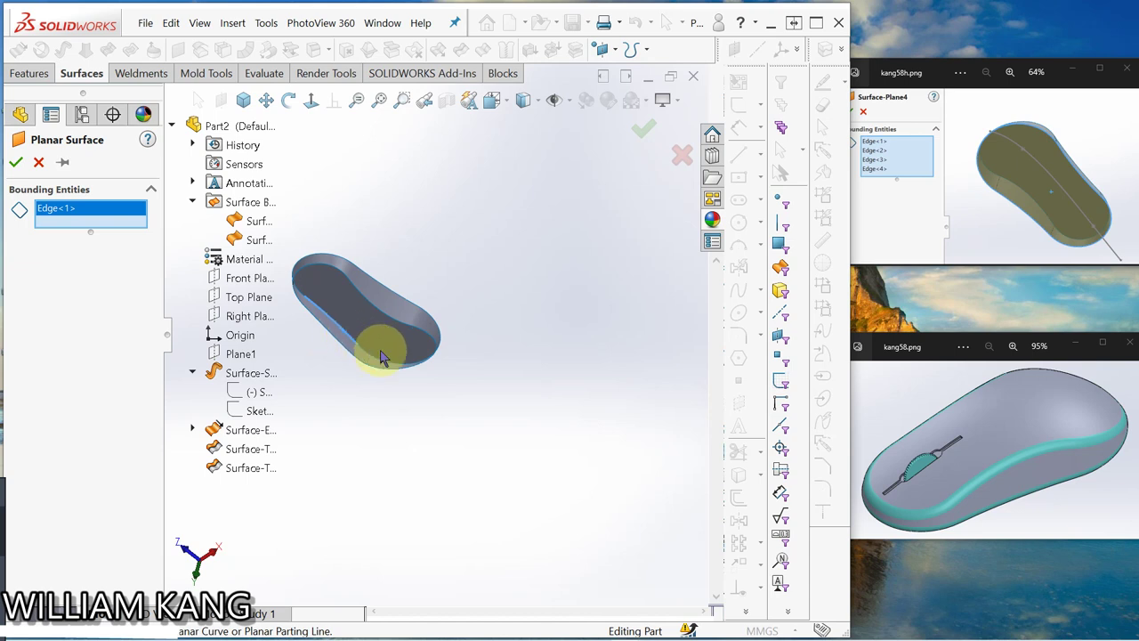
left_click(374, 362)
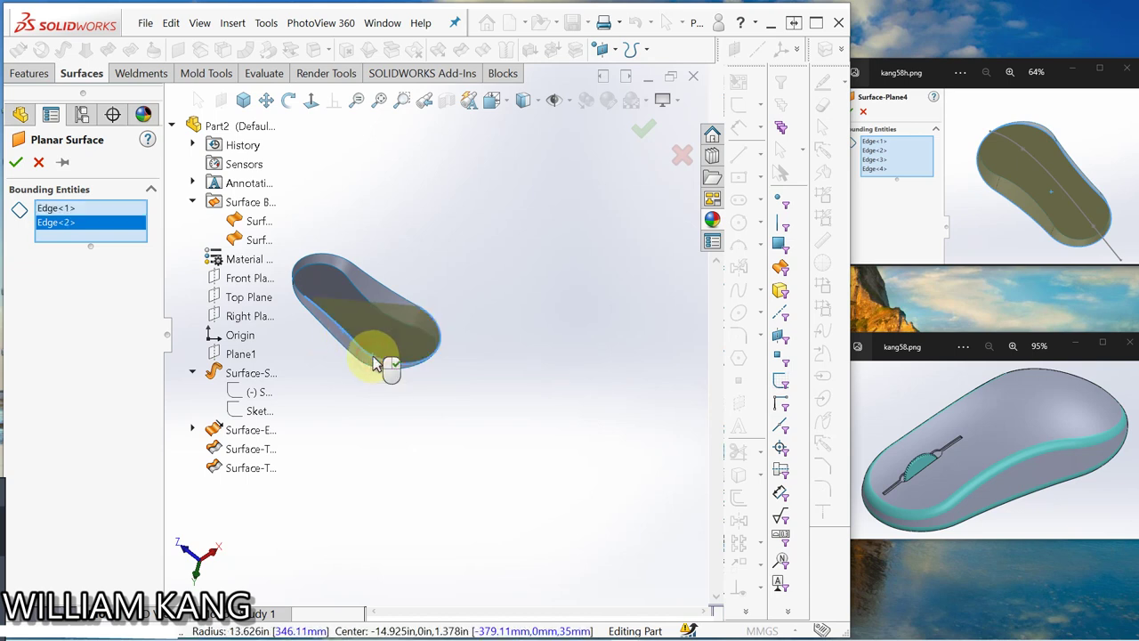
left_click(392, 289)
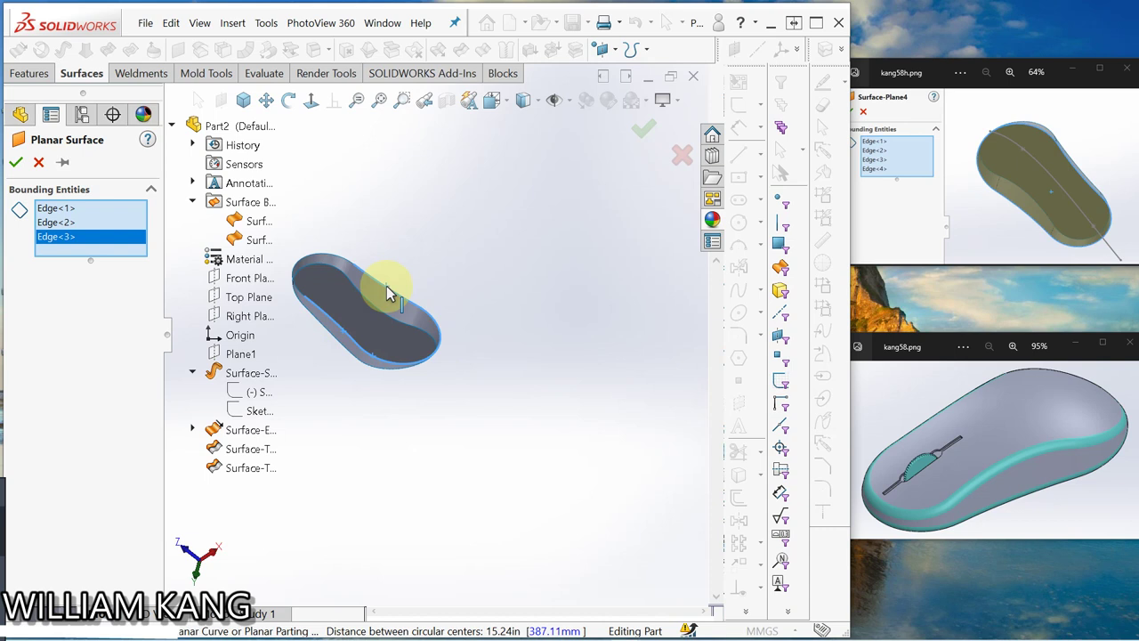
left_click(337, 261)
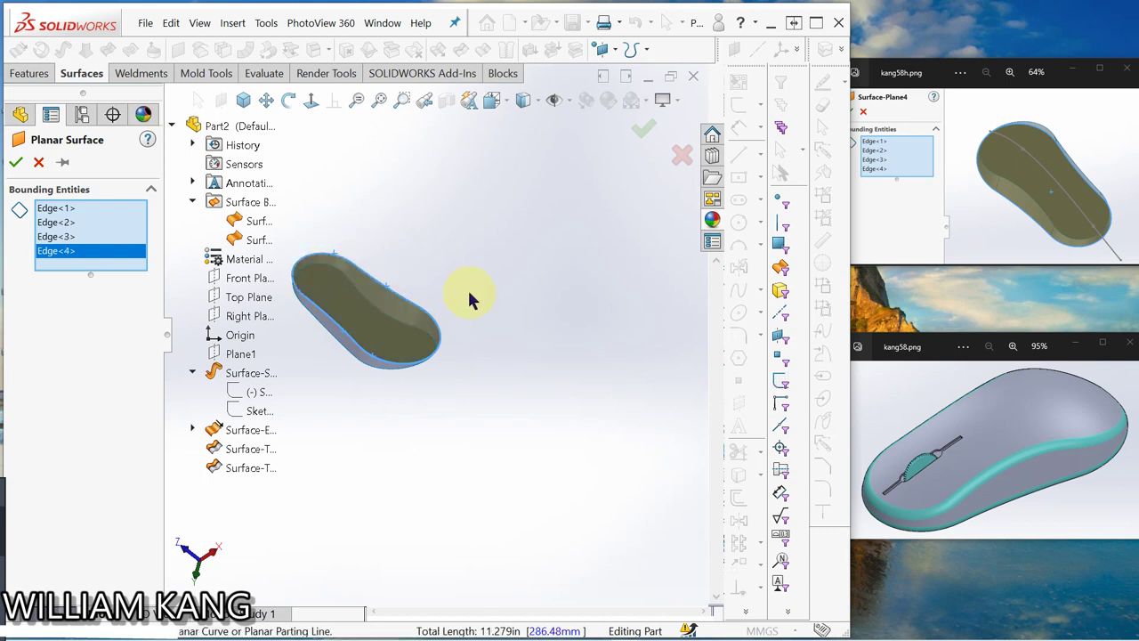
middle_click_drag(470, 300, 349, 345)
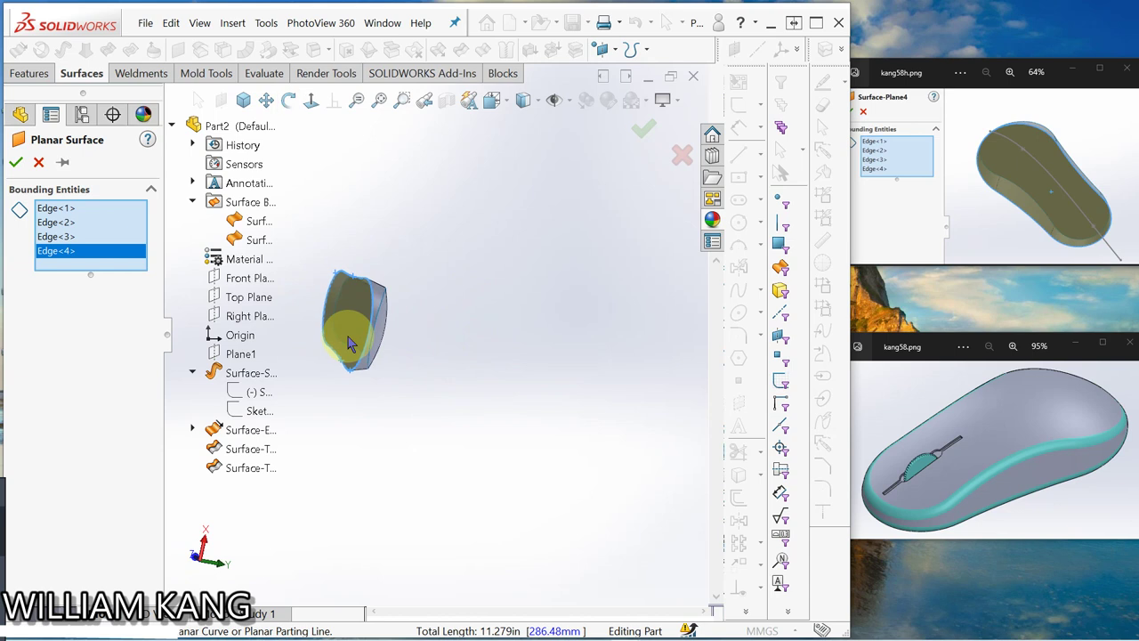
left_click(15, 163)
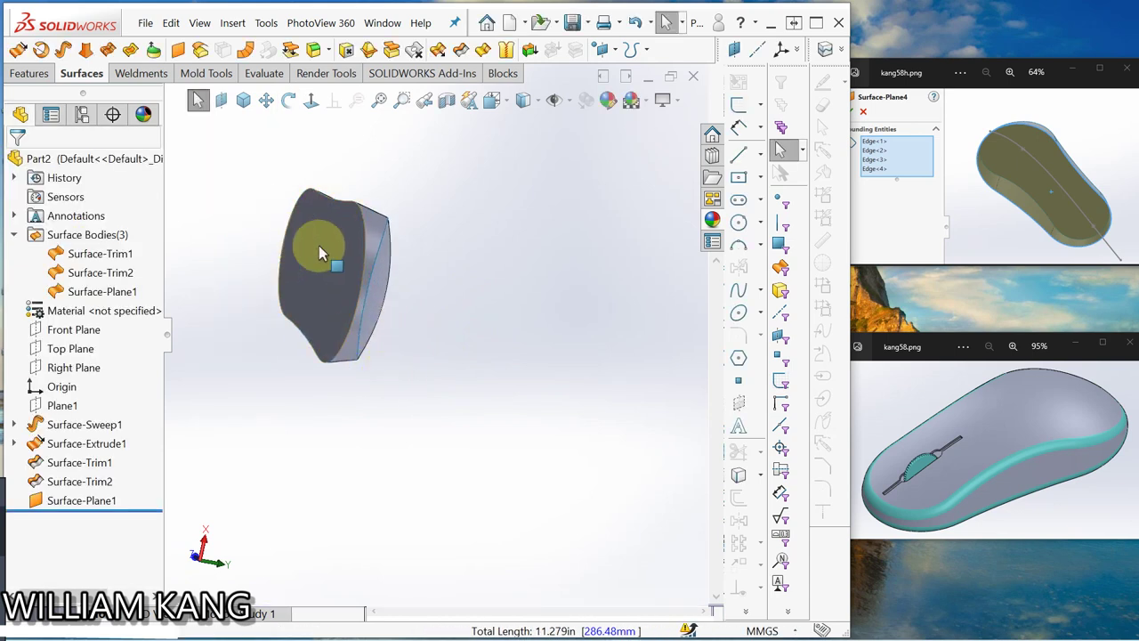
Orbit the enclosed shell to a top view with the fillet reference image shown.
middle_click_drag(395, 264, 409, 347)
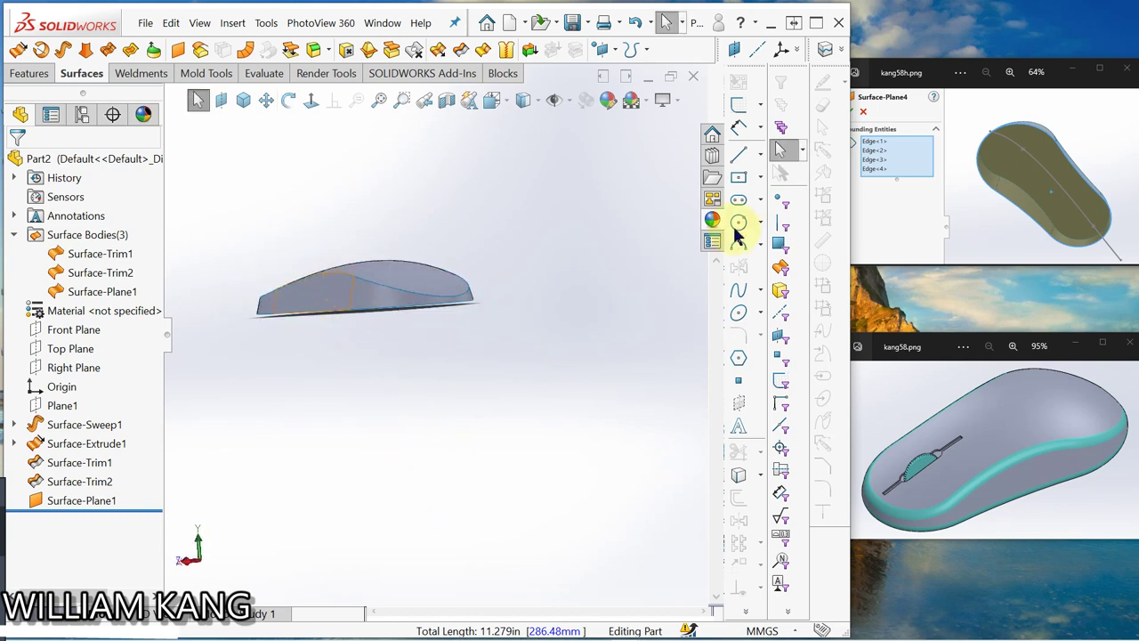
left_click(1128, 176)
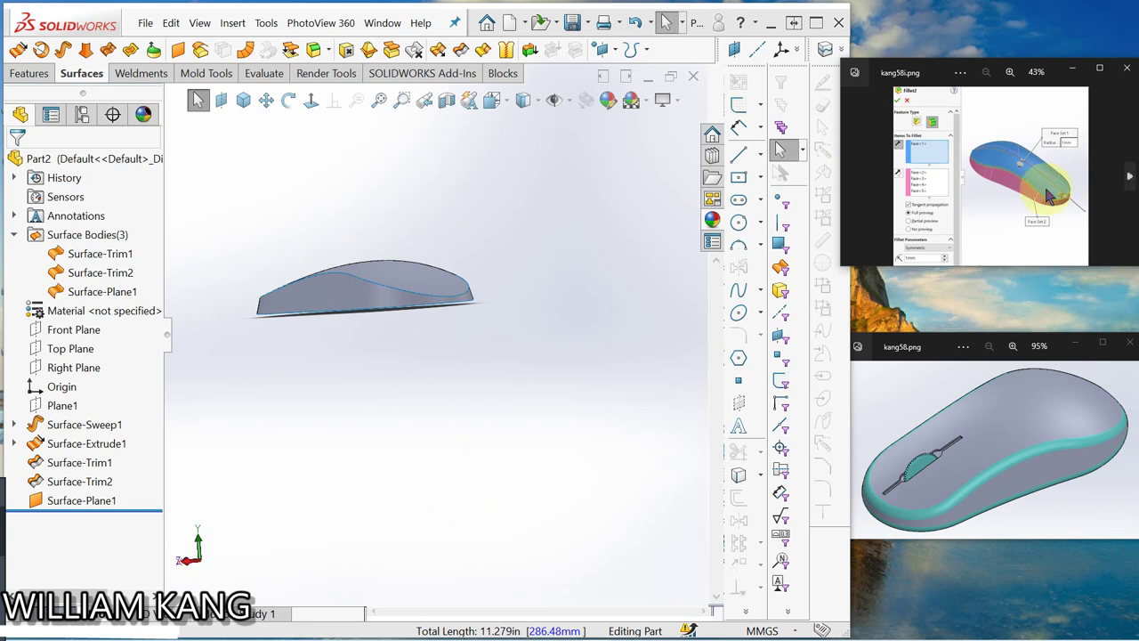
middle_click_drag(581, 267, 595, 392)
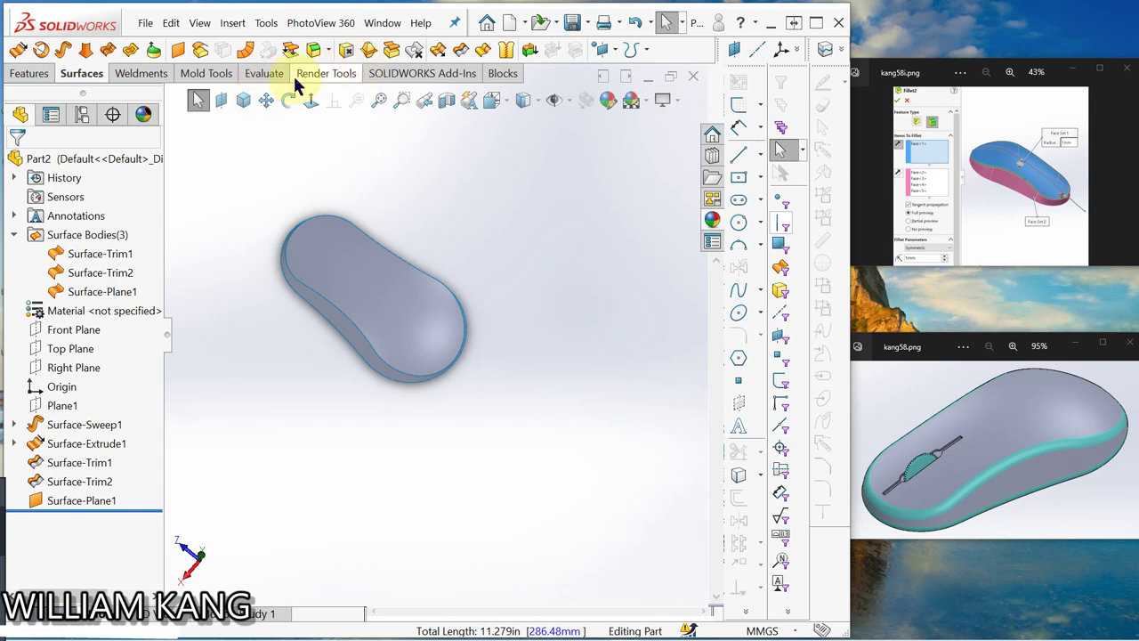
Add a 3 mm face fillet between the swept top face and the side wall.
left_click(27, 74)
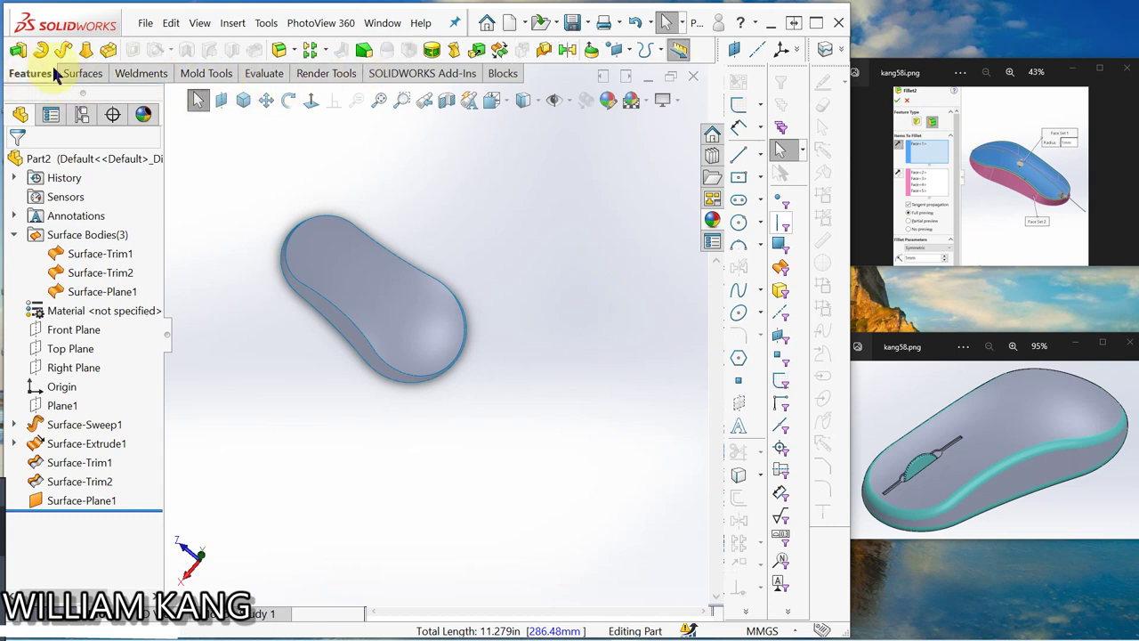
left_click(280, 52)
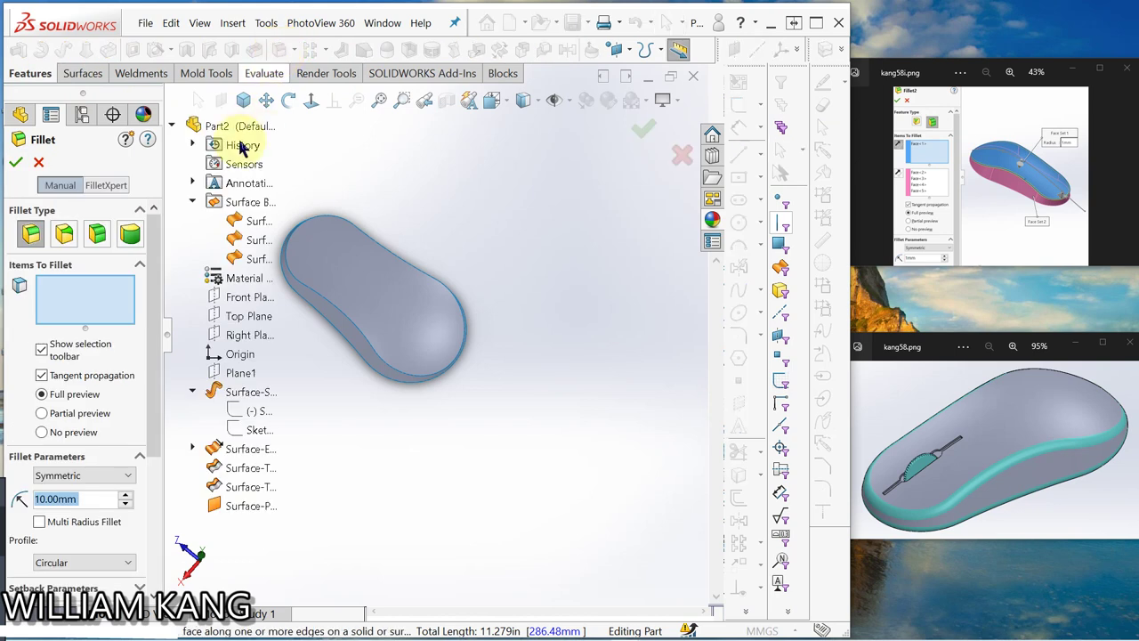
left_click(99, 233)
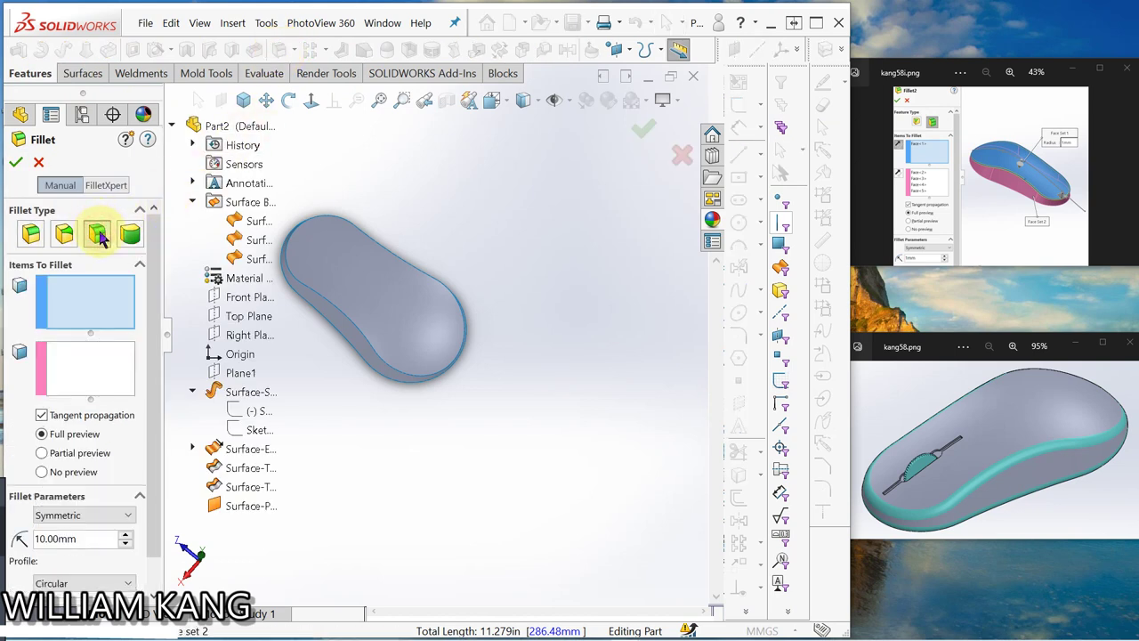
left_click(381, 299)
middle_click_drag(338, 368, 302, 374)
left_click(111, 378)
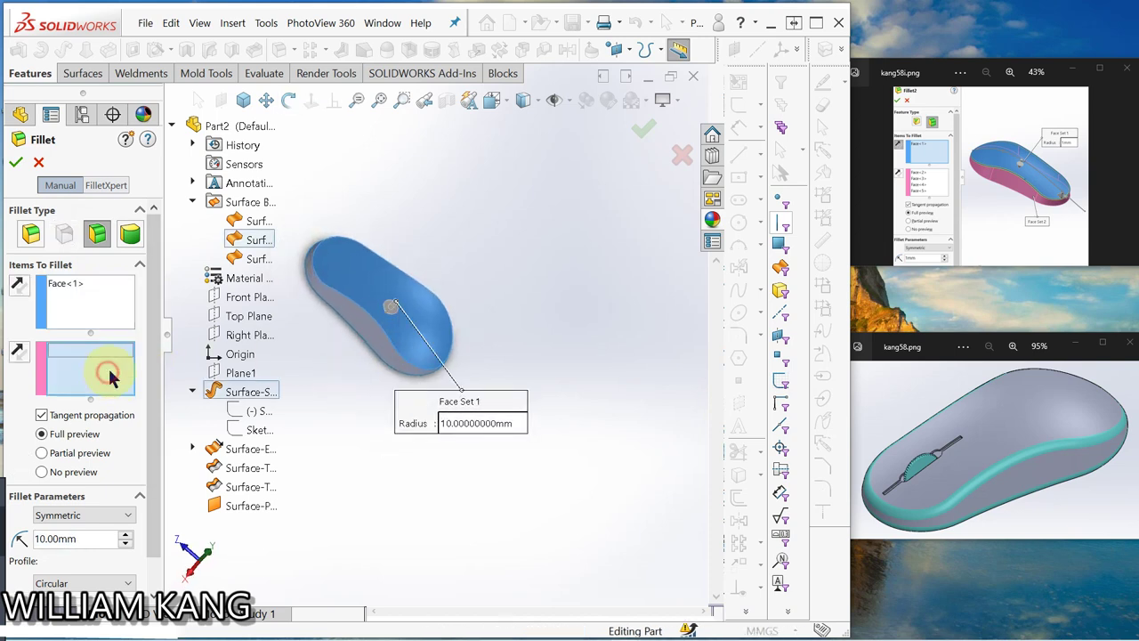
left_click(364, 327)
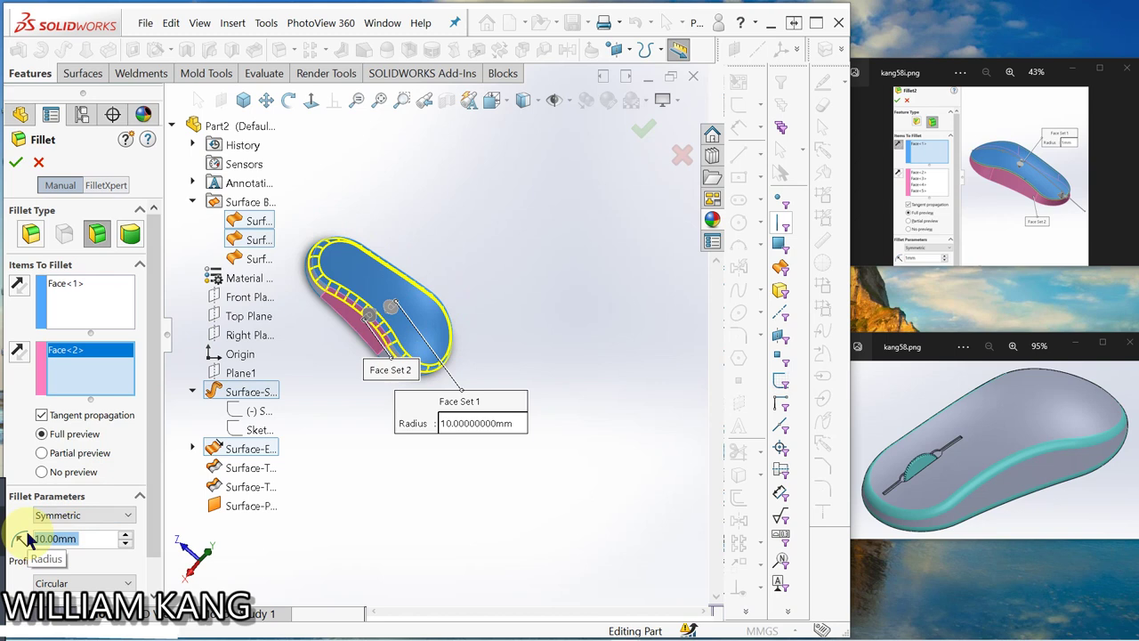
type("3")
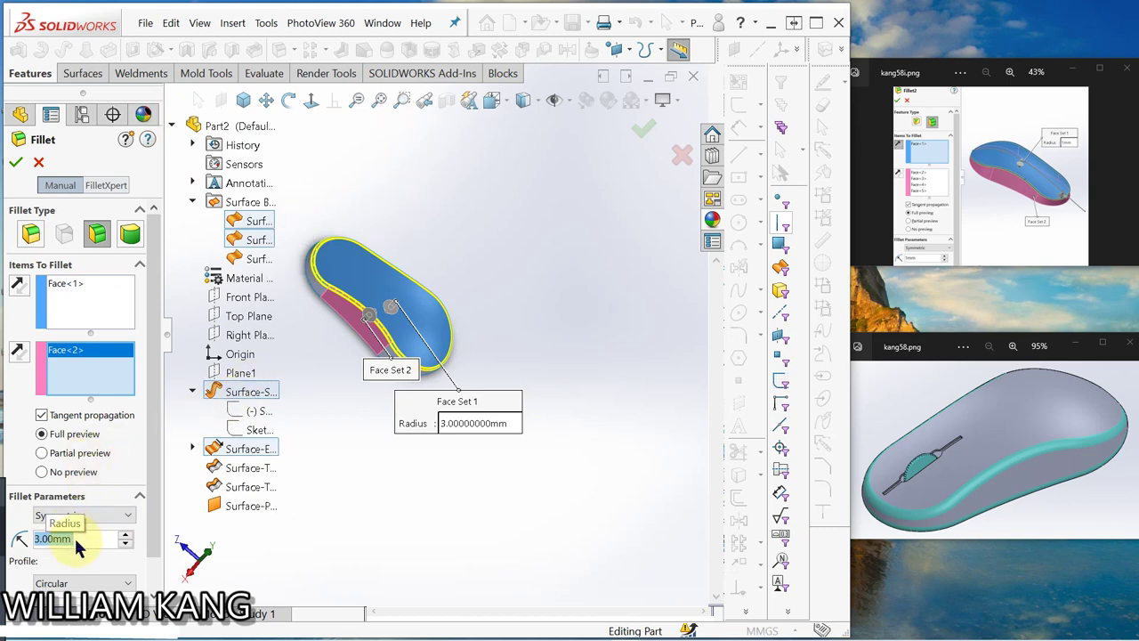
left_click(16, 162)
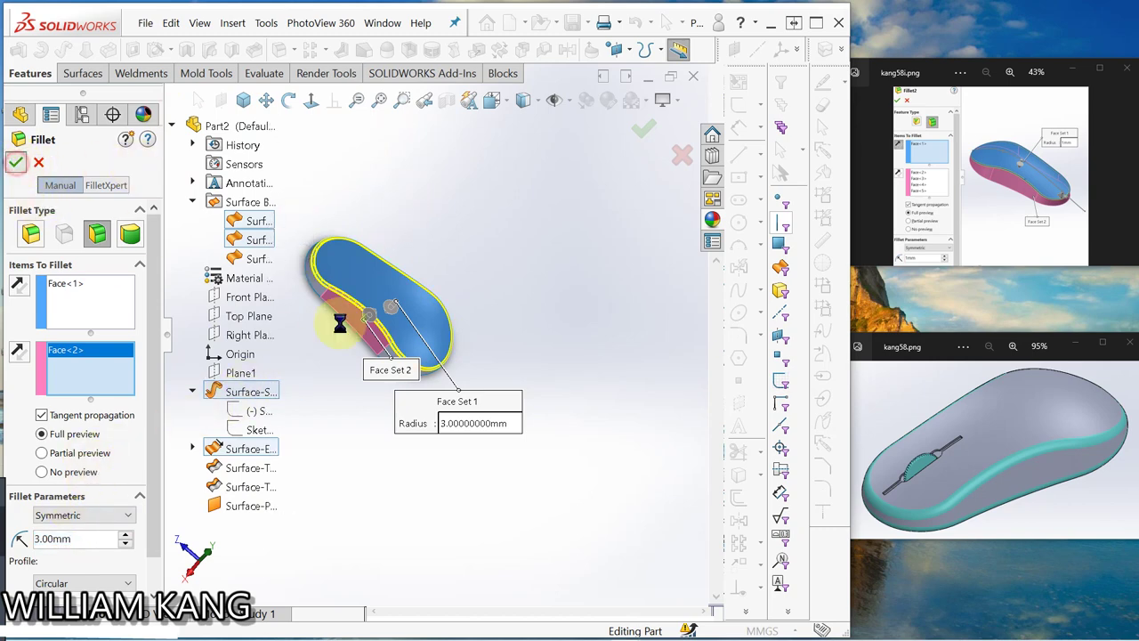
mouse_move(338, 394)
middle_mouse_down()
mouse_move(374, 297)
mouse_move(389, 466)
mouse_move(431, 424)
mouse_move(374, 361)
mouse_move(337, 409)
middle_mouse_up()
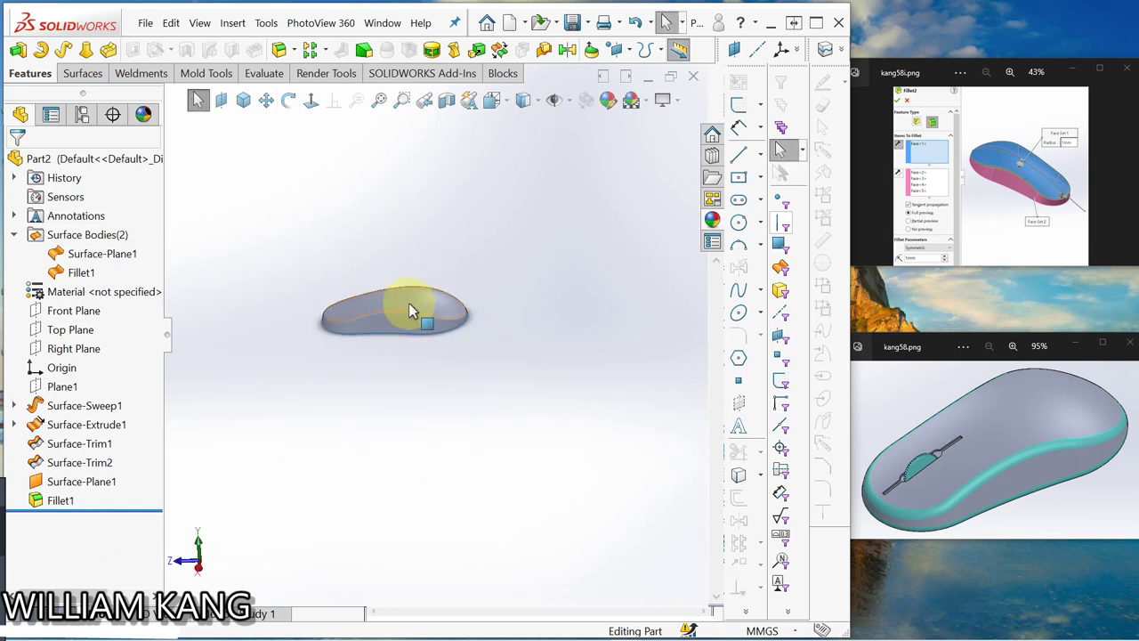
Edit Fillet1 and change its radius to 5 mm.
left_click(62, 503)
left_click(79, 465)
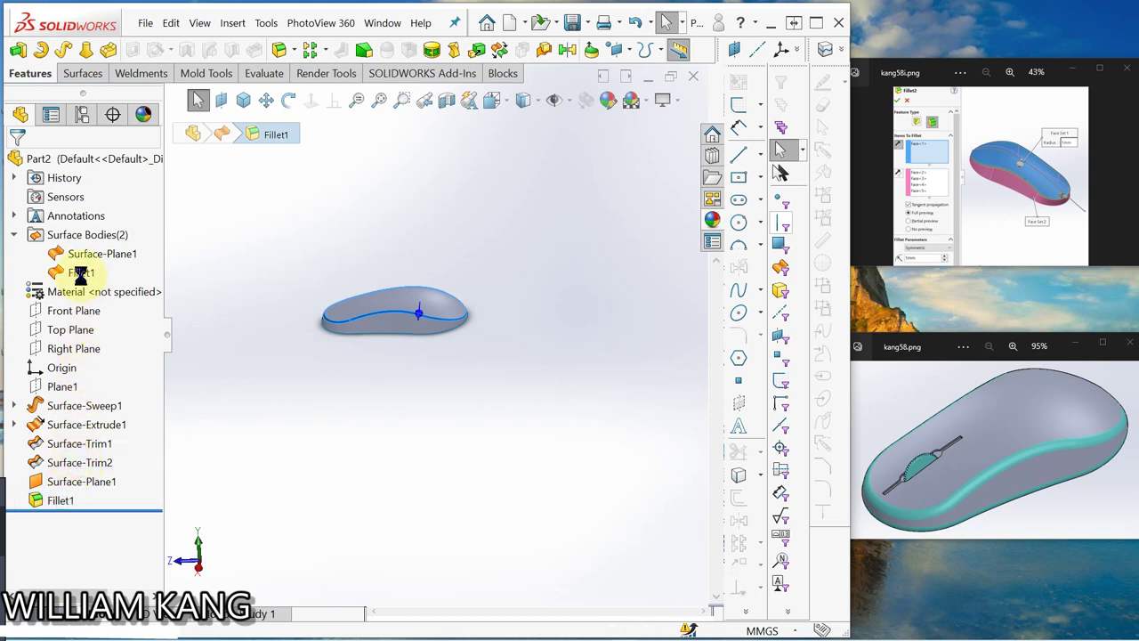
left_click(77, 520)
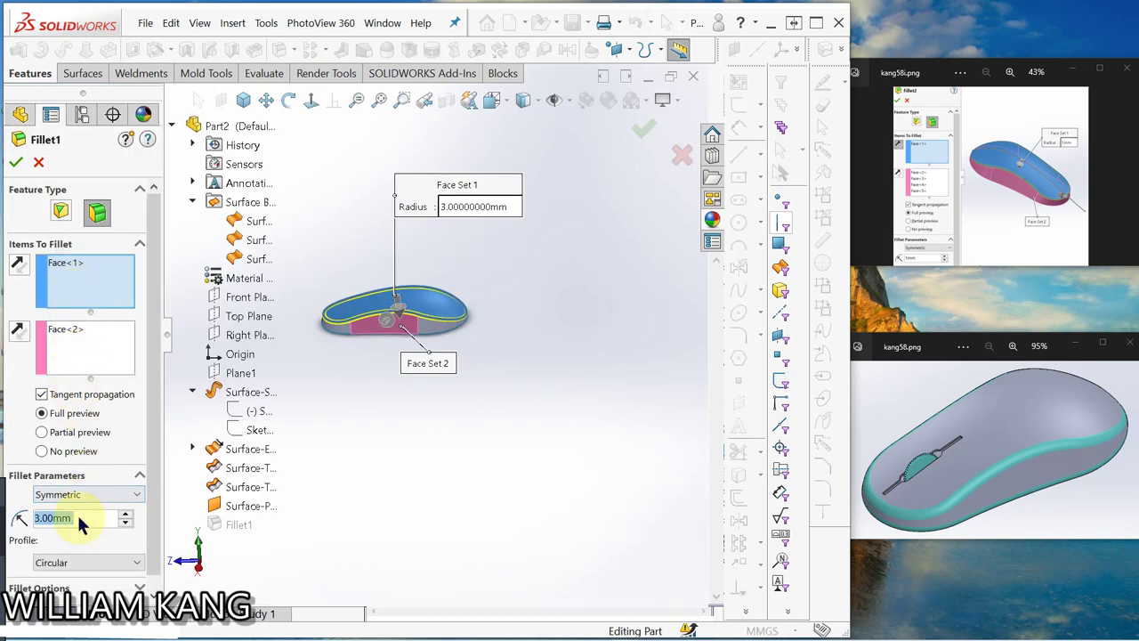
type("5")
key("Return")
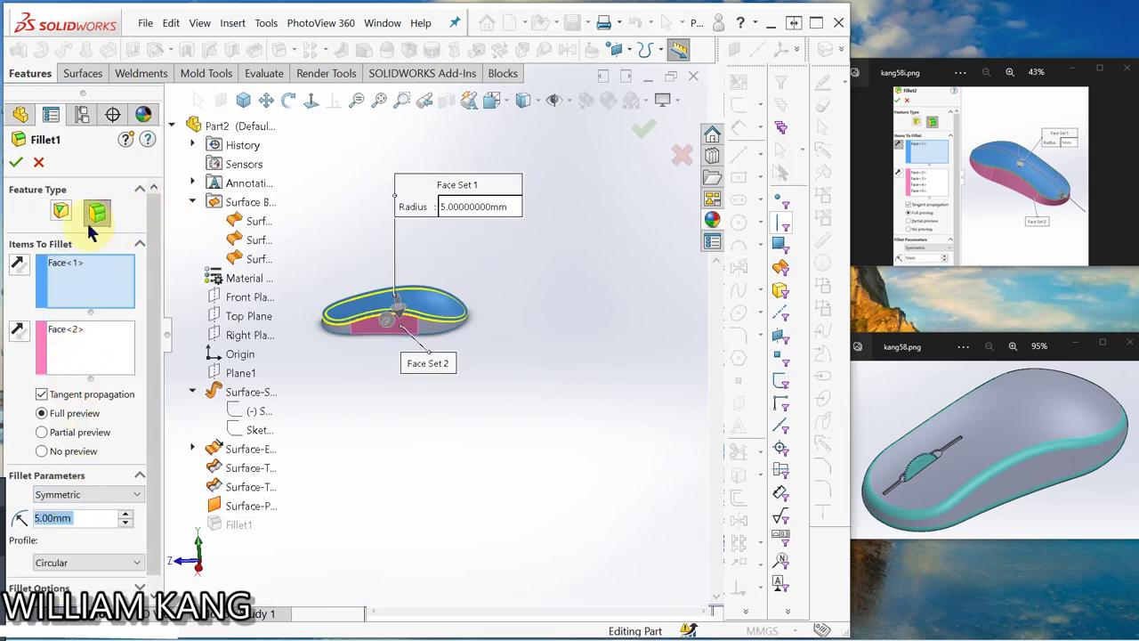
left_click(20, 166)
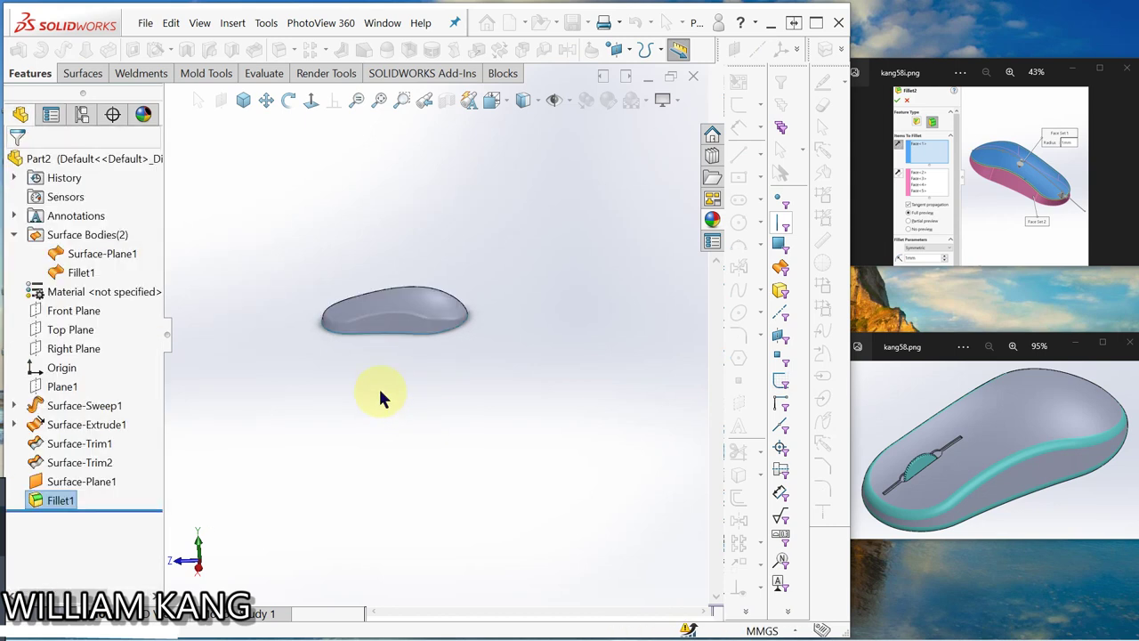
middle_click_drag(385, 399, 409, 399)
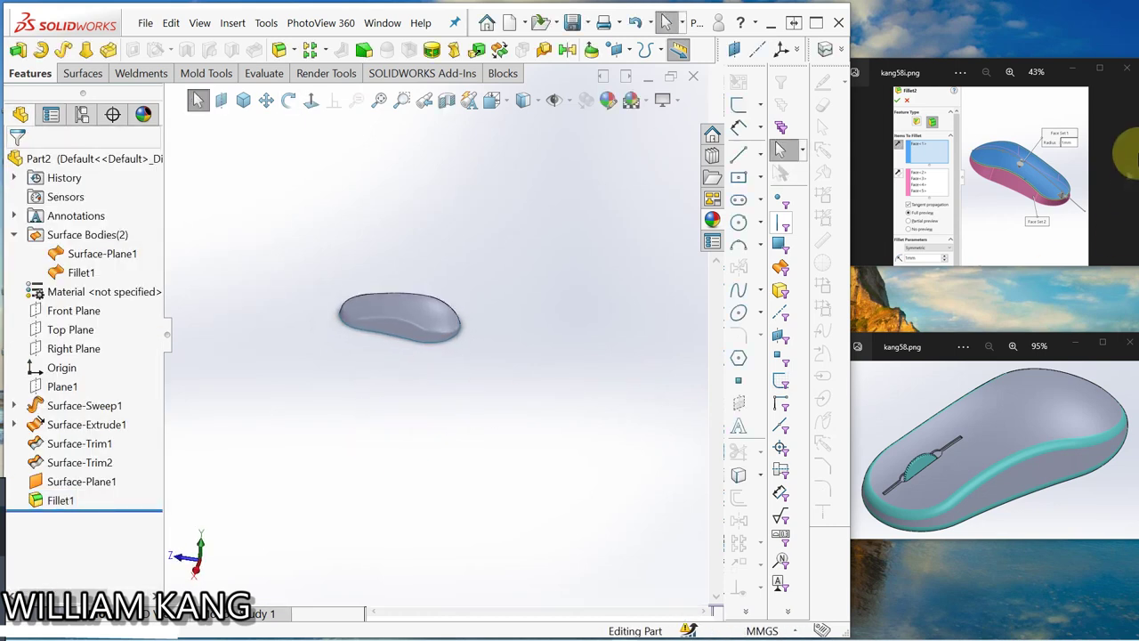
left_click(1128, 181)
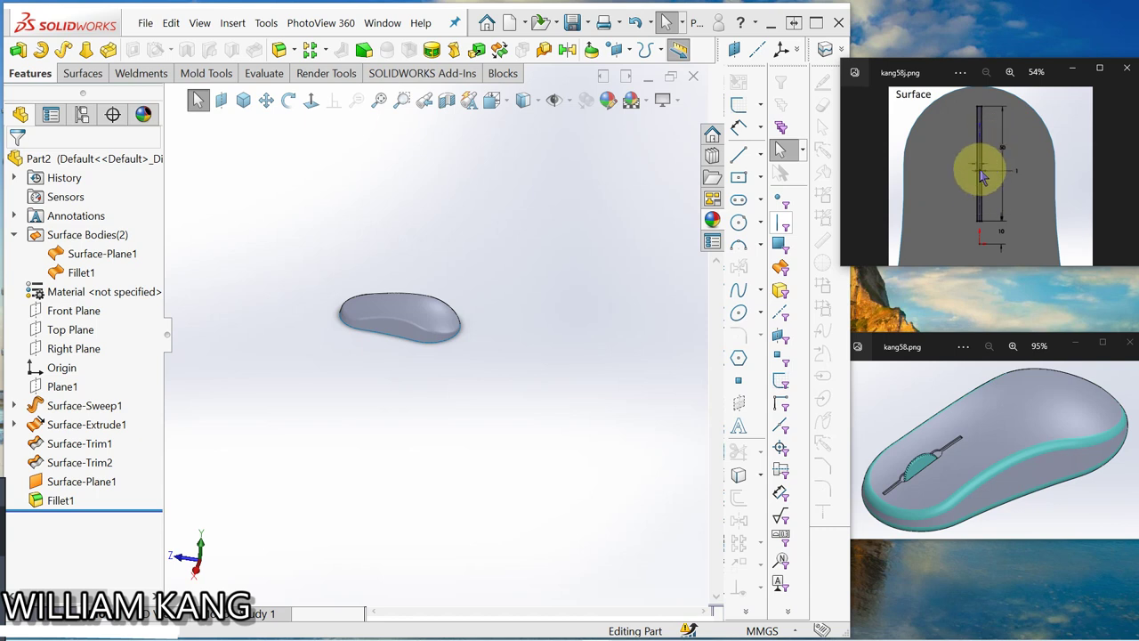
Start a new sketch on the planar surface Surface-Plane1.
middle_click_drag(496, 325, 580, 247)
left_click(396, 313)
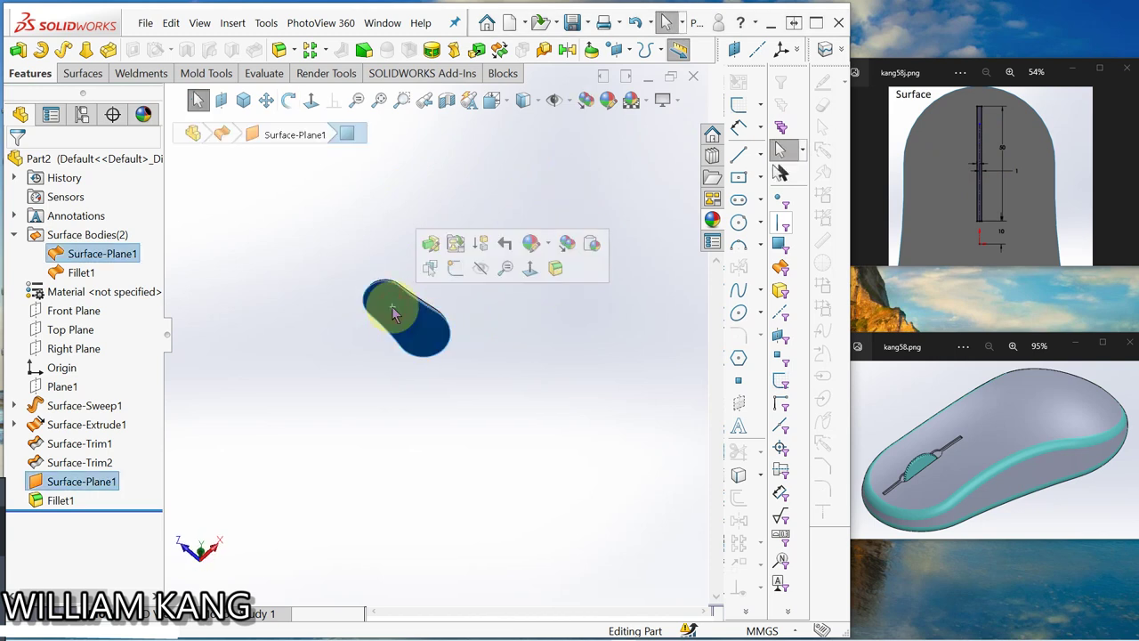
left_click(452, 270)
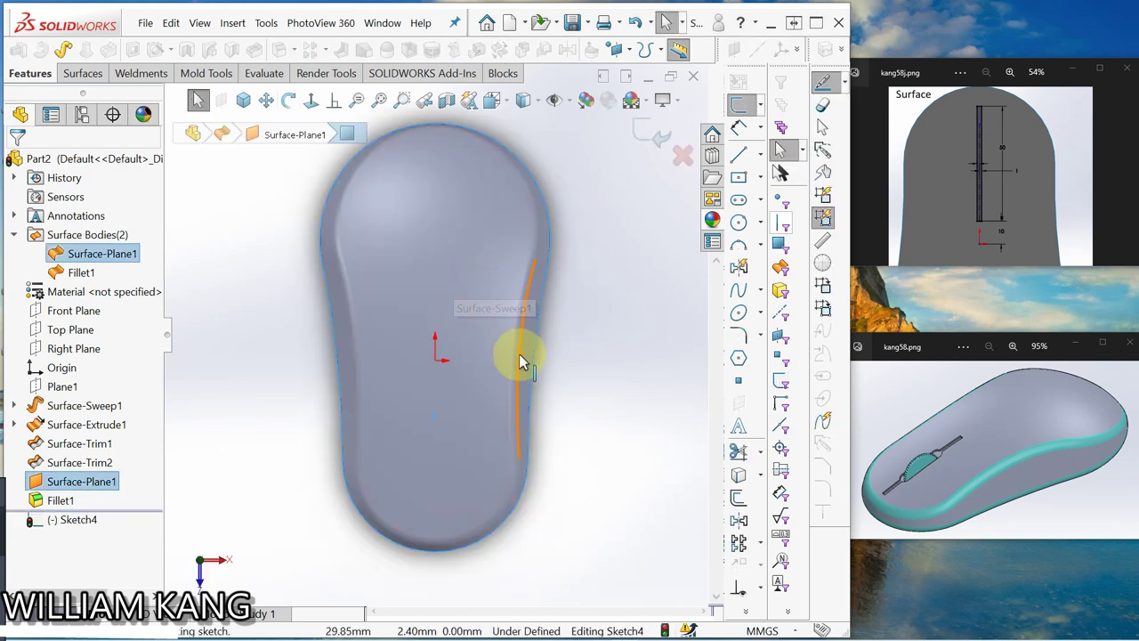
scroll(519, 356, "up", 3)
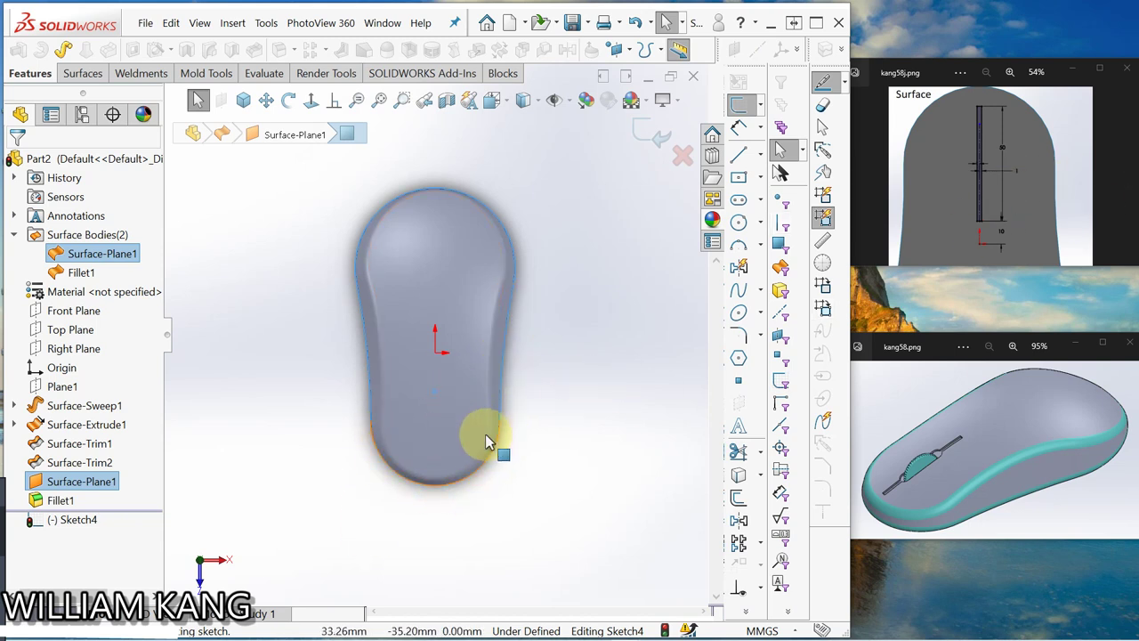
Draw a vertical centerline from the origin down toward the mouse's lower end.
left_click(760, 156)
left_click(739, 185)
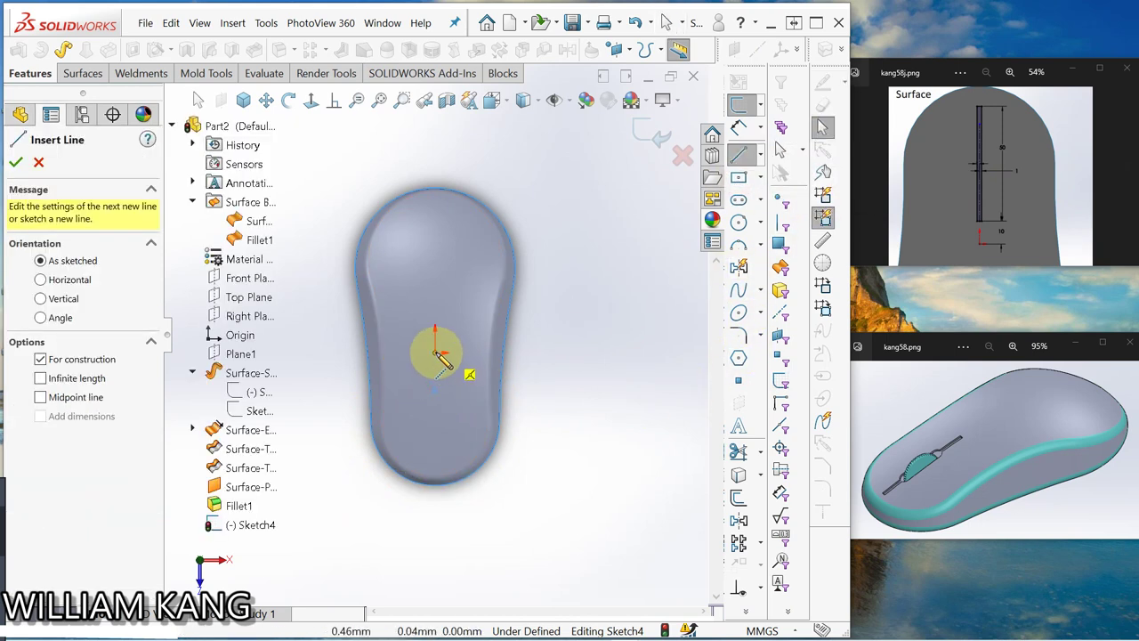
left_click(437, 353)
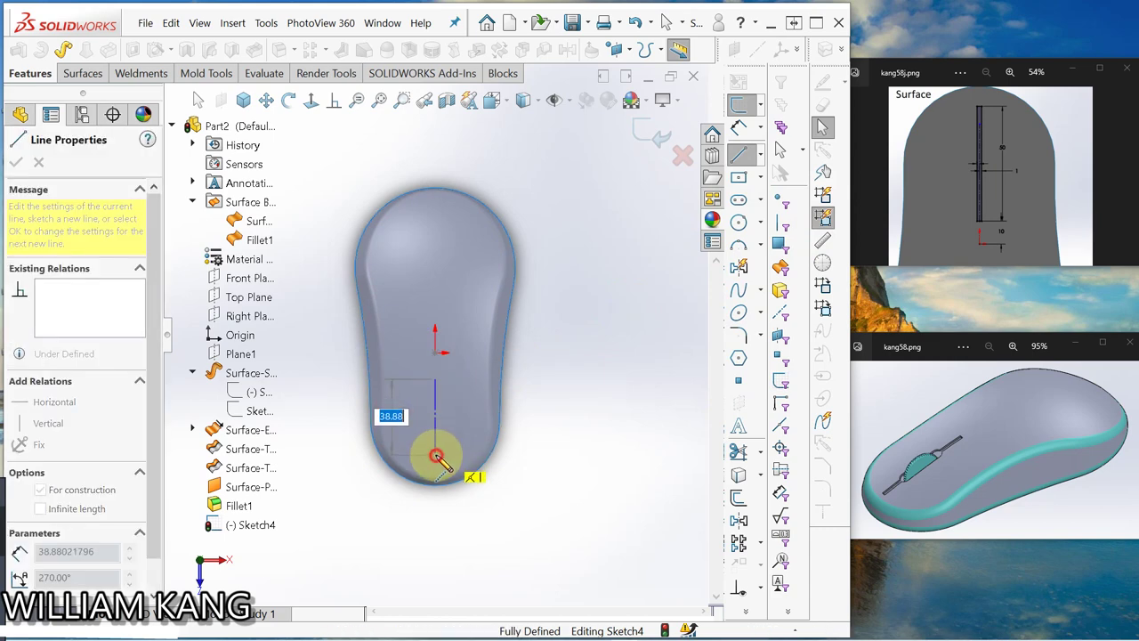
left_click(437, 457)
key("Escape")
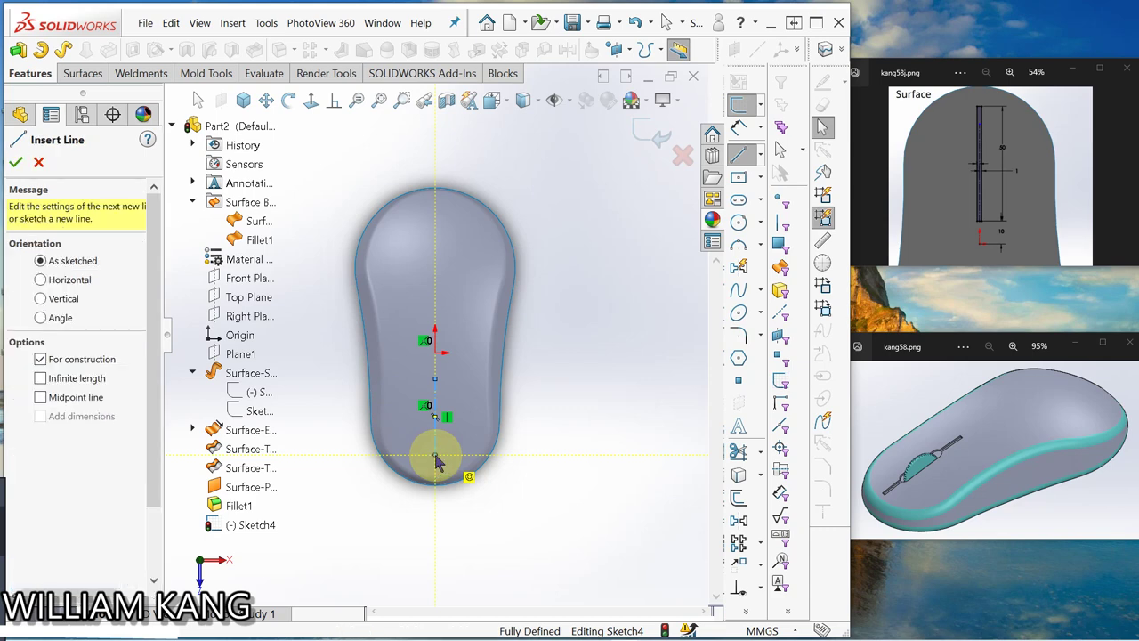
key("Escape")
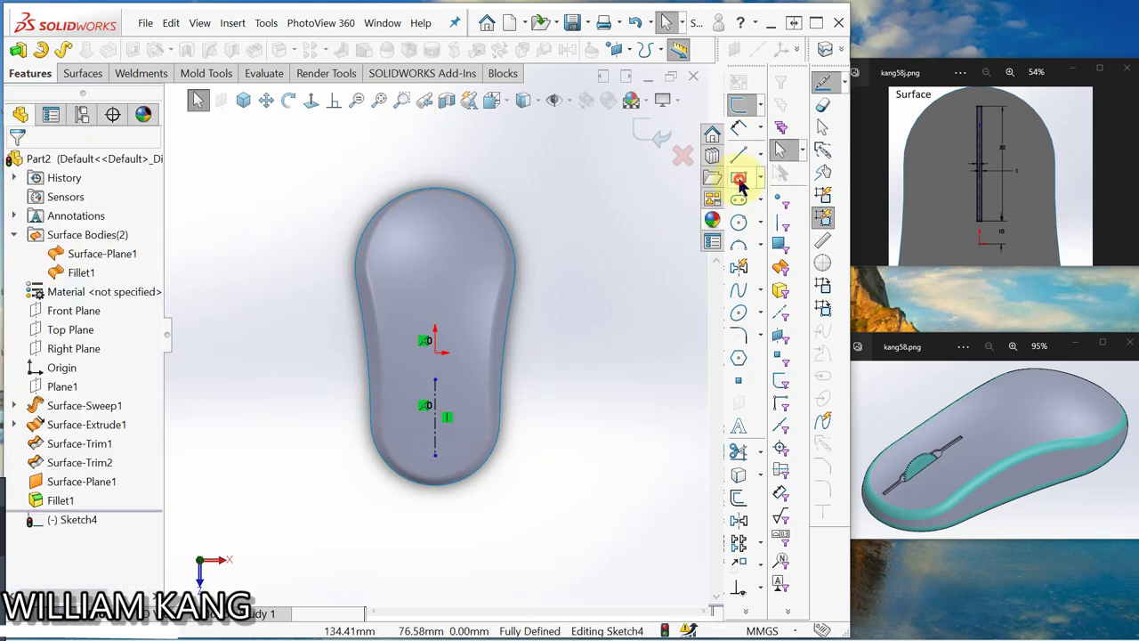
Draw a narrow center rectangle centred on the centerline below the origin for the scroll-wheel slot.
left_click(739, 180)
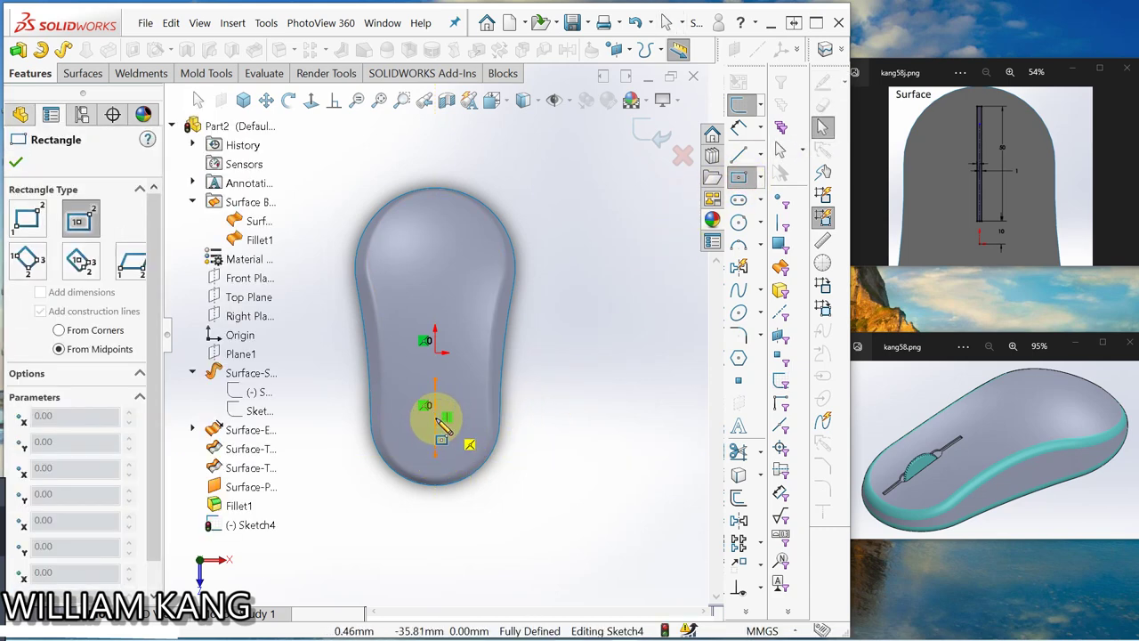
left_click(435, 417)
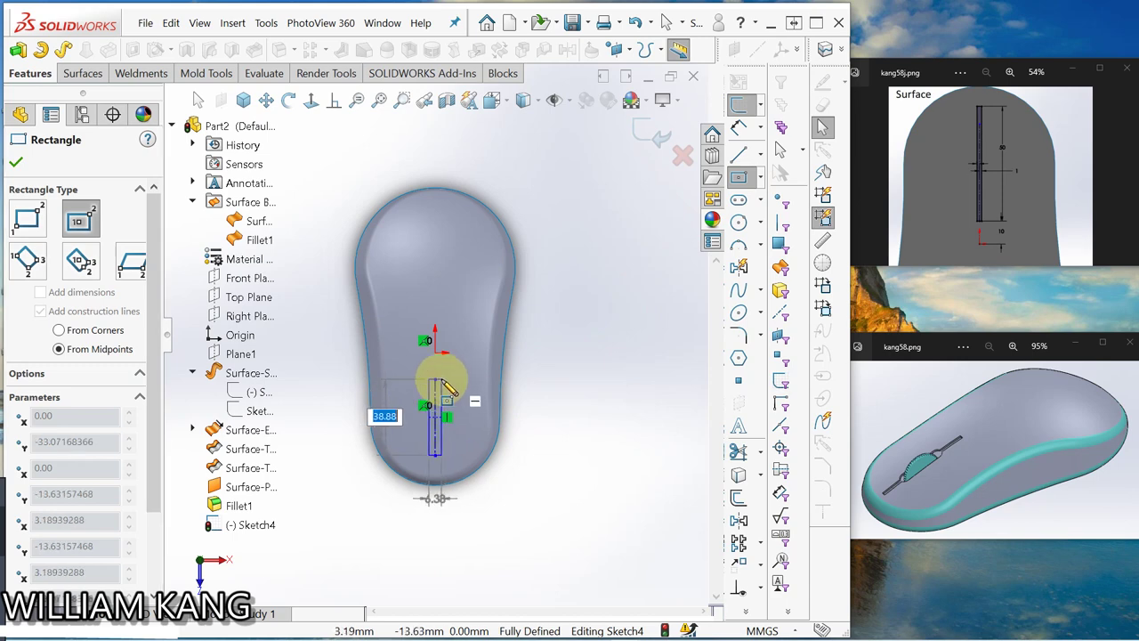
left_click(441, 380)
key("Escape")
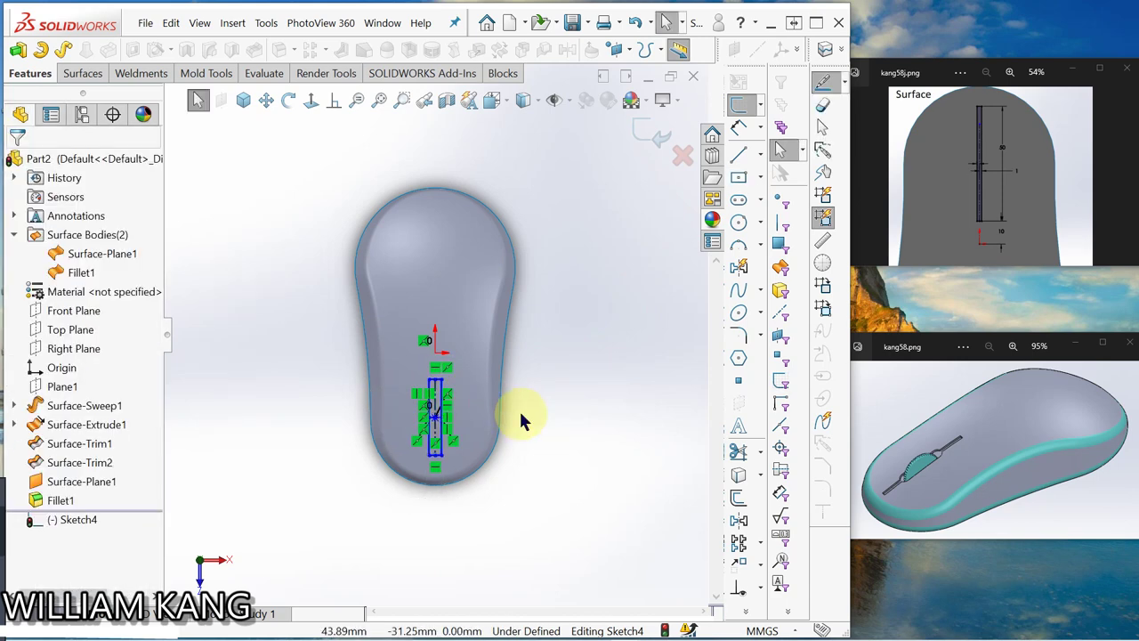
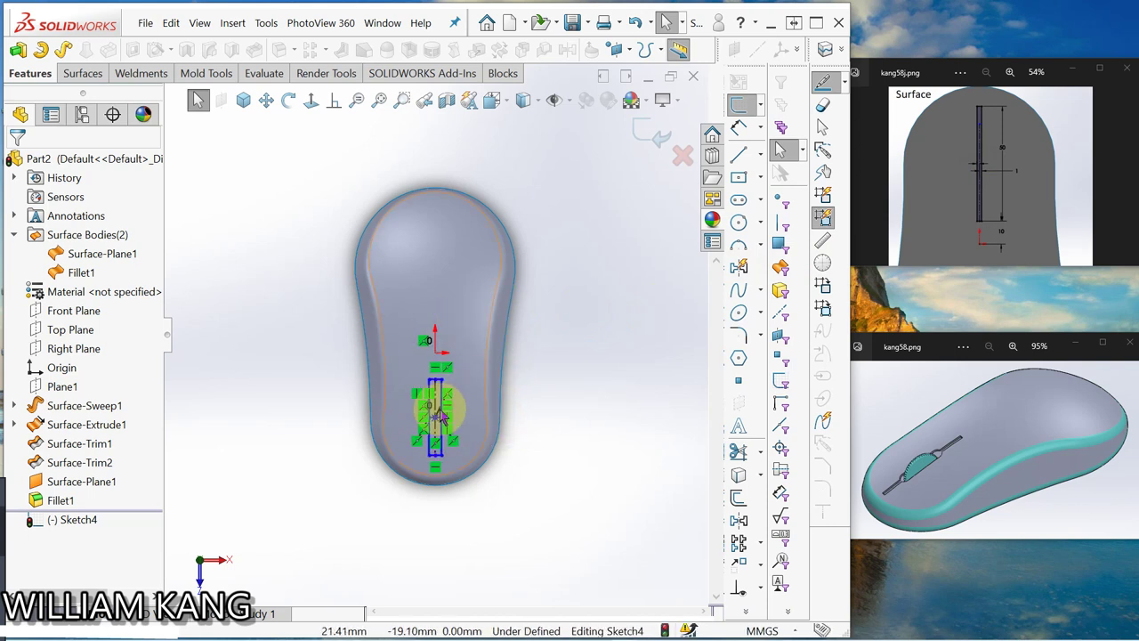
Hide sketch relations and dimension the slot line to 50 mm long.
left_click(568, 104)
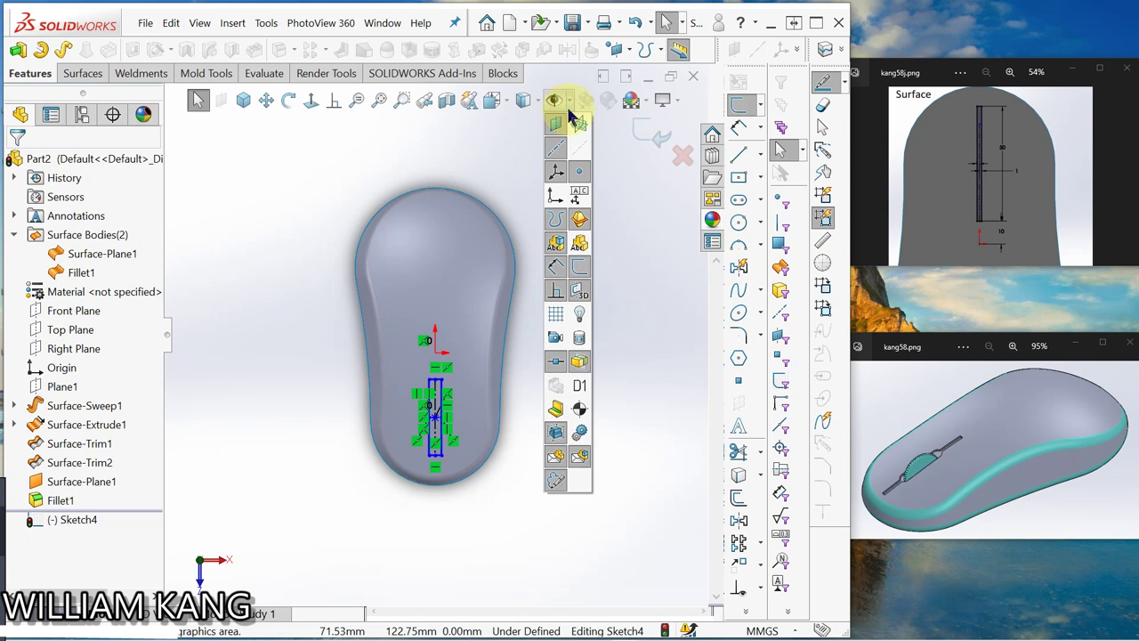
left_click(557, 296)
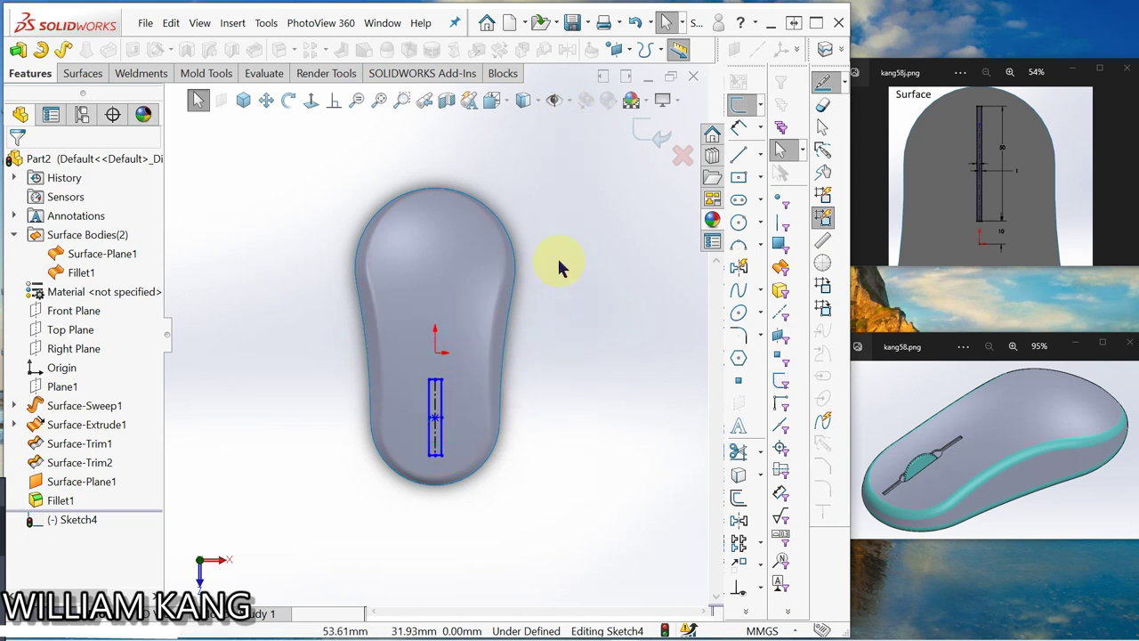
left_click(739, 132)
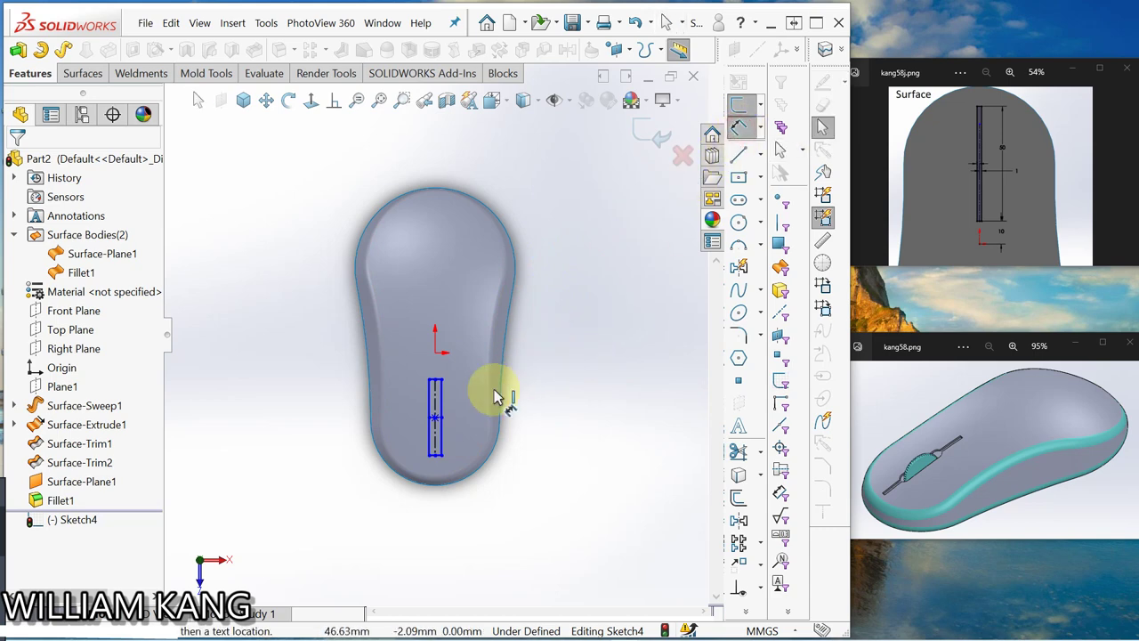
left_click(443, 414)
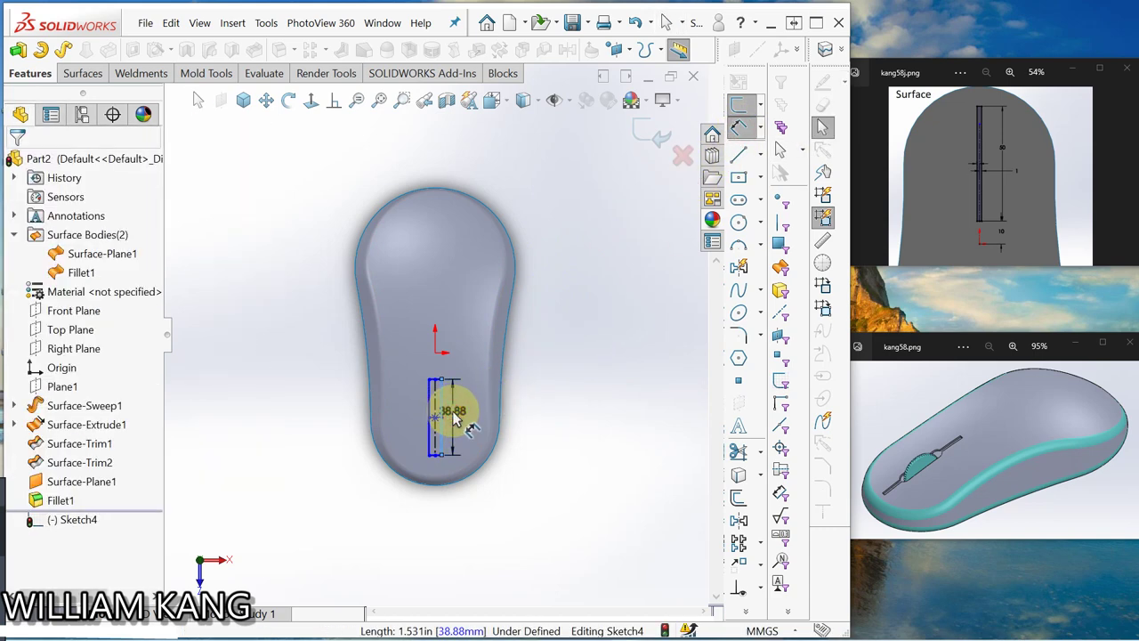
left_click(452, 413)
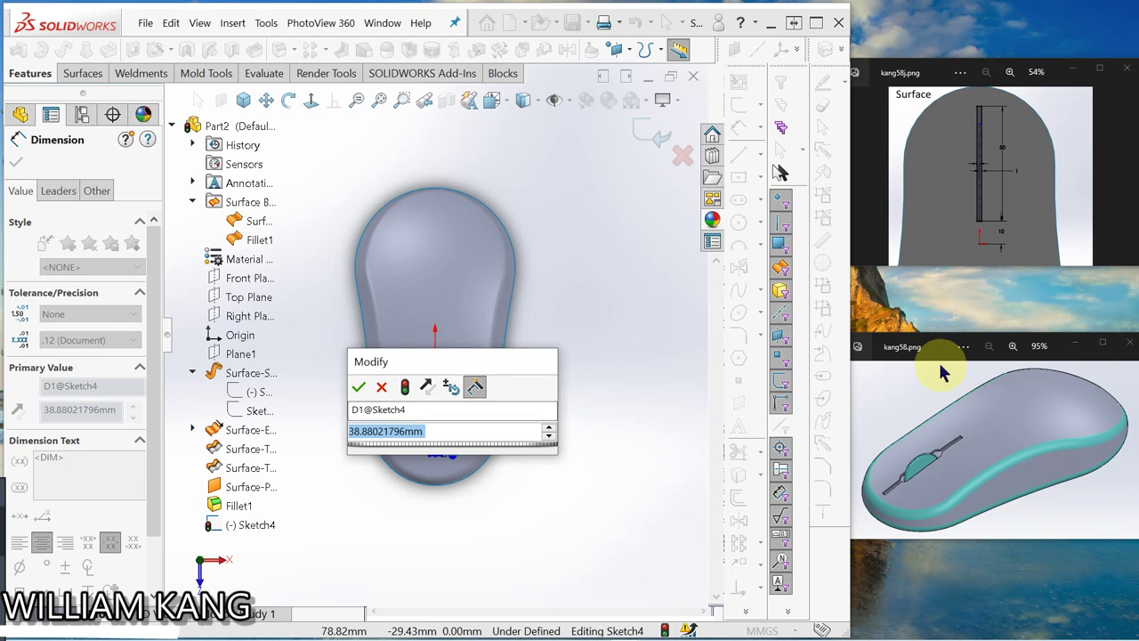
type("50")
key("Return")
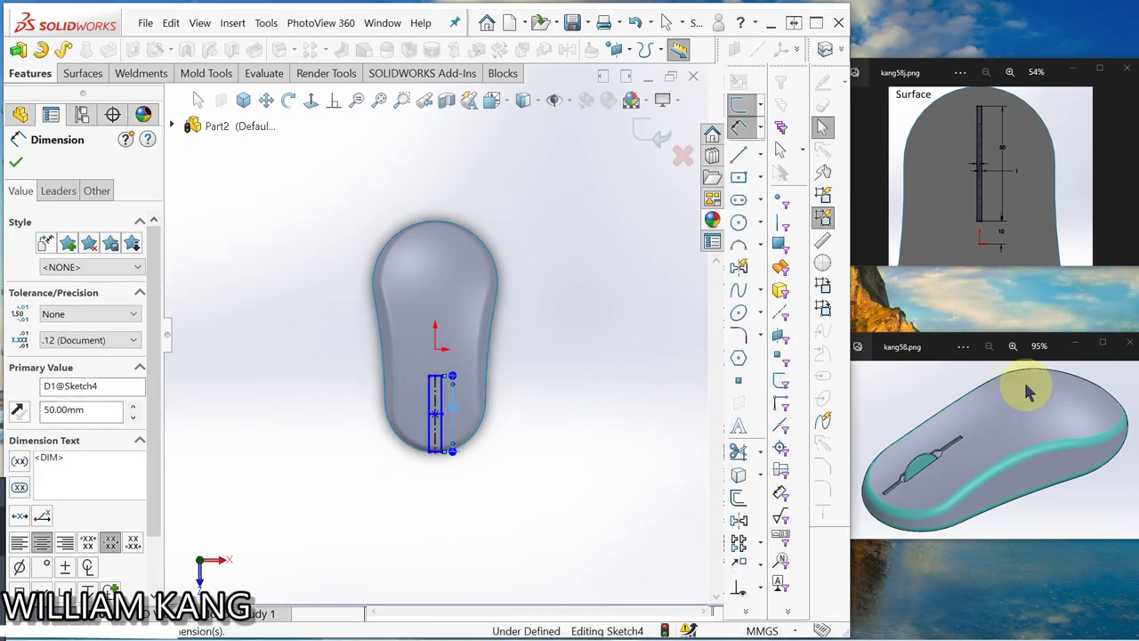
Dimension the slot line's end 10 mm from the origin.
left_click(434, 379)
left_click(438, 354)
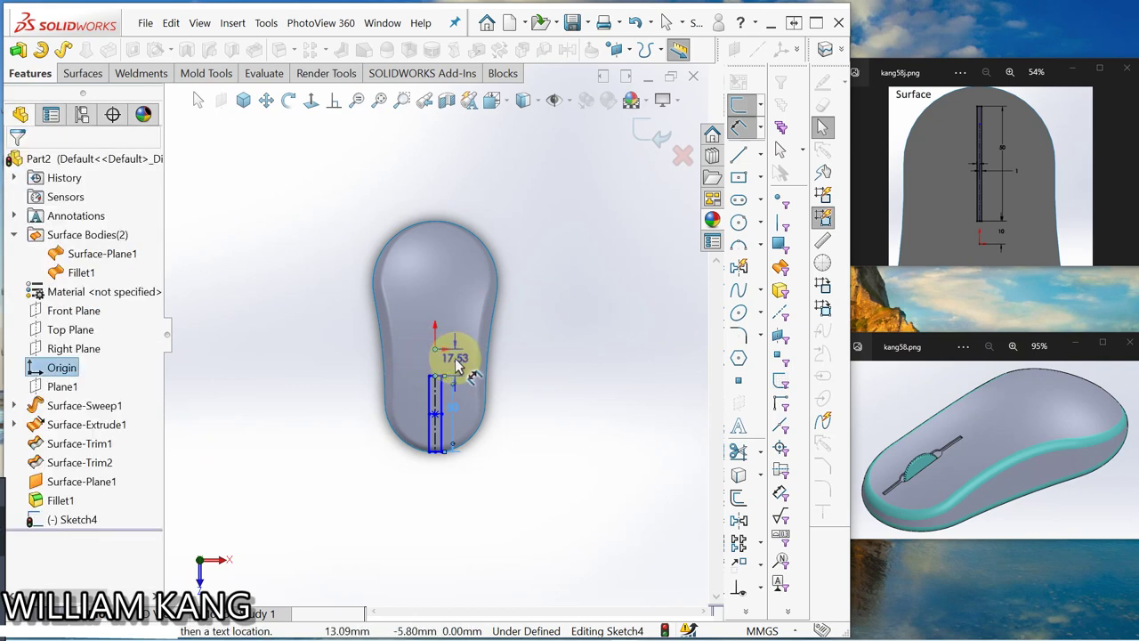
left_click(456, 358)
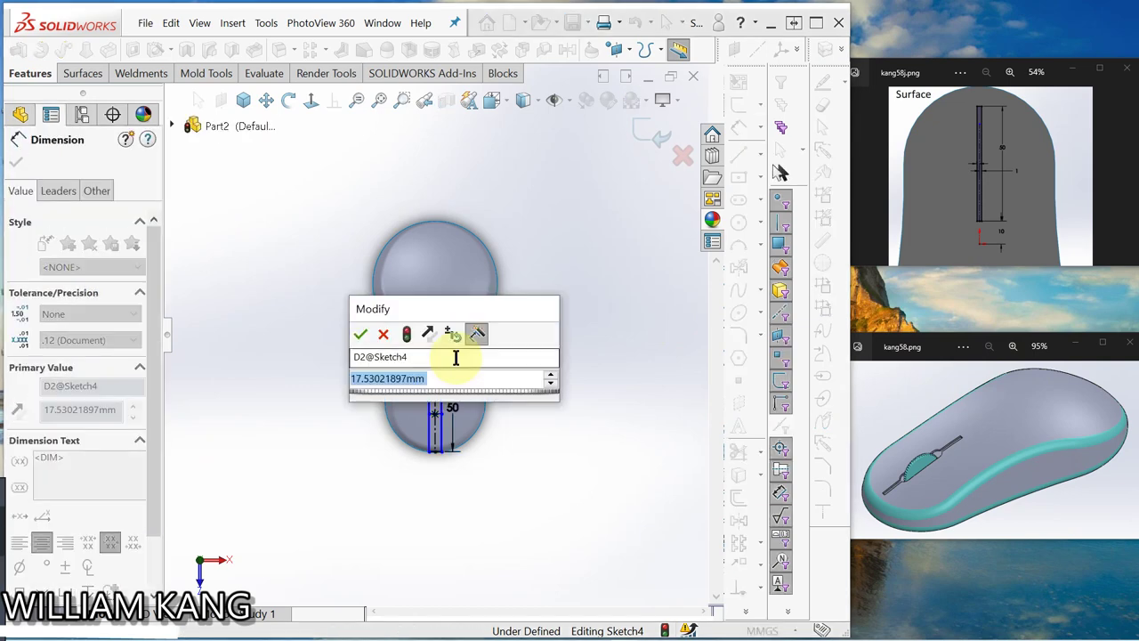
type("10")
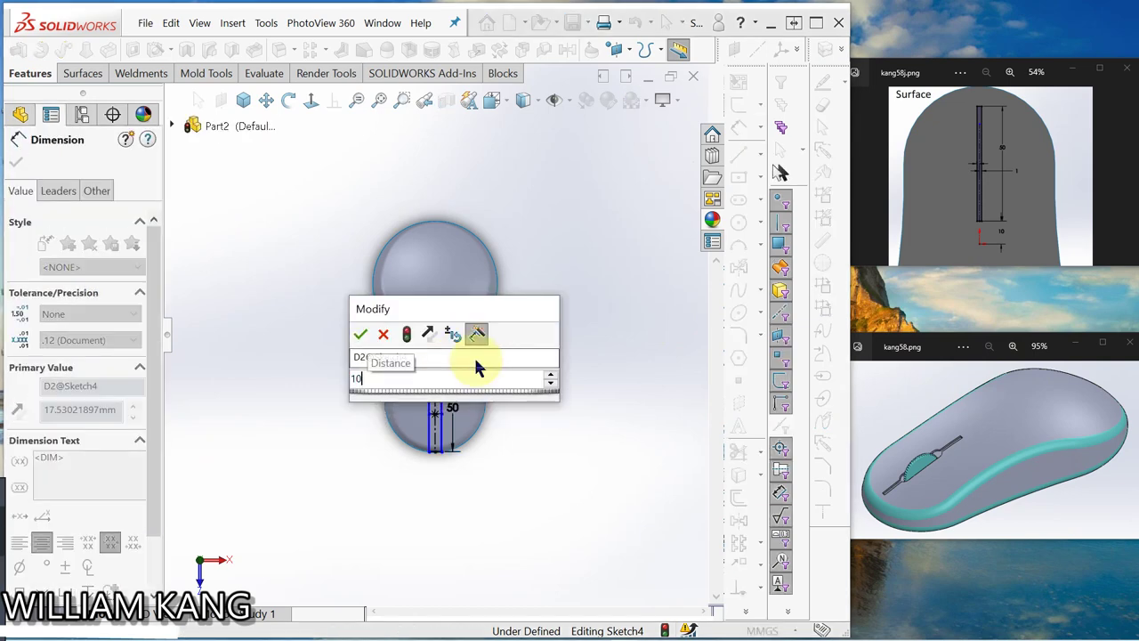
key("Return")
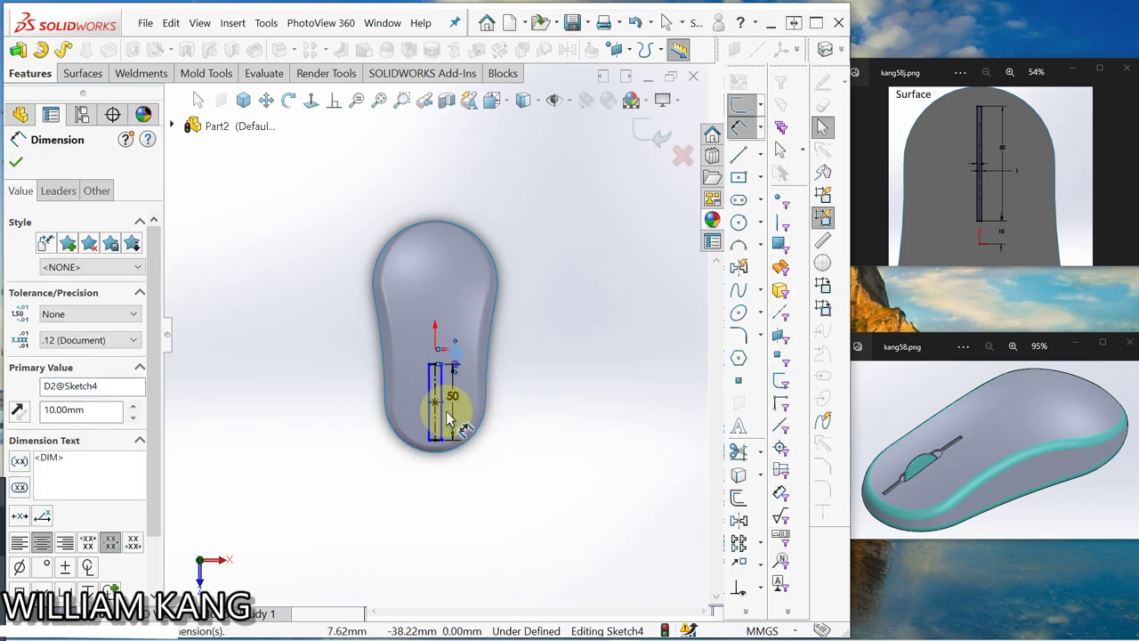
Add a 1 mm sideways offset dimension from the origin to the slot line.
left_click(432, 426)
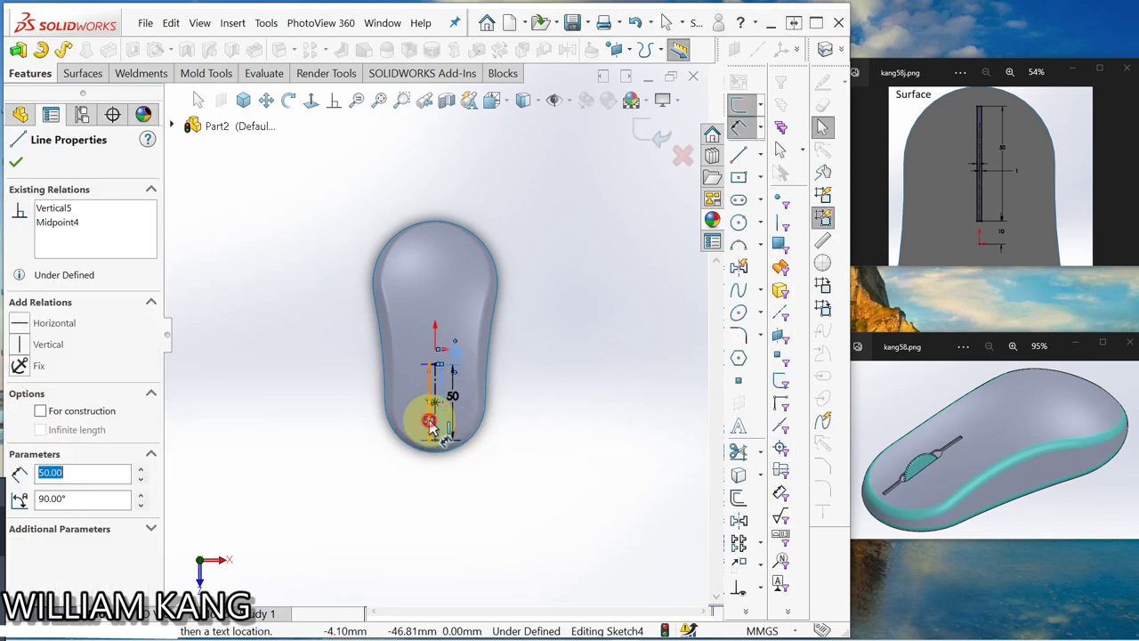
left_click(437, 472)
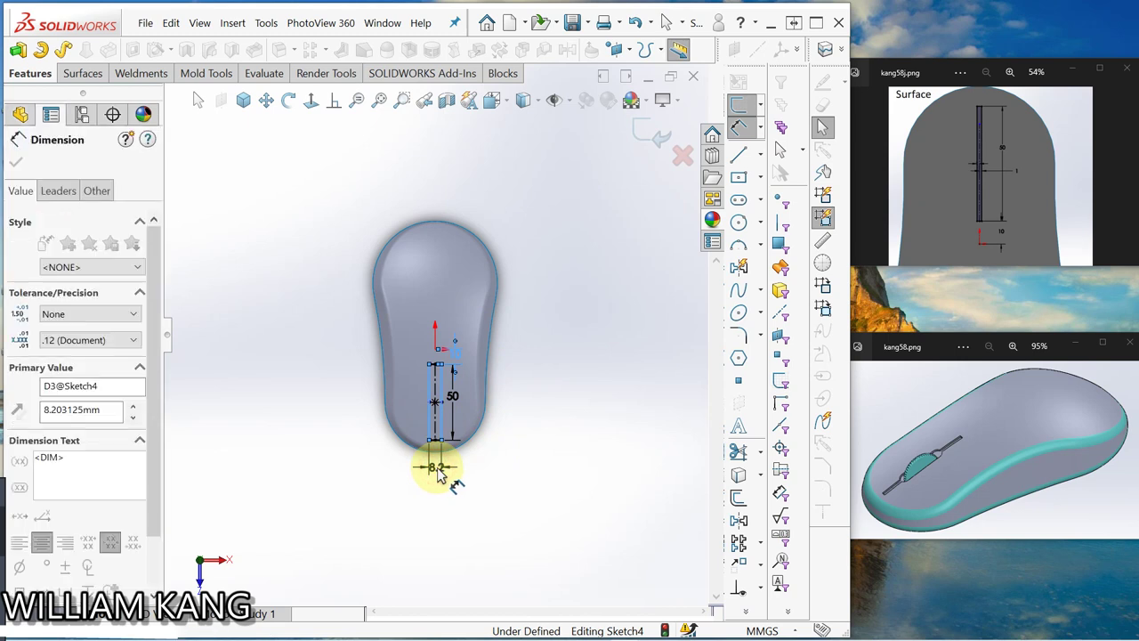
left_click(436, 474)
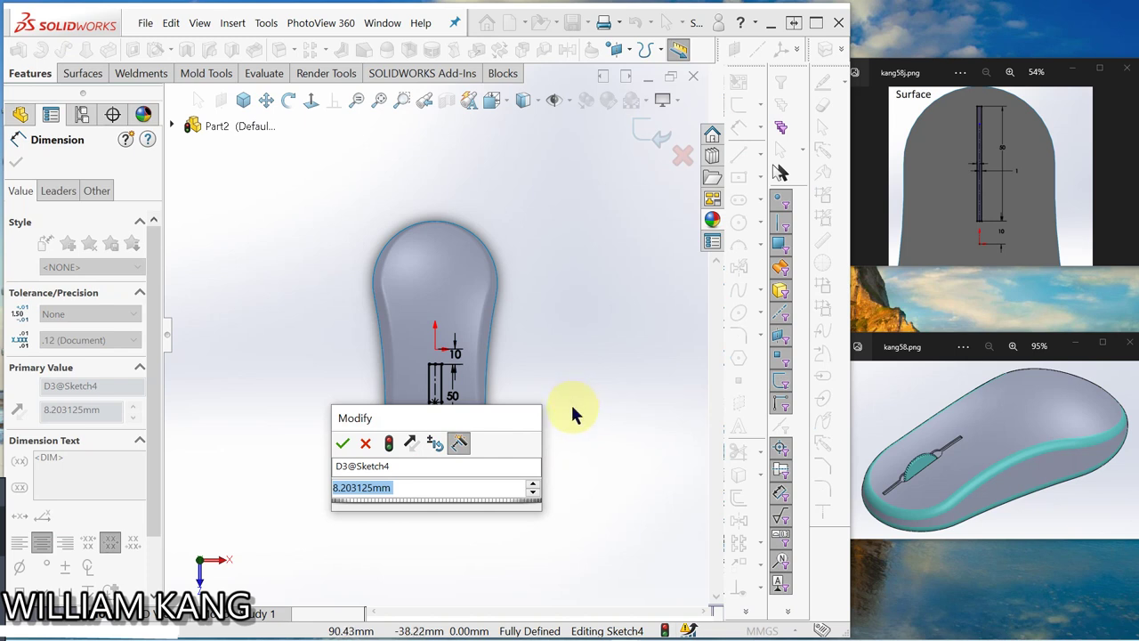
type("1")
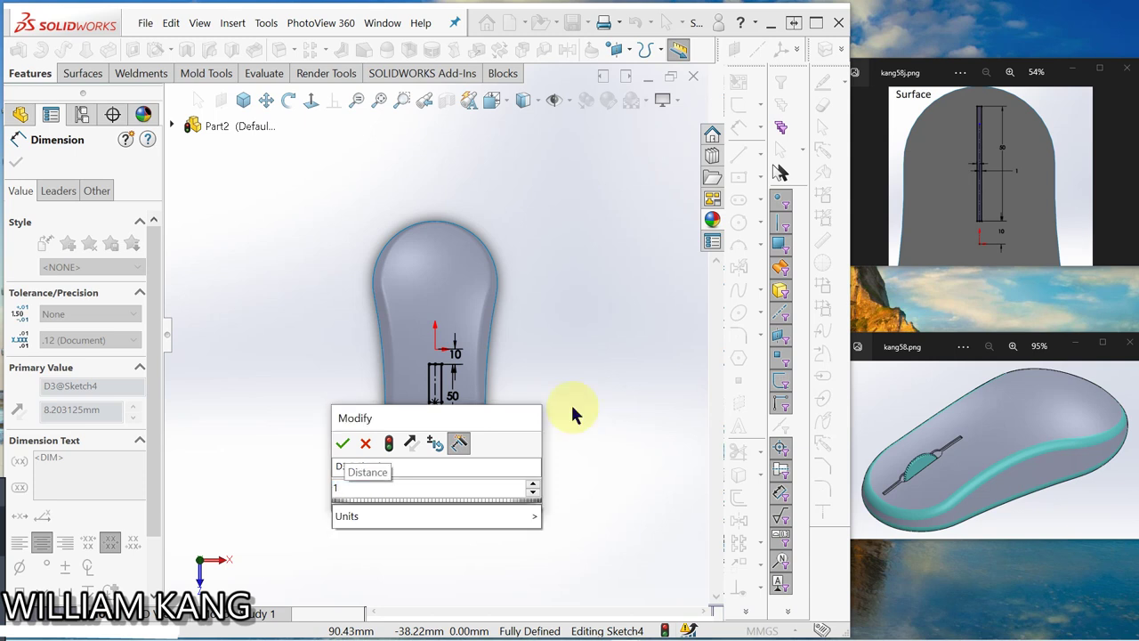
left_click(343, 443)
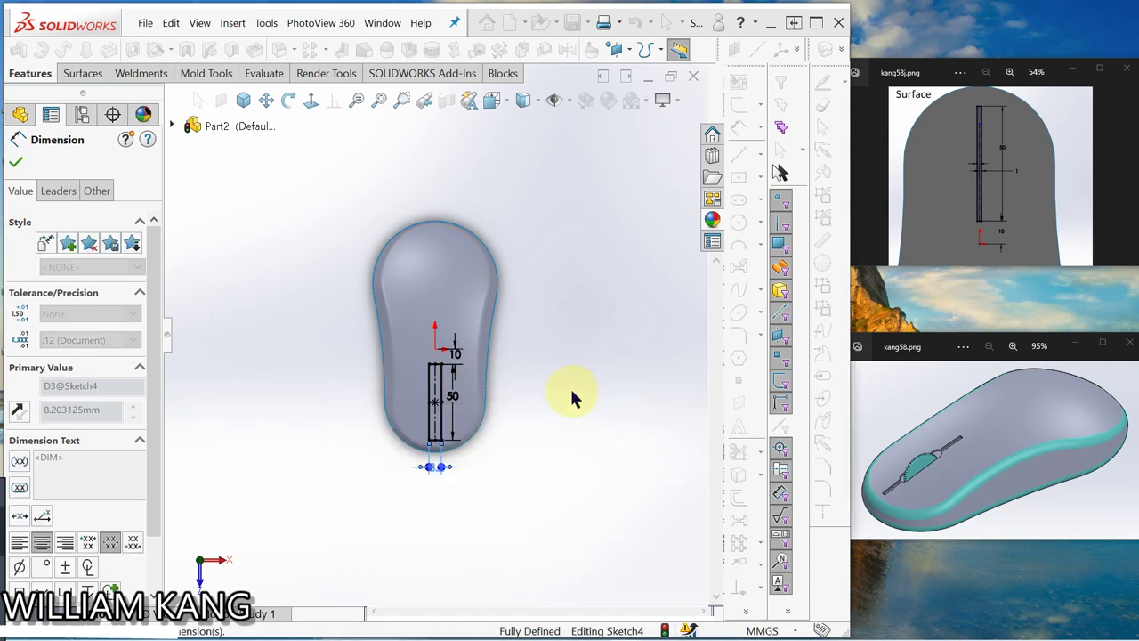
left_click(481, 460)
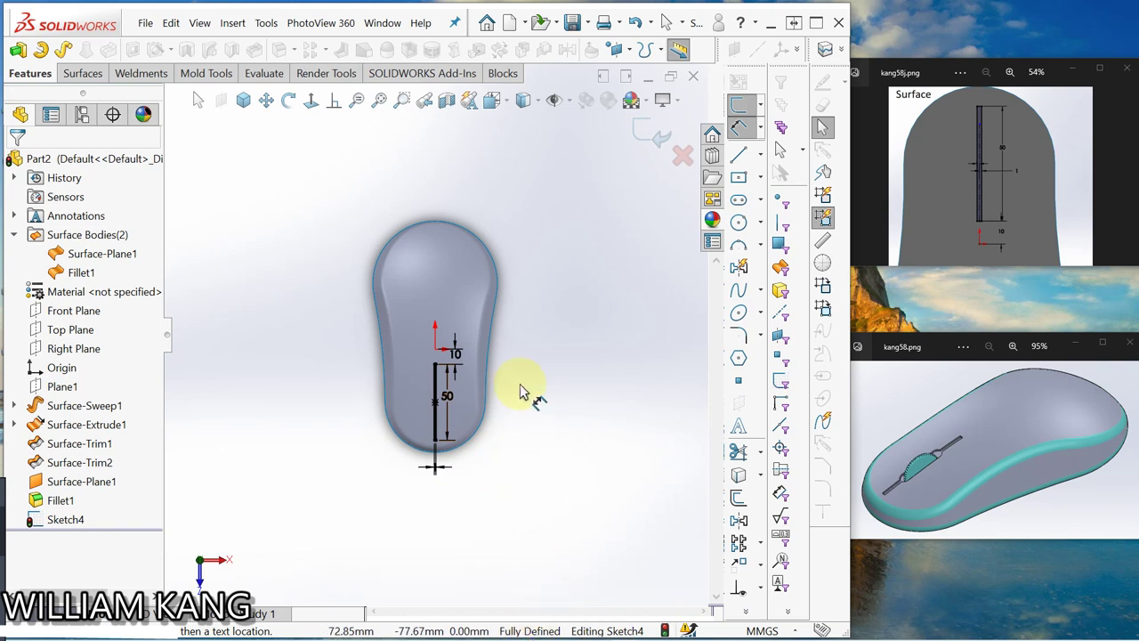
left_click(556, 391)
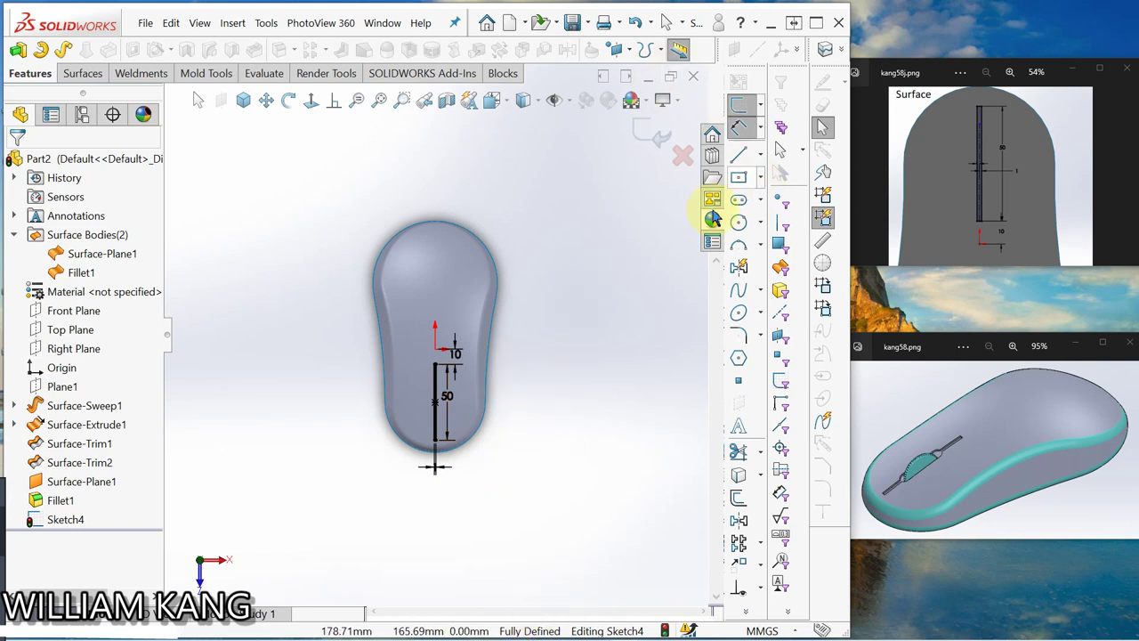
Exit Sketch4 and orbit the model to a low side view.
left_click(655, 135)
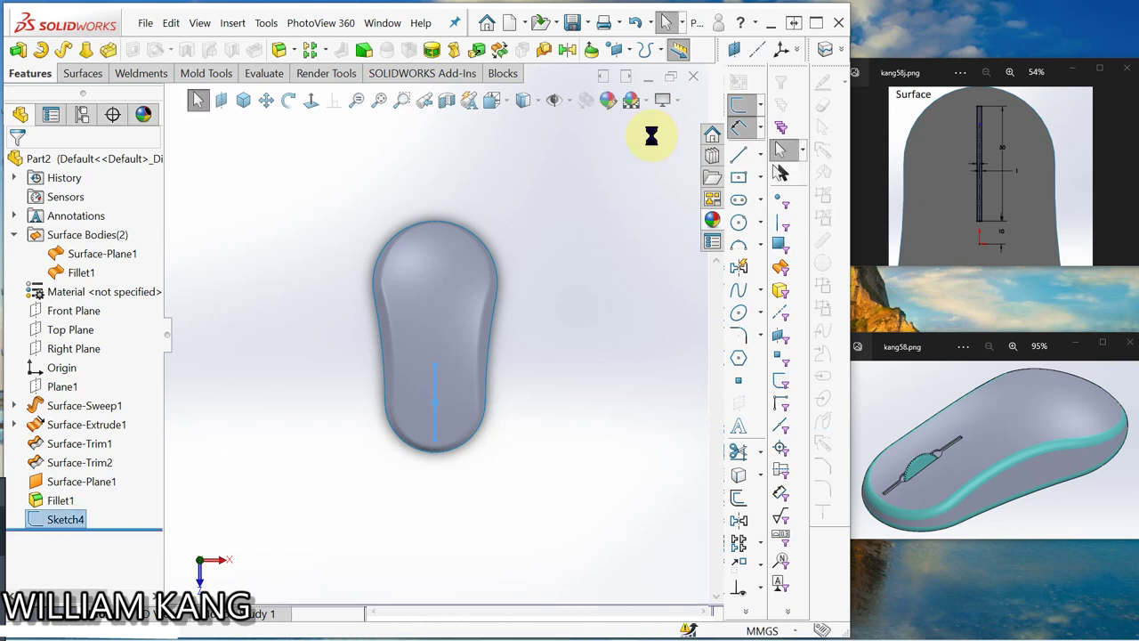
left_click(1131, 181)
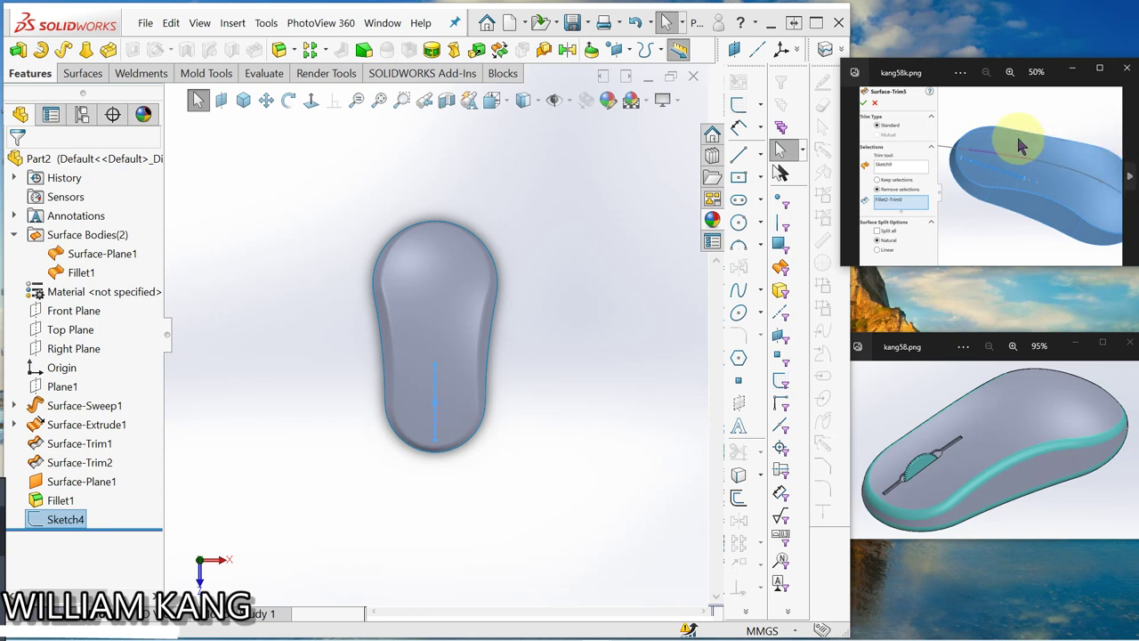
middle_click_drag(617, 311, 389, 333)
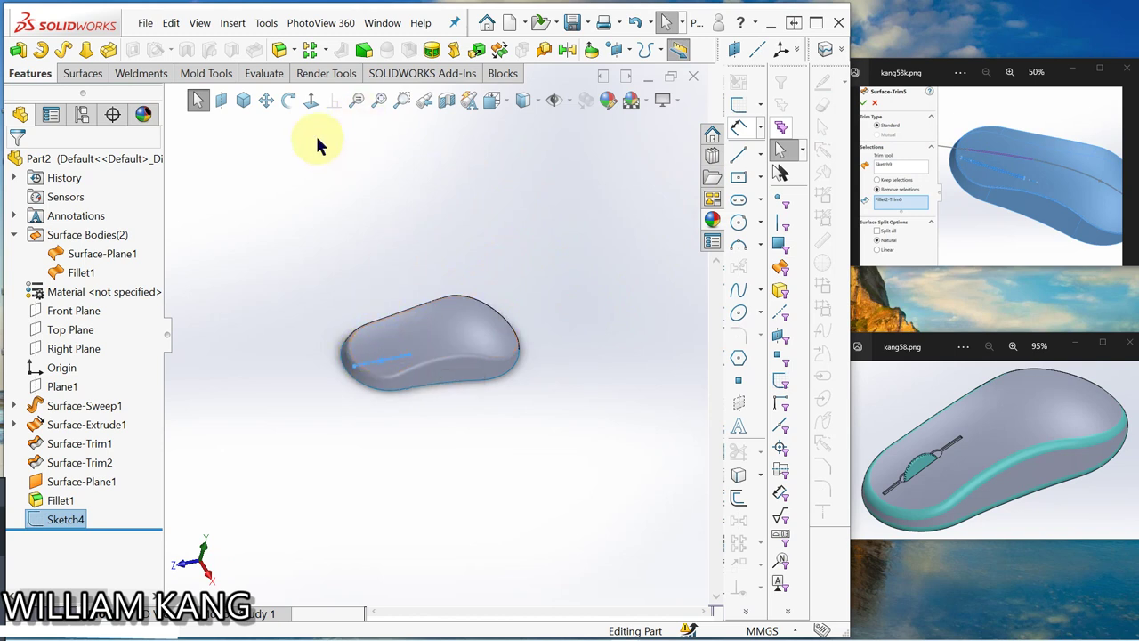
Trim the mouse body surface using Sketch4 as the trim tool, creating Surface-Trim3.
left_click(87, 73)
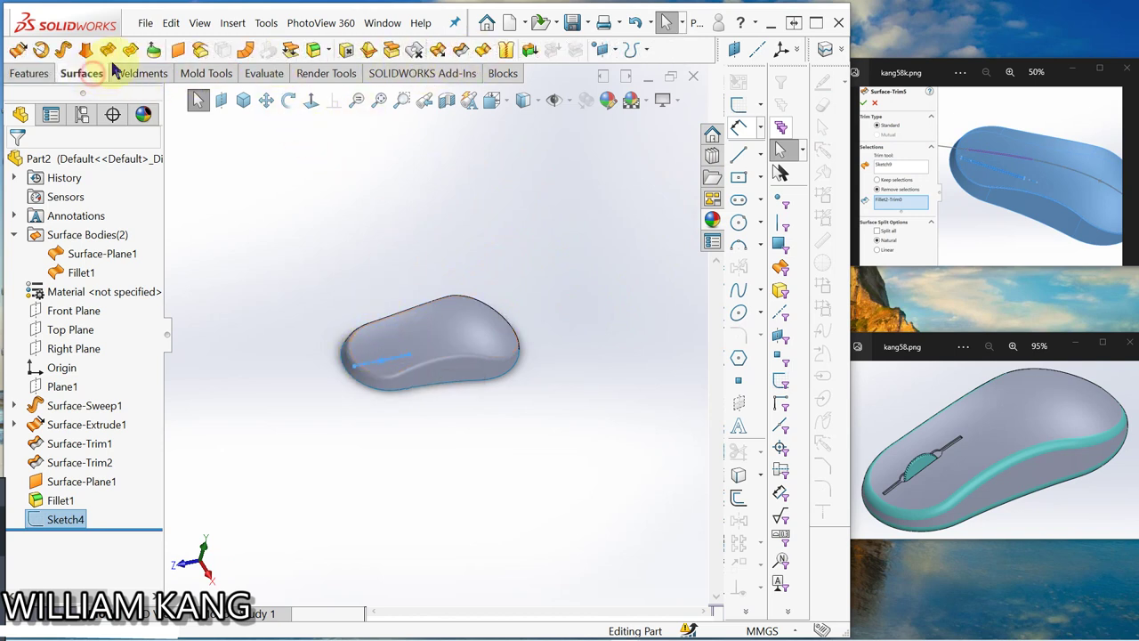
left_click(461, 49)
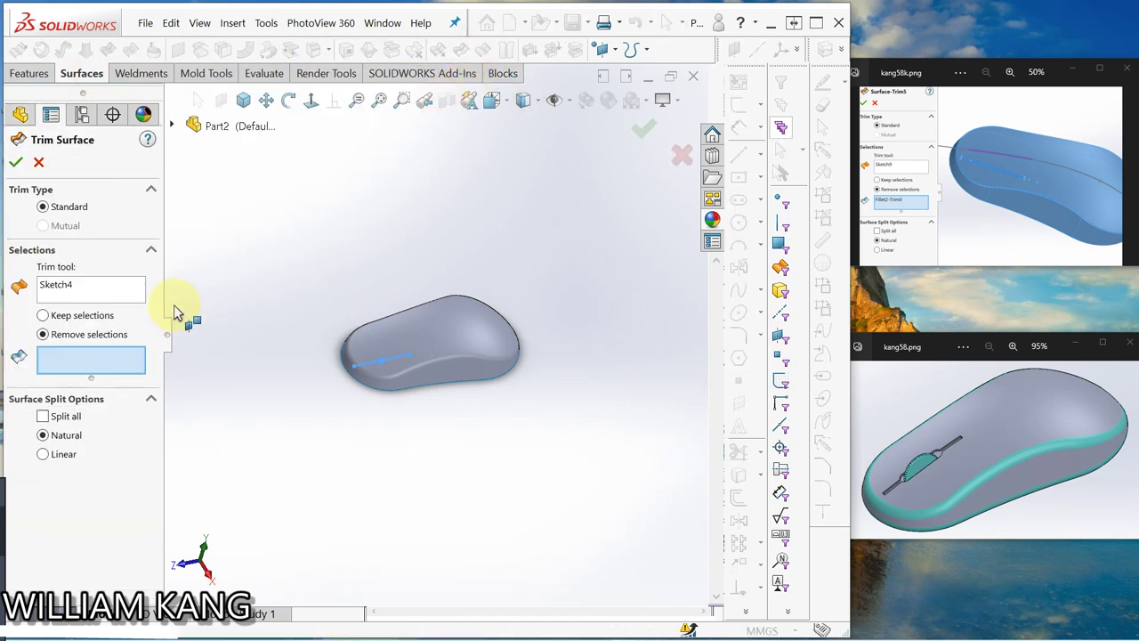
scroll(385, 322, "down", 5)
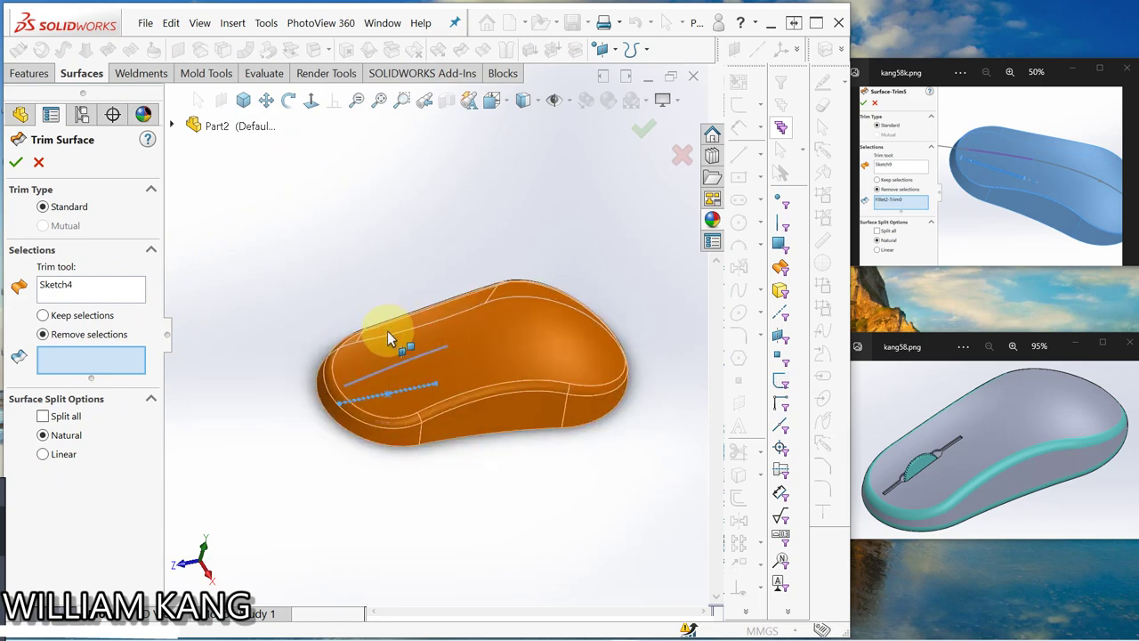
left_click(409, 388)
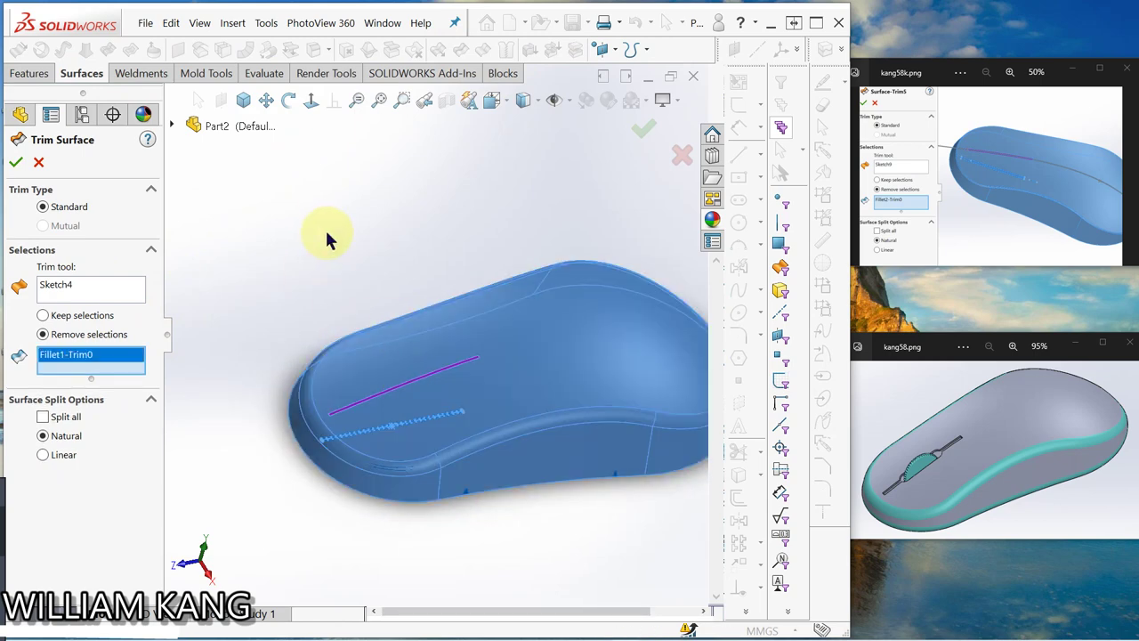
left_click(17, 165)
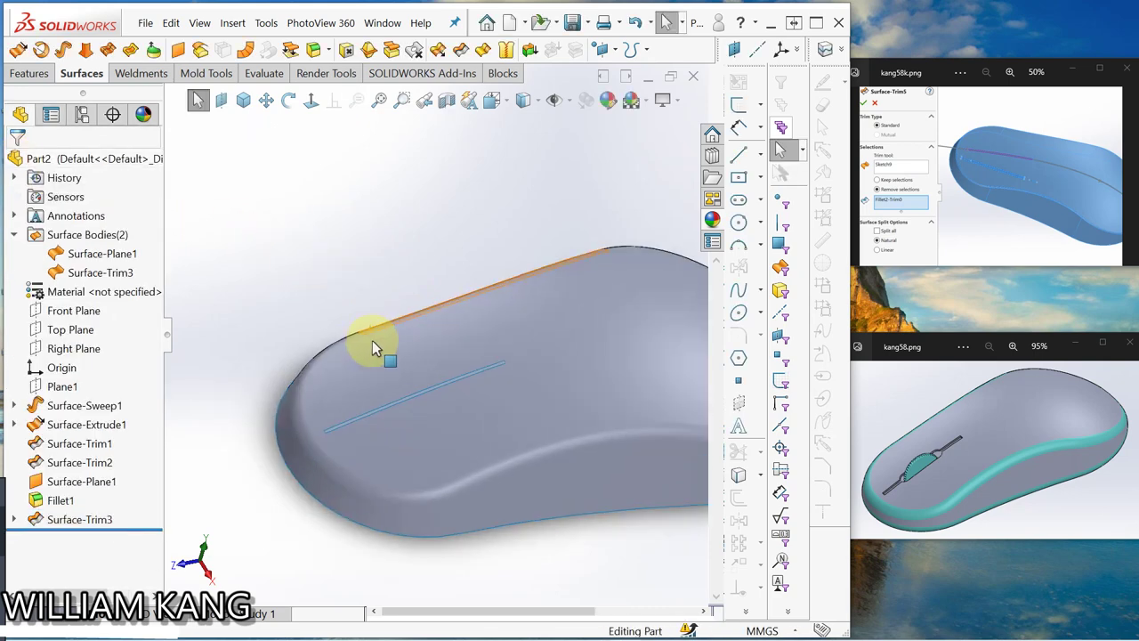
Orbit the model to a side view and adjust which item types are displayed.
scroll(465, 453, "down", 3)
scroll(394, 401, "down", 3)
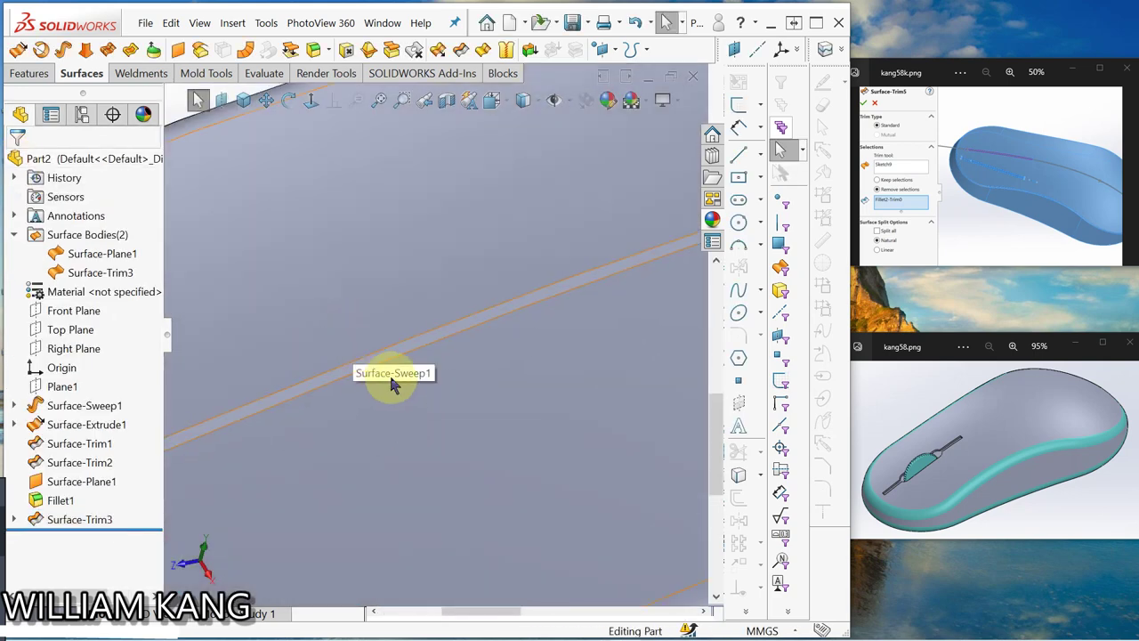
scroll(394, 383, "up", 6)
middle_click_drag(394, 364, 546, 89)
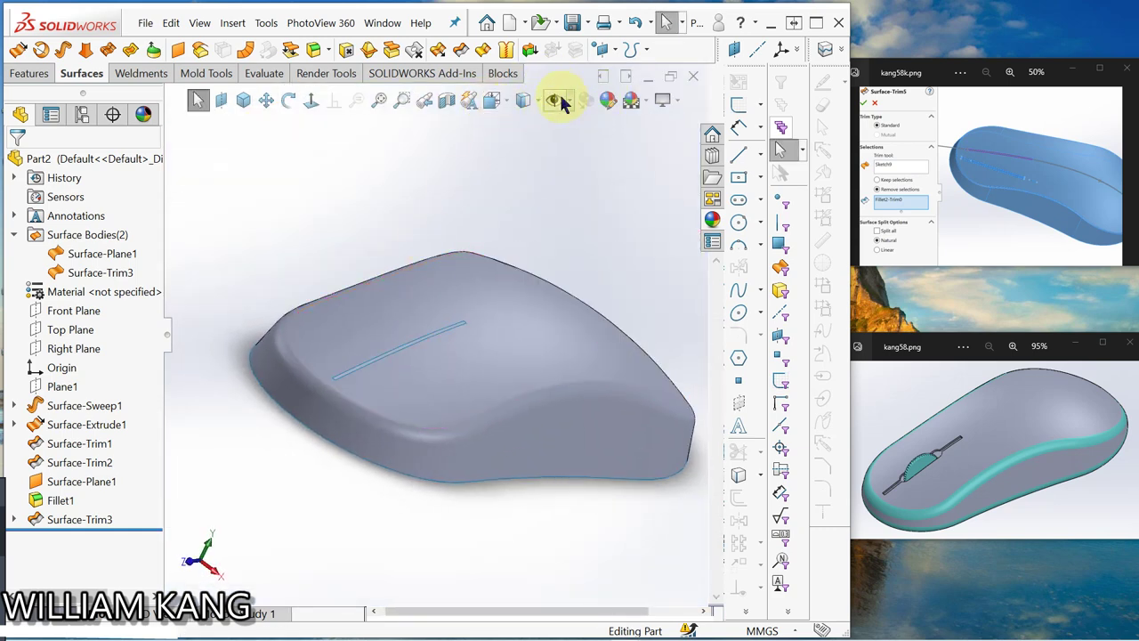
left_click(554, 103)
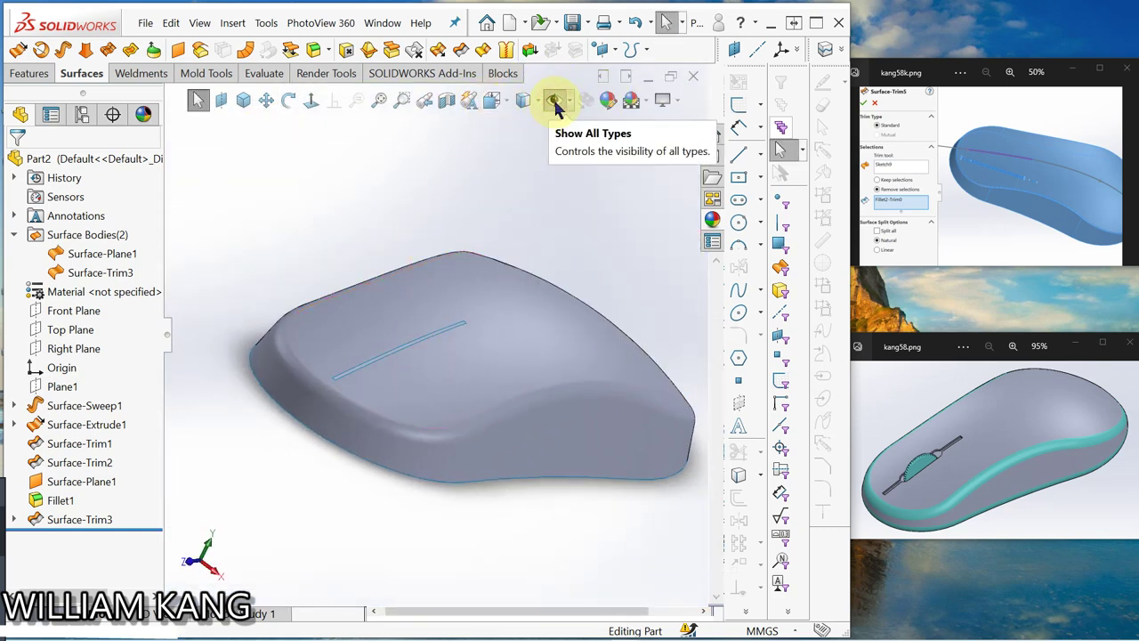
Cut a section view 21 mm into the model and inspect the cut.
left_click(448, 103)
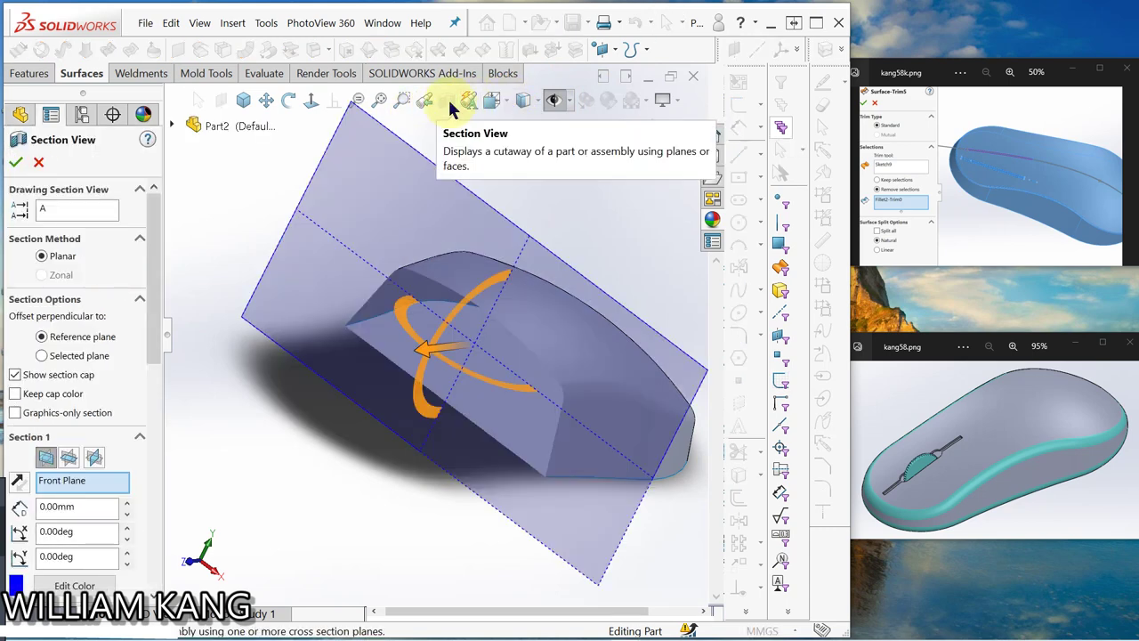
left_click_drag(435, 391, 381, 374)
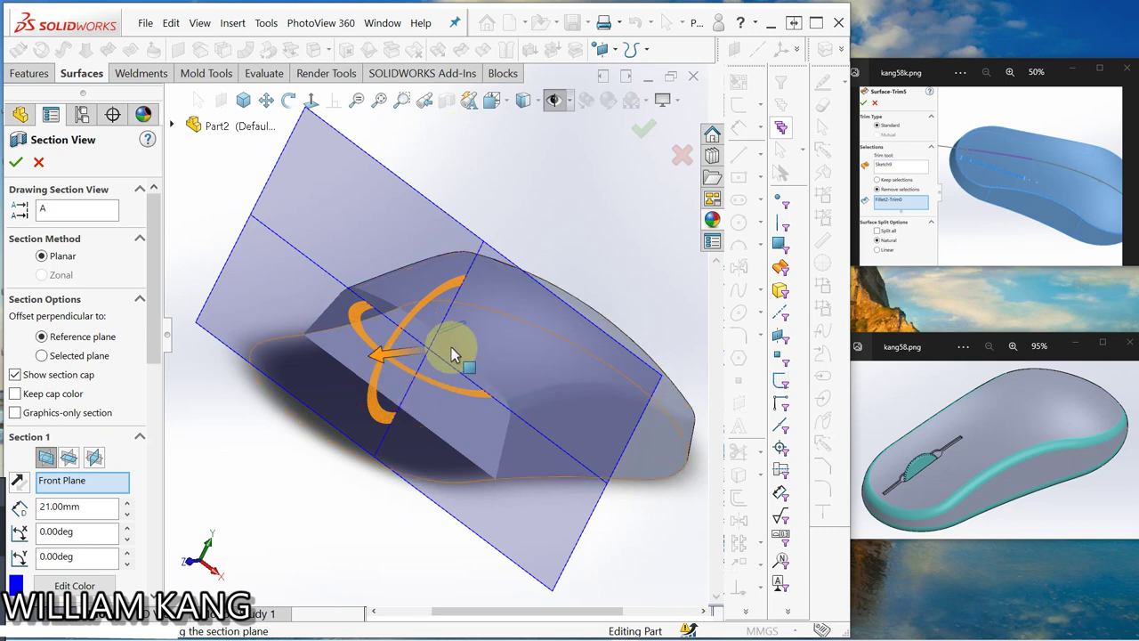
scroll(451, 348, "down", 3)
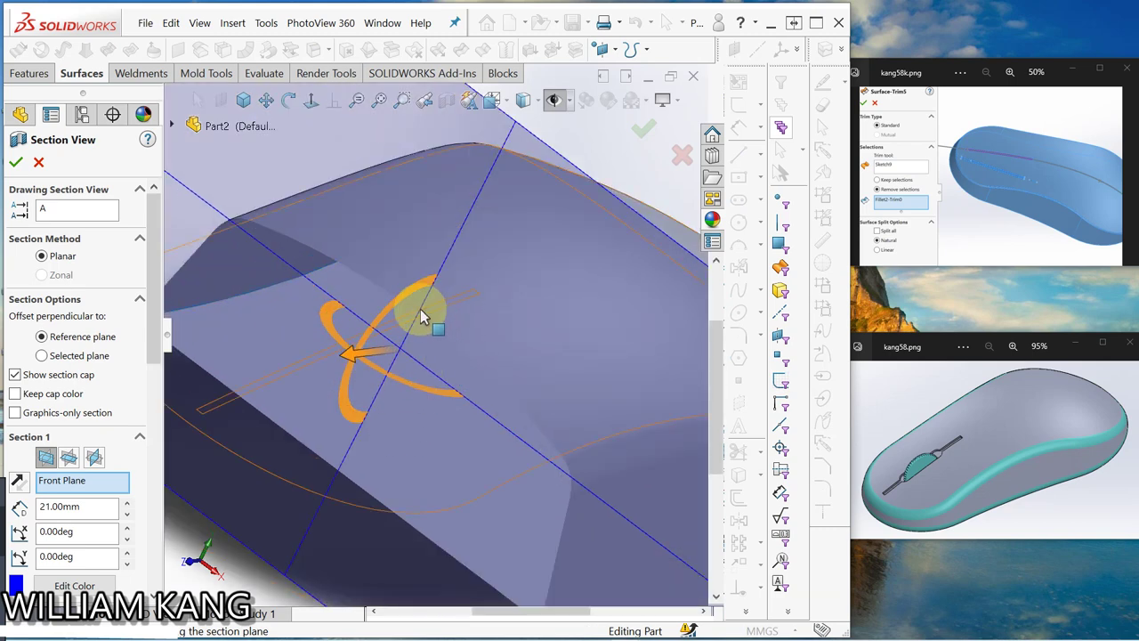
middle_click_drag(420, 436, 561, 236)
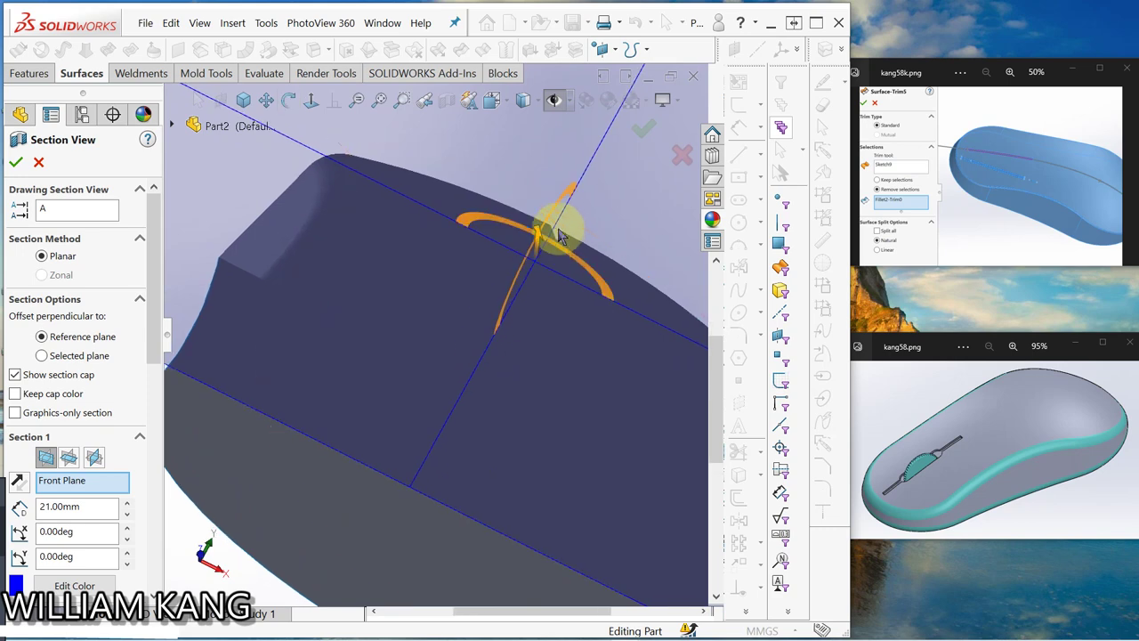
left_click(644, 131)
Turn the section view off and bring up the knit-step reference image kang58l.png.
middle_click_drag(633, 149, 526, 254)
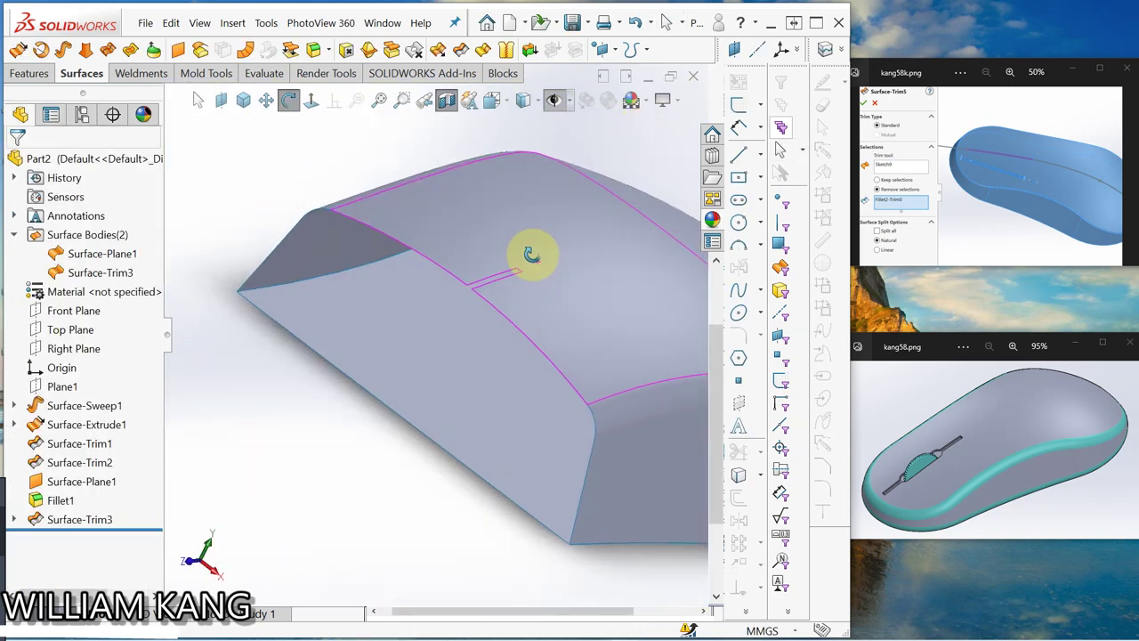
left_click(446, 102)
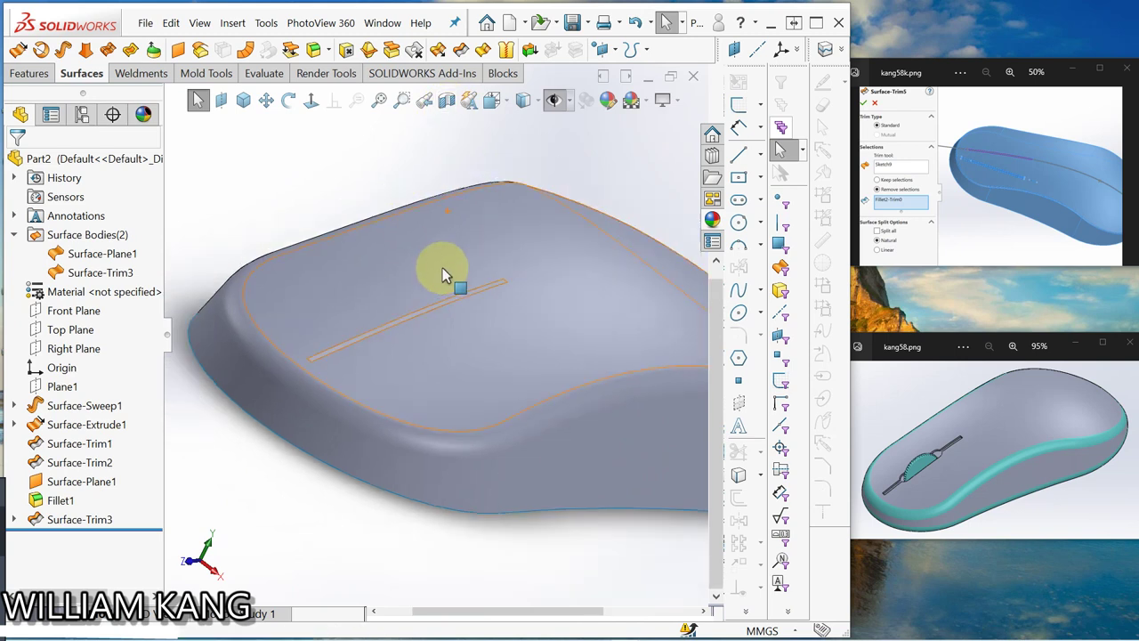
left_click(1130, 179)
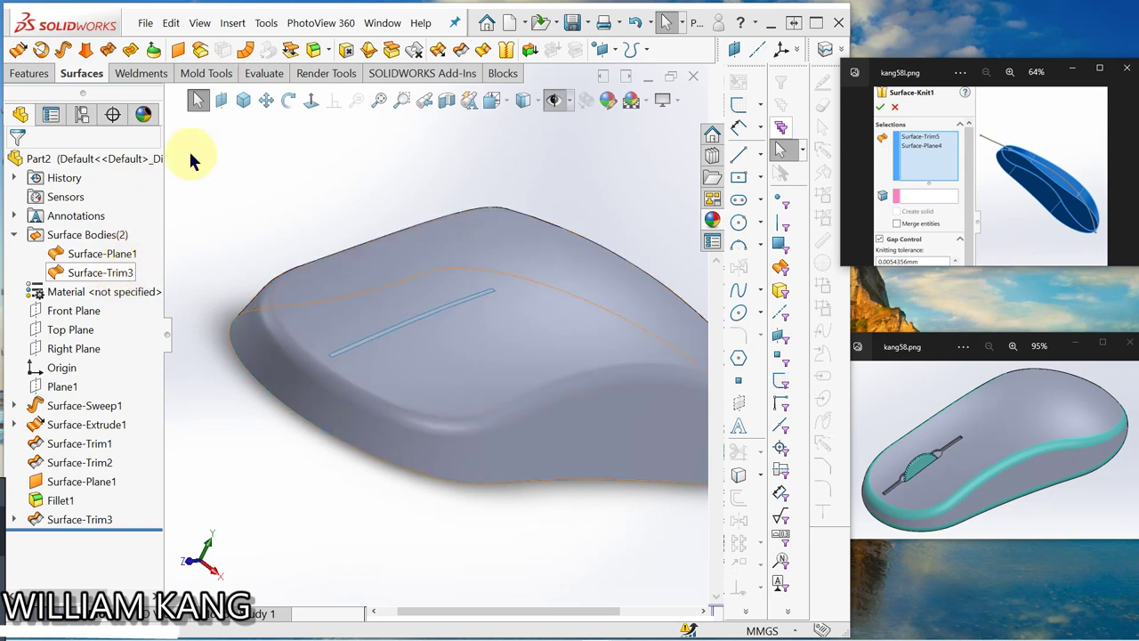
Knit Surface-Trim3 and the flat bottom Surface-Plane1 into one body, Surface-Knit1.
left_click(507, 51)
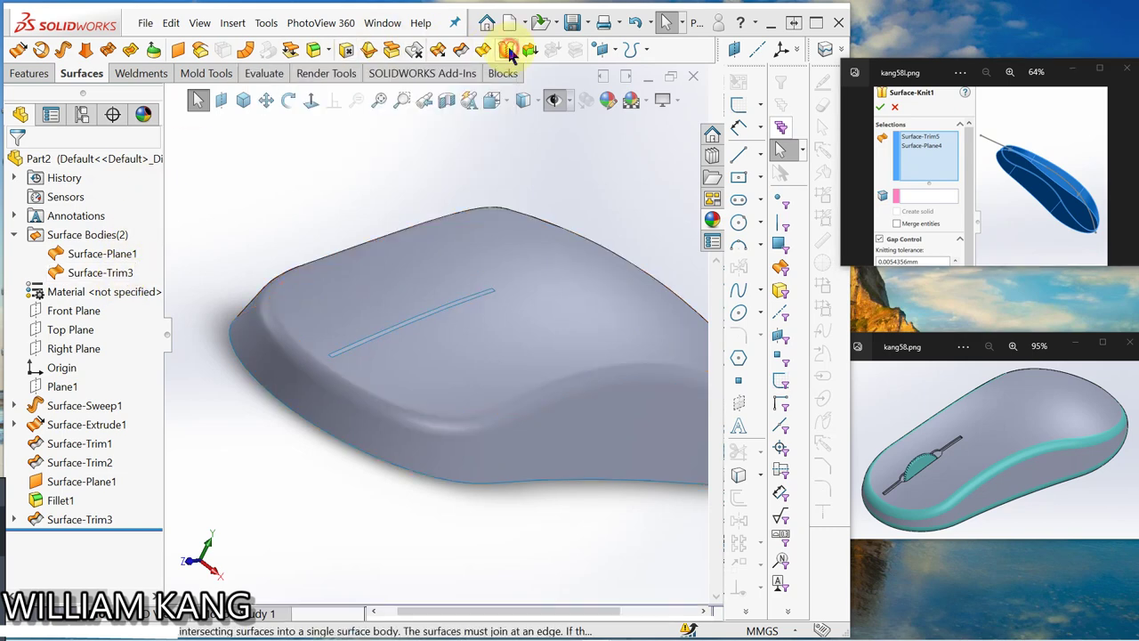
left_click(349, 293)
middle_click_drag(297, 495, 369, 299)
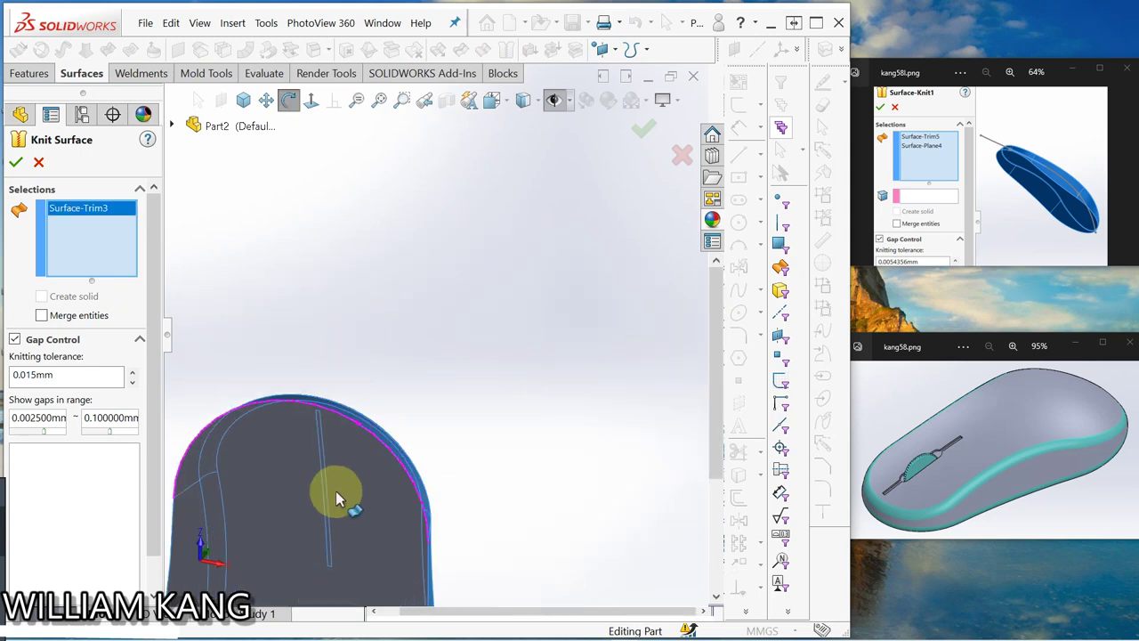
left_click(347, 485)
left_click(334, 458)
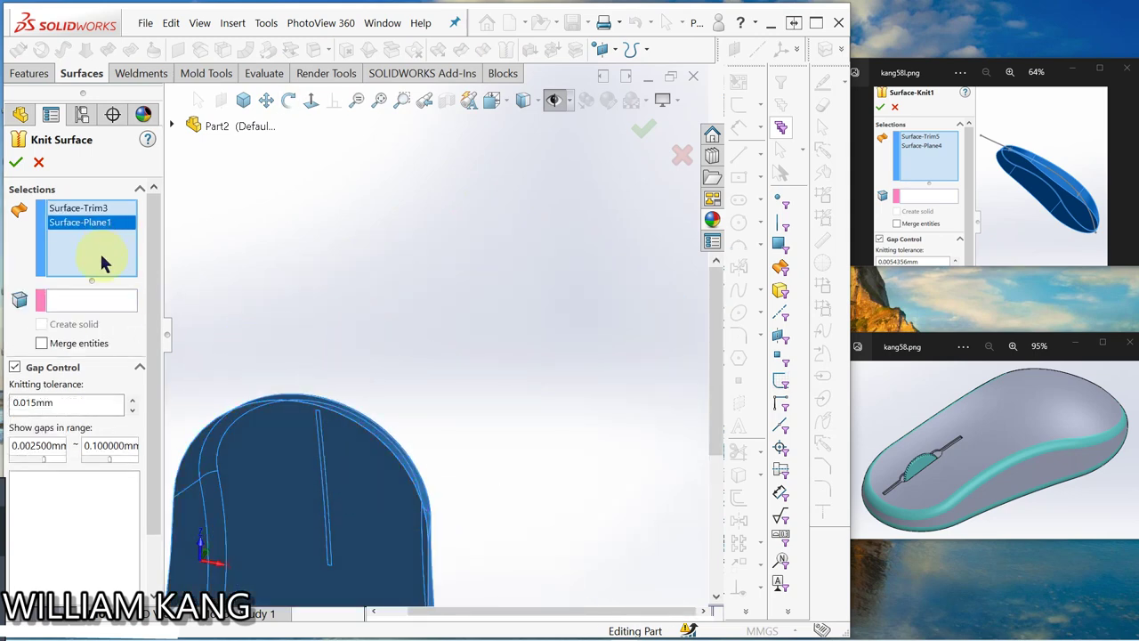
left_click(17, 164)
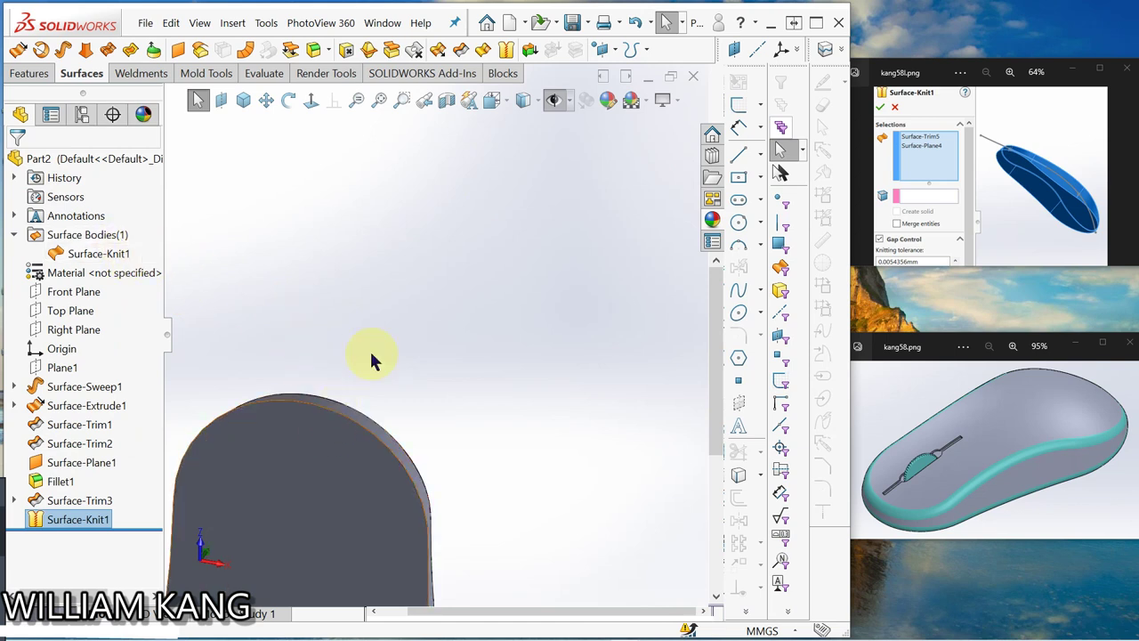
Return to Isometric view and show the fillet reference image.
left_click(250, 104)
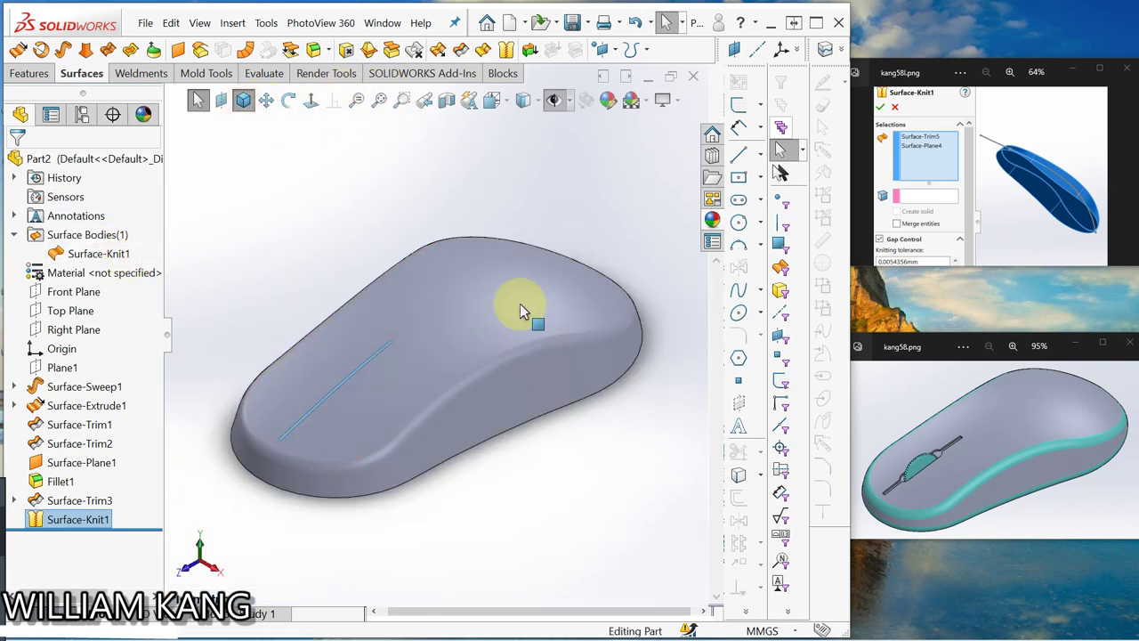
left_click(1128, 182)
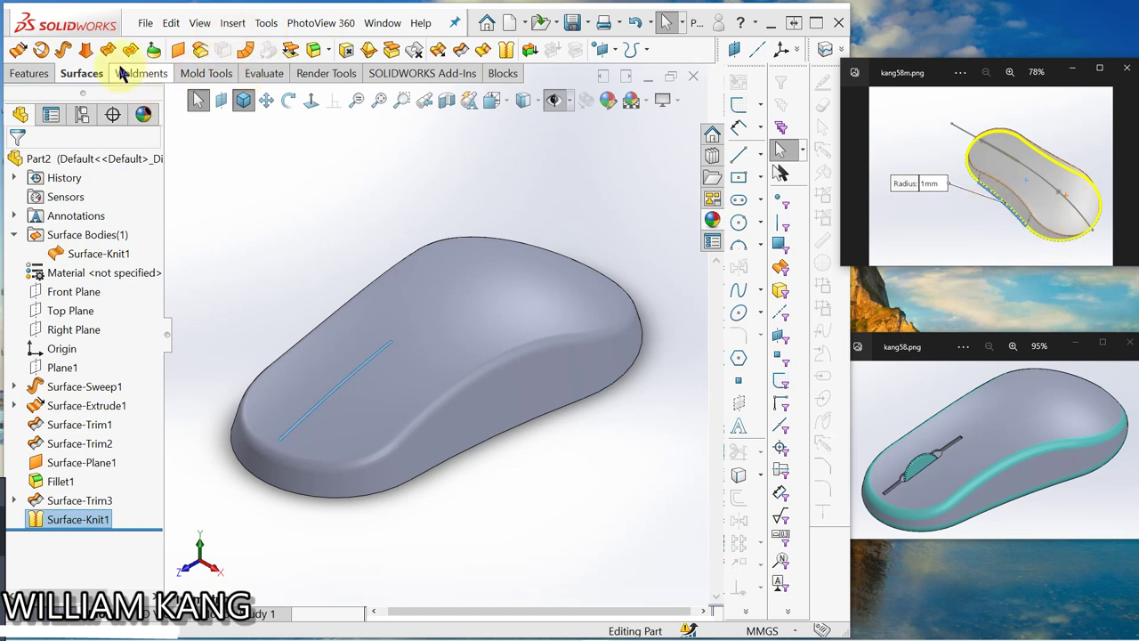
left_click(314, 51)
Try a 2 mm fillet on the bottom face, then cancel it.
left_click(314, 51)
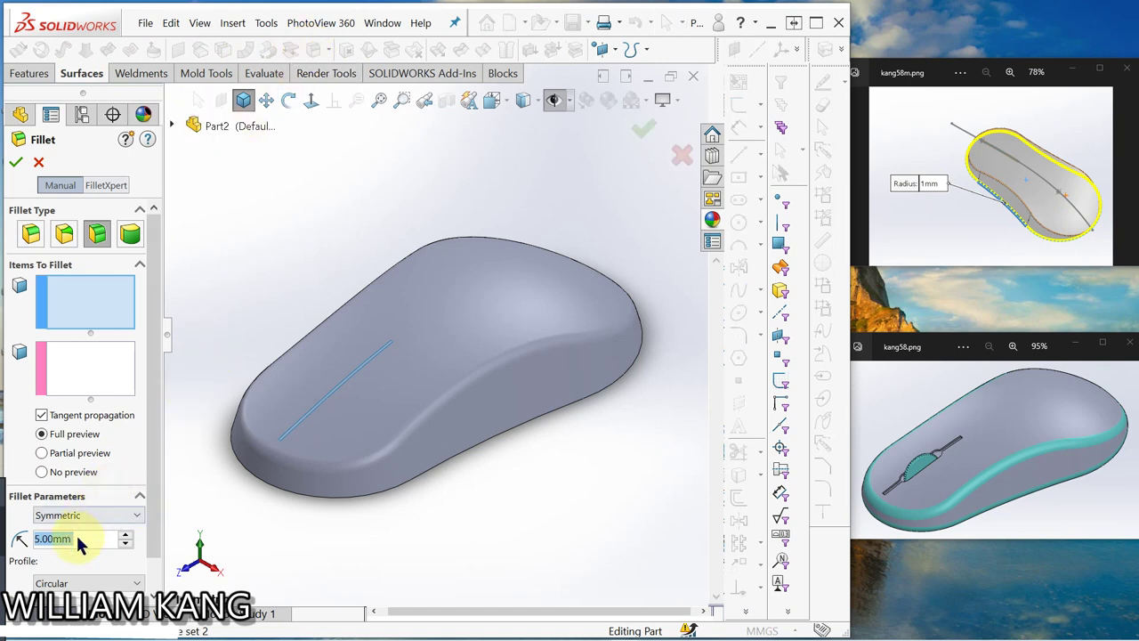
type("2")
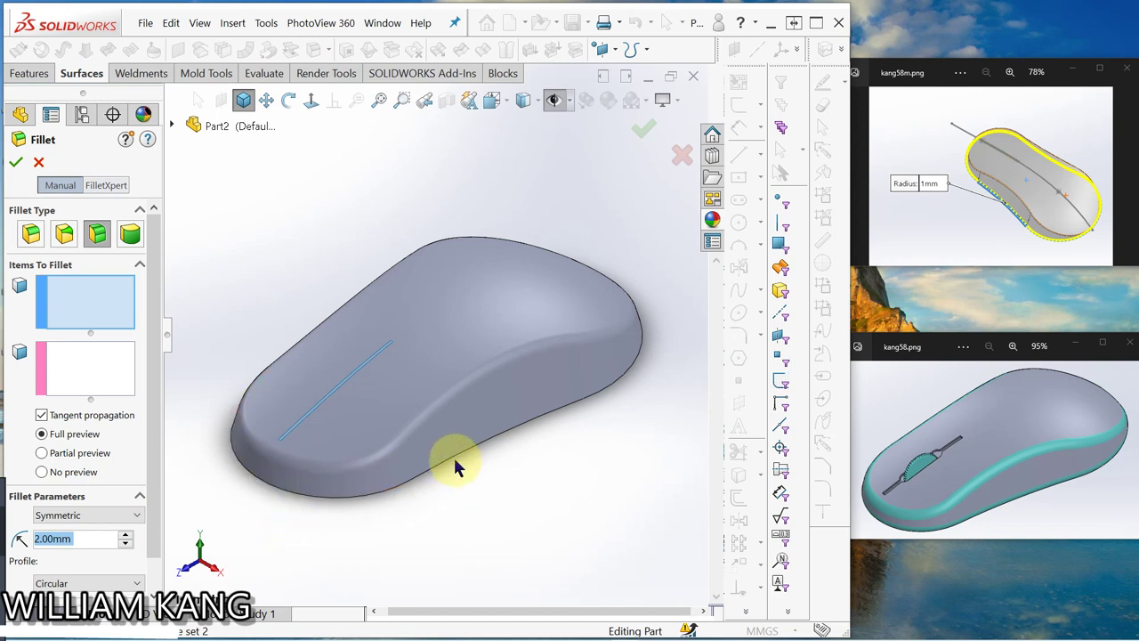
middle_click_drag(456, 463, 430, 353)
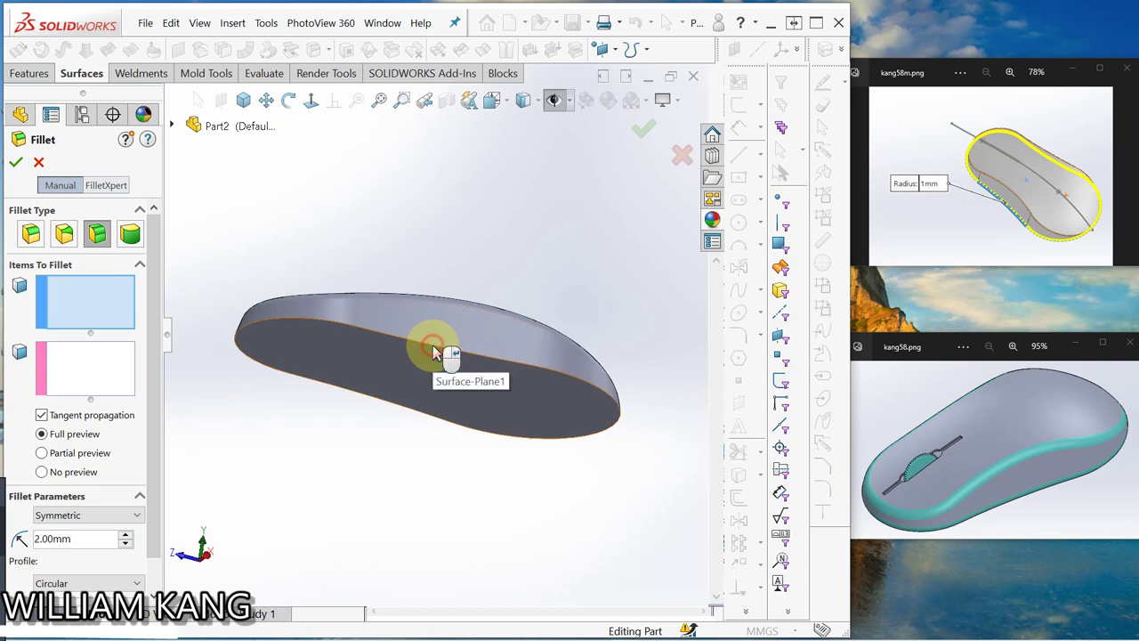
left_click(434, 349)
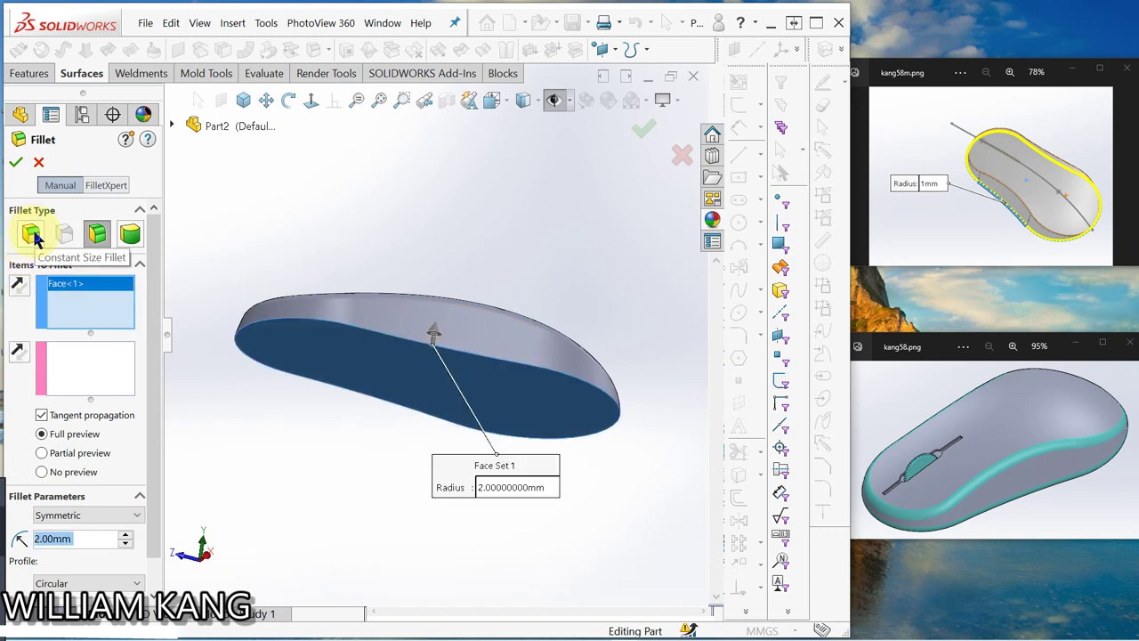
left_click(39, 162)
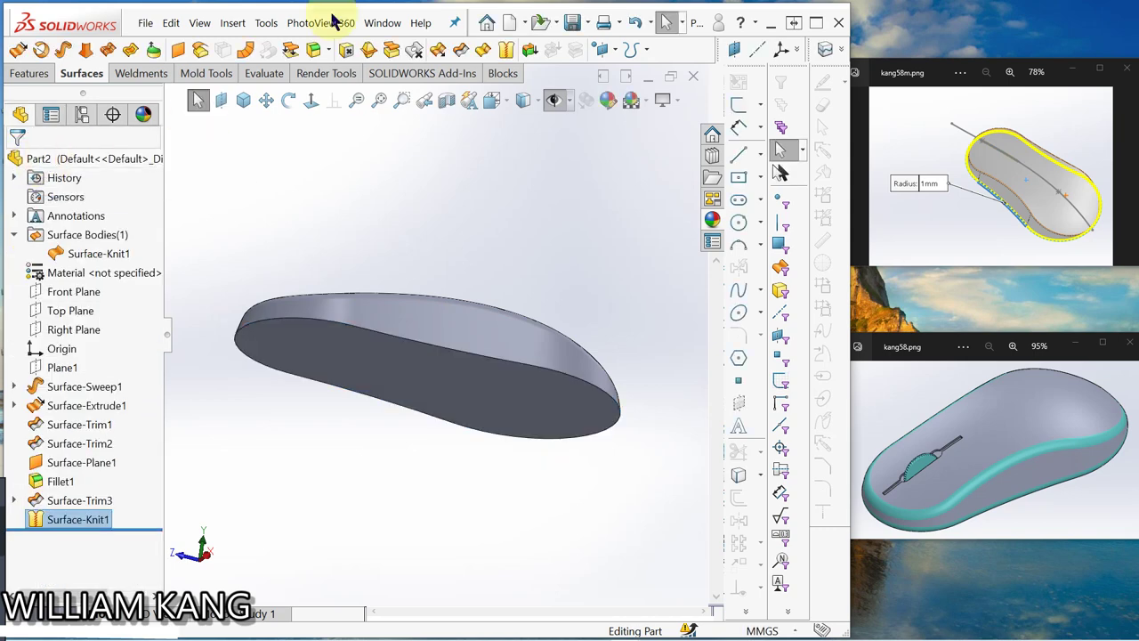
Round the body's bottom edge with a 2 mm constant-size fillet, Fillet2.
left_click(313, 52)
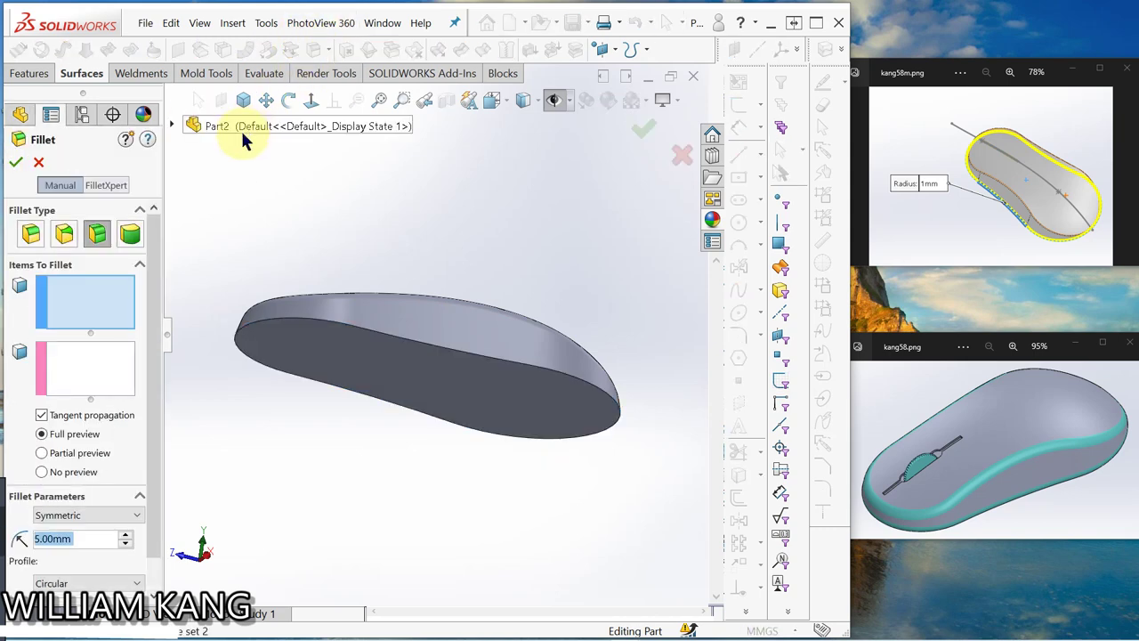
left_click(32, 236)
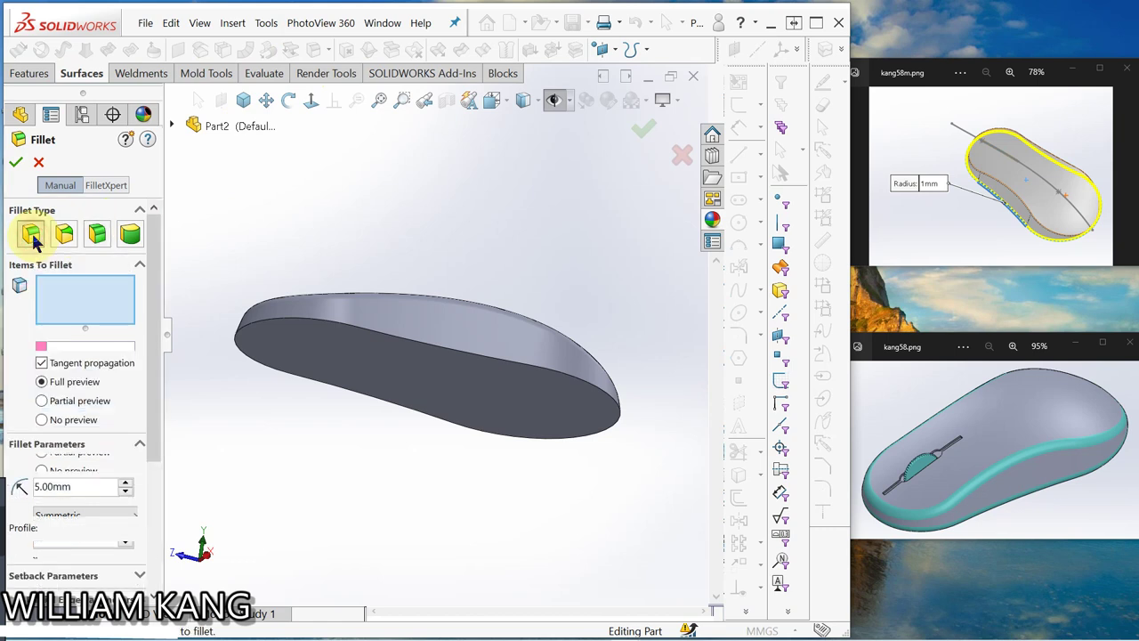
left_click(368, 334)
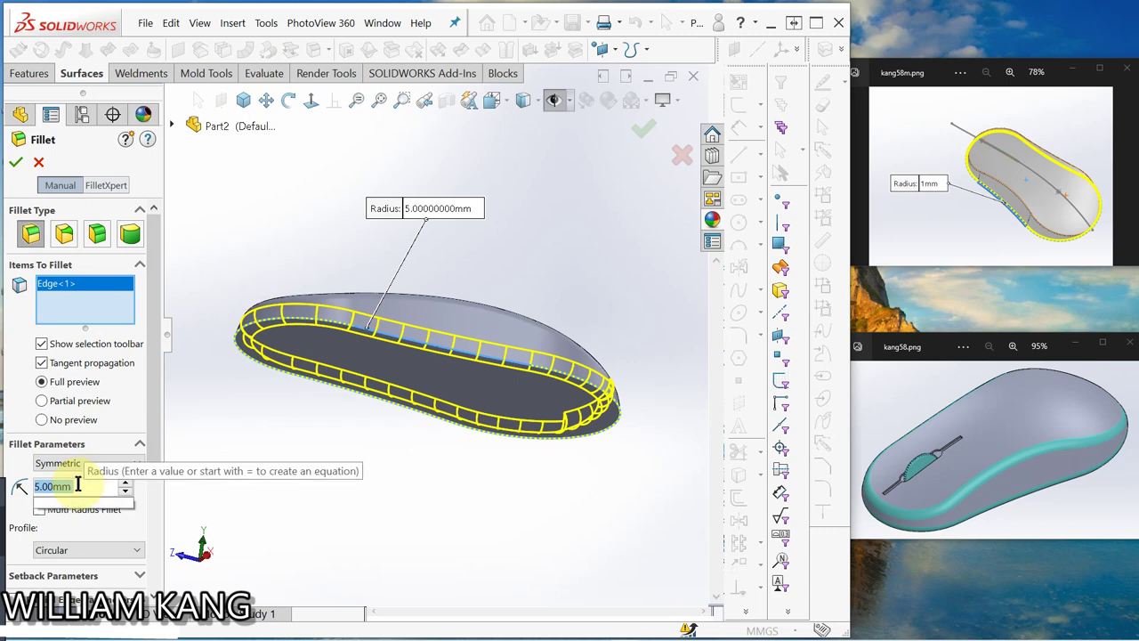
type("2")
key("Return")
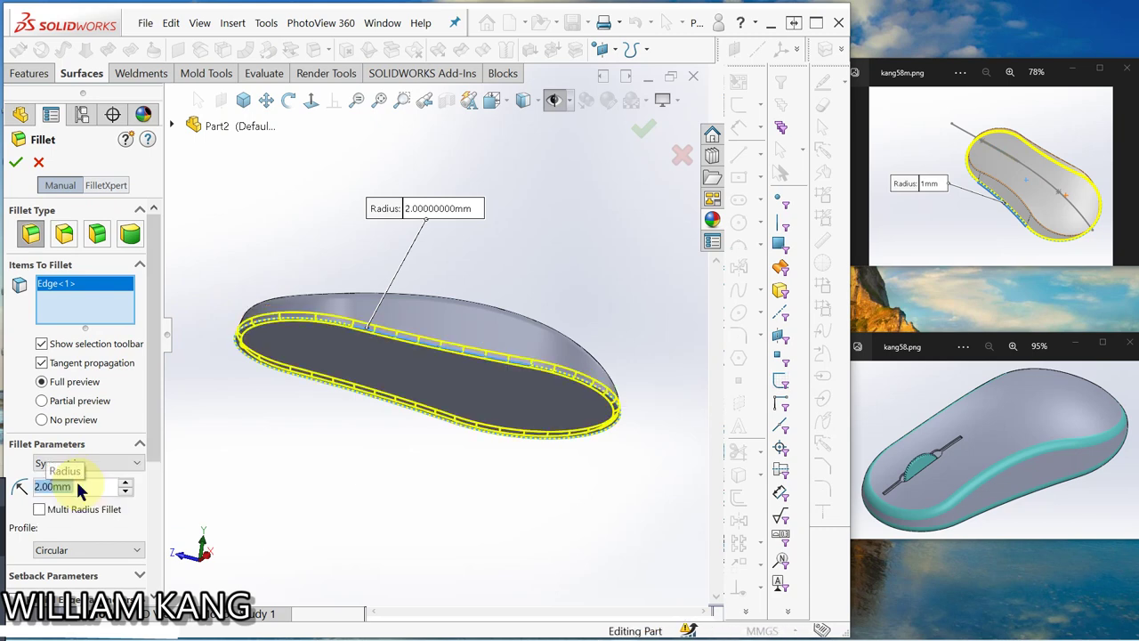
left_click(16, 164)
mouse_move(289, 235)
middle_mouse_down()
mouse_move(309, 325)
mouse_move(305, 272)
mouse_move(305, 300)
middle_mouse_up()
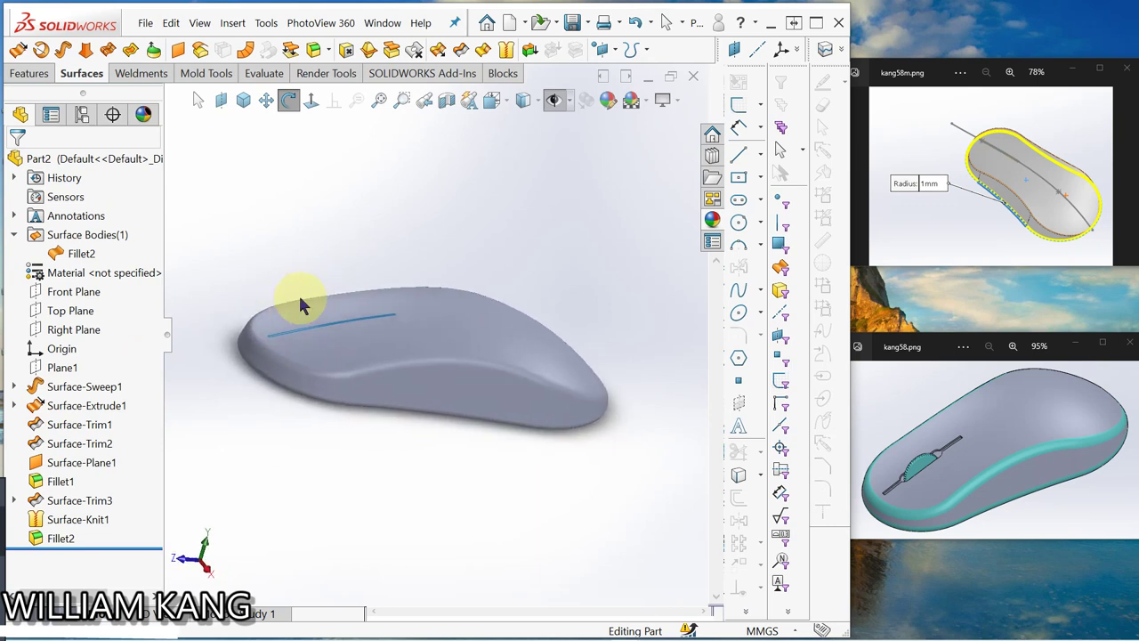
left_click(1133, 181)
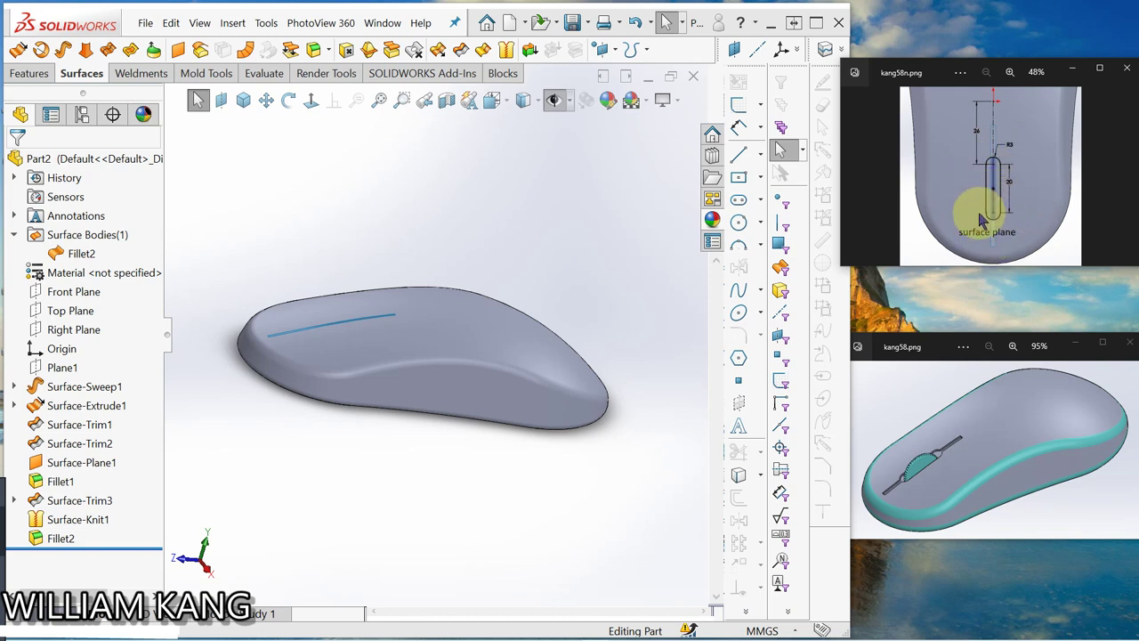
Start a sketch on the flat bottom face and draw a vertical centerline up from the origin.
middle_click_drag(614, 247, 632, 105)
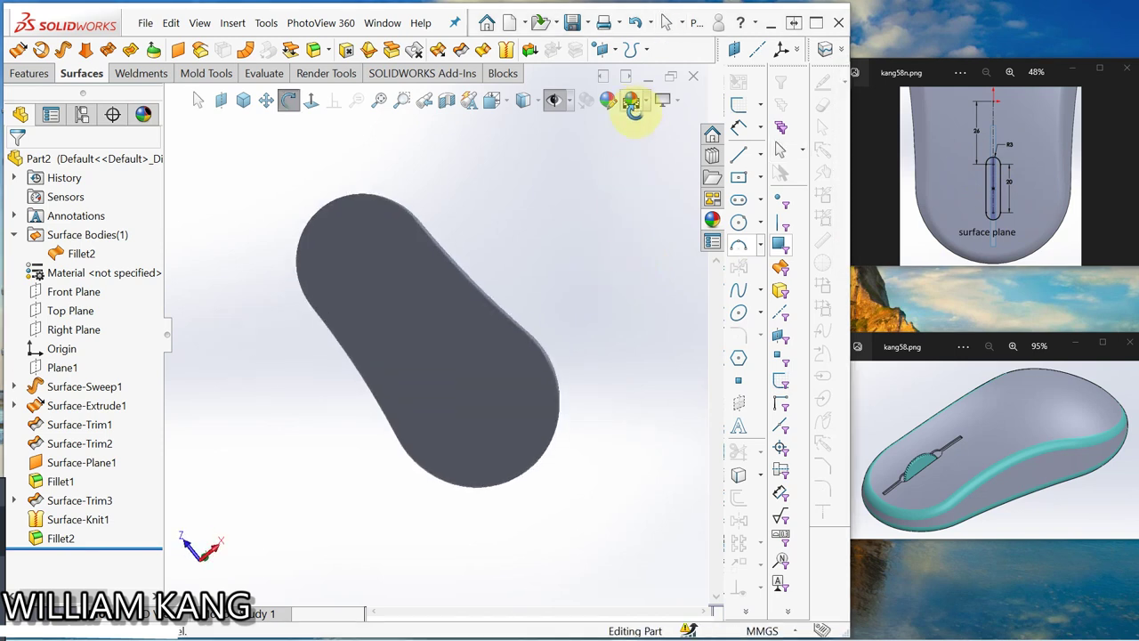
left_click(379, 273)
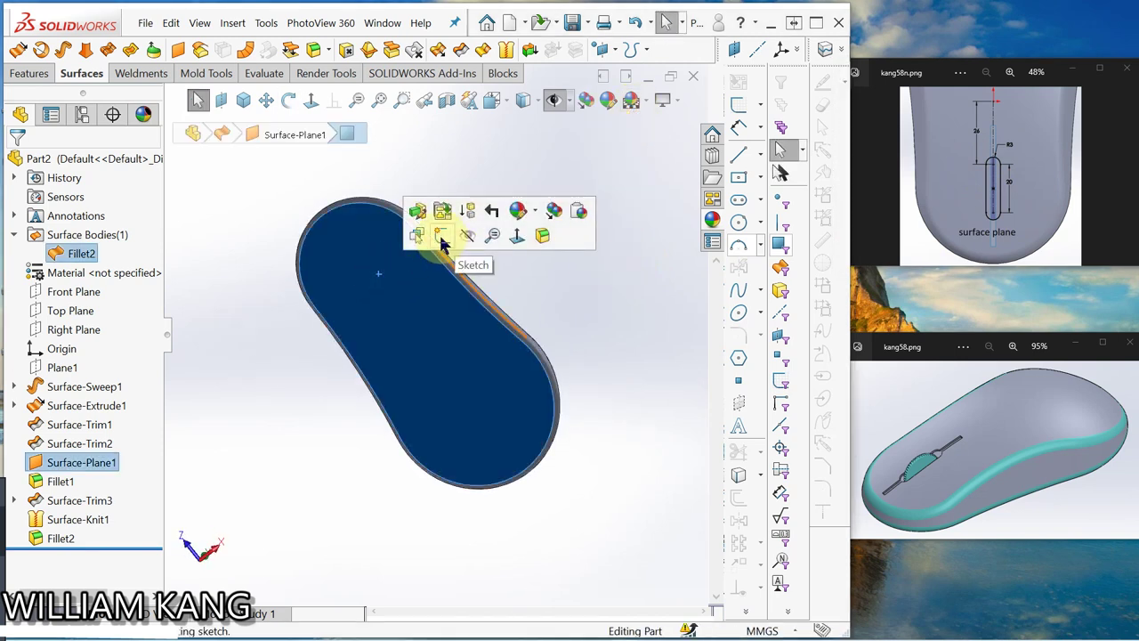
left_click(441, 236)
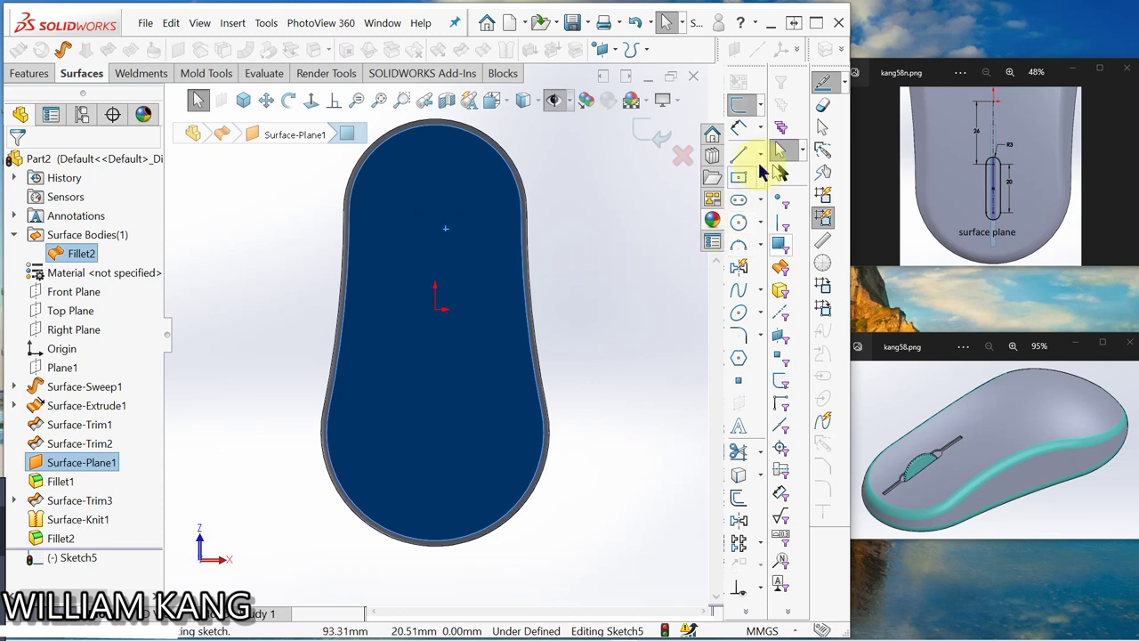
left_click(761, 159)
left_click(744, 175)
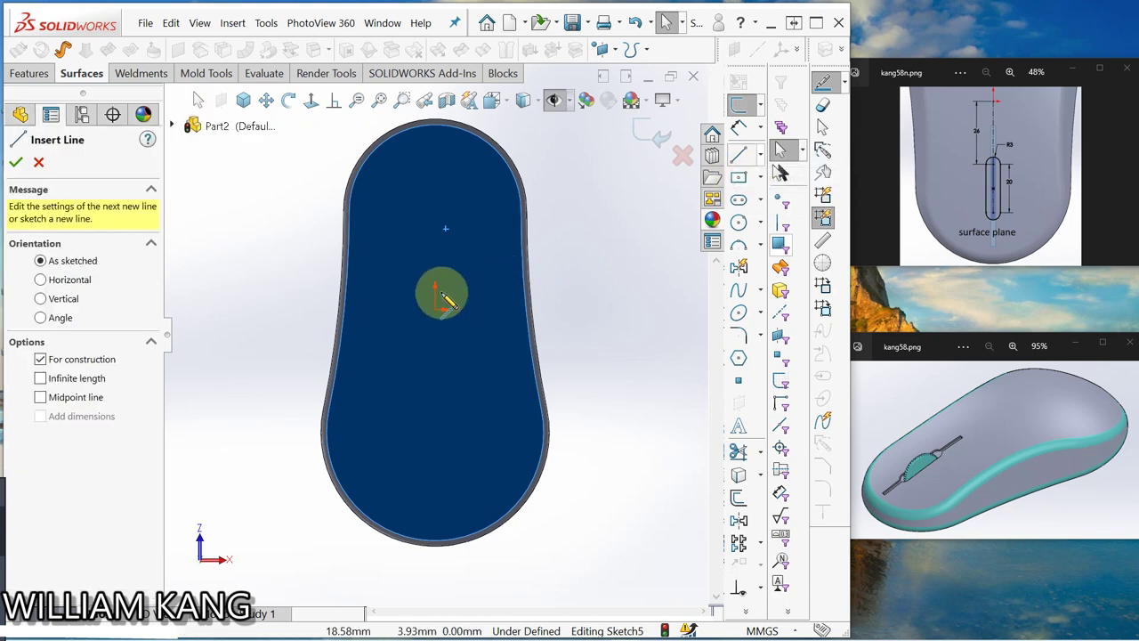
left_click(436, 309)
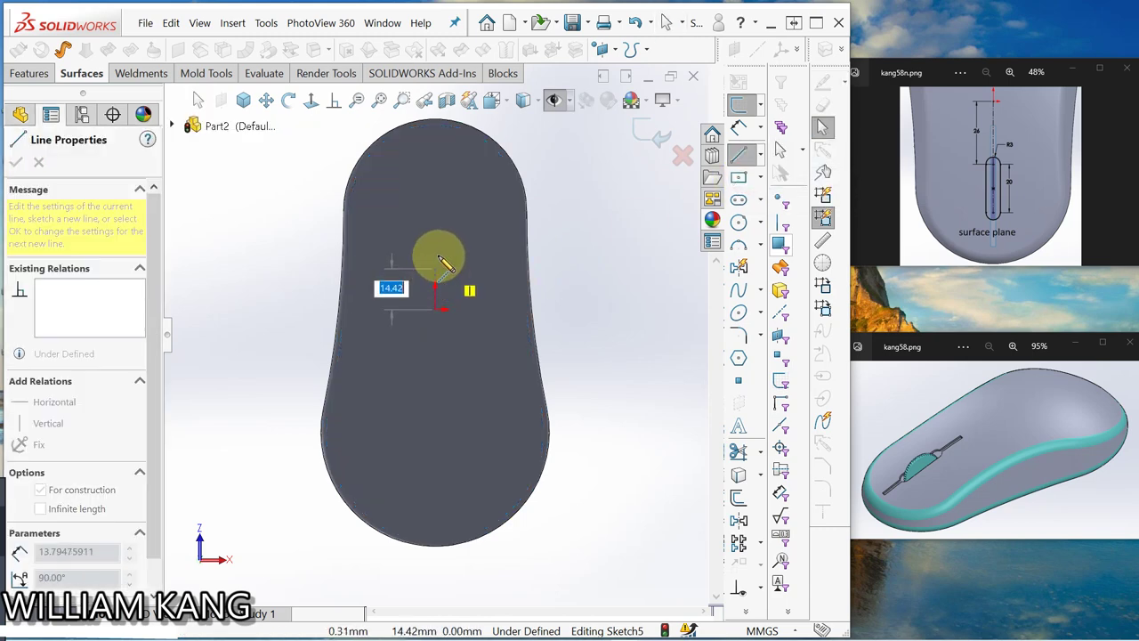
left_click(435, 263)
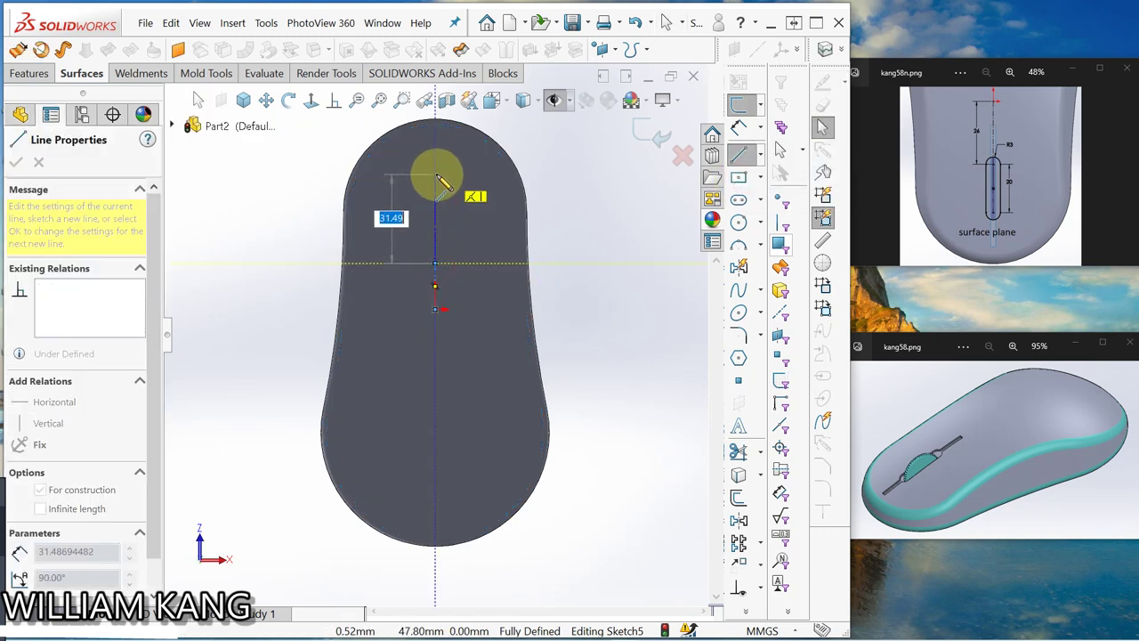
left_click(435, 174)
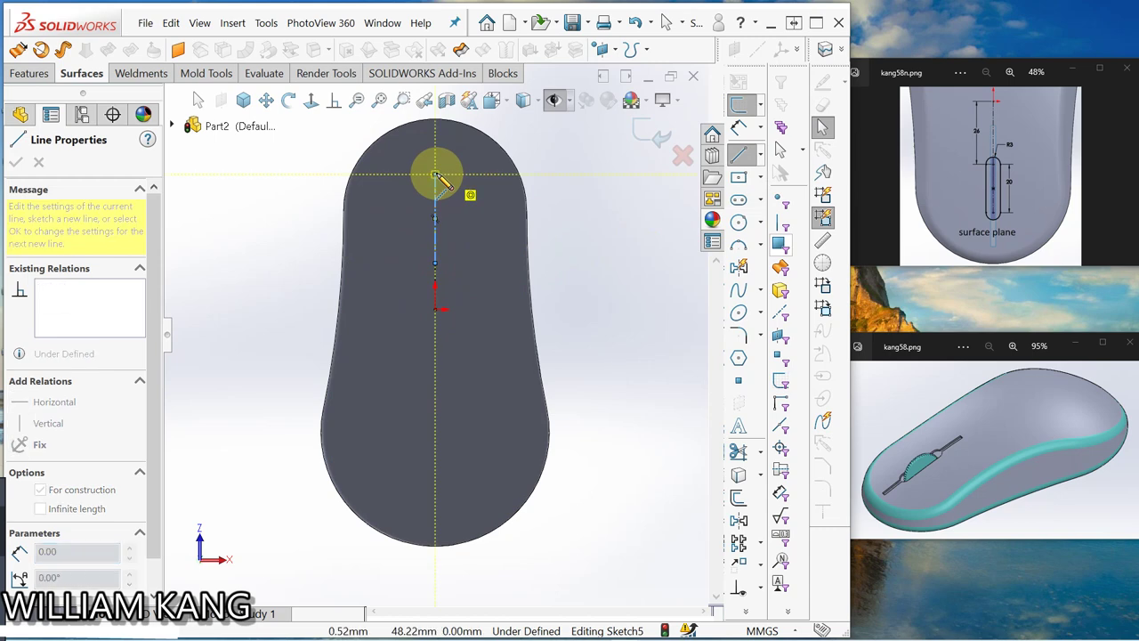
key("Escape")
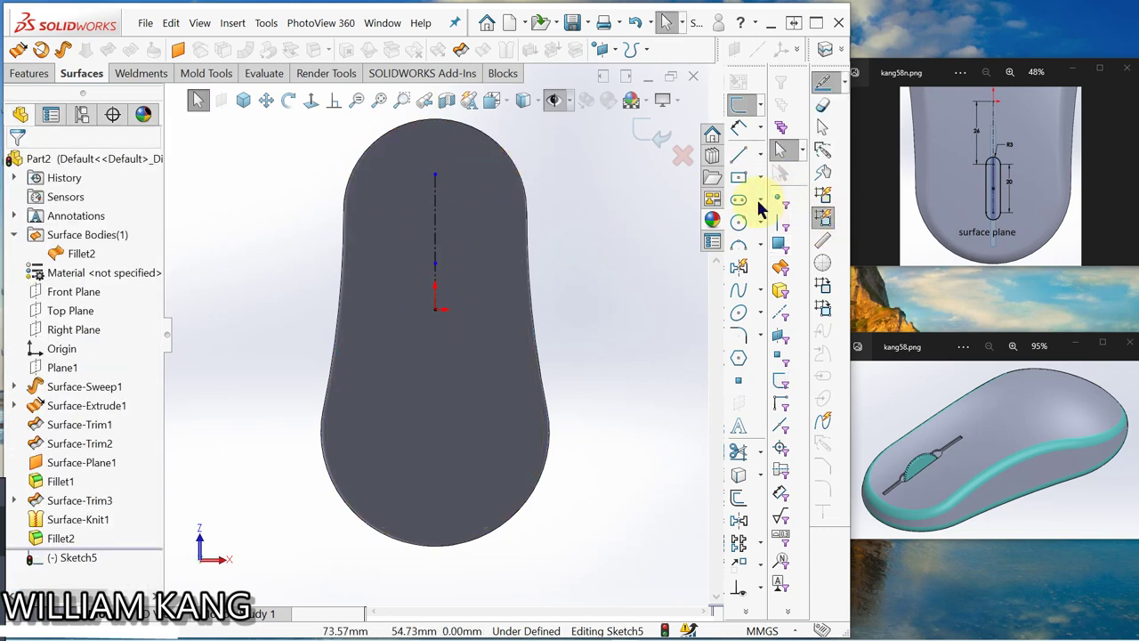
Draw a straight slot from the centerline's top end down along it.
left_click(744, 204)
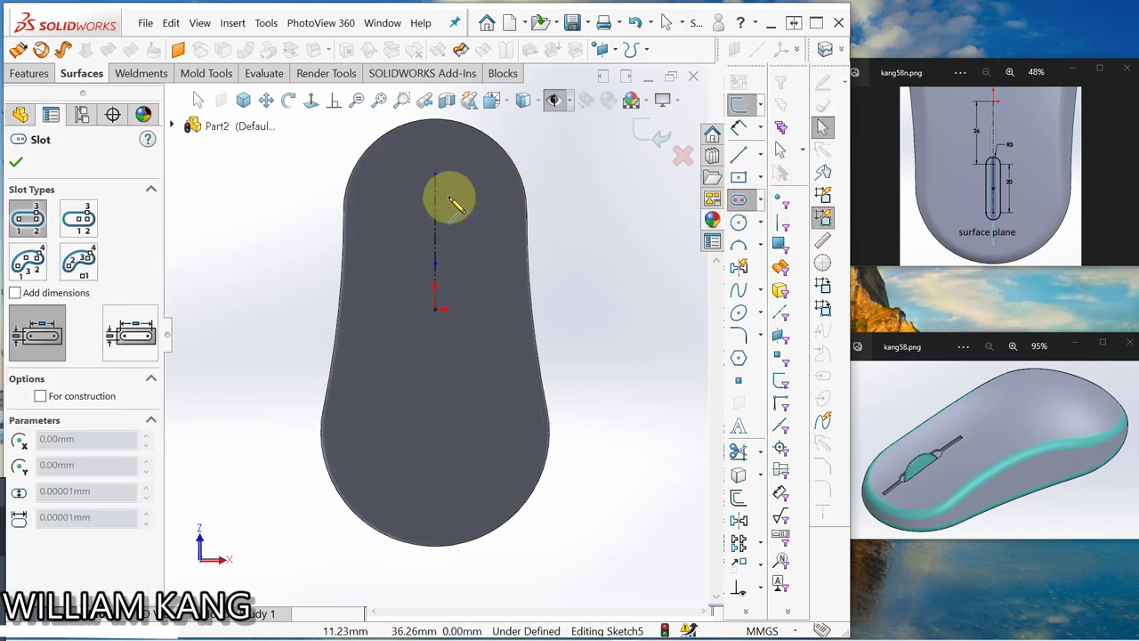
left_click(435, 175)
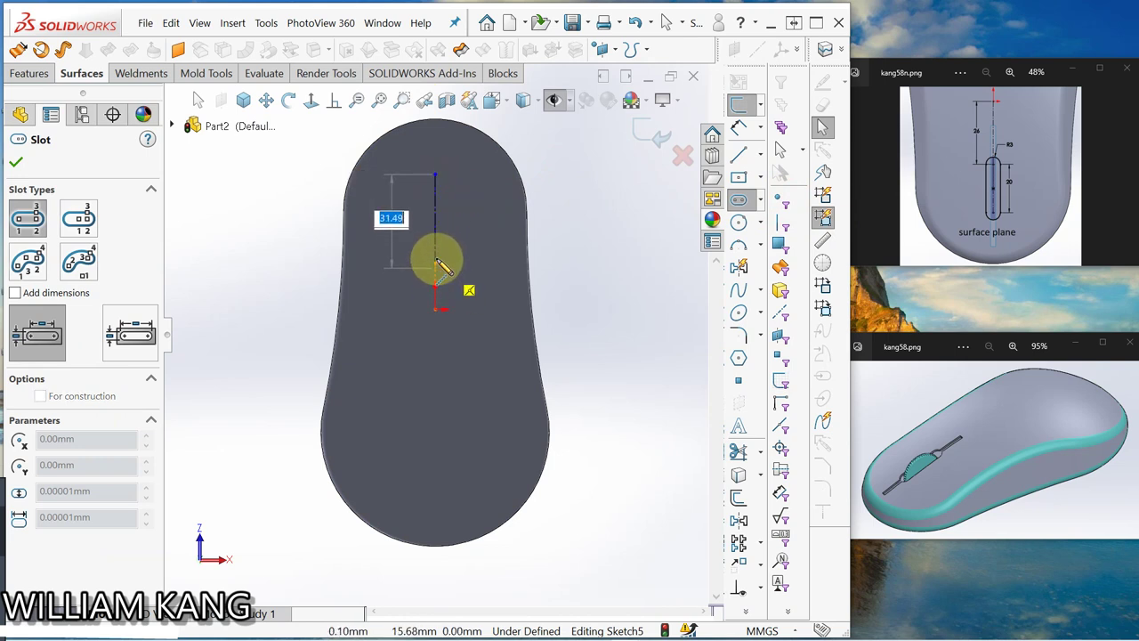
left_click(440, 258)
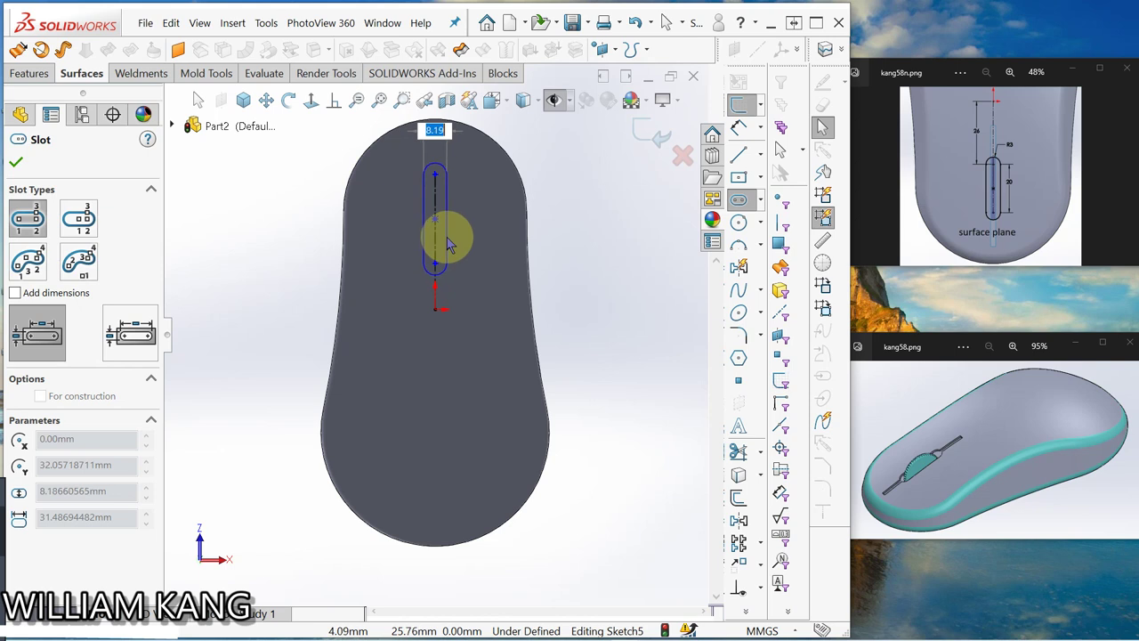
left_click(449, 241)
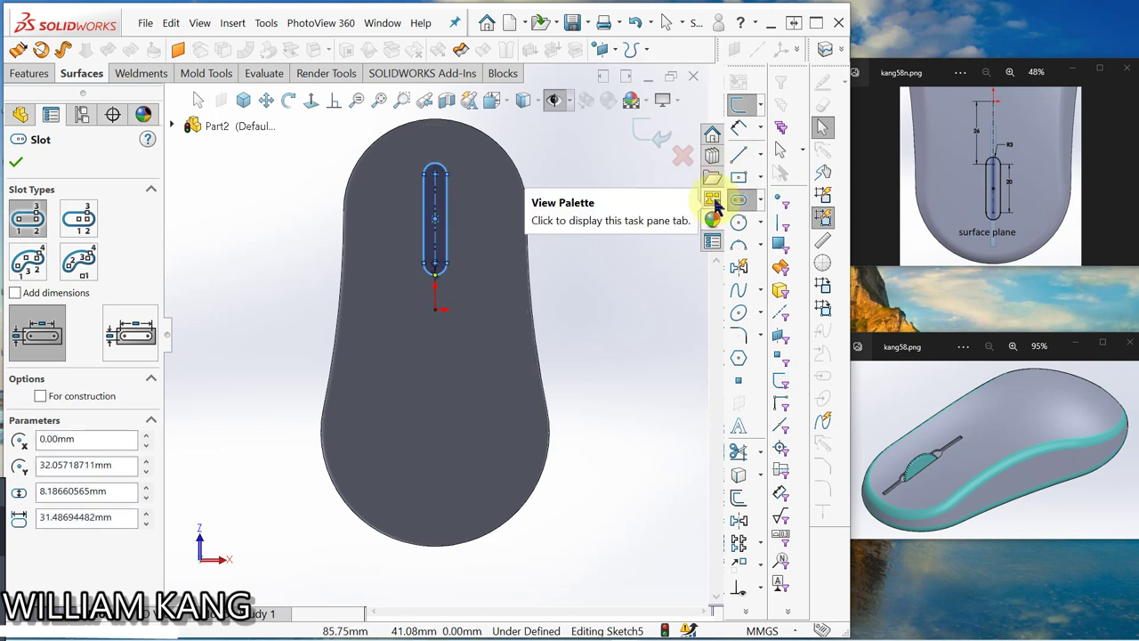
left_click(744, 132)
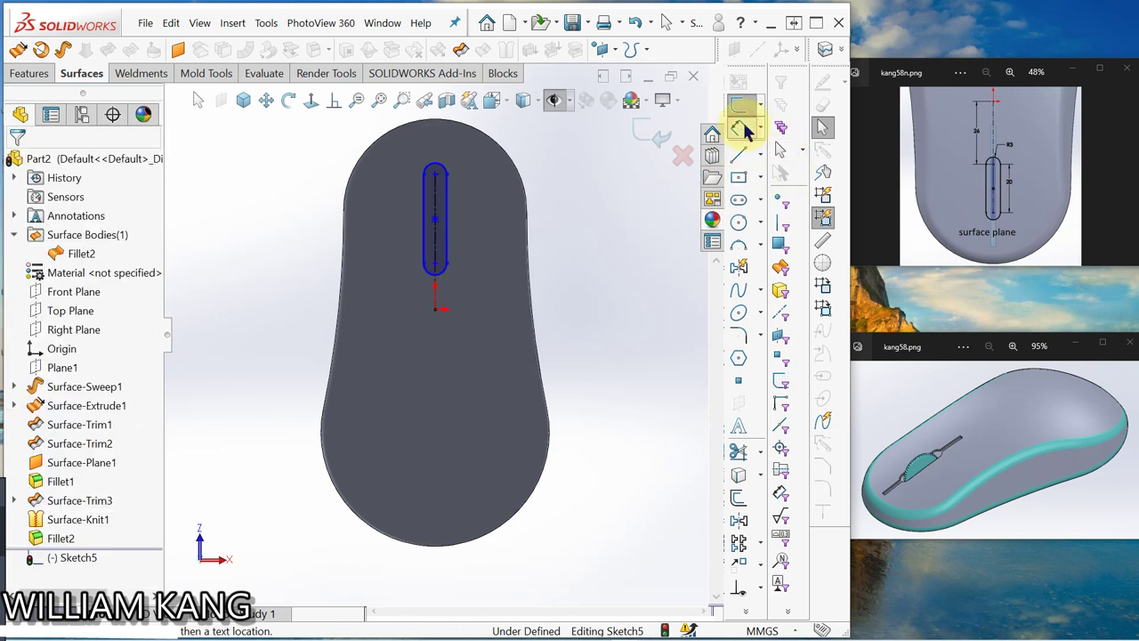
Dimension the slot to 20 mm long and 26 mm from the origin.
left_click(452, 219)
left_click(468, 220)
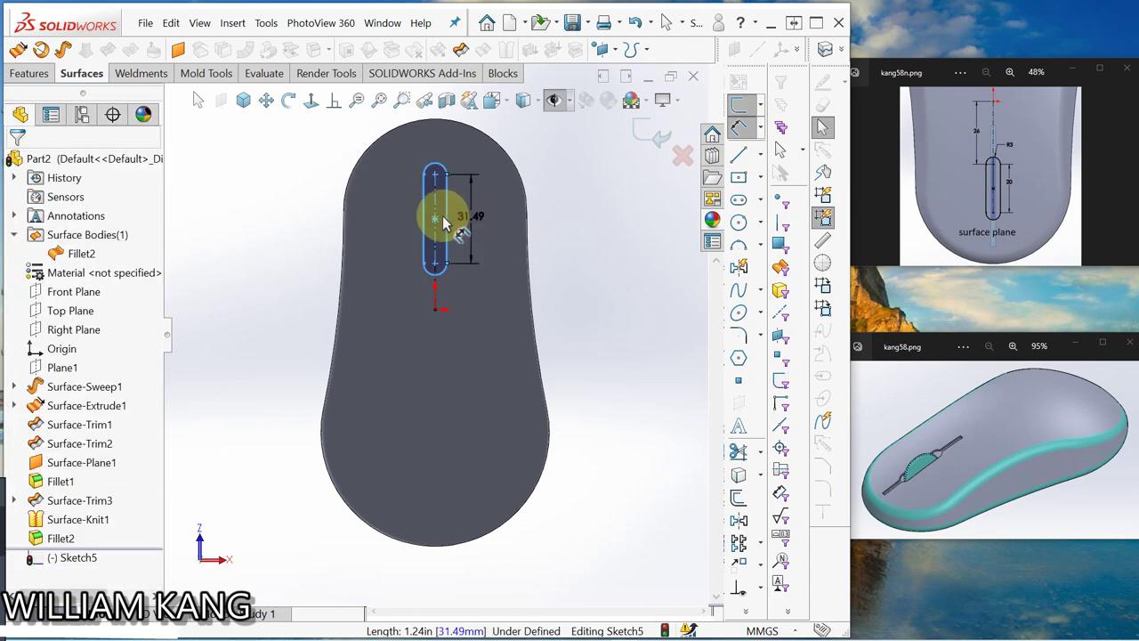
type("20")
key("Return")
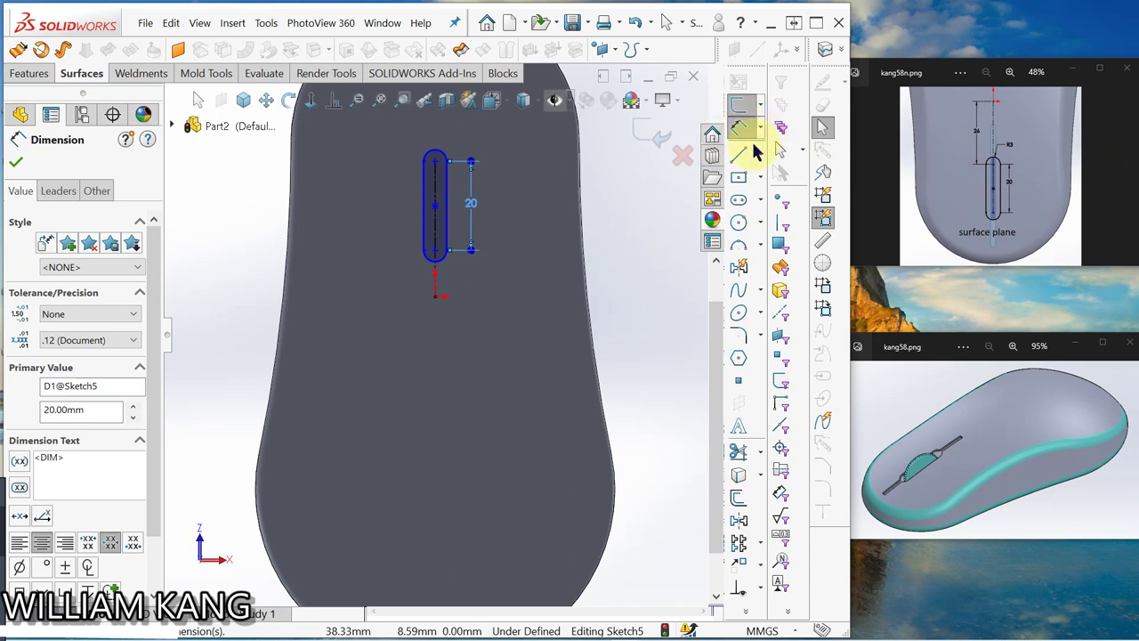
left_click(435, 299)
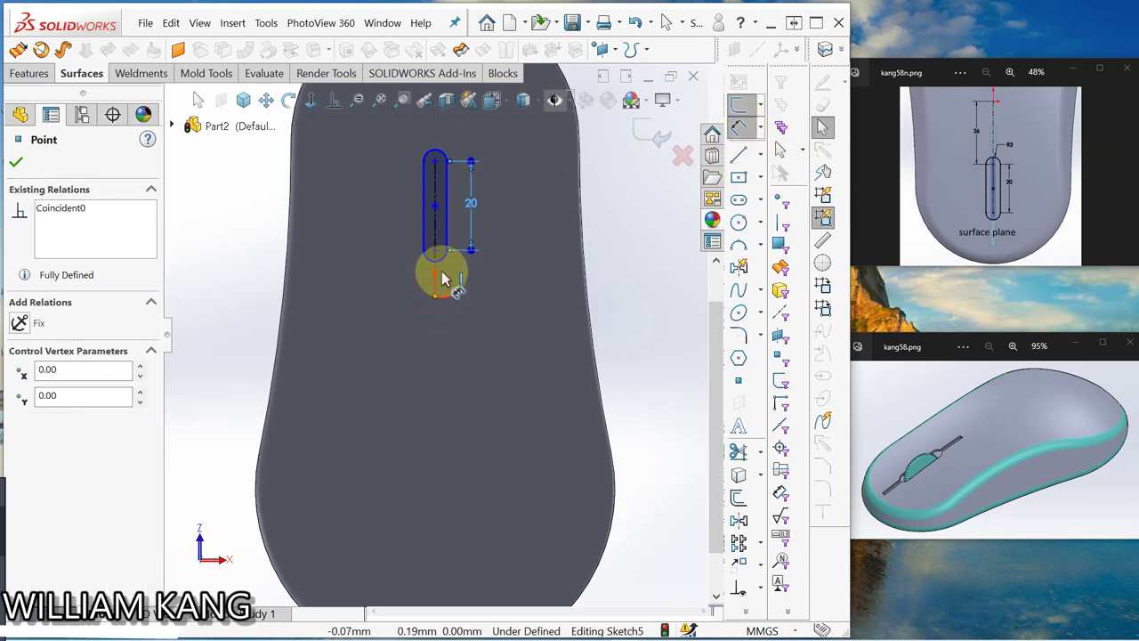
left_click(436, 255)
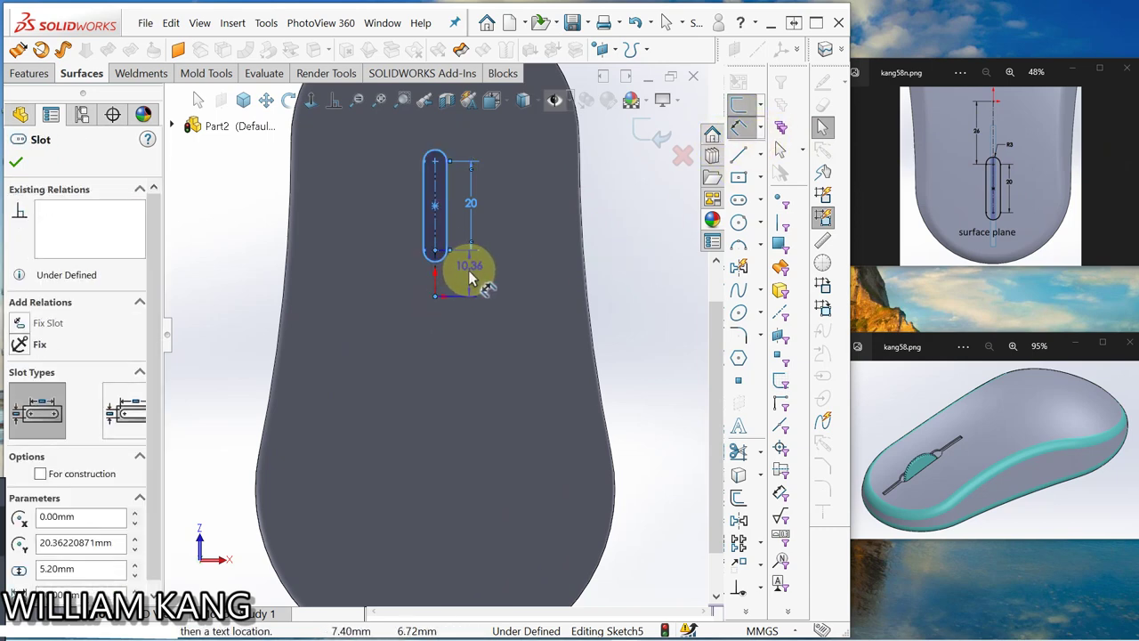
left_click(458, 271)
type("16")
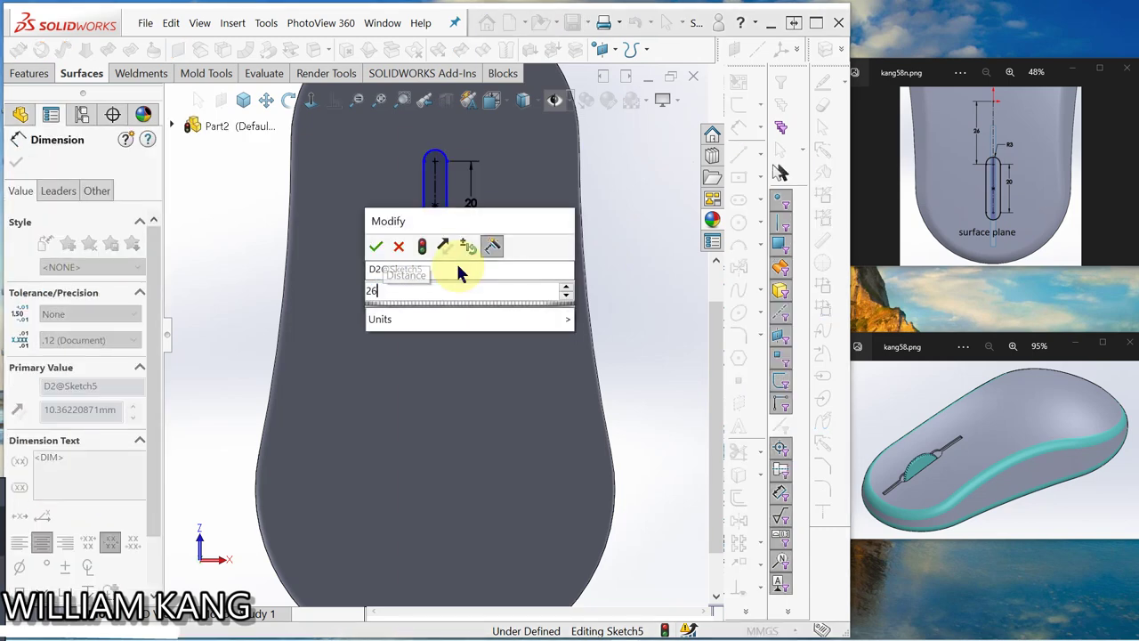
key("Return")
key("f")
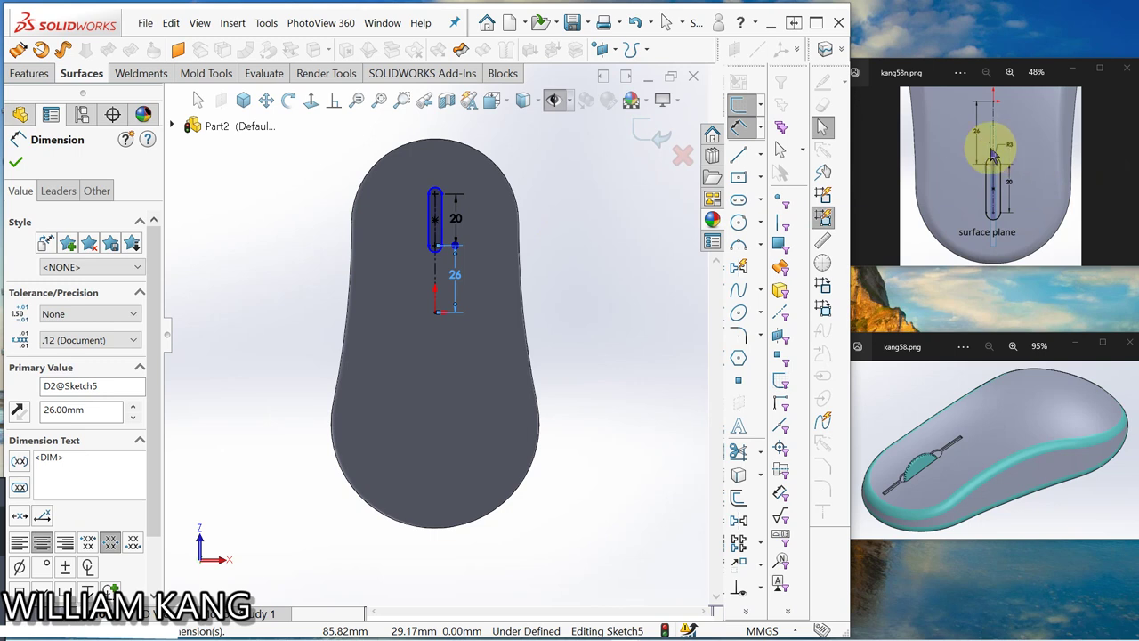
Give the slot ends an R3 radius and finish dimensioning.
left_click(437, 190)
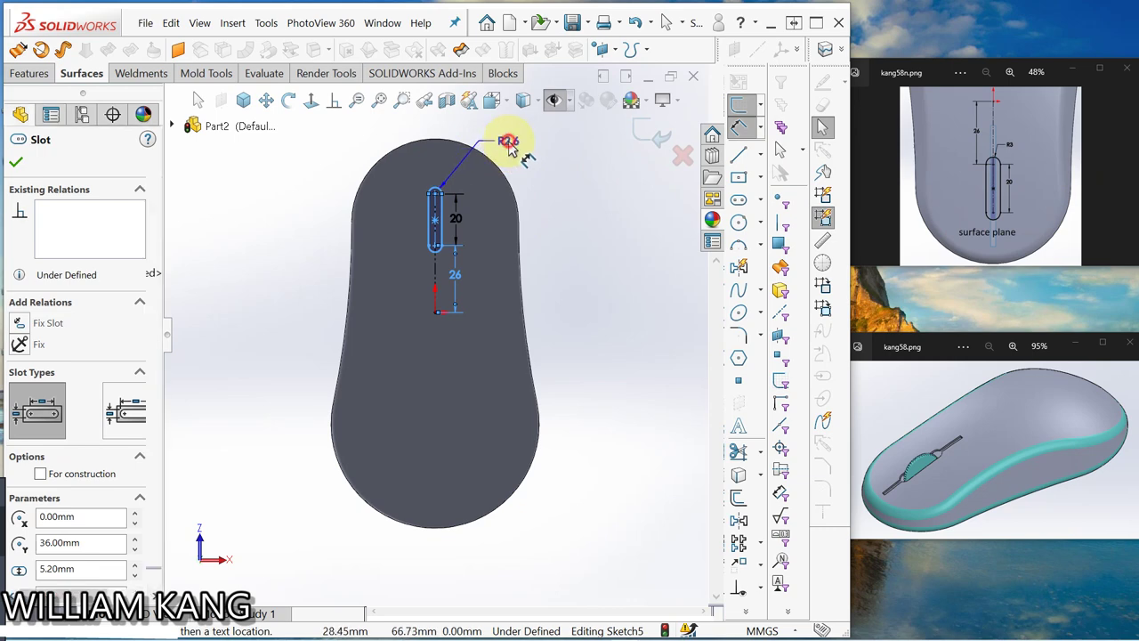
left_click(509, 144)
type("3")
key("Return")
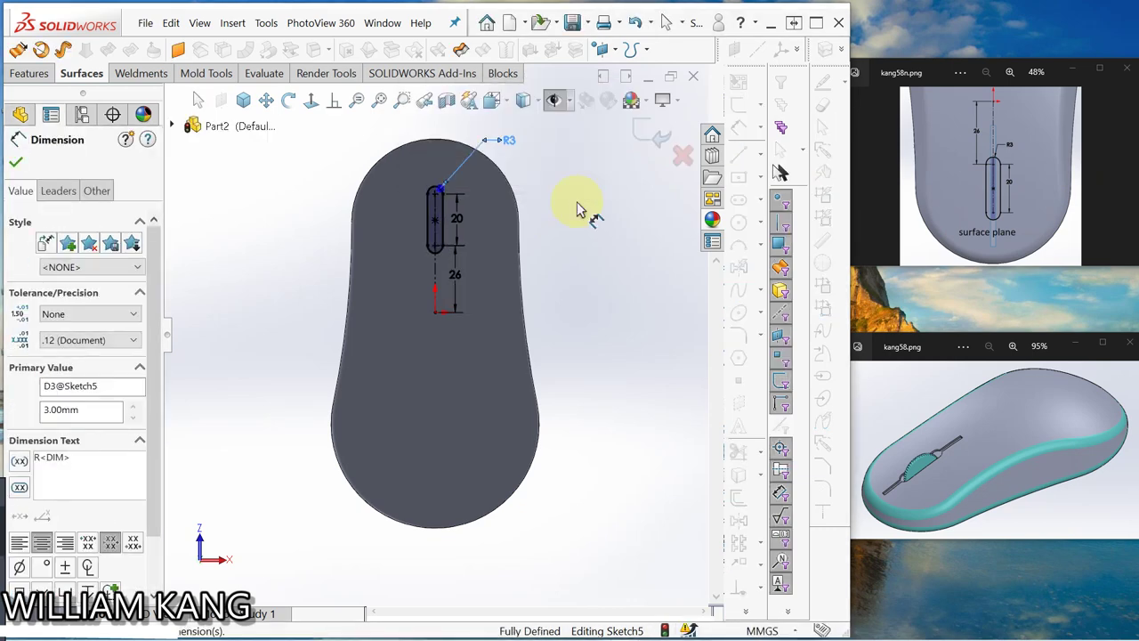
key("Escape")
mouse_move(525, 627)
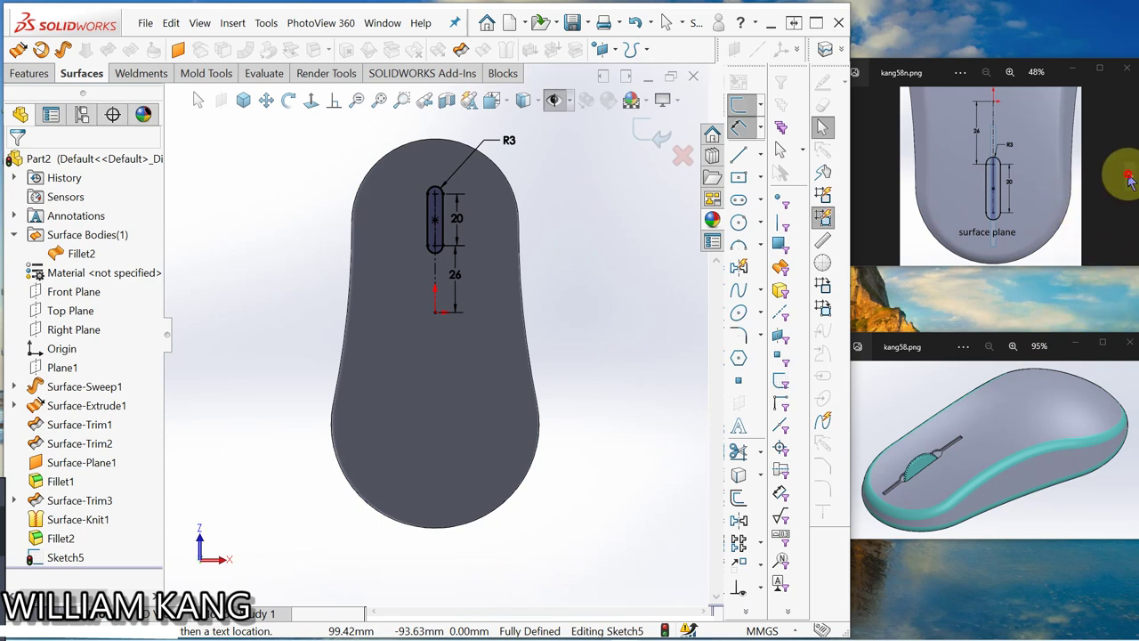
left_click(1128, 178)
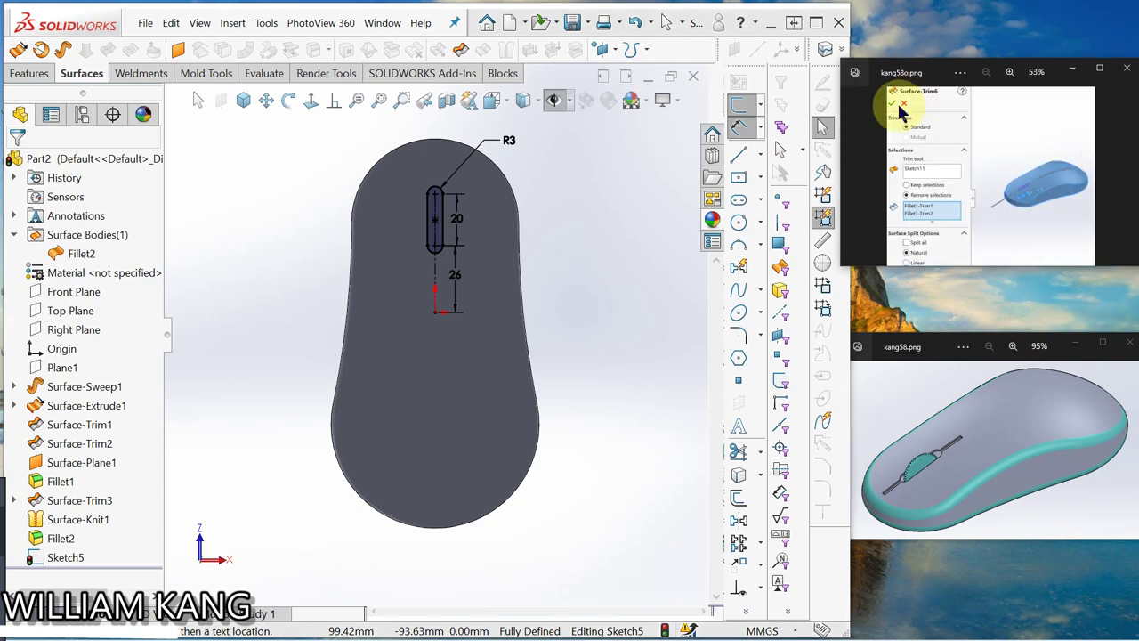
Trim out the two surface pieces inside the Sketch5 slot, creating Surface-Trim4.
left_click(559, 296)
middle_click_drag(559, 296, 512, 219)
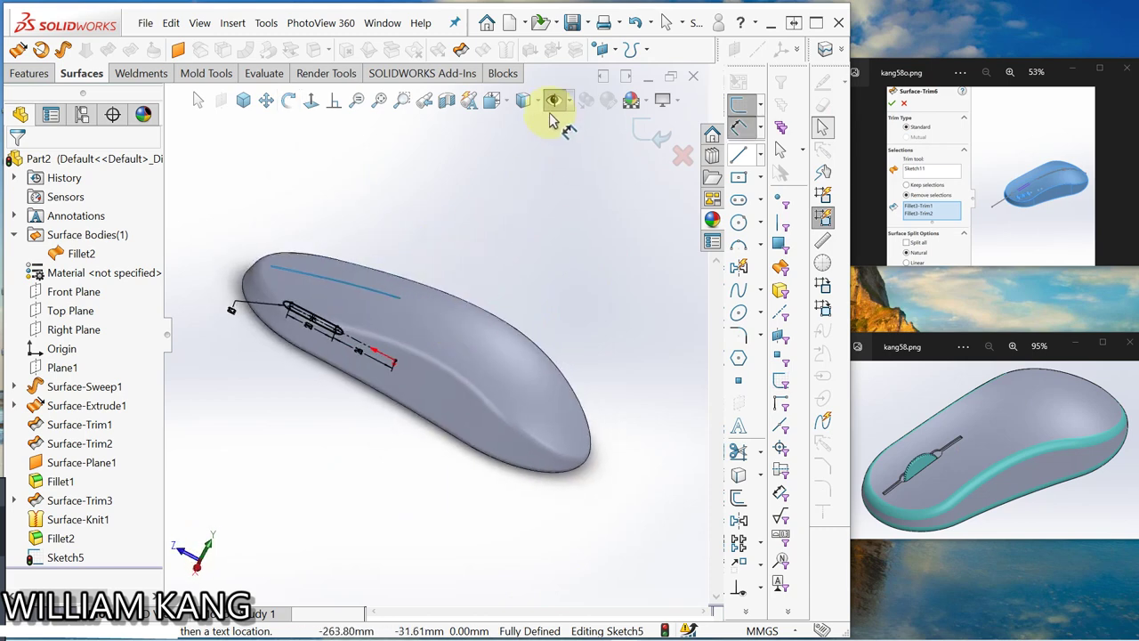
left_click(81, 75)
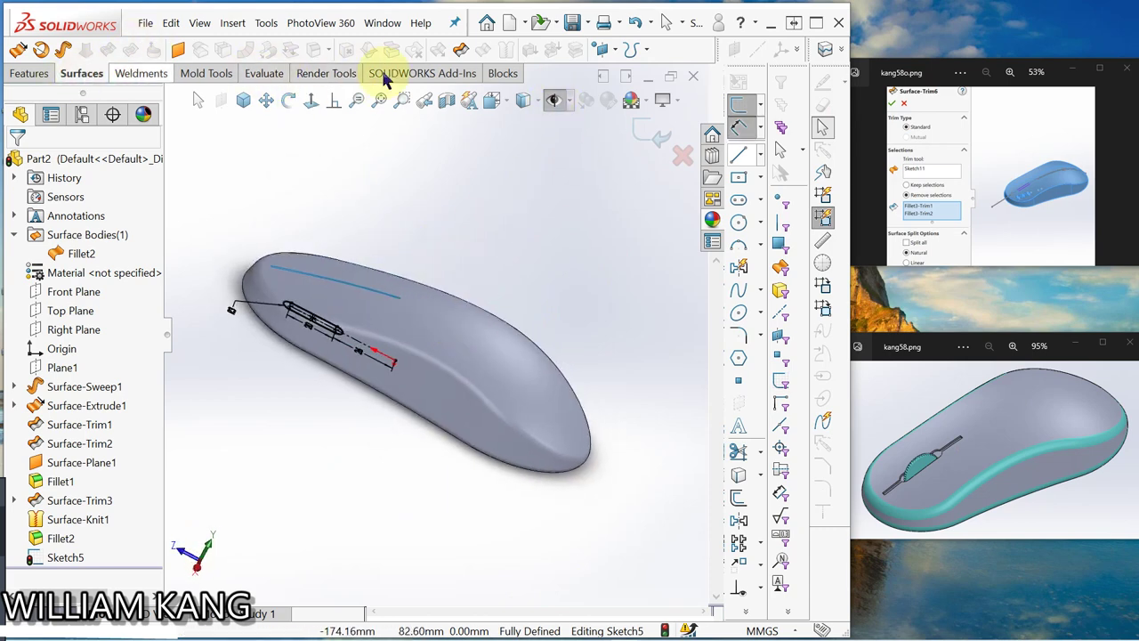
left_click(462, 53)
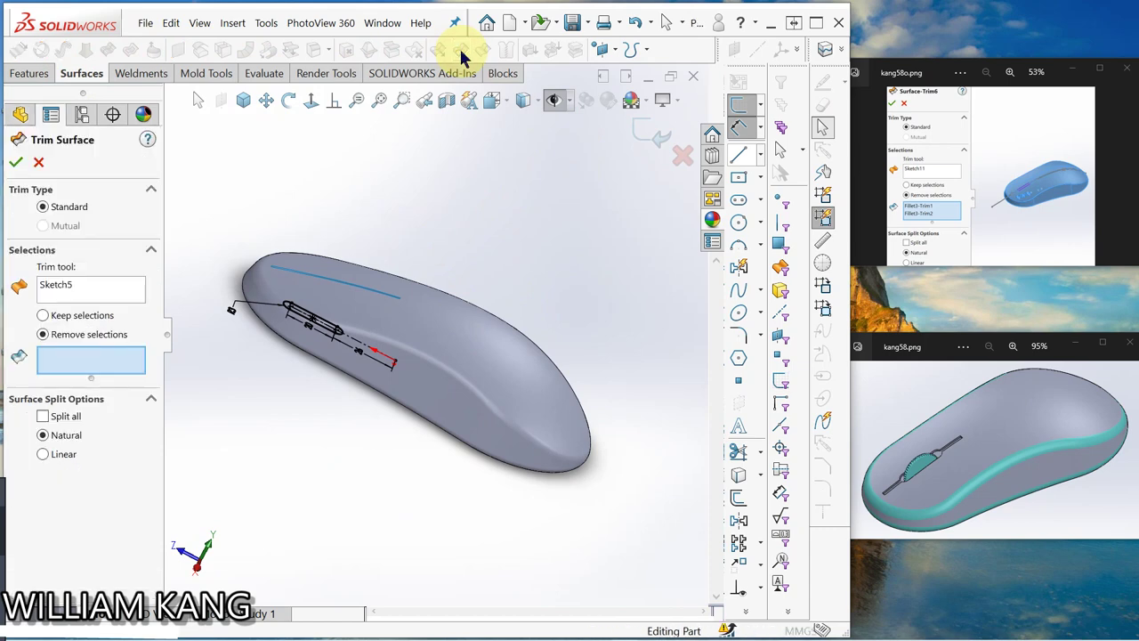
middle_click_drag(458, 201, 429, 310)
scroll(333, 312, "down", 5)
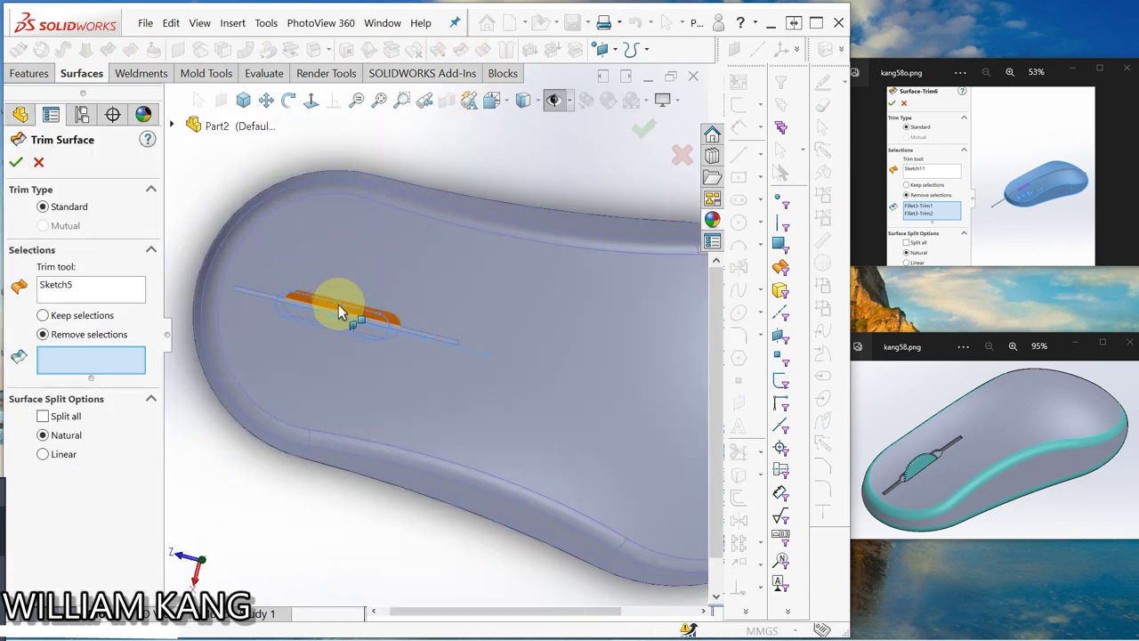
left_click(340, 310)
left_click(325, 326)
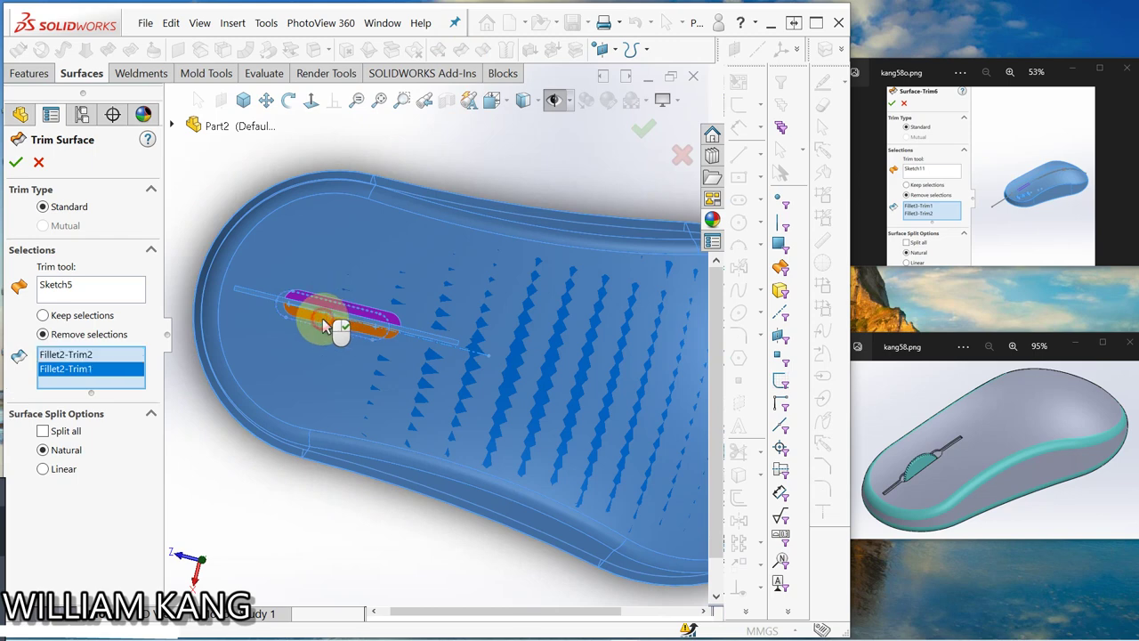
left_click(15, 165)
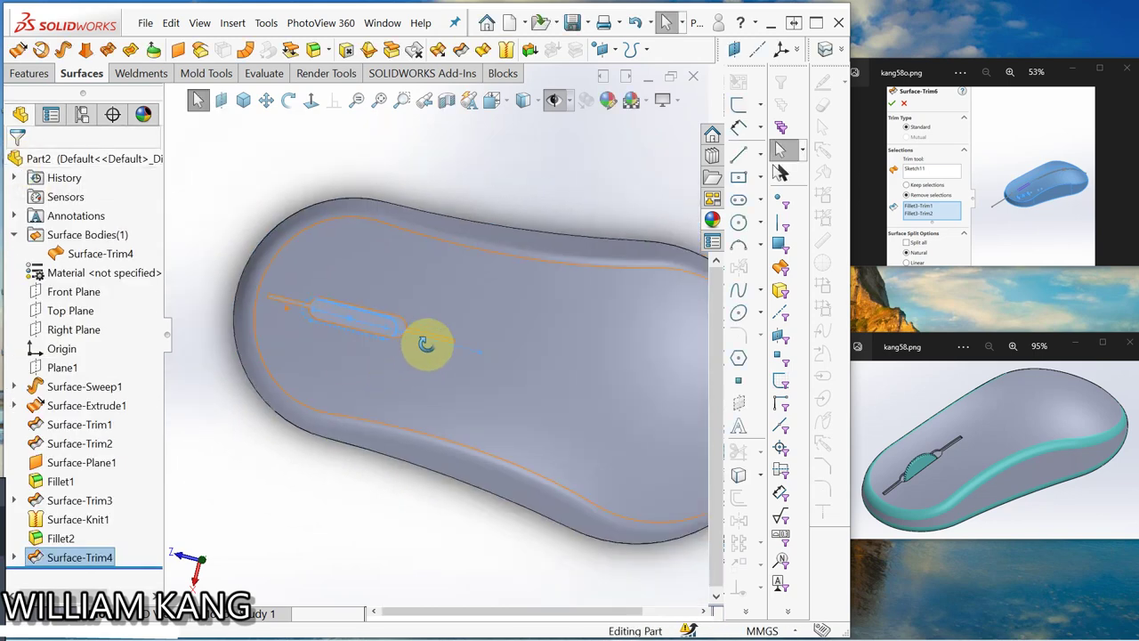
Orbit the mouse to inspect the new slot opening against reference kang58p.png.
middle_click_drag(496, 343, 503, 359)
left_click_drag(502, 359, 329, 338)
key("Escape")
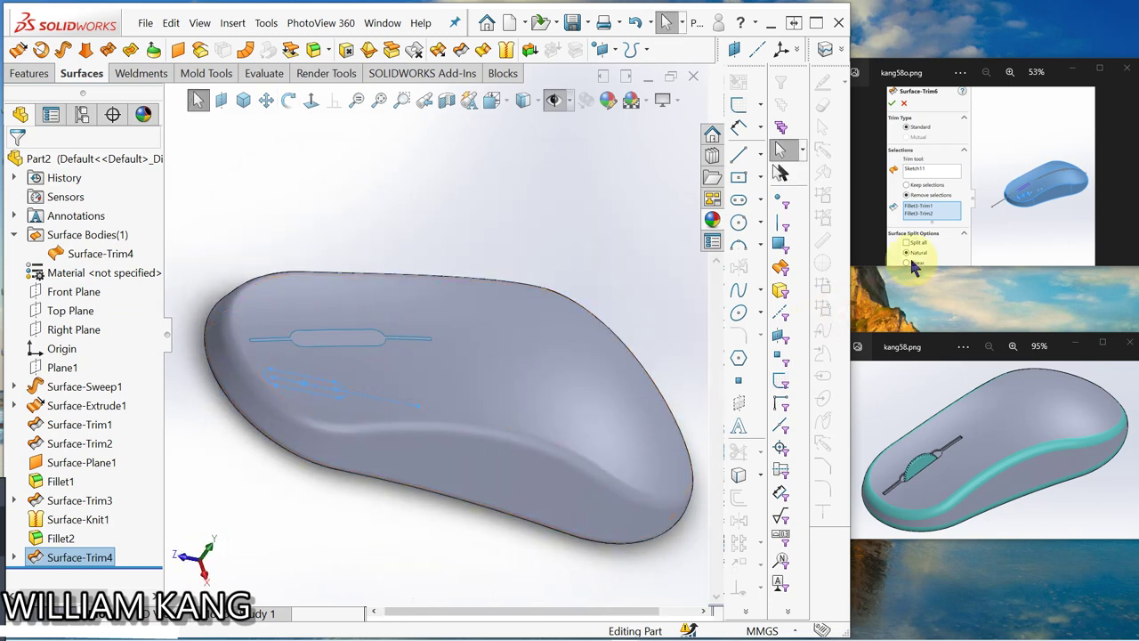
left_click(1132, 176)
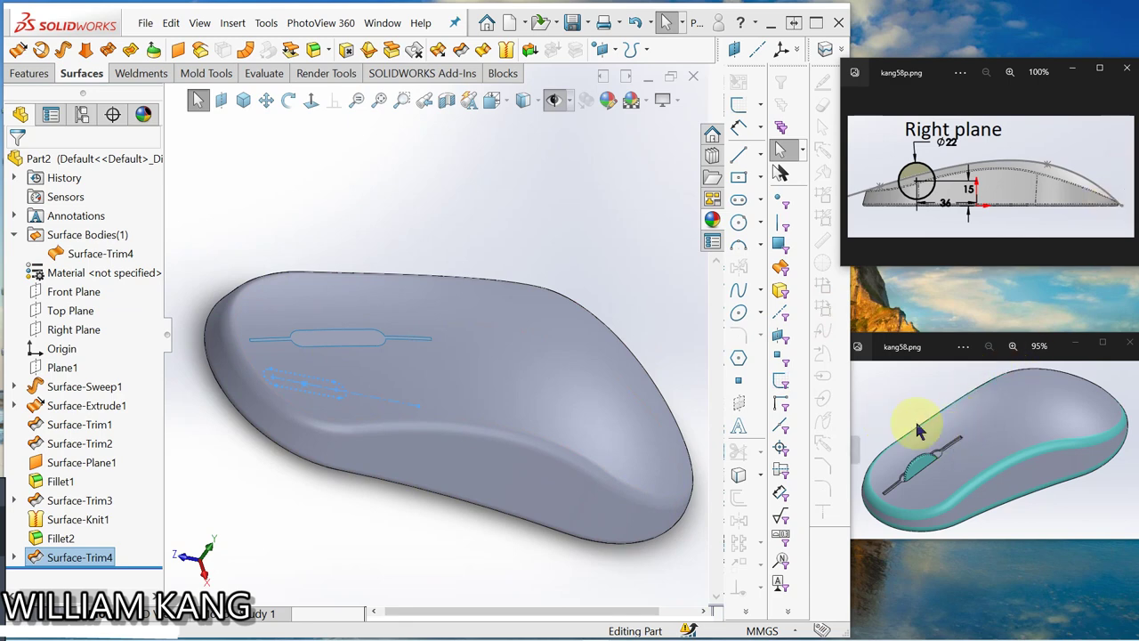
middle_click_drag(400, 218, 234, 119)
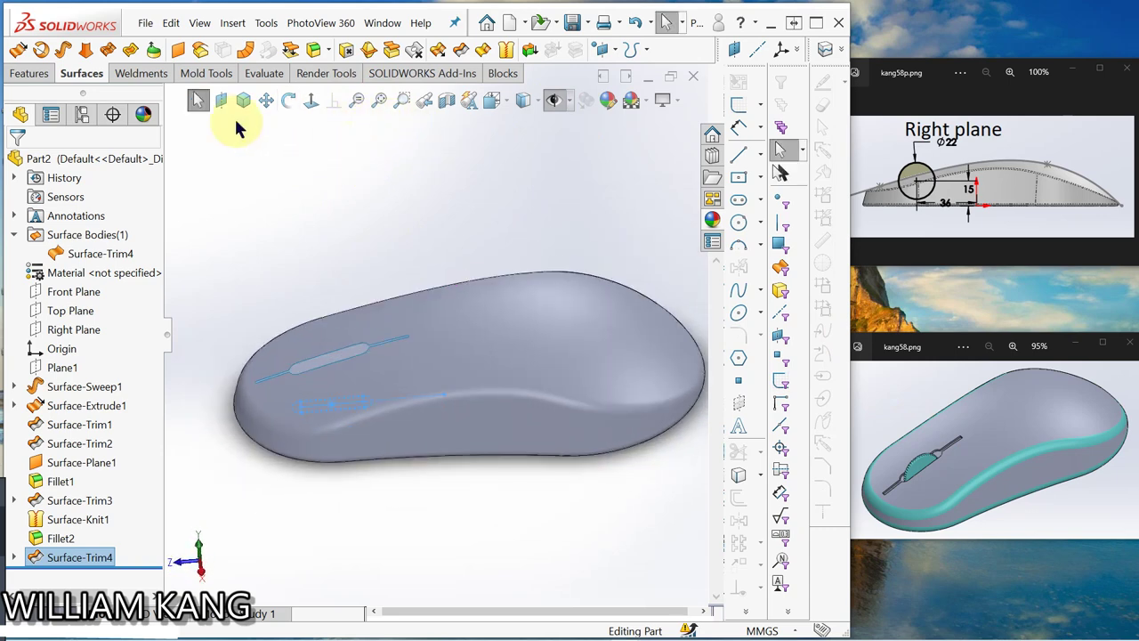
Start a sketch on the Right Plane and draw a circle near the mouse's front top.
left_click(72, 335)
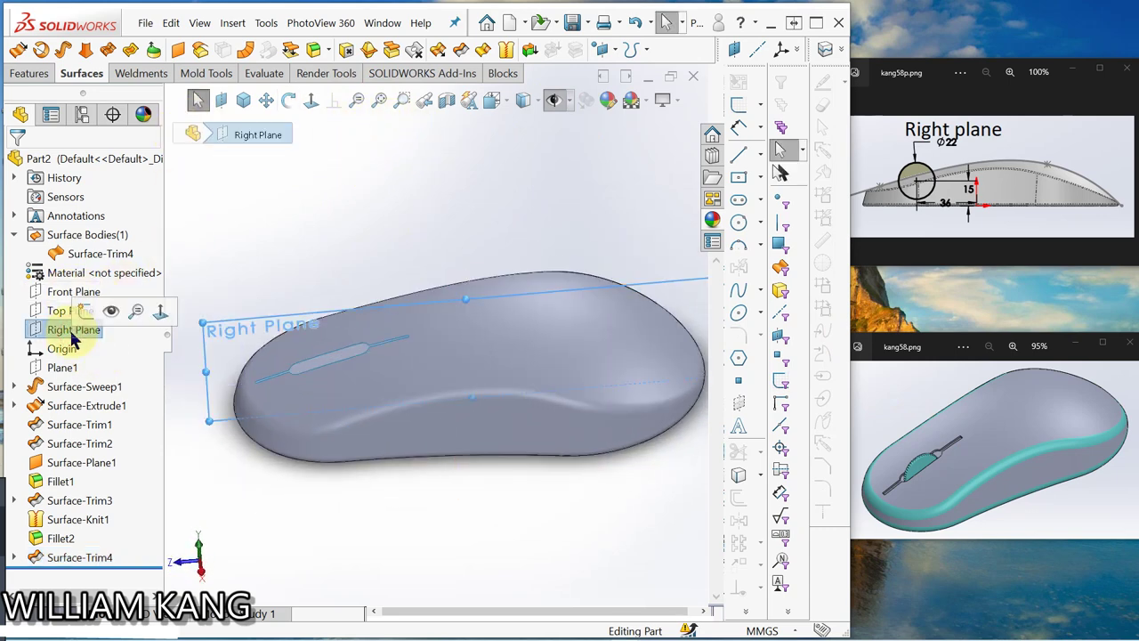
left_click(83, 311)
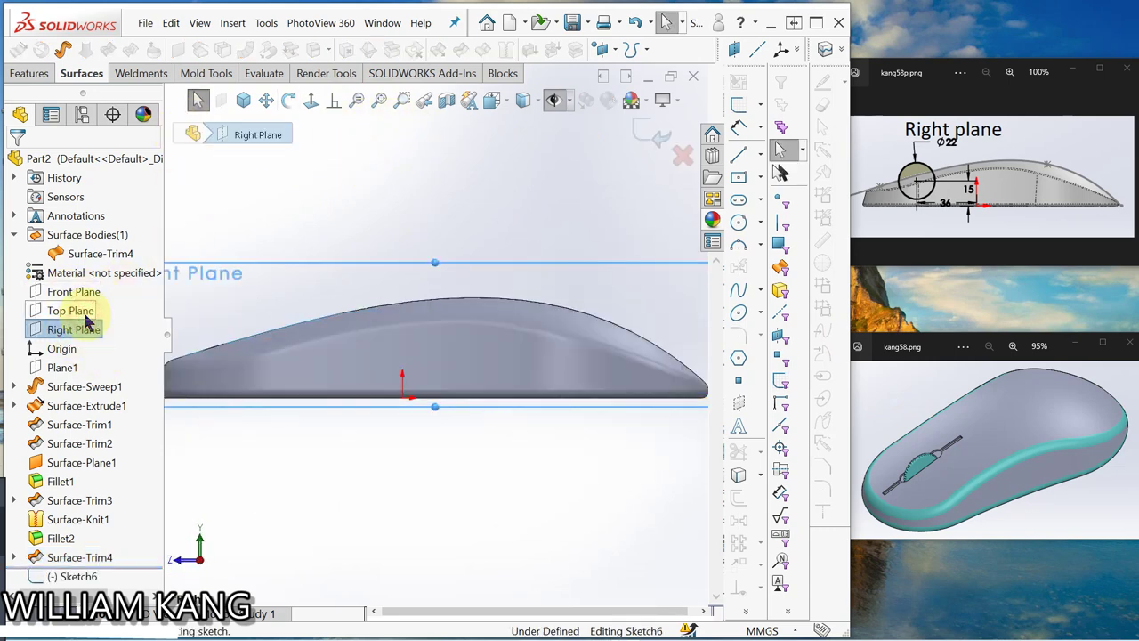
scroll(347, 351, "up", 3)
left_click(405, 229)
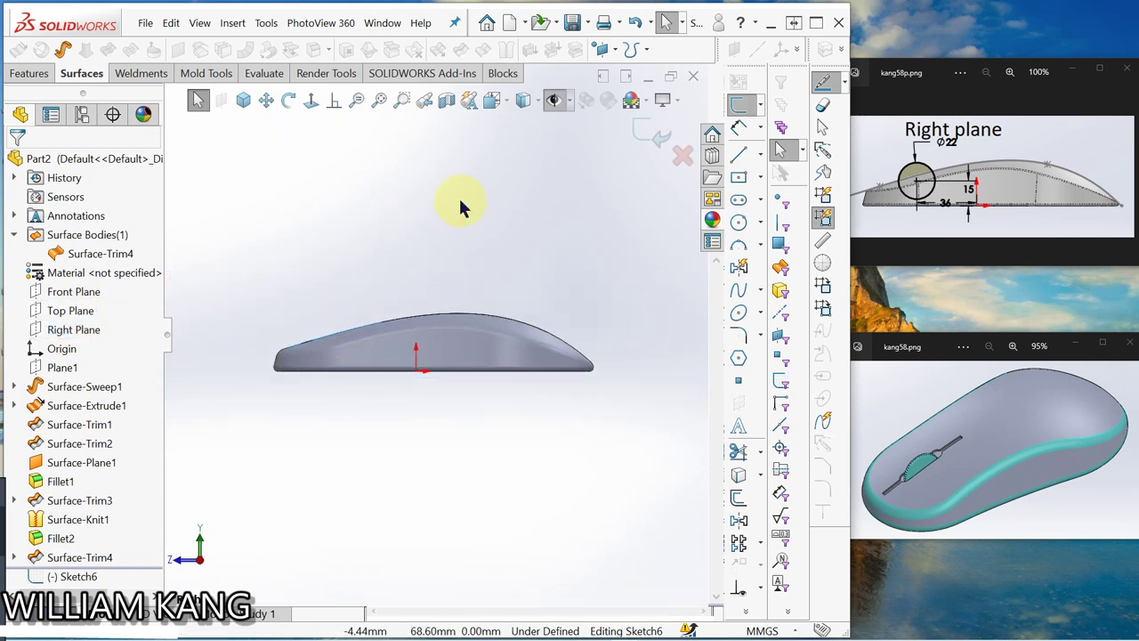
left_click(739, 224)
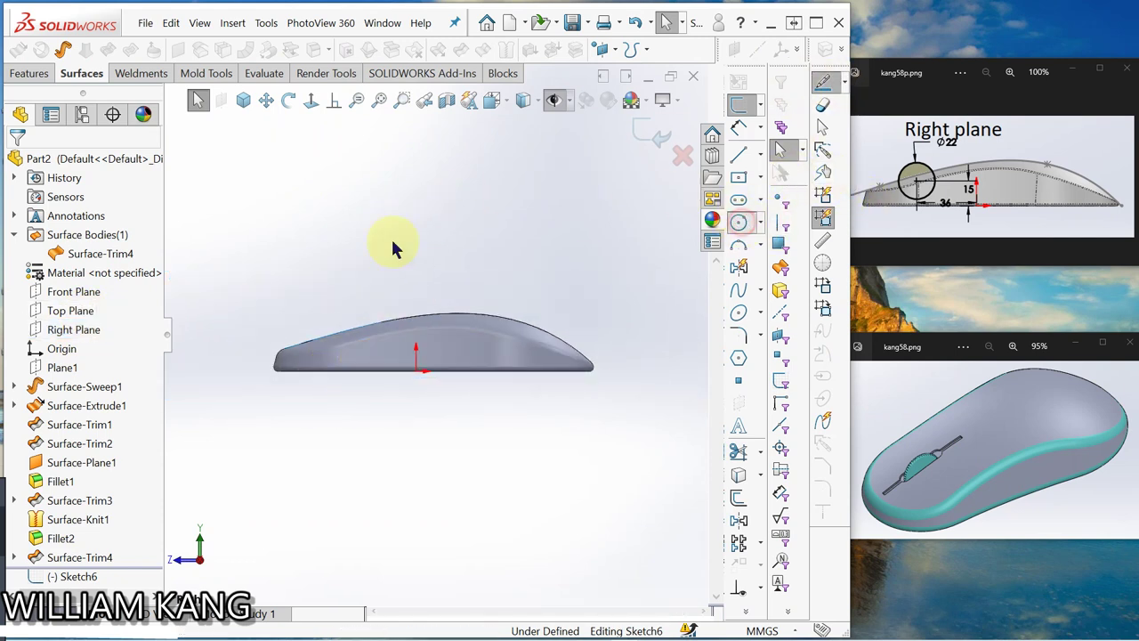
left_click(340, 335)
left_click(349, 351)
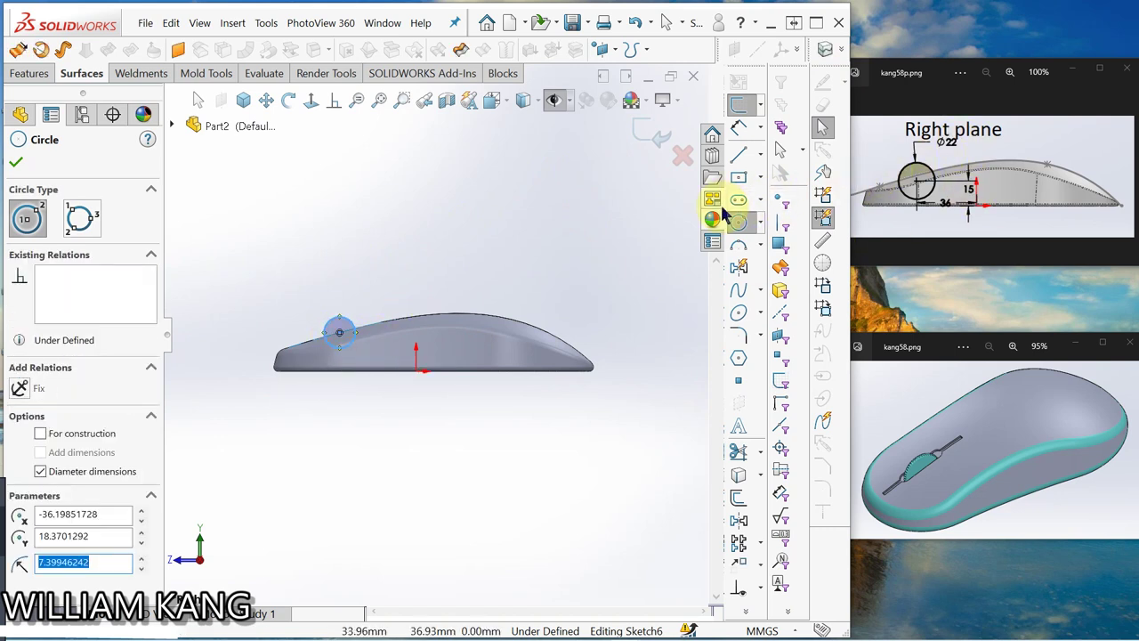
Dimension the circle to a 22 mm diameter.
left_click(739, 129)
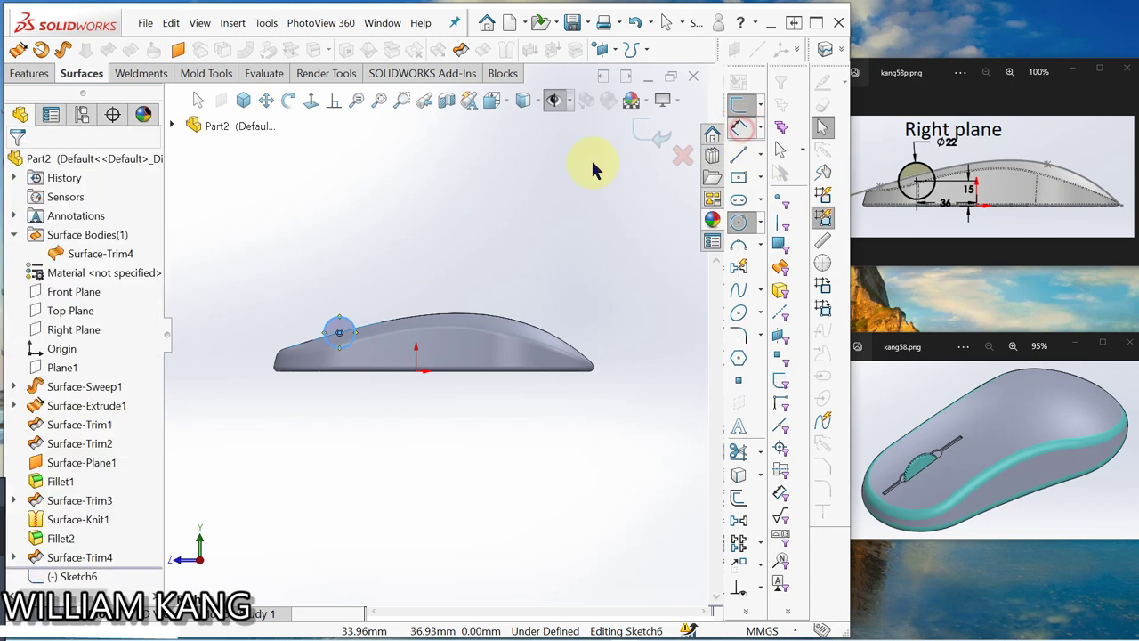
left_click(353, 329)
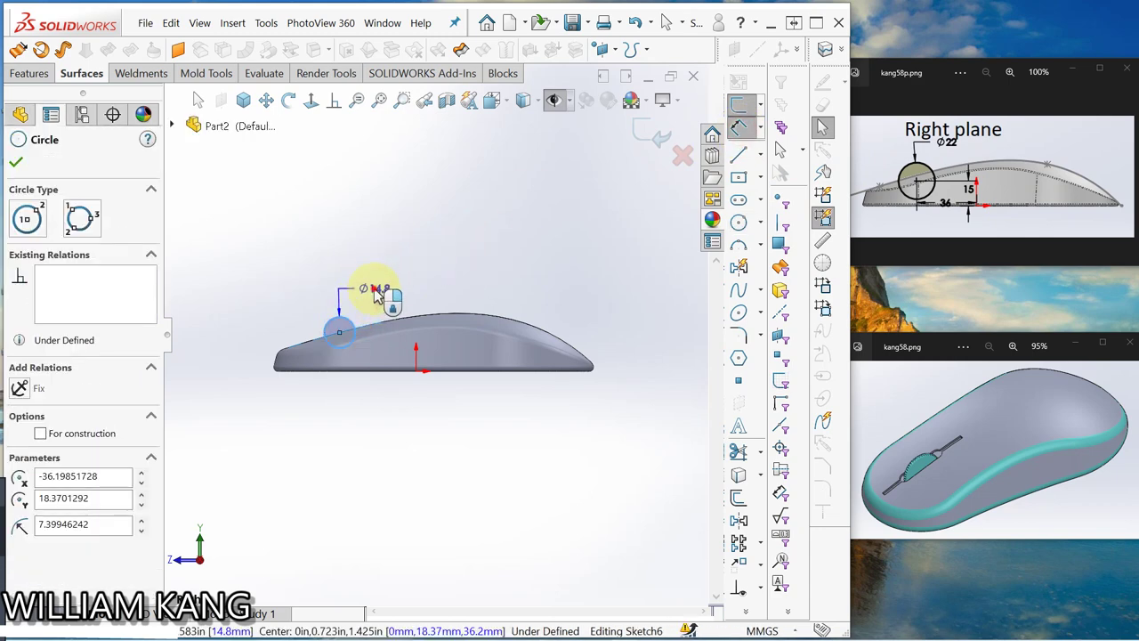
left_click(310, 248)
type("22")
key("Return")
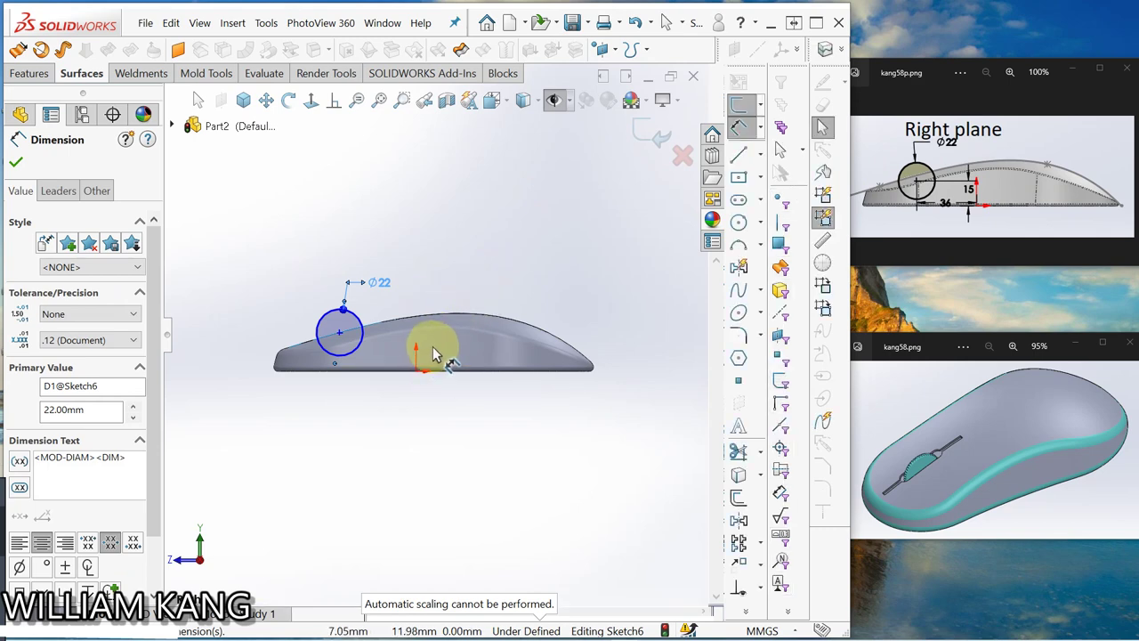
Attempt a 15 mm height dimension, dismiss the invalid-geometry warning, and delete the 18.37 dimension.
left_click(420, 374)
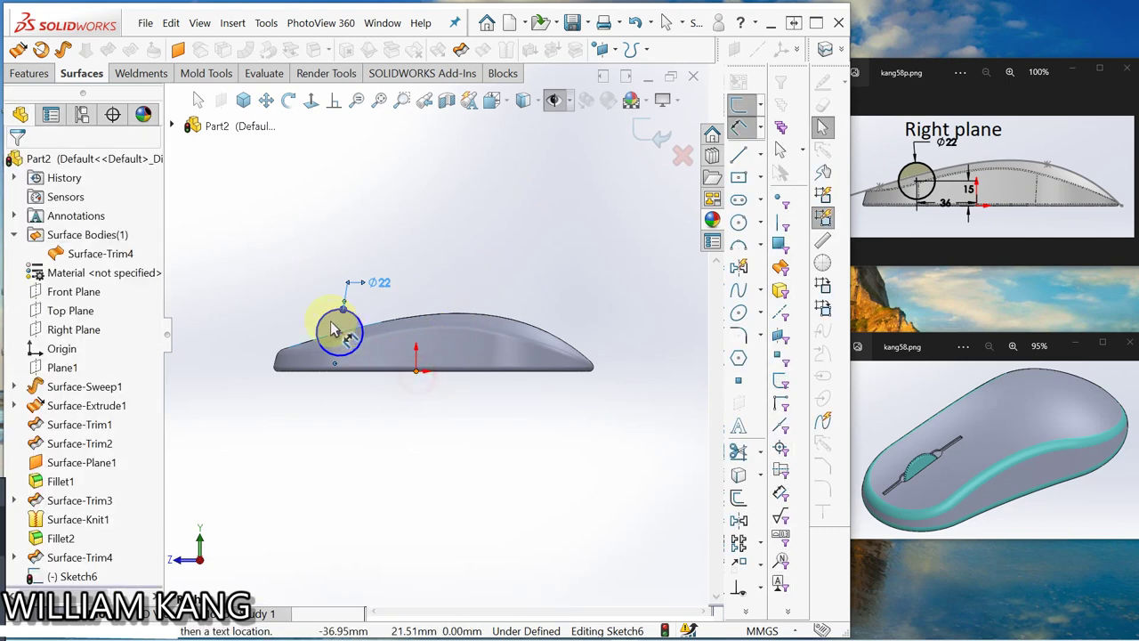
left_click(341, 339)
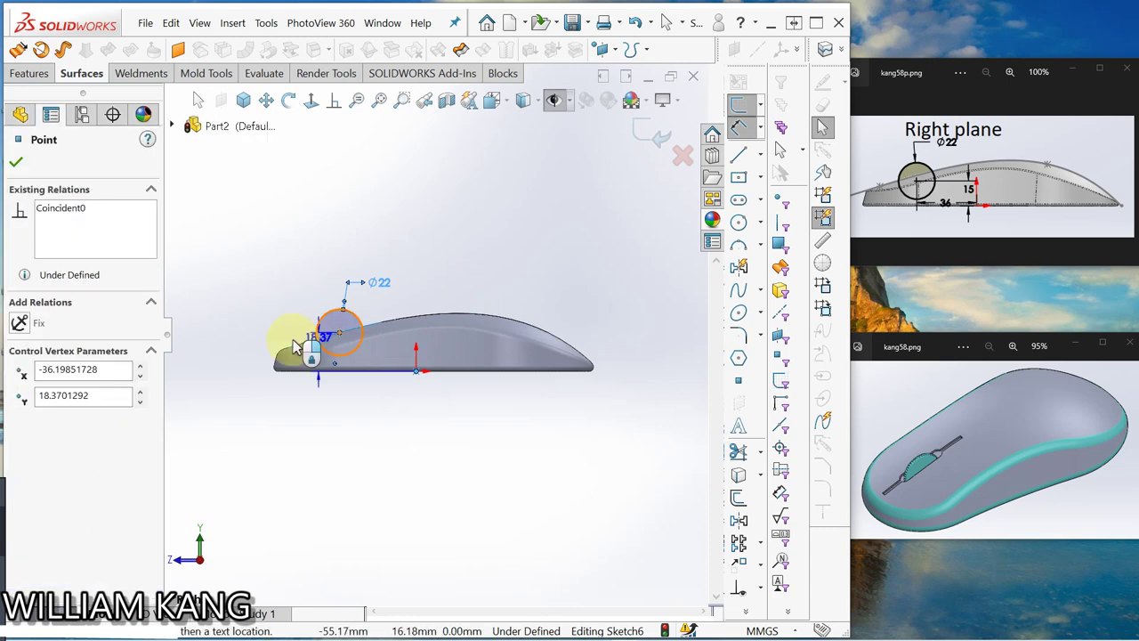
left_click(258, 347)
type("15")
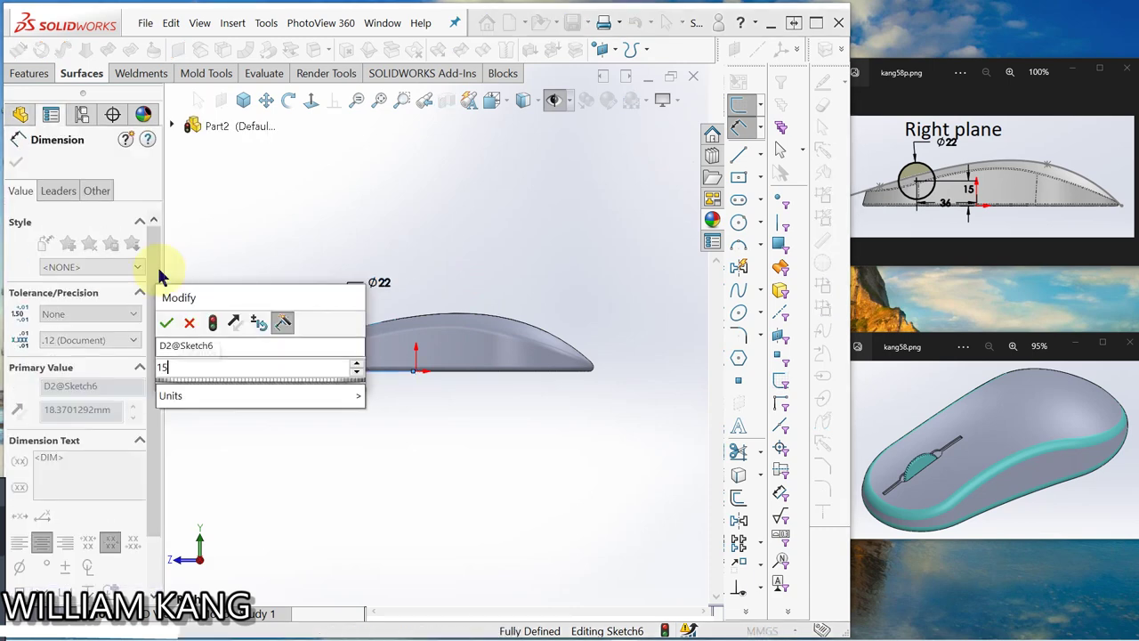
key("Return")
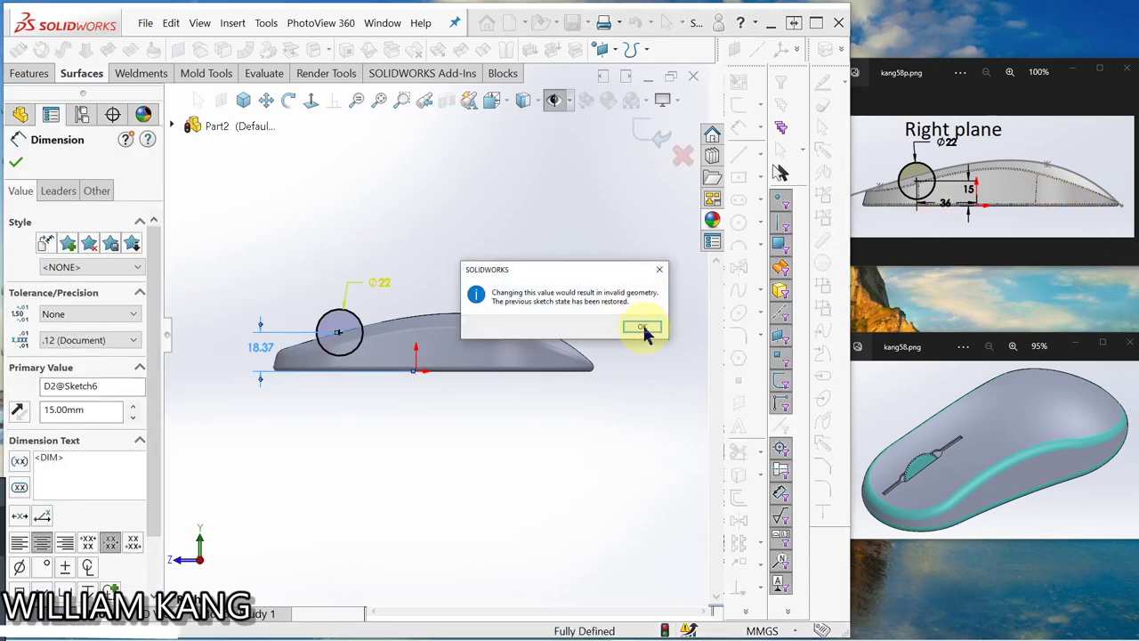
left_click(661, 270)
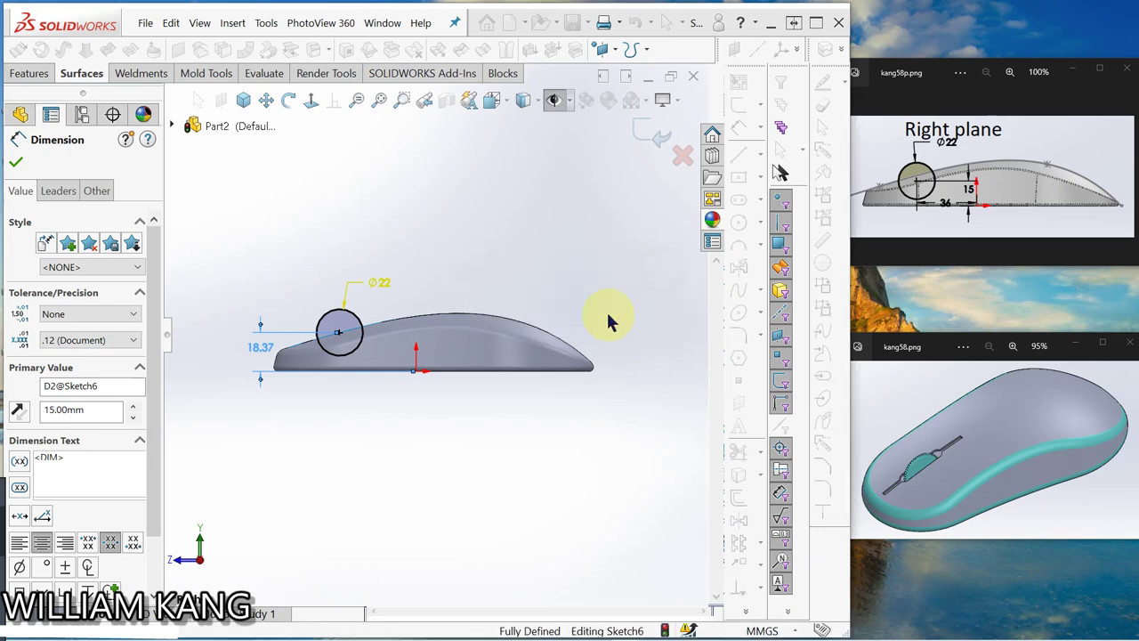
left_click(198, 321)
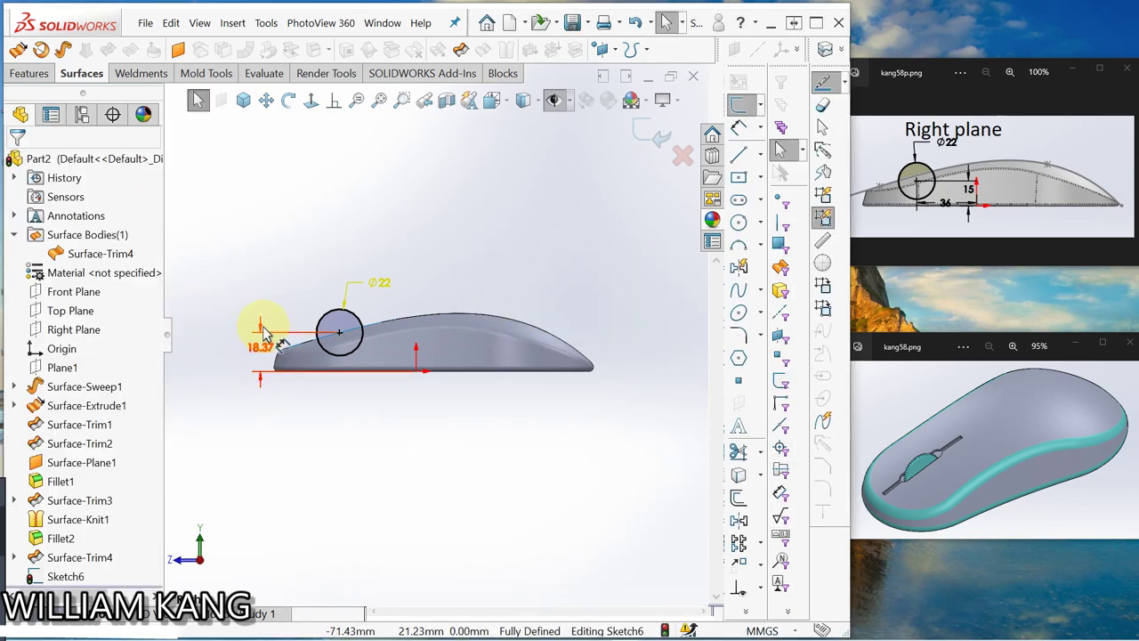
left_click(258, 335)
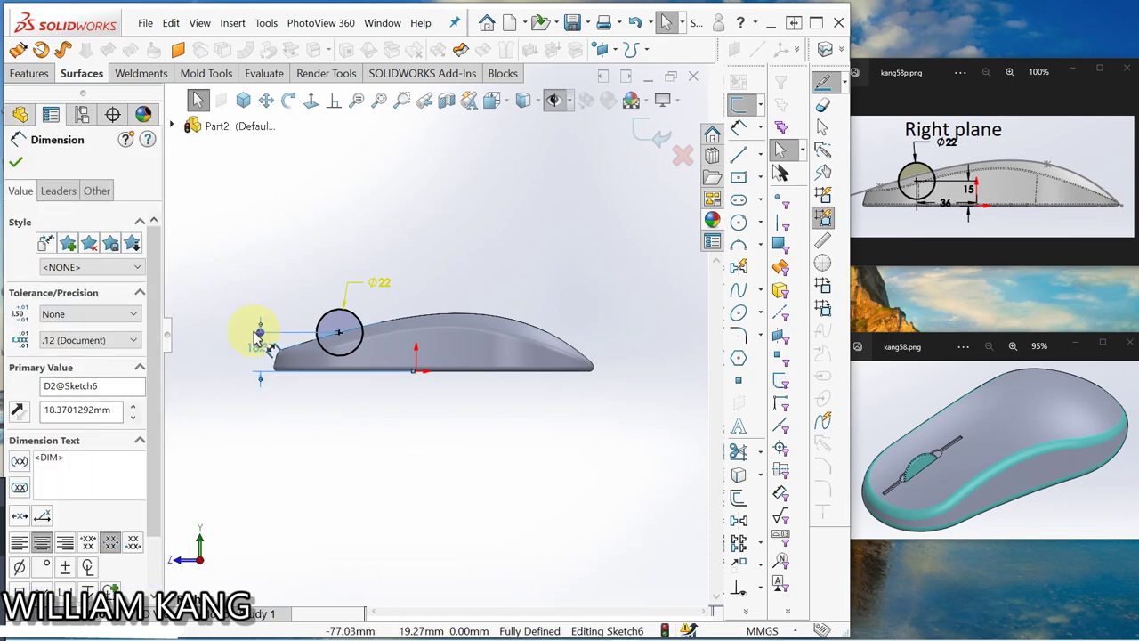
key("Delete")
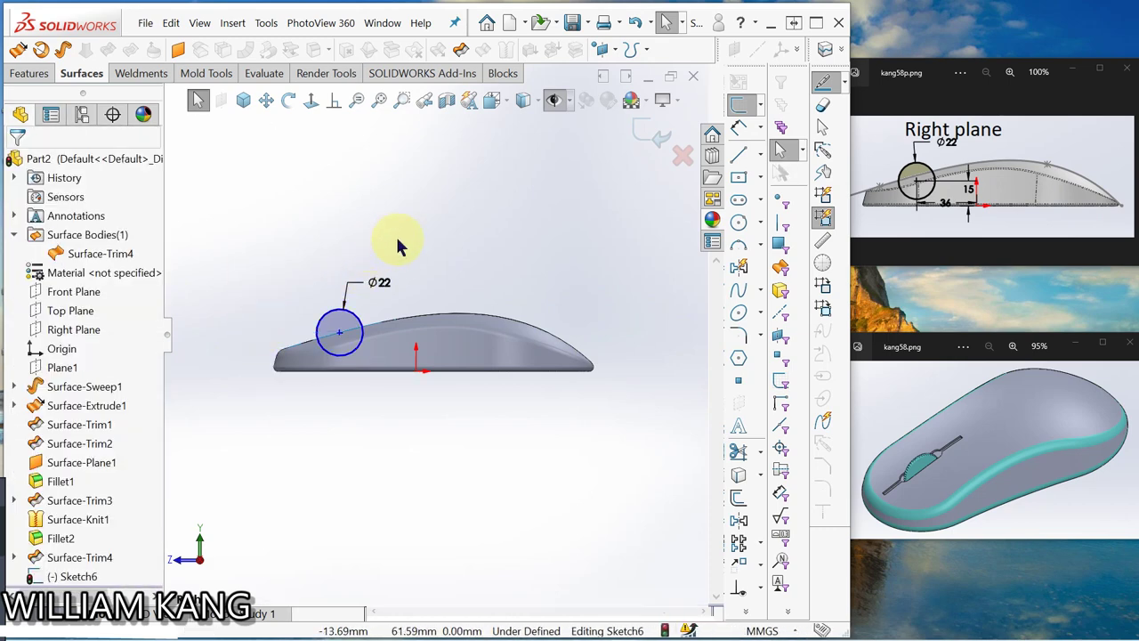
Turn on display of sketch relations.
left_click(570, 101)
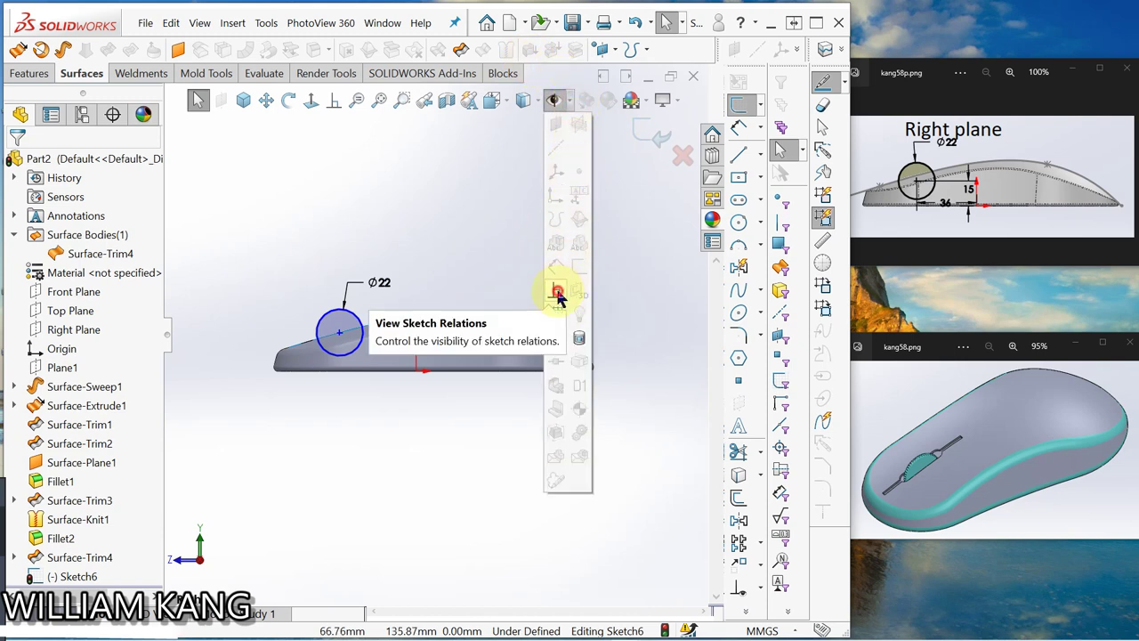
left_click(557, 295)
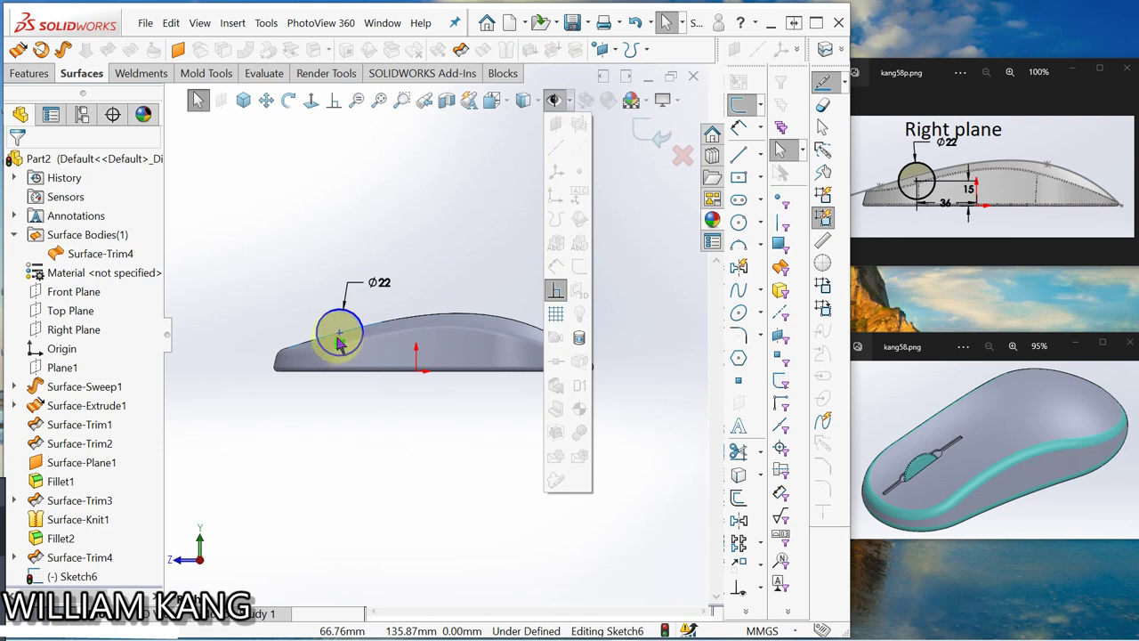
left_click(350, 394)
scroll(347, 387, "down", 2)
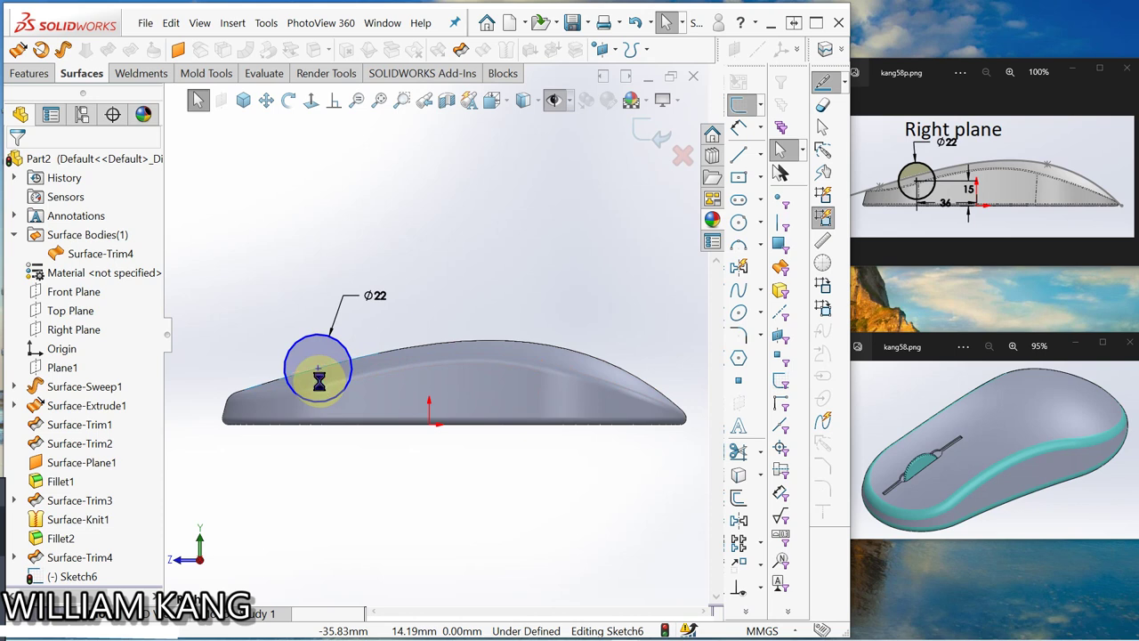
Dimension the Ø22 circle's centre 15 mm vertically above the origin.
left_click(737, 129)
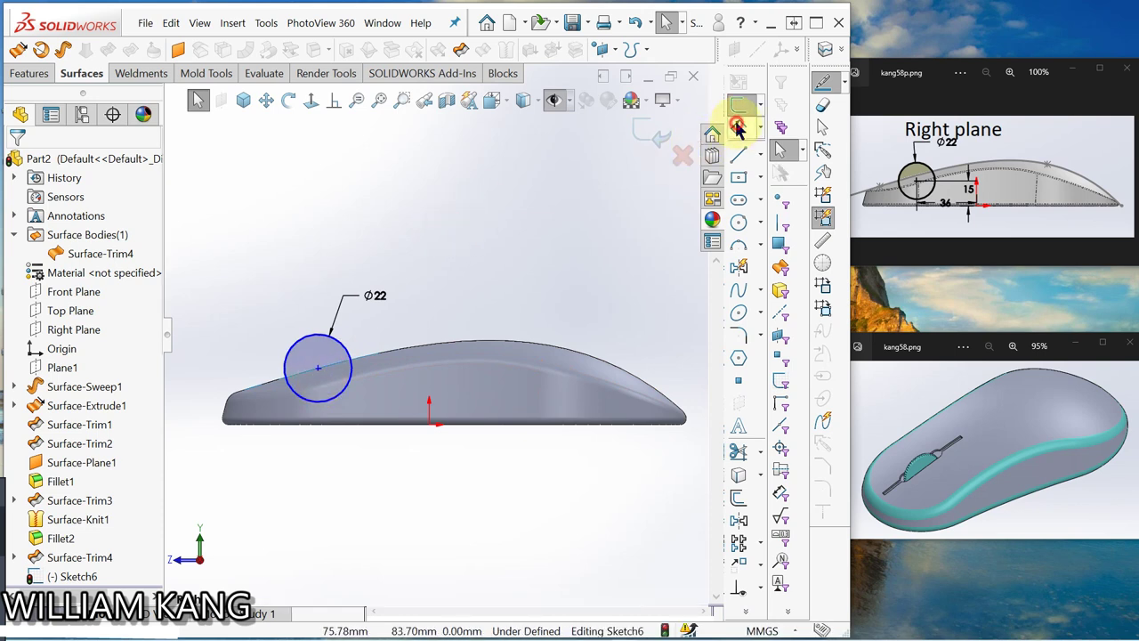
left_click(431, 427)
left_click(317, 368)
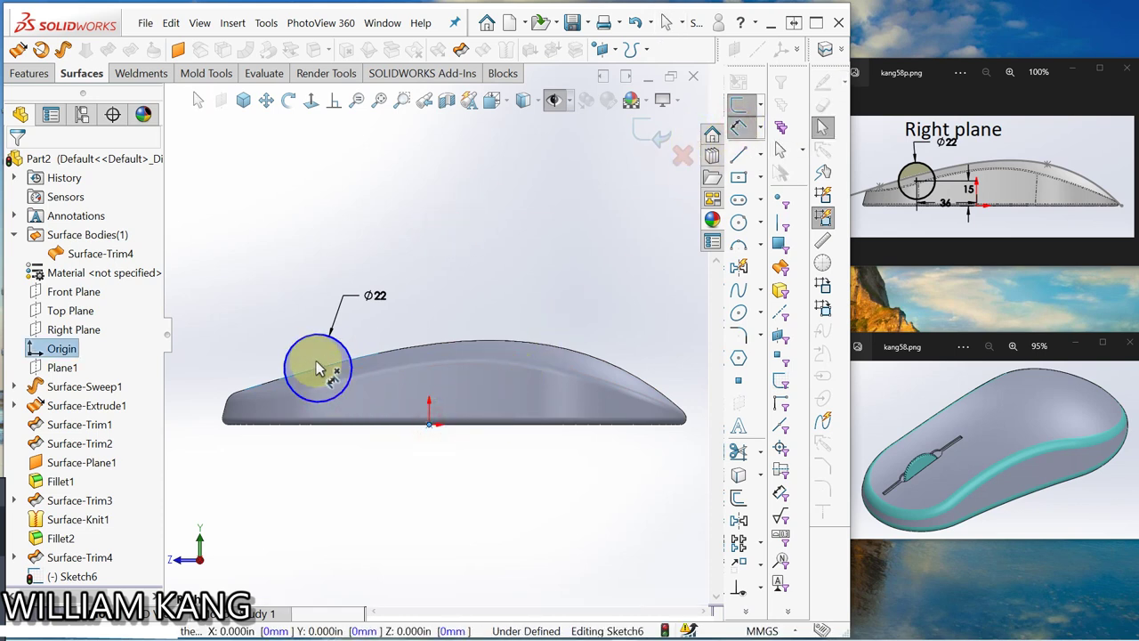
left_click(226, 382)
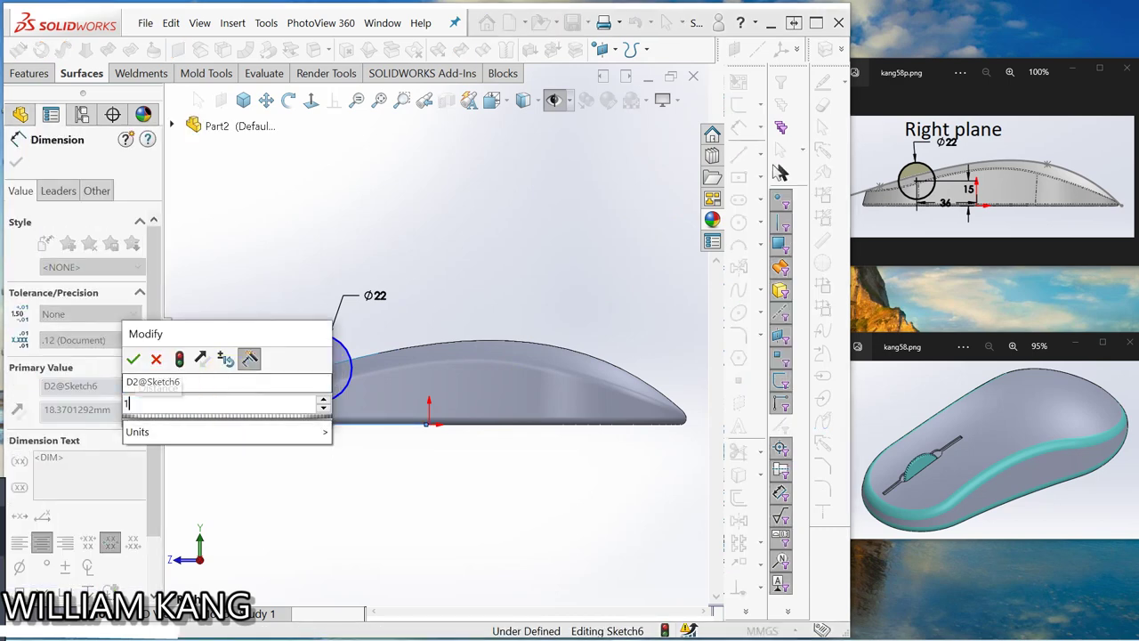
type("15")
key("Return")
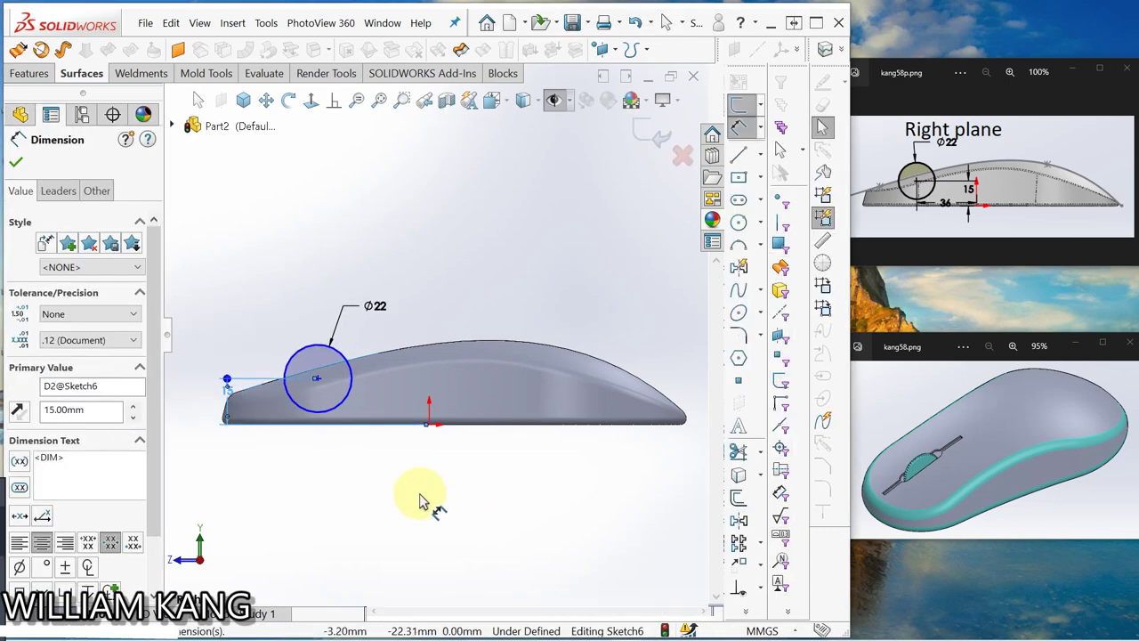
Dimension the circle's centre 36.2 mm horizontally from the origin, fully defining the sketch.
left_click(429, 427)
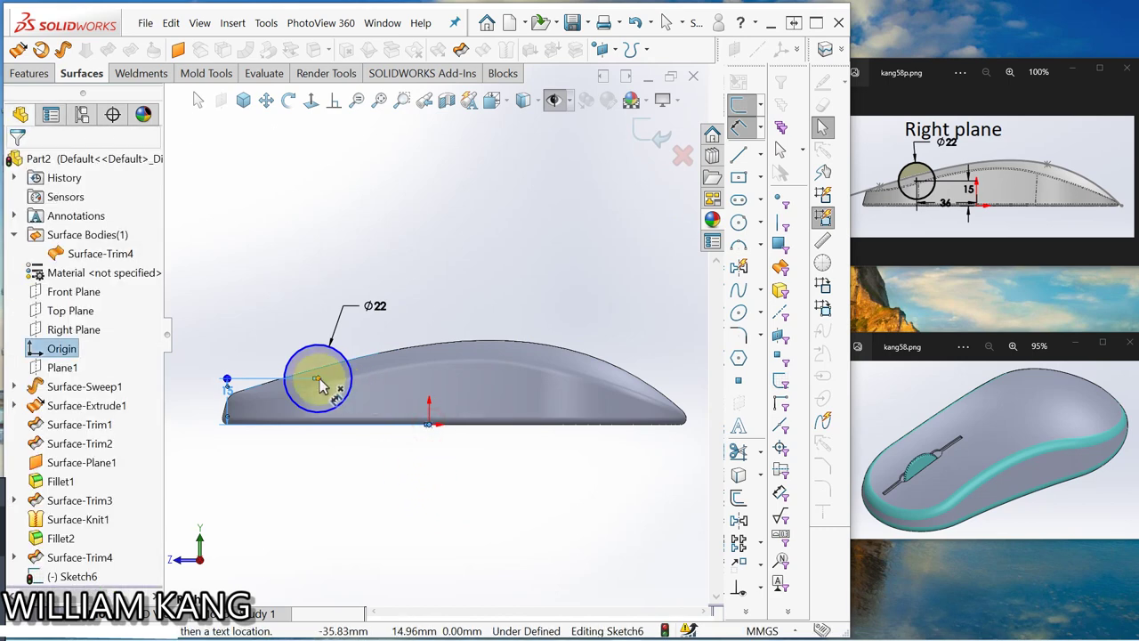
left_click(318, 381)
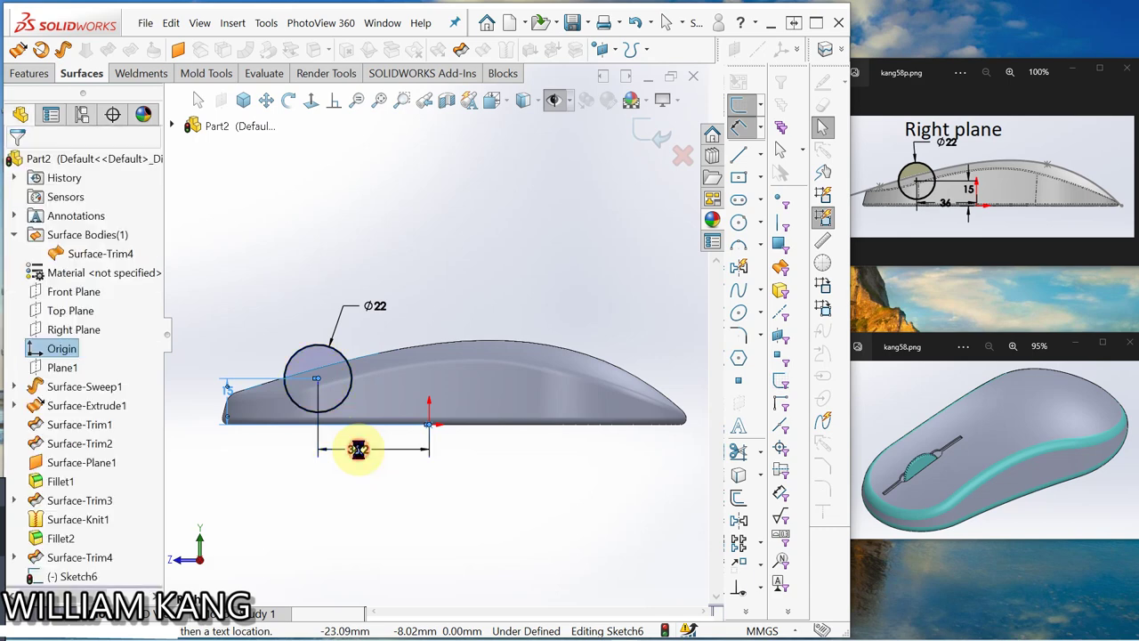
left_click(358, 454)
type("36.2")
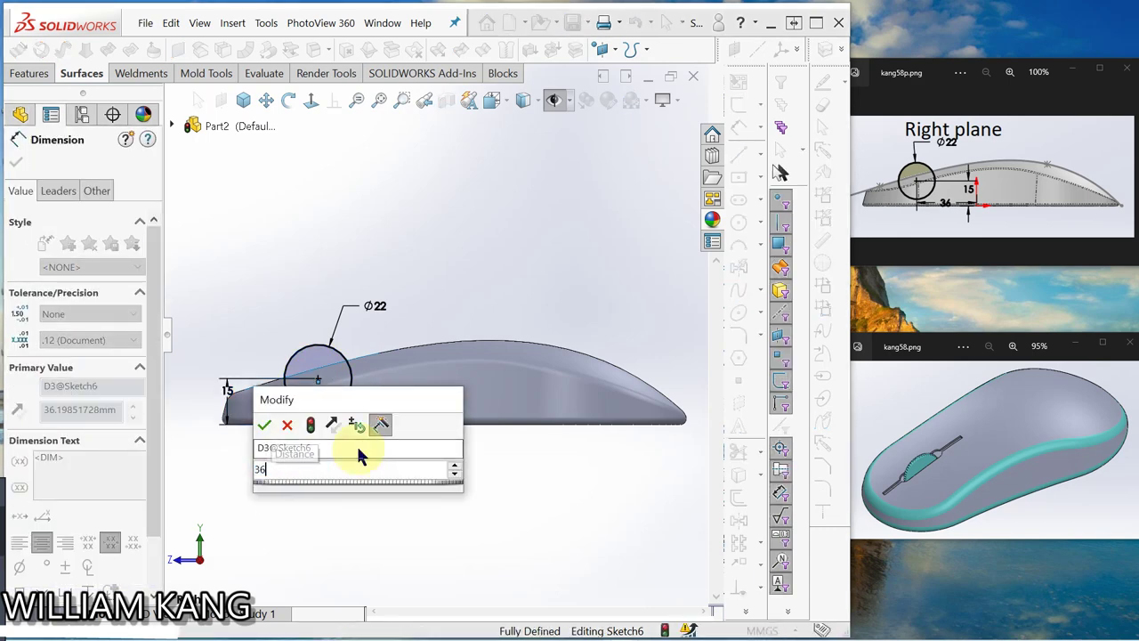
key("Return")
left_click(398, 494)
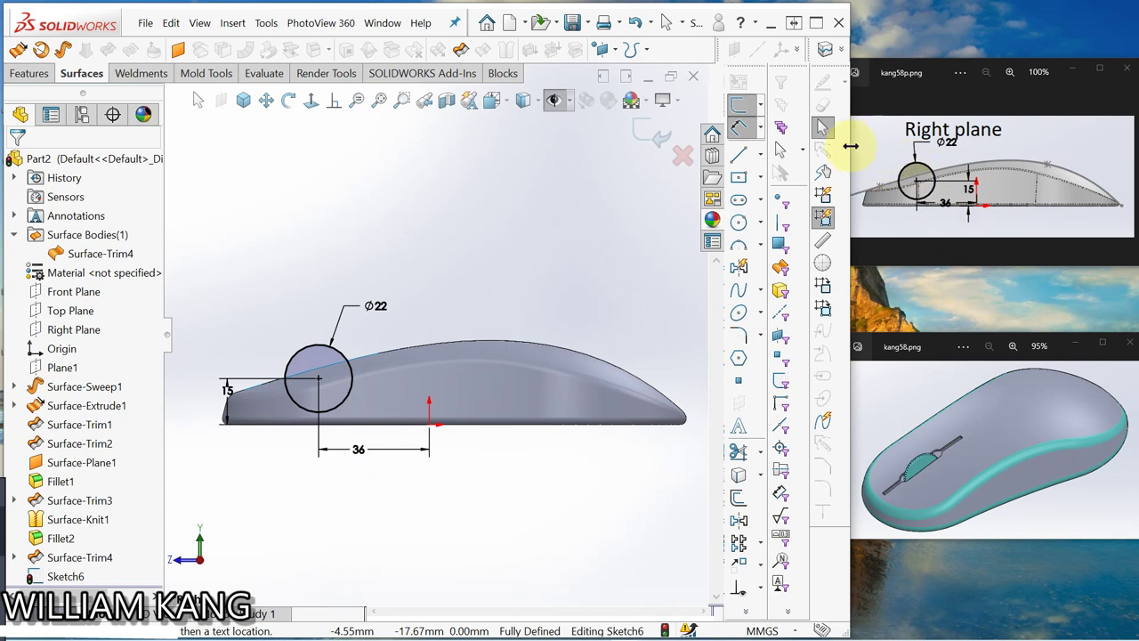
mouse_move(852, 146)
left_mouse_down()
mouse_move(791, 133)
mouse_move(837, 146)
left_mouse_up()
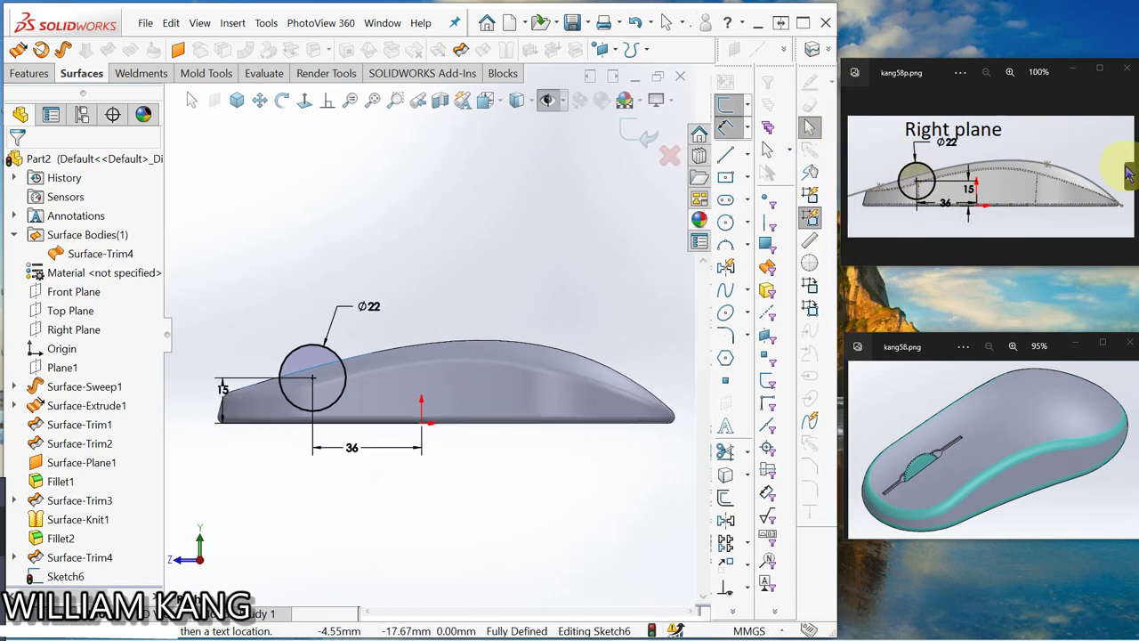
Boss-extrude the Ø22 circle 2 mm Mid Plane to form the scroll wheel disc.
left_click(1126, 174)
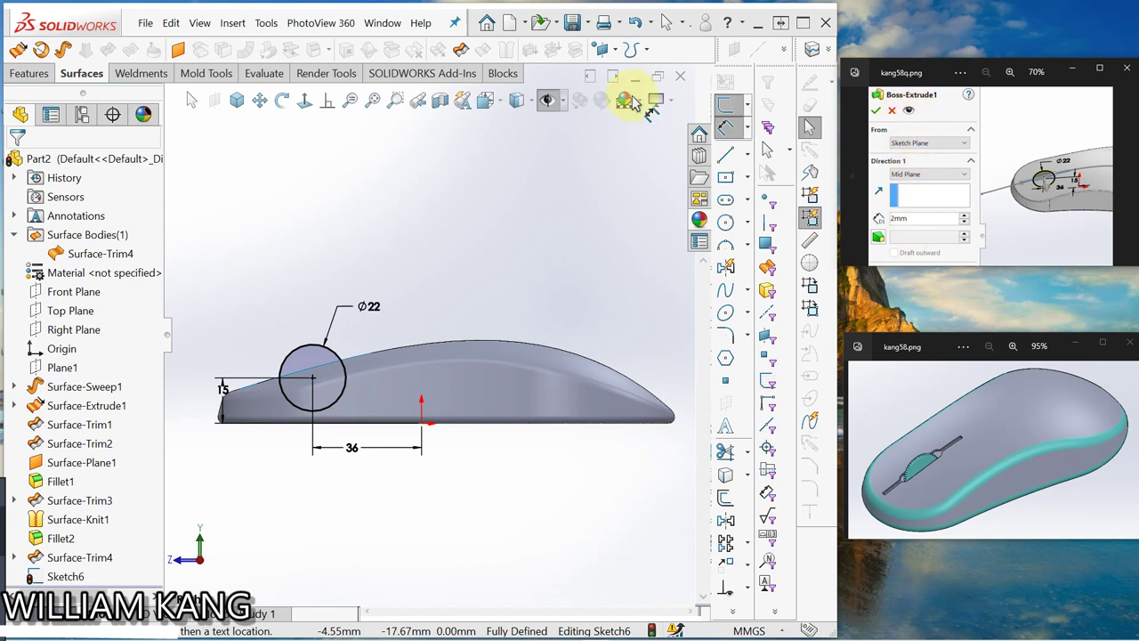
left_click(30, 73)
left_click(18, 49)
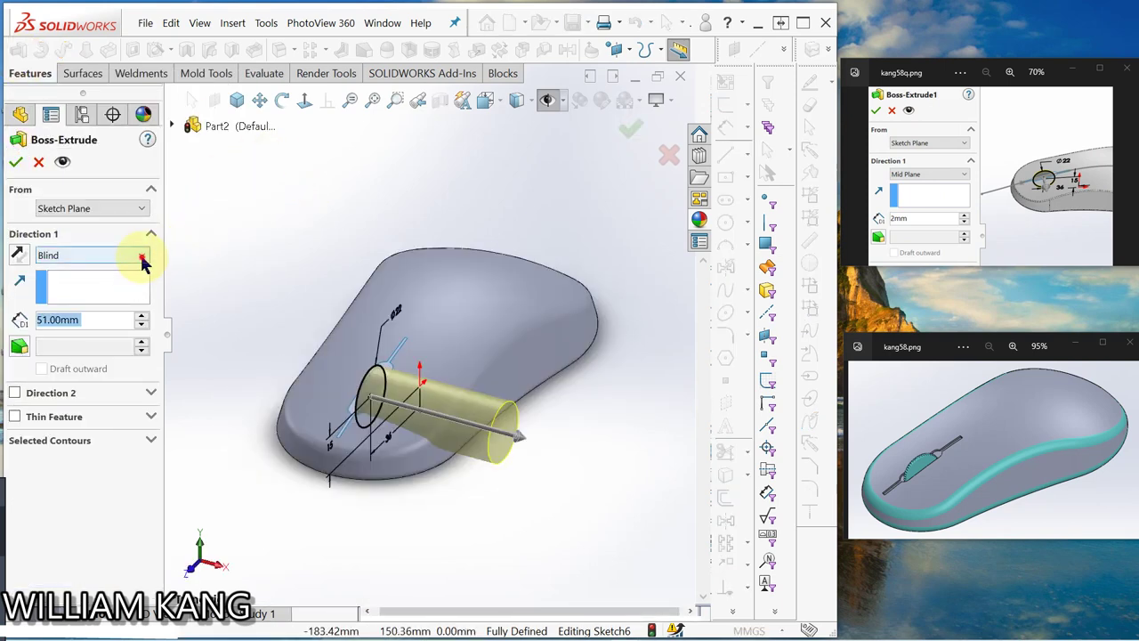
left_click(143, 256)
left_click(94, 332)
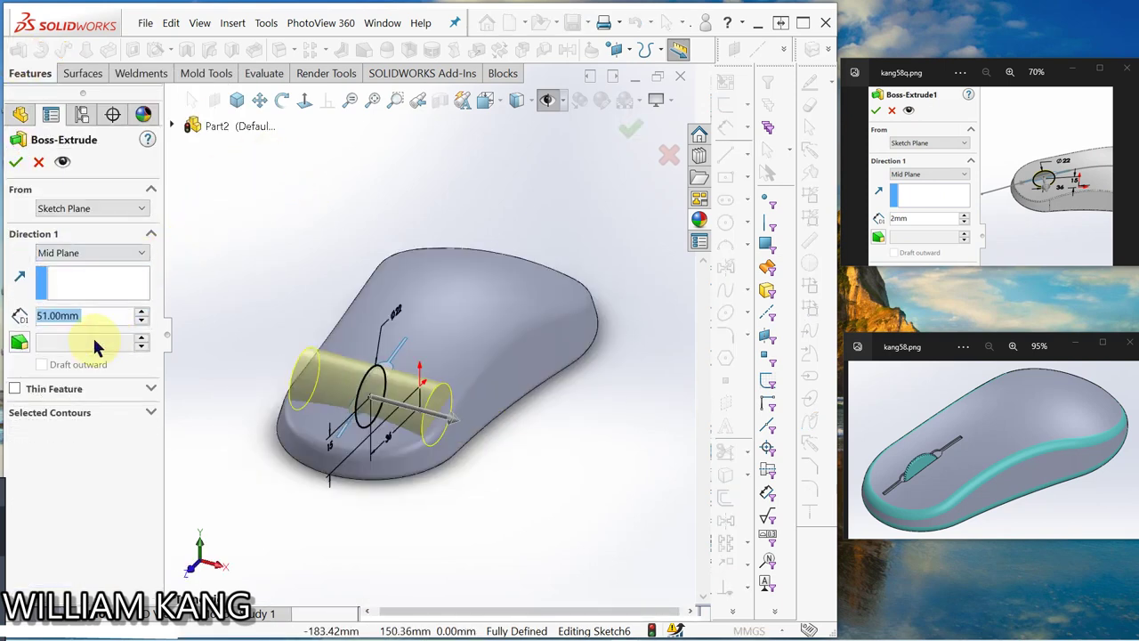
type("2")
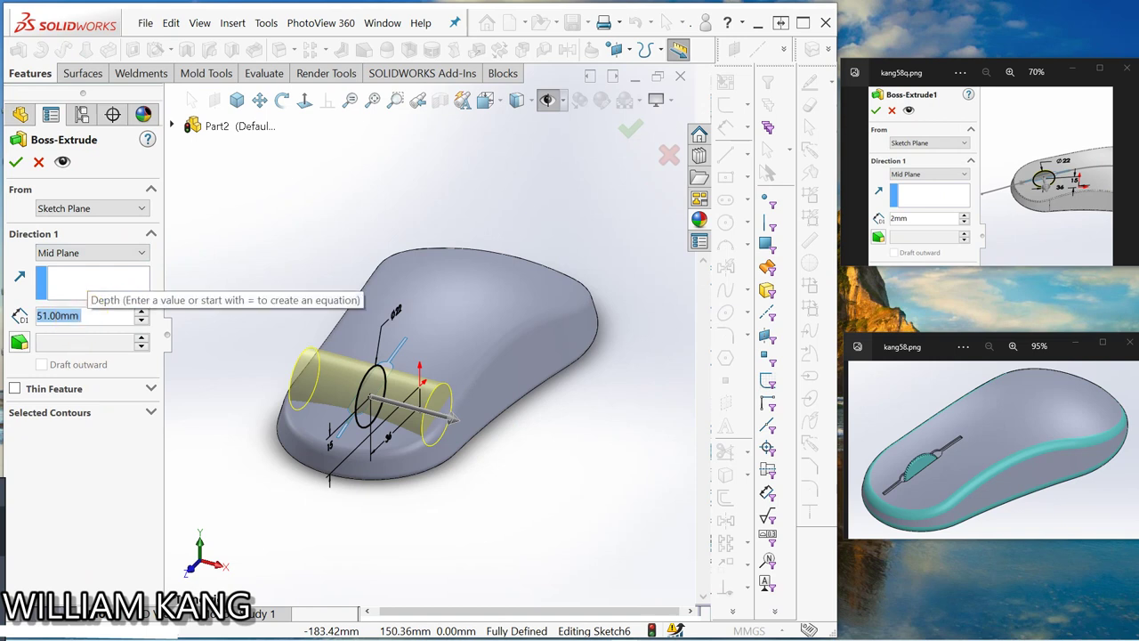
key("Return")
left_click(16, 165)
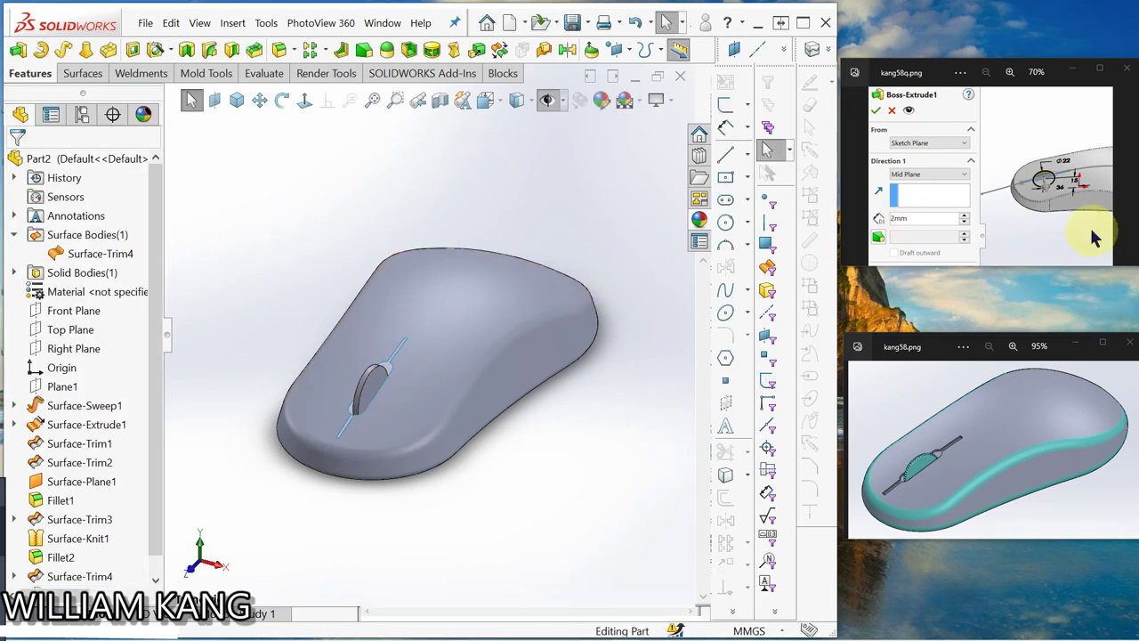
Thicken the trimmed mouse body surface (Surface-Trim4) by 2 mm into a solid.
left_click(1128, 176)
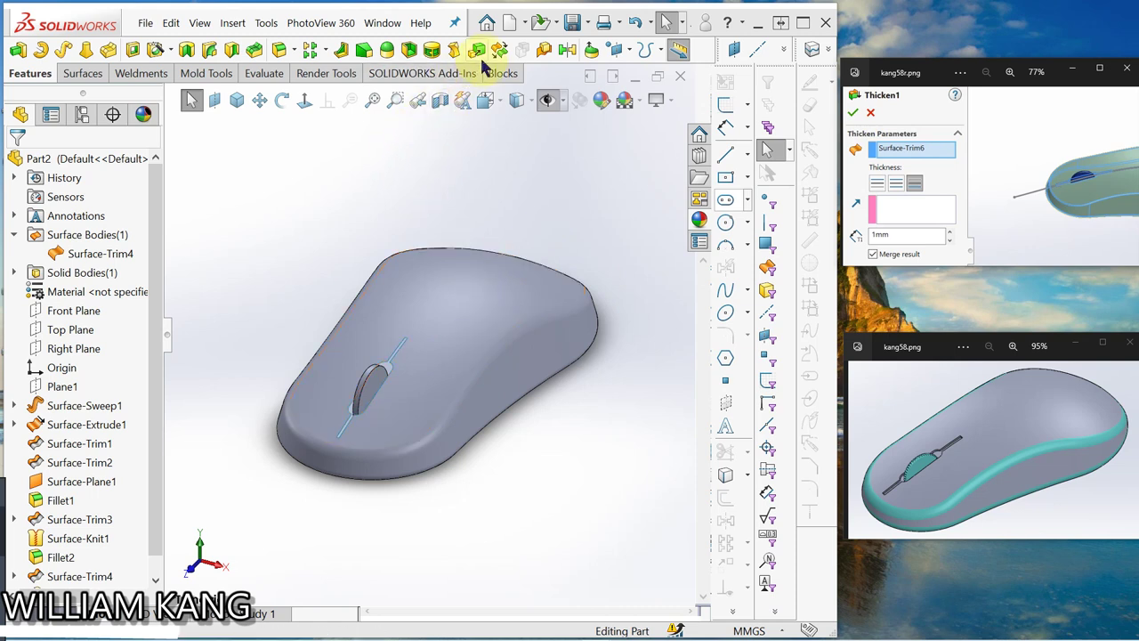
left_click(83, 72)
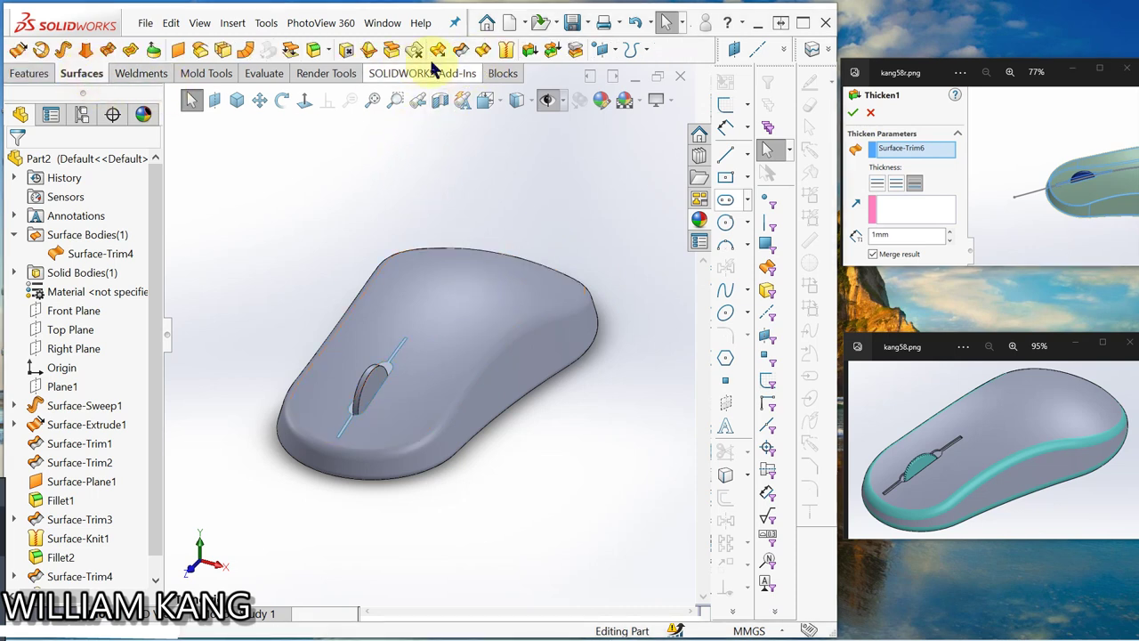
left_click(531, 55)
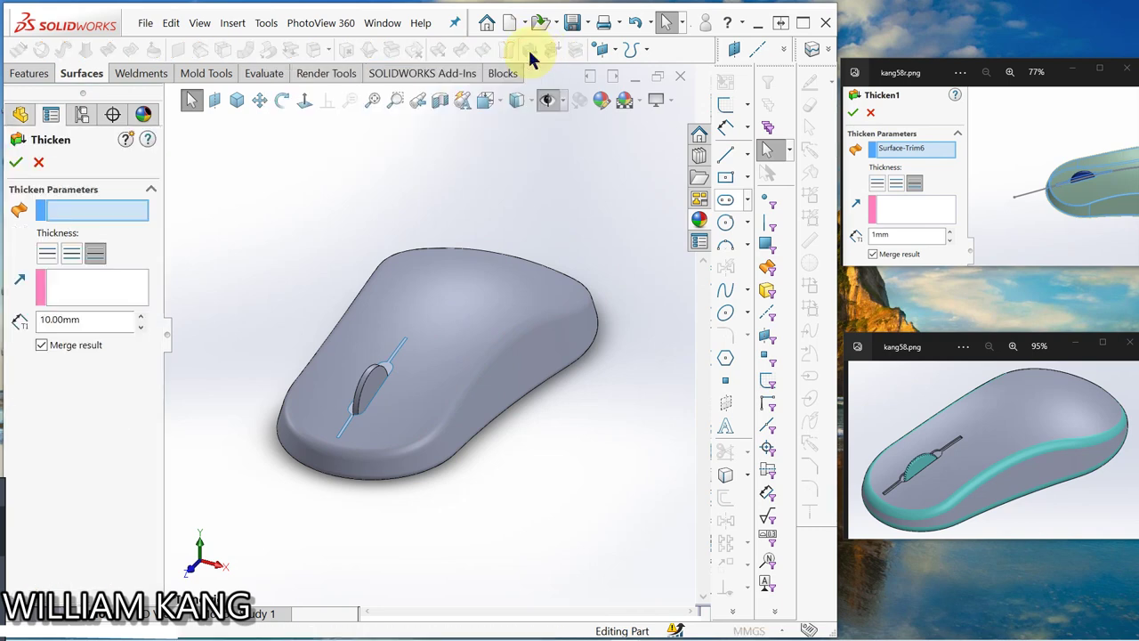
left_click(403, 298)
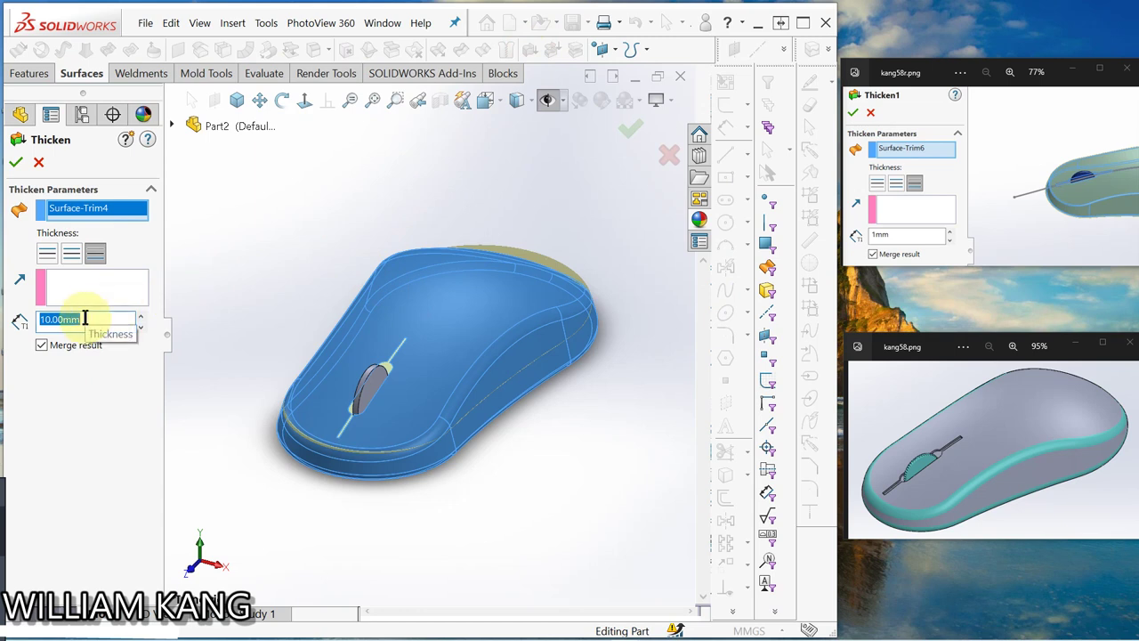
type("2")
key("Return")
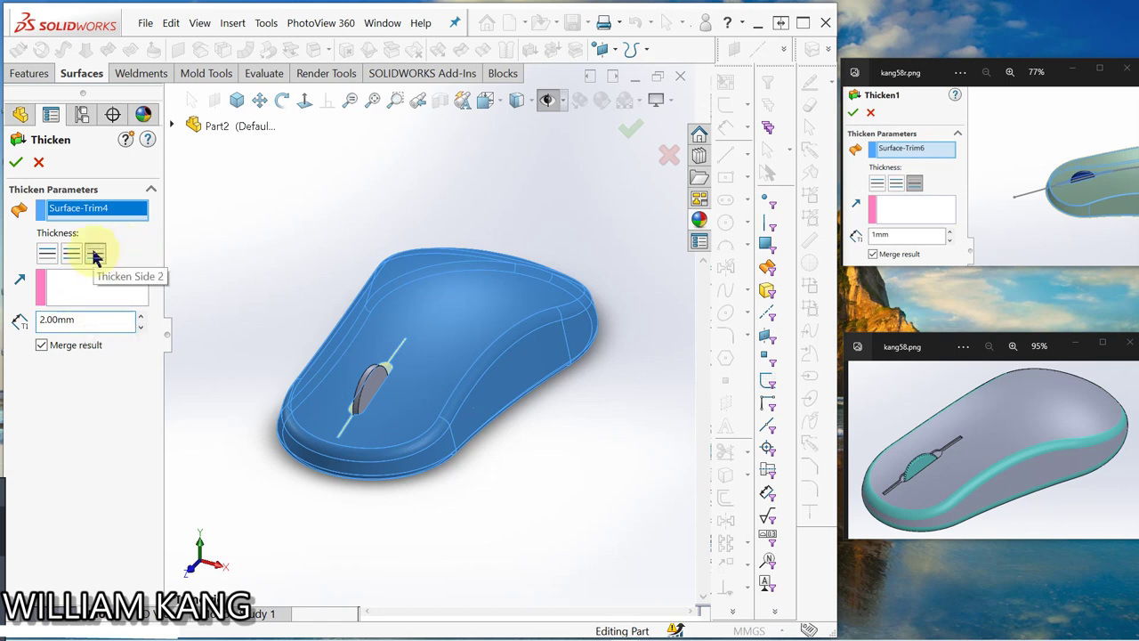
left_click(96, 257)
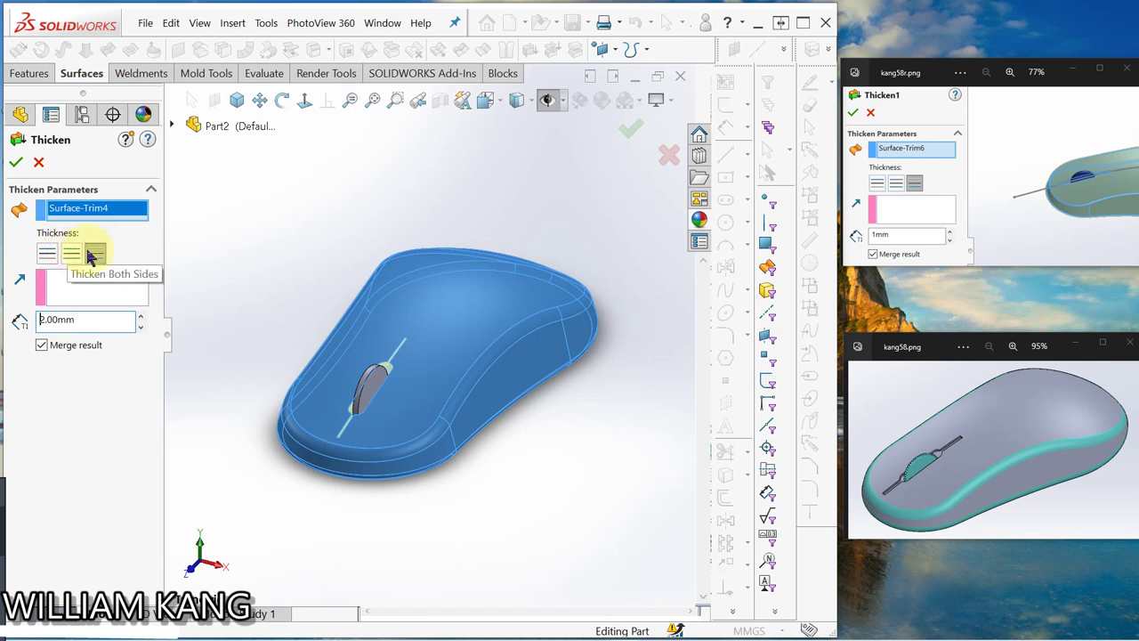
left_click(96, 256)
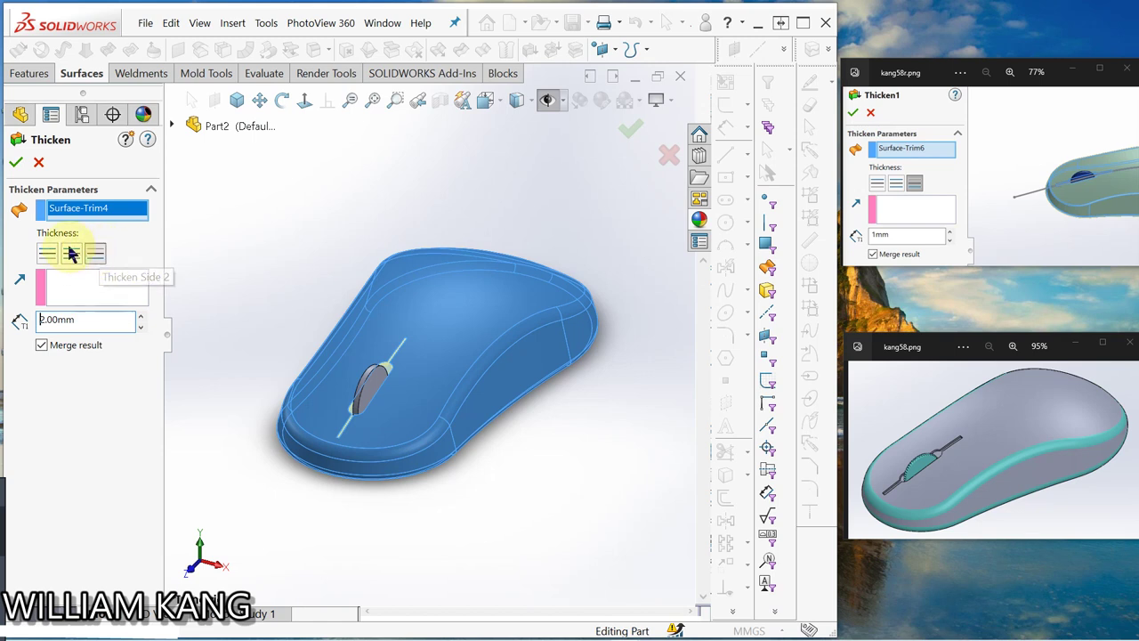
left_click(16, 161)
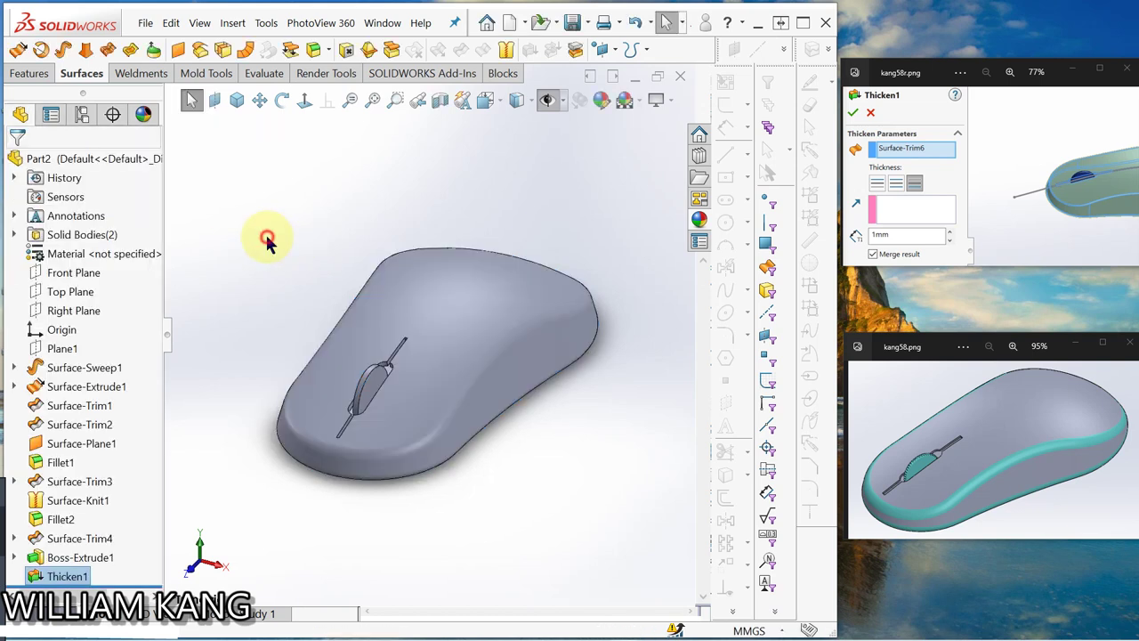
left_click(1131, 178)
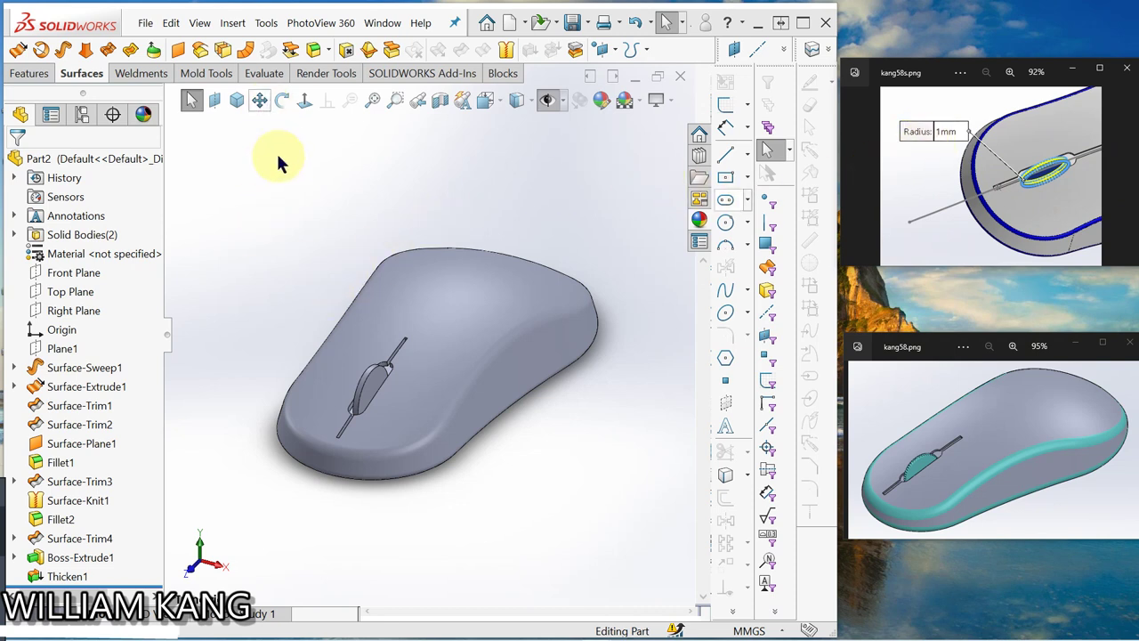
Fillet both circular edges of the scroll-wheel slot with a 1 mm radius.
left_click(315, 51)
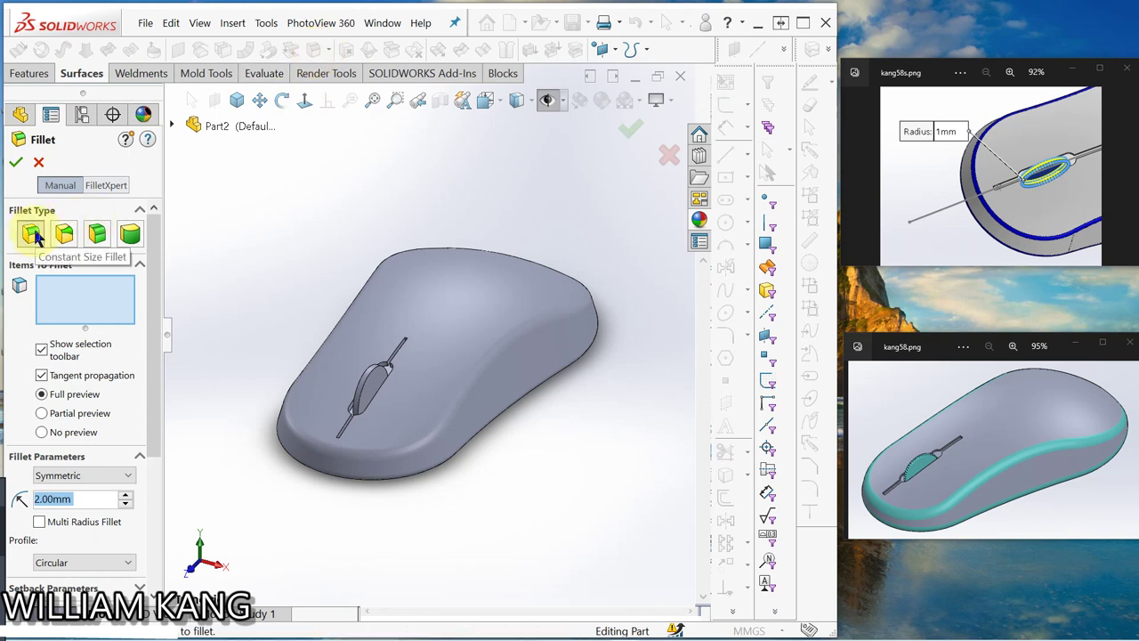
left_click(373, 379)
middle_click_drag(289, 378, 483, 419)
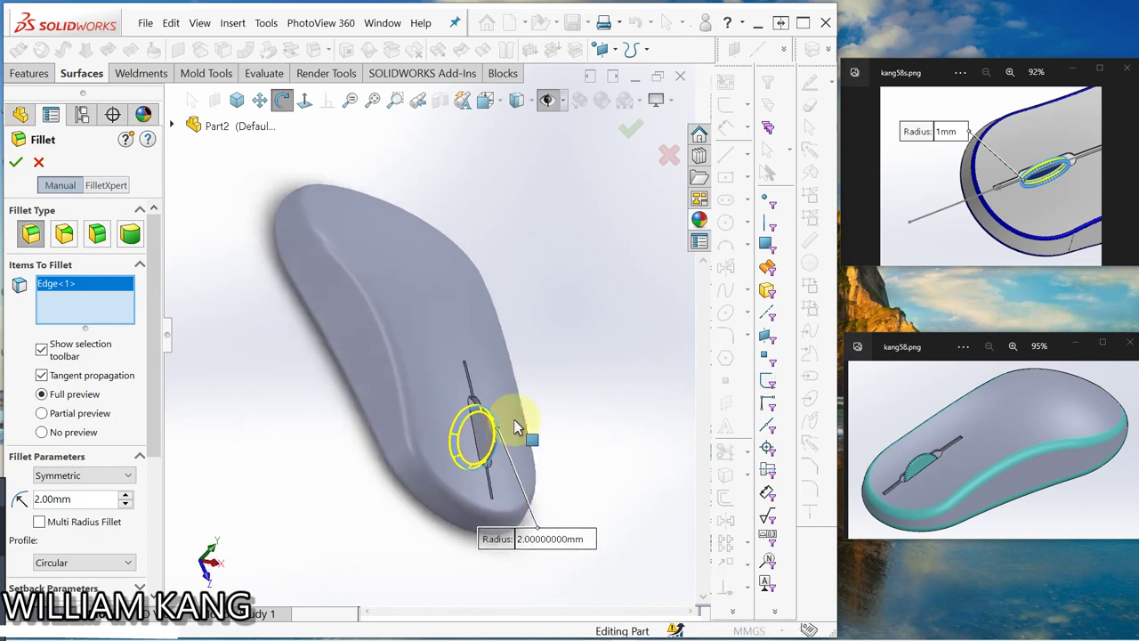
scroll(476, 419, "down", 5)
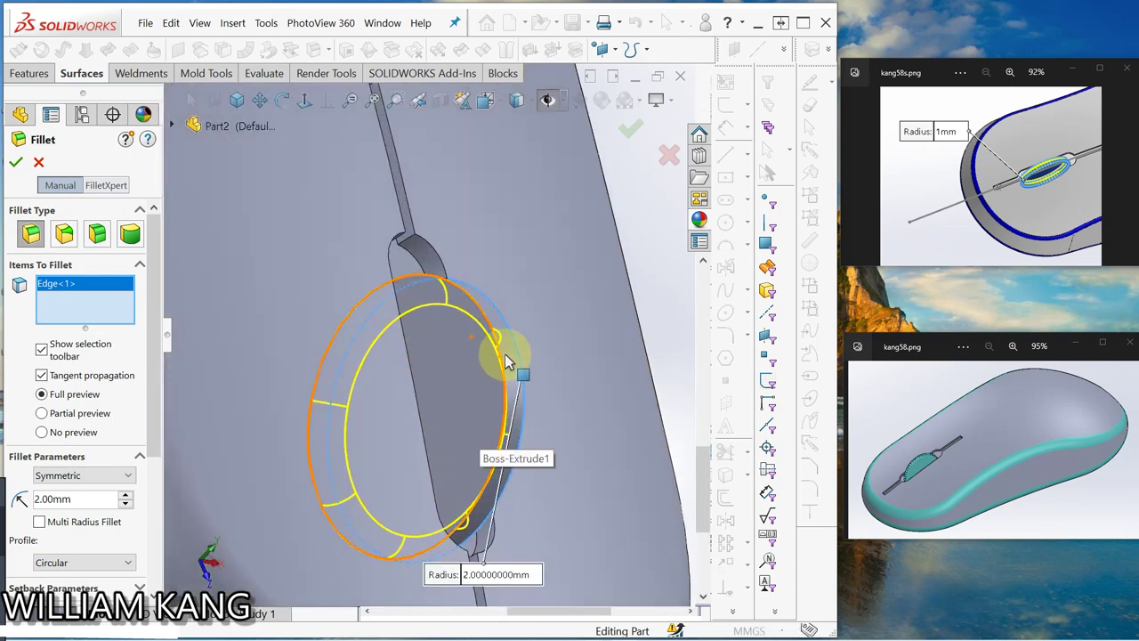
left_click(477, 314)
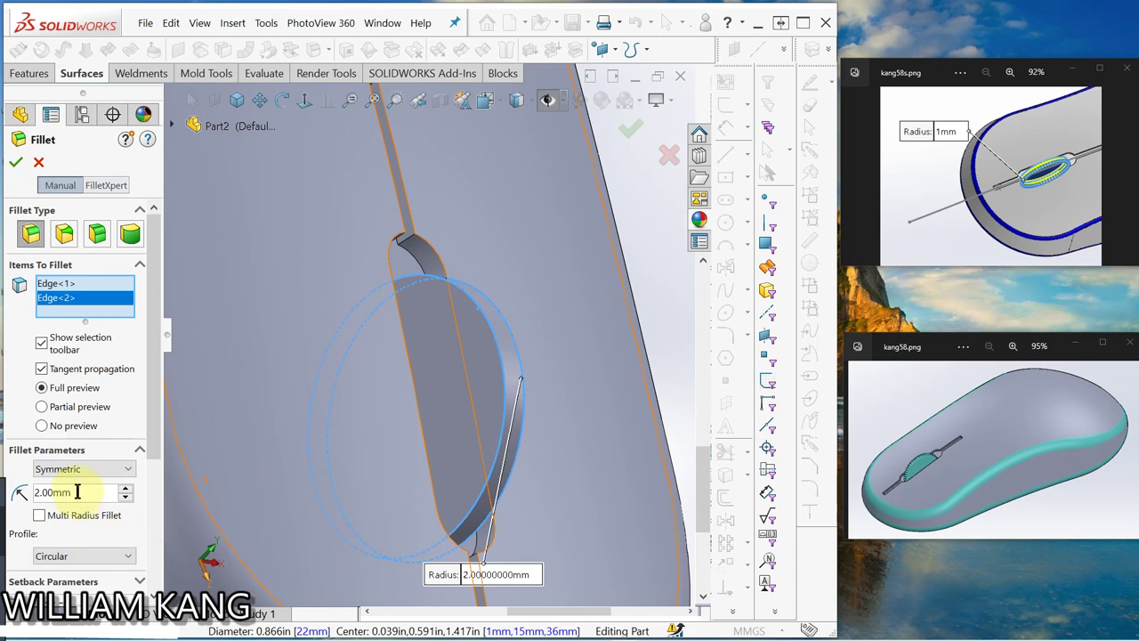
double_click(30, 491)
type("1")
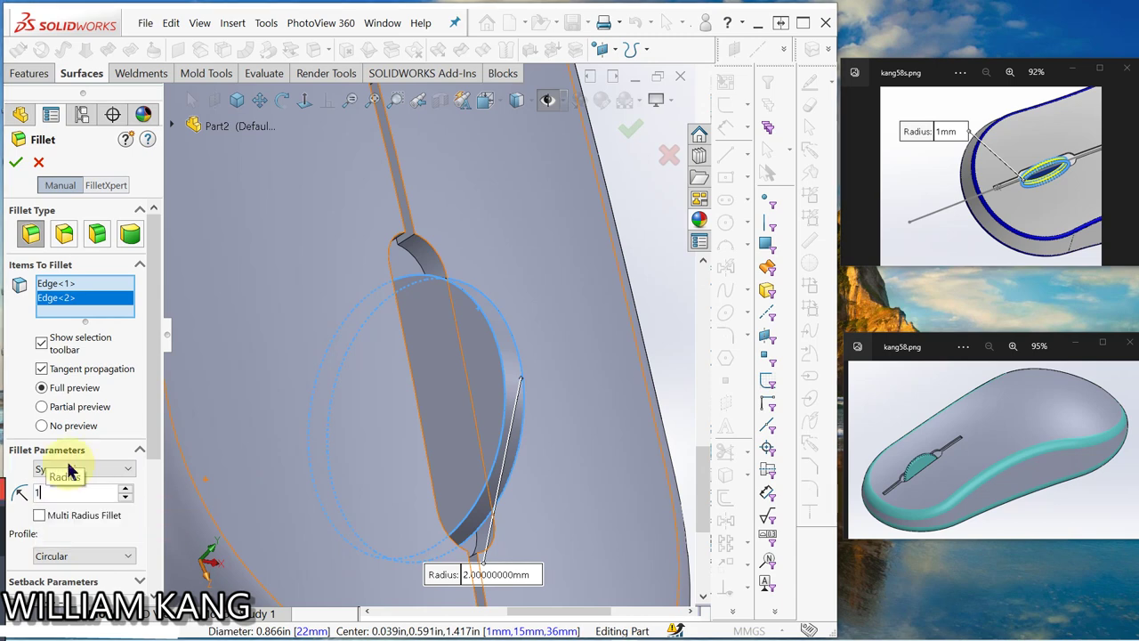
key("Return")
middle_click_drag(560, 470, 287, 284)
left_click(16, 165)
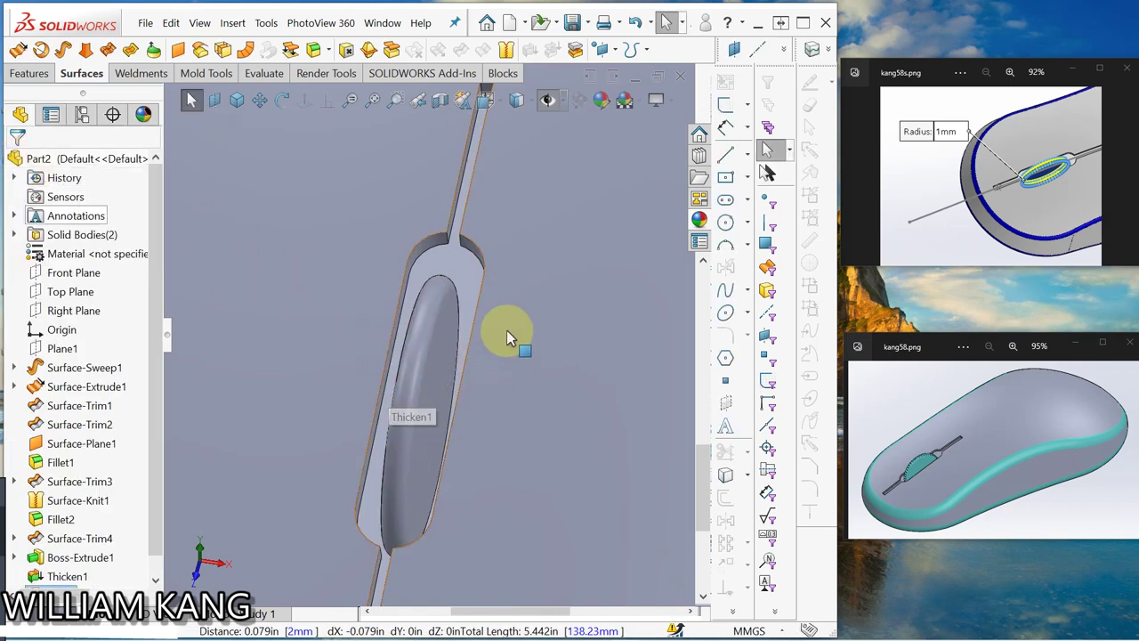
Orbit the mouse body and advance the reference images to kang58t1.png, the cut-extrude picture.
scroll(386, 411, "up", 3)
middle_click_drag(472, 338, 407, 368)
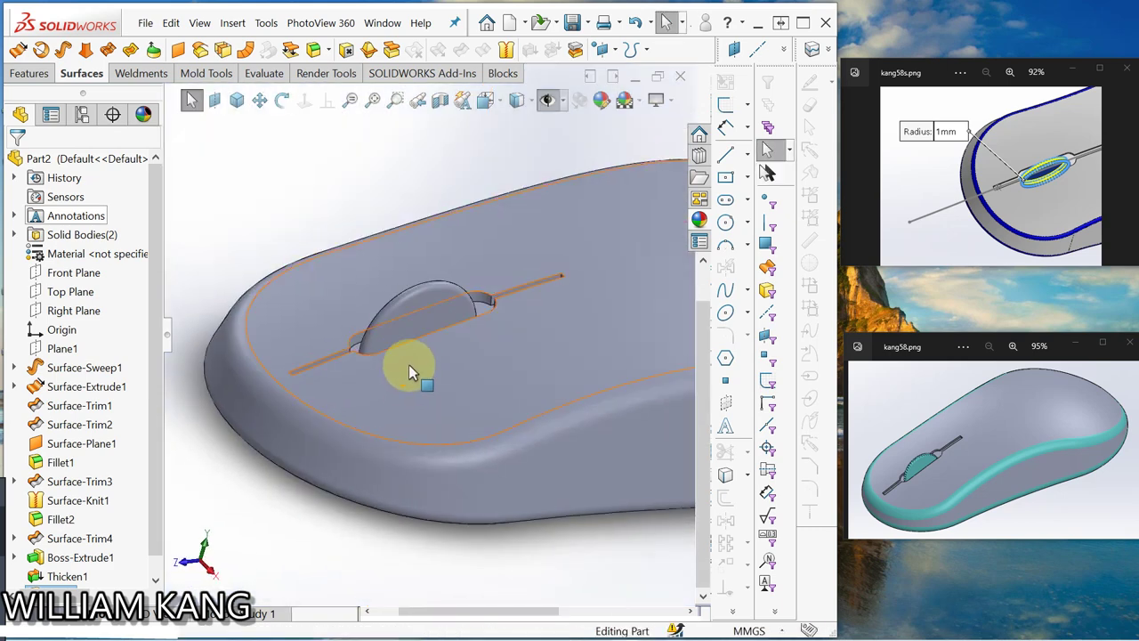
left_click(1126, 176)
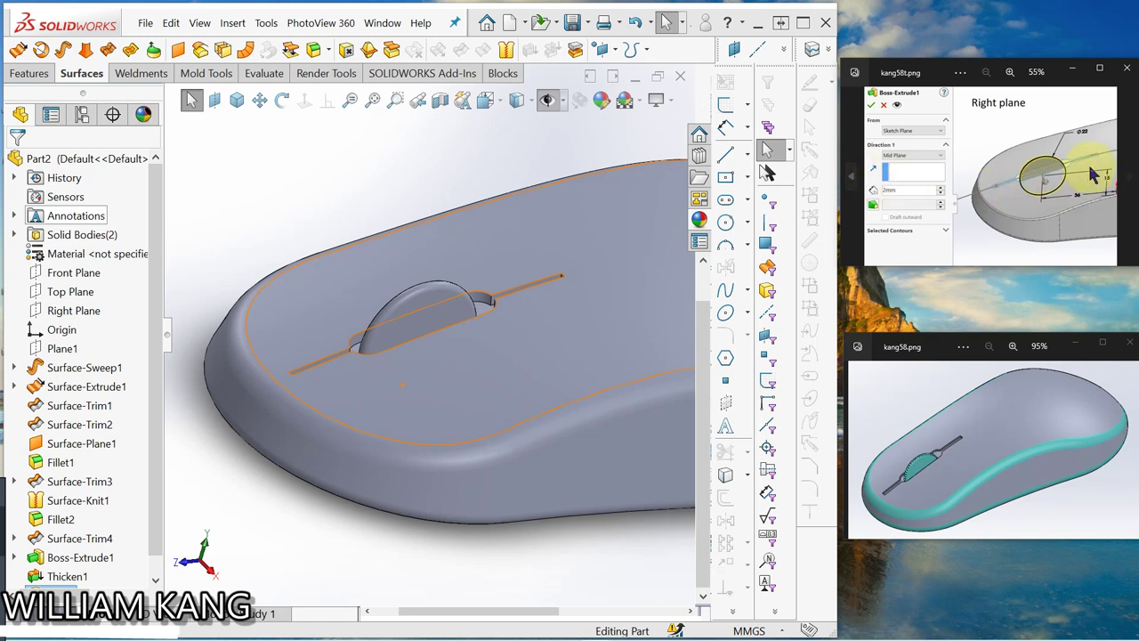
left_click(1132, 183)
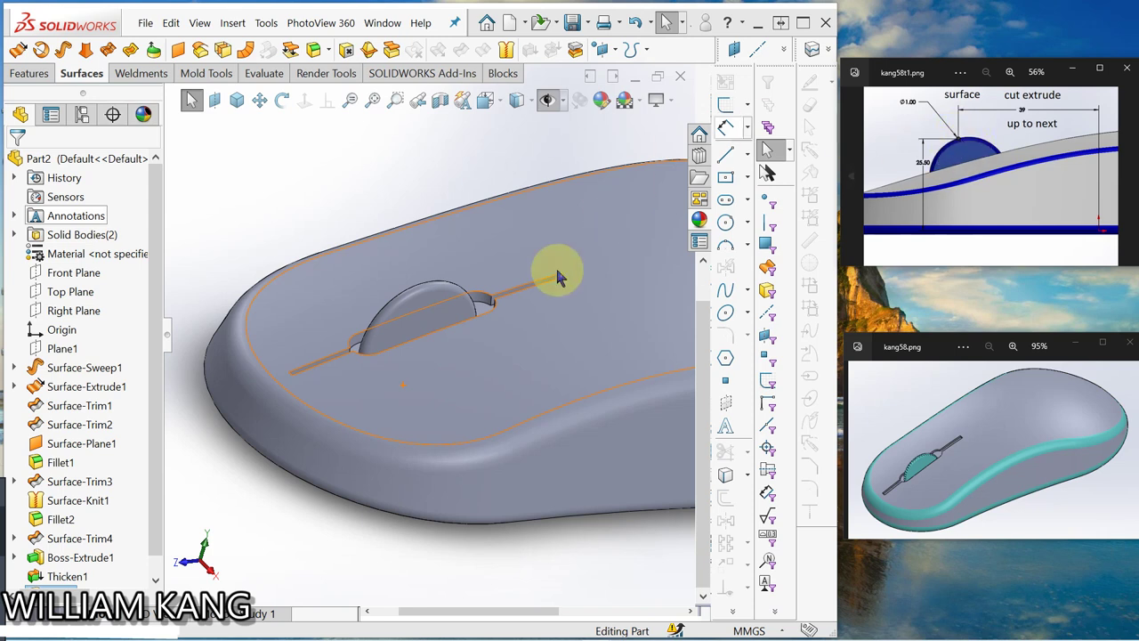
Start a new sketch on the scroll-wheel dome face.
left_click(434, 311)
left_click(434, 316)
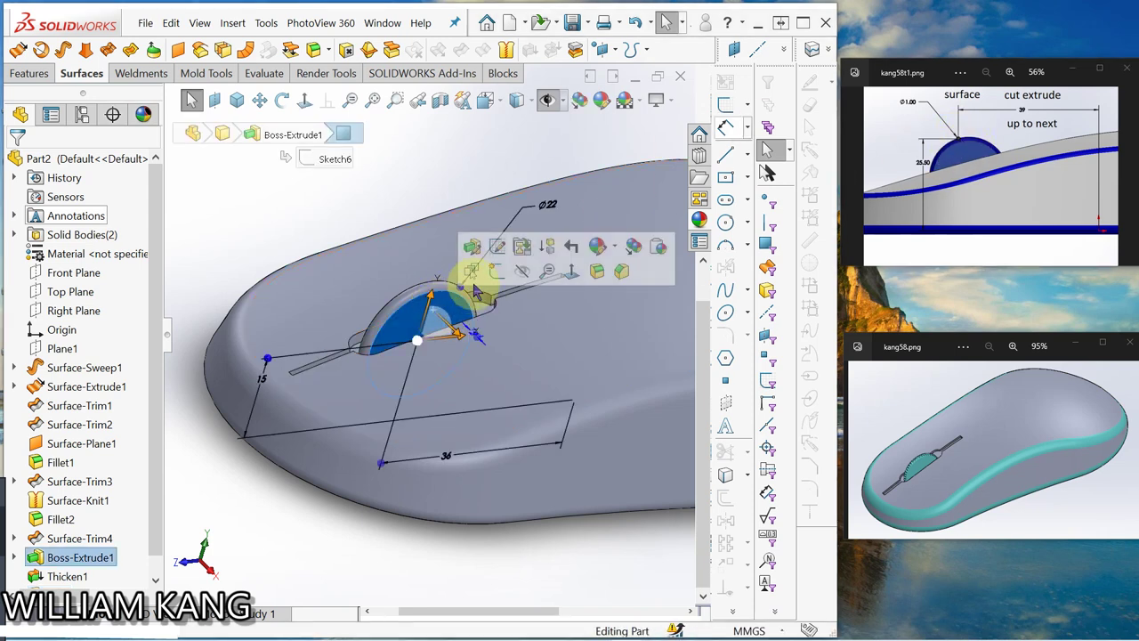
left_click(500, 260)
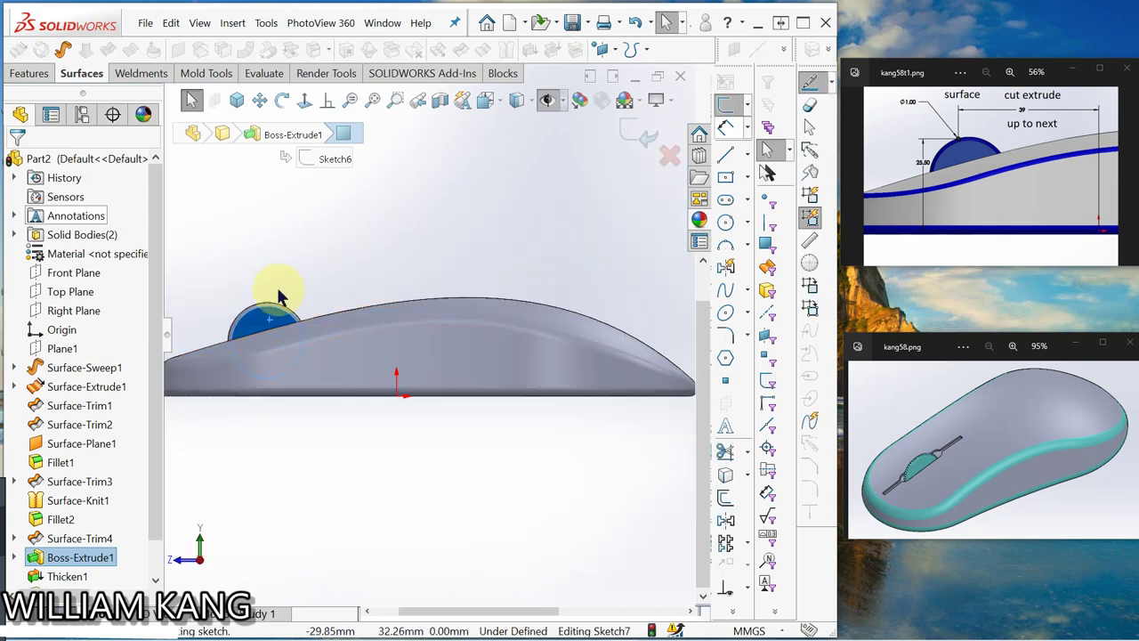
scroll(272, 329, "down", 10)
left_click(290, 322)
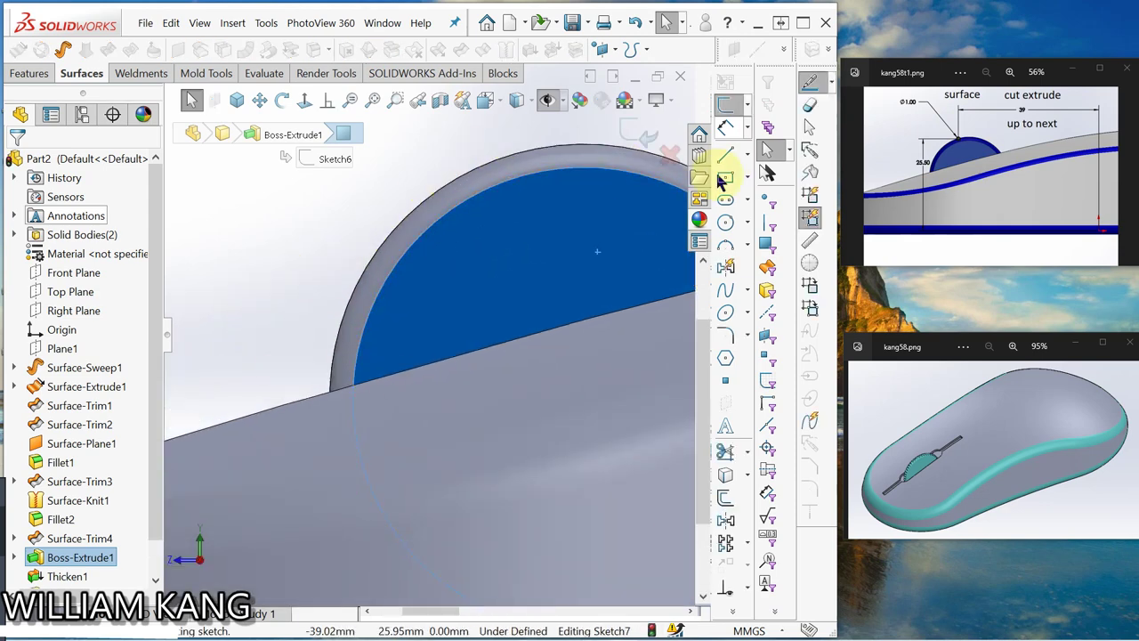
Draw a small circle at the dome rim and place its diameter dimension.
left_click(725, 223)
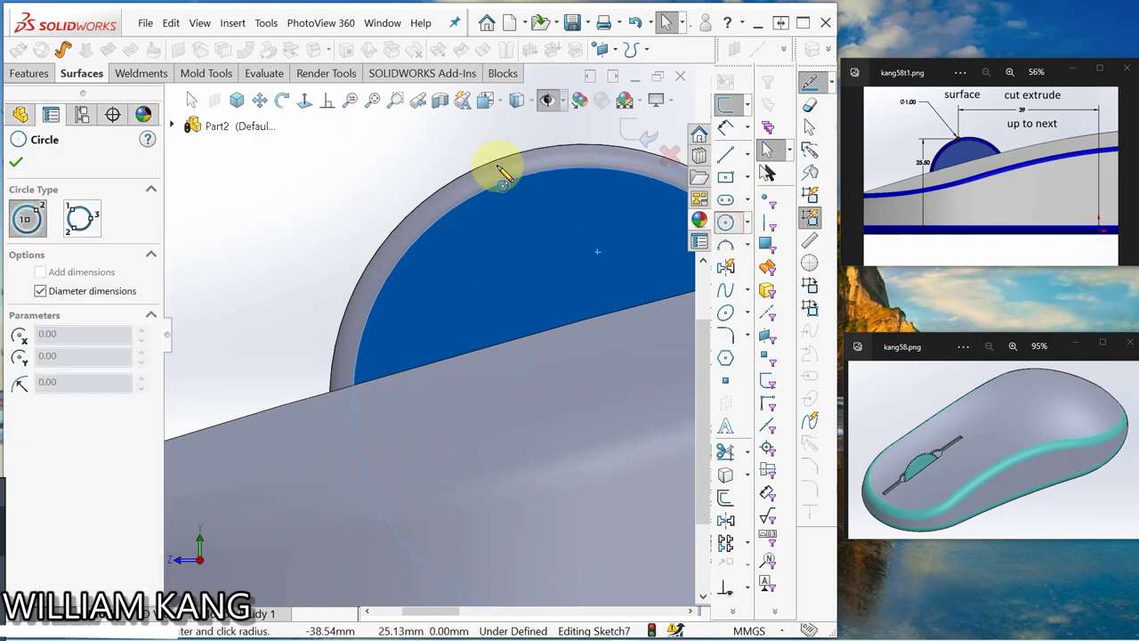
left_click(455, 185)
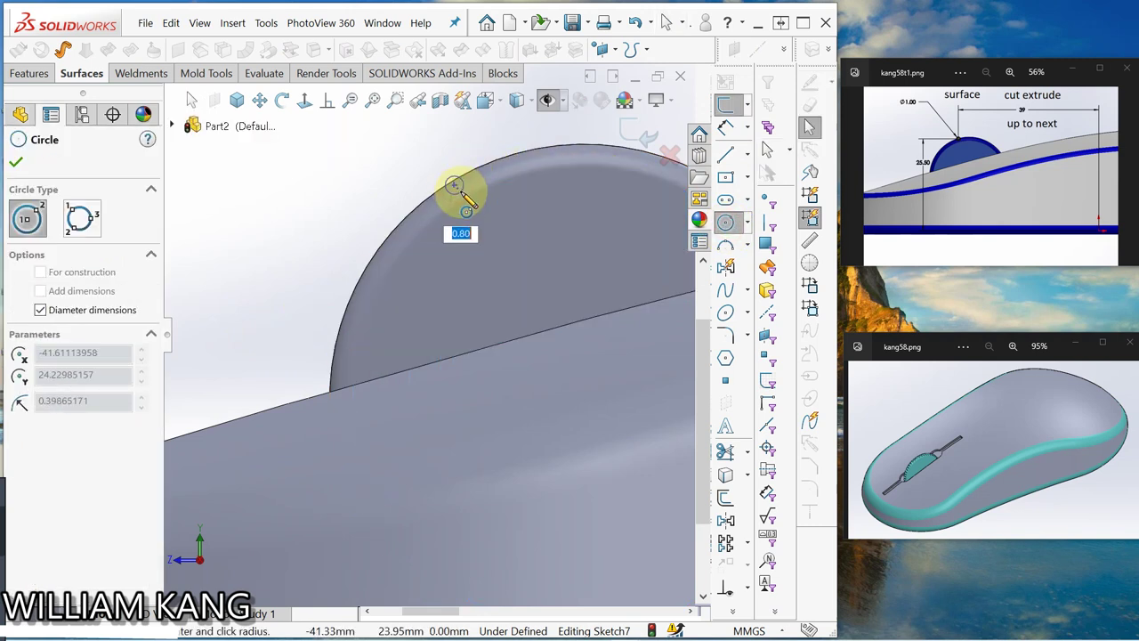
left_click(461, 196)
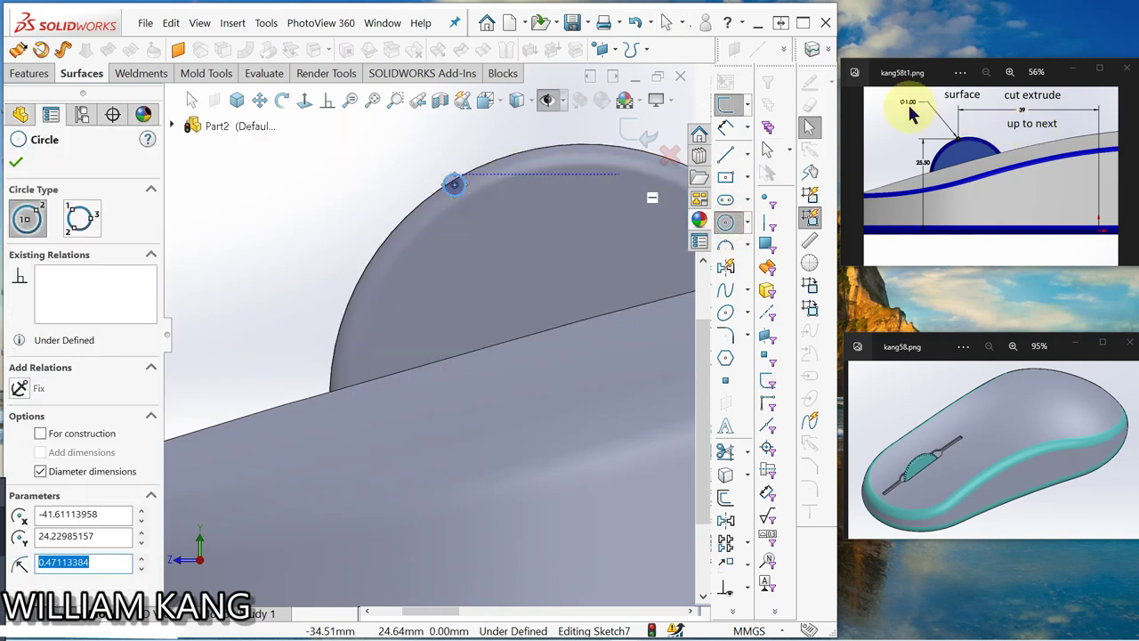
left_click(727, 129)
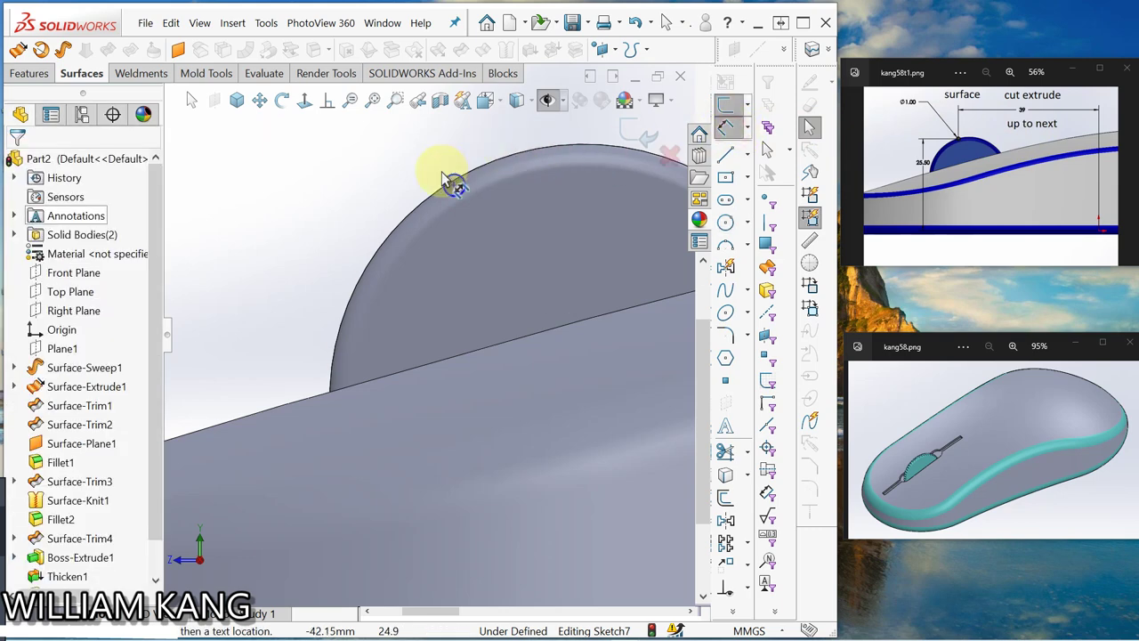
left_click(436, 174)
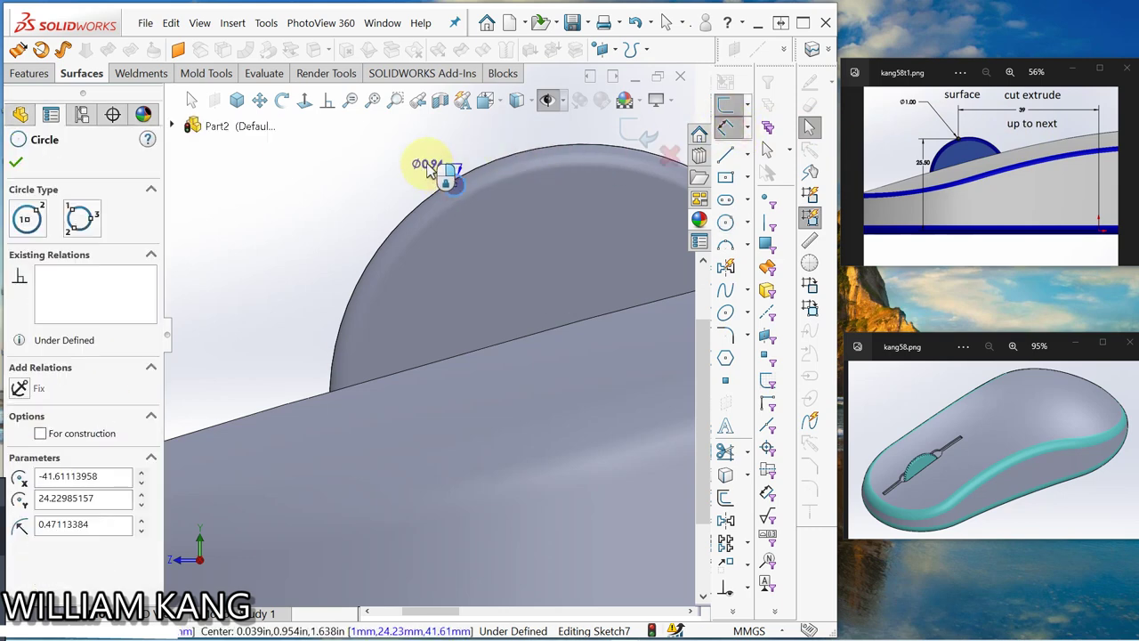
left_click(400, 157)
Set the rim circle's diameter to 1 mm and check the cut-extrude reference picture.
type("1")
key("Return")
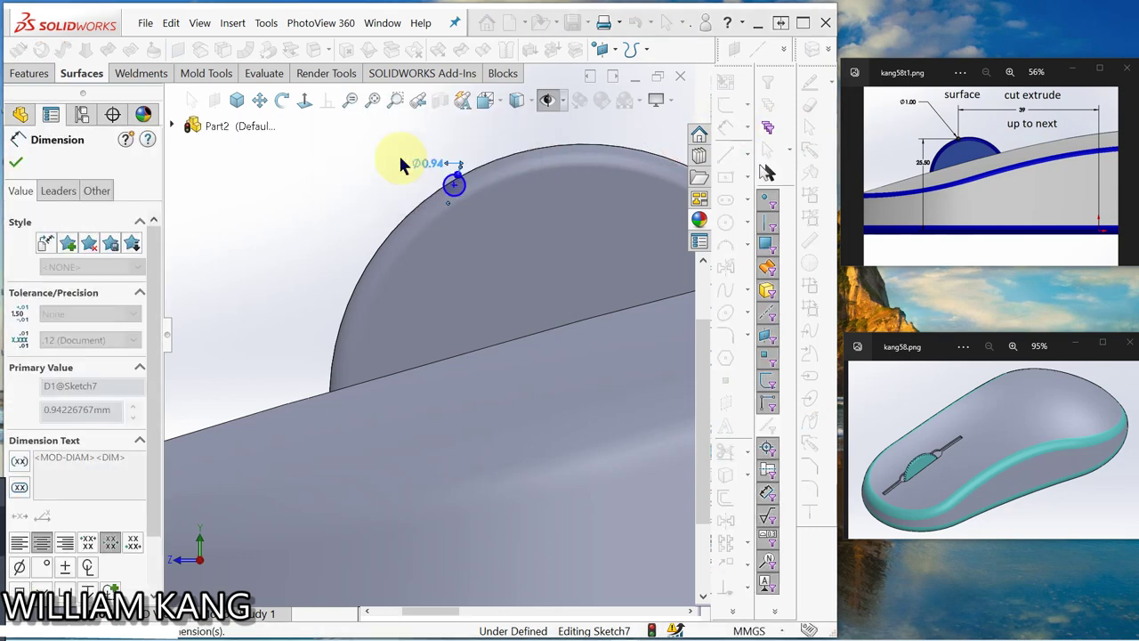
scroll(552, 314, "up", 3)
scroll(588, 356, "up", 3)
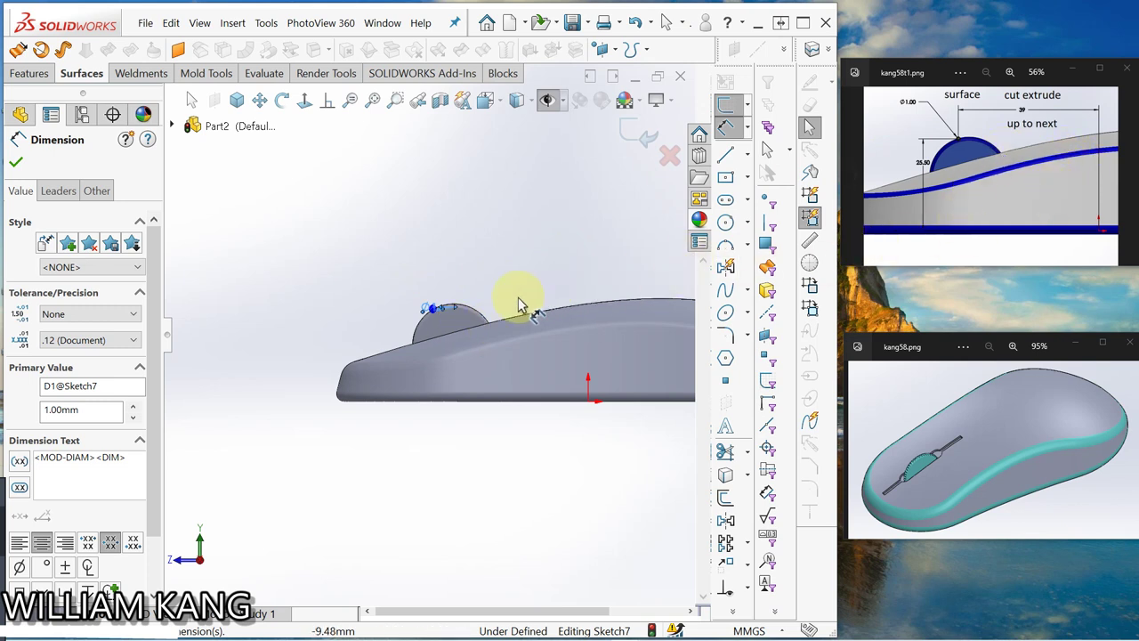
scroll(440, 316, "up", 1)
scroll(452, 325, "up", 2)
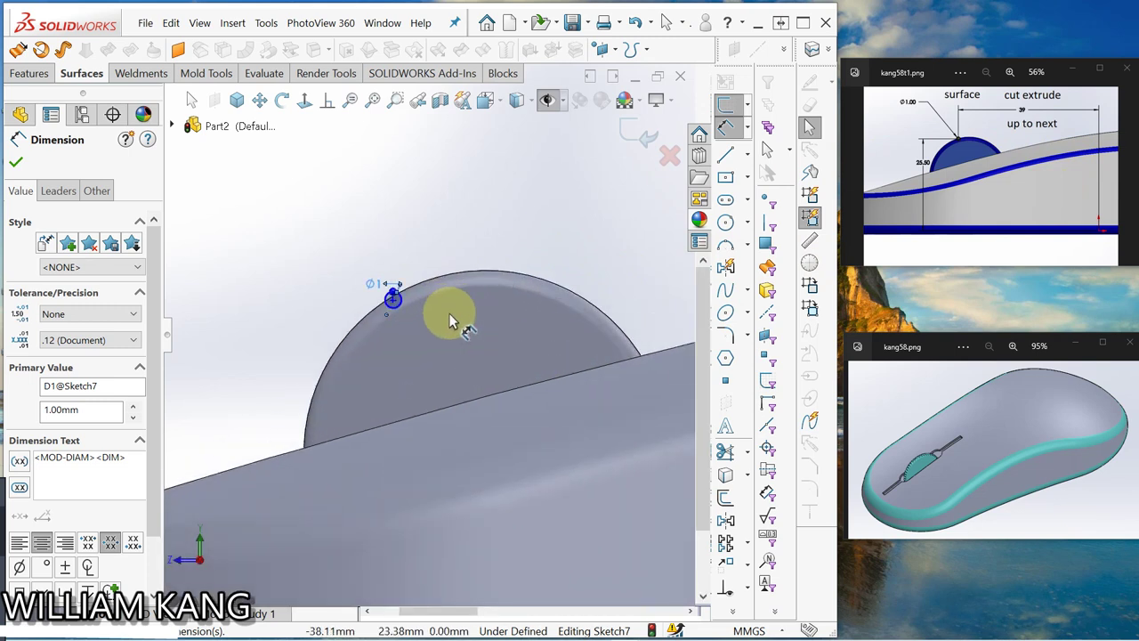
scroll(449, 322, "down", 4)
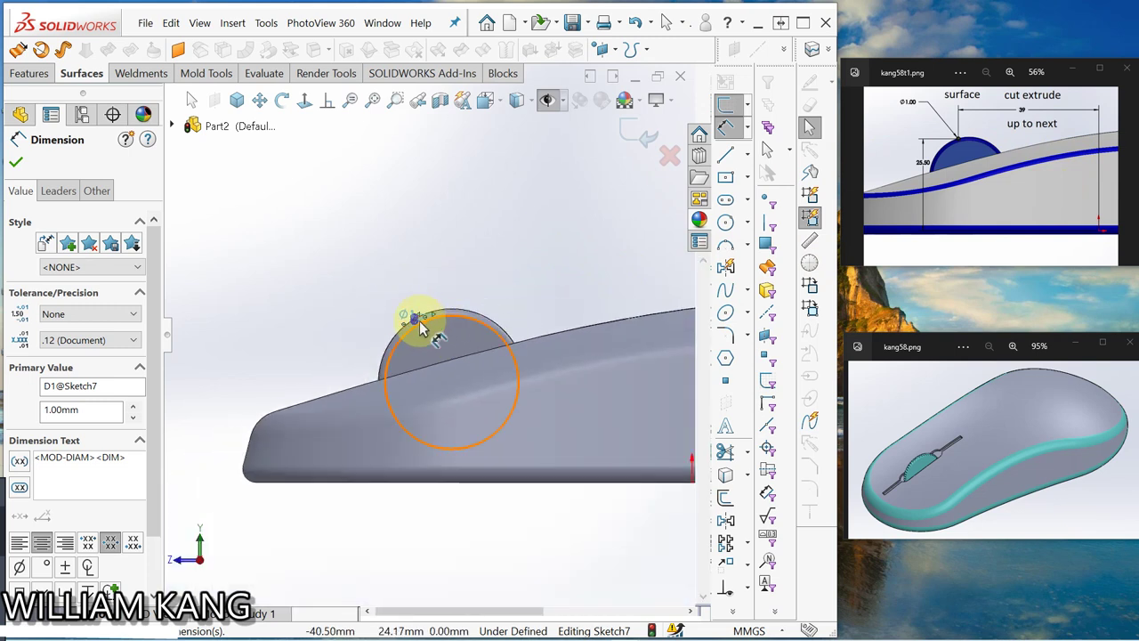
left_click(417, 320)
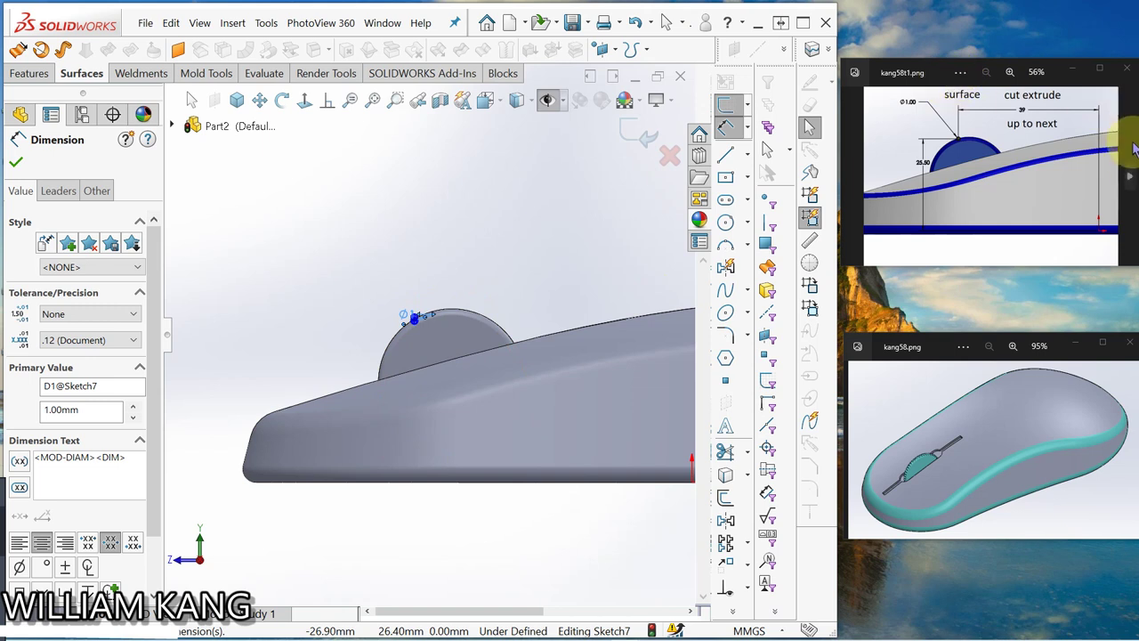
left_click(1132, 181)
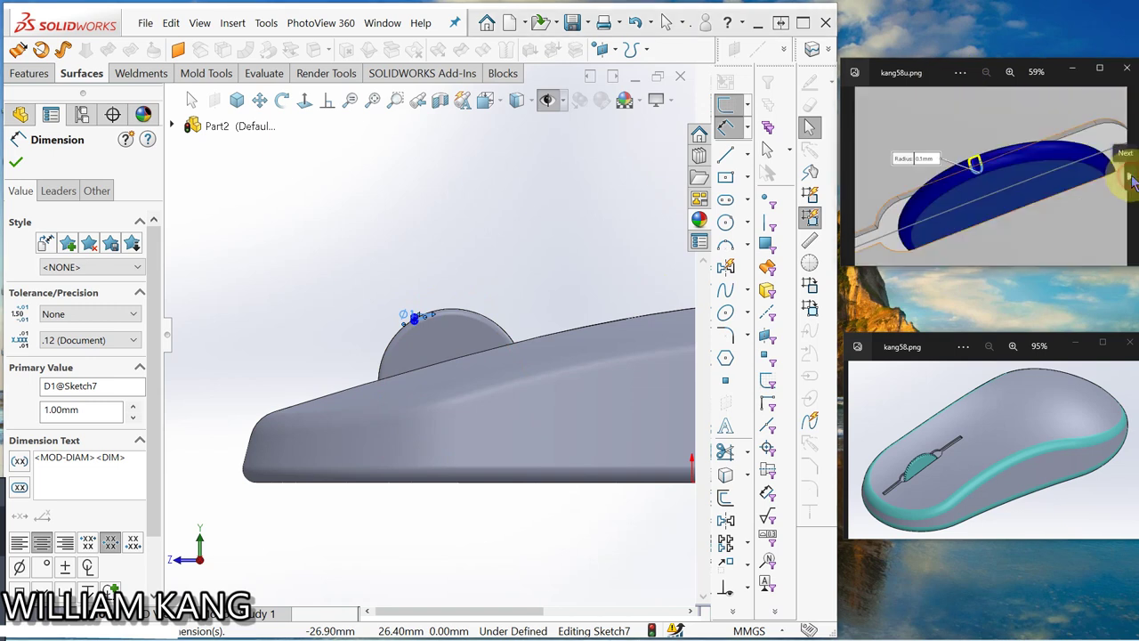
left_click(852, 182)
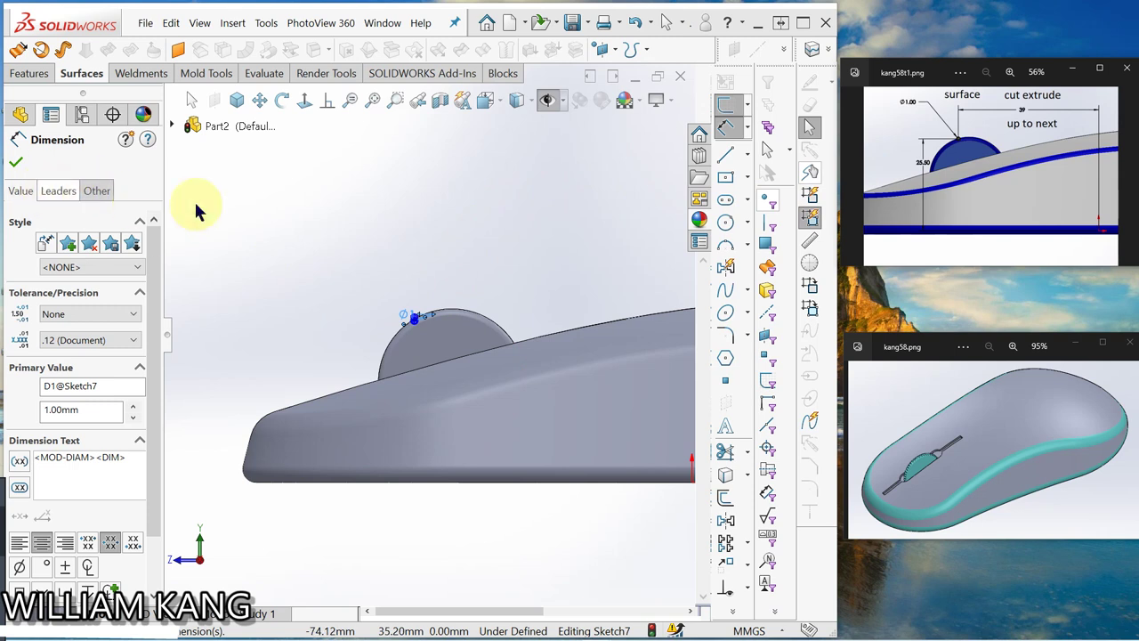
Begin dimensioning the small circle's position from the sketch origin.
mouse_move(686, 546)
middle_mouse_down()
mouse_move(666, 419)
mouse_move(672, 439)
middle_mouse_up()
left_click(595, 438)
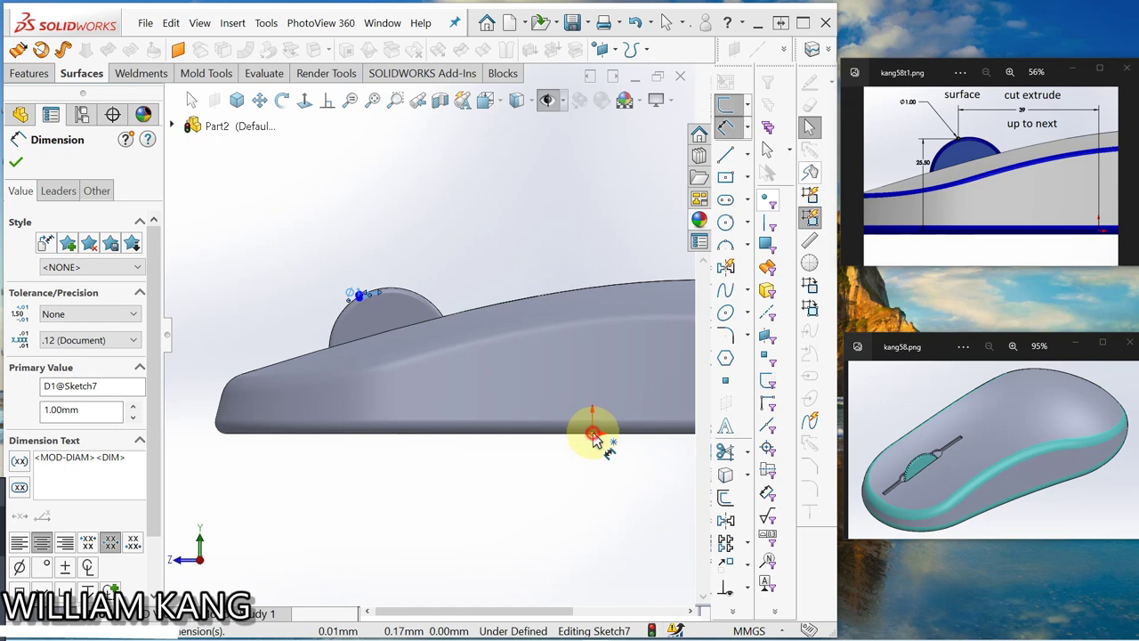
left_click(357, 299)
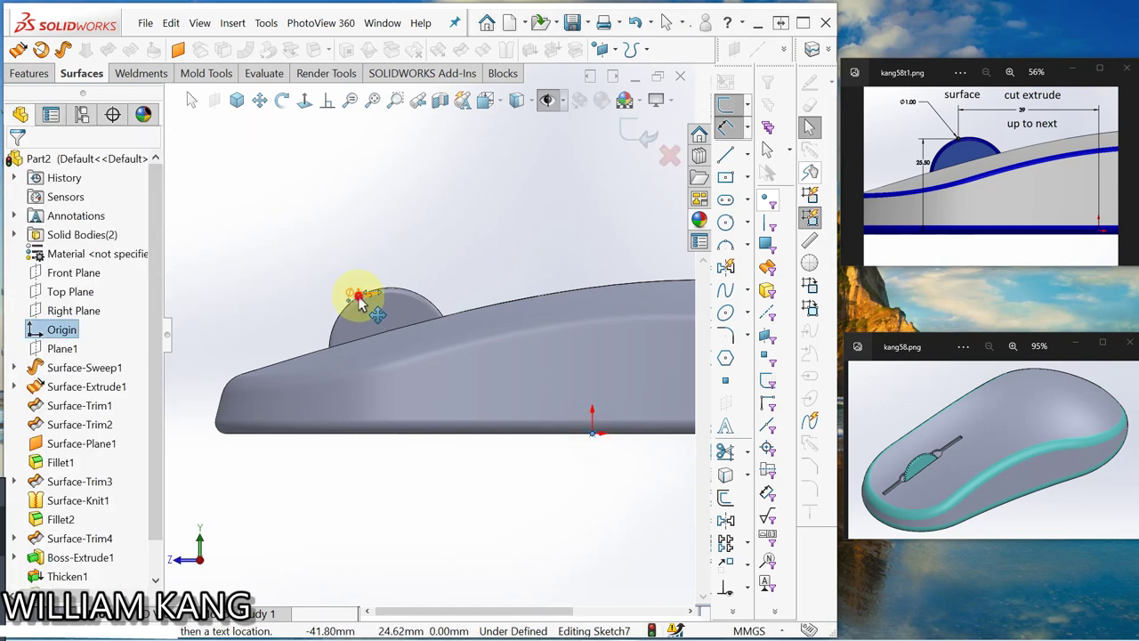
left_click(258, 299)
left_click(249, 271)
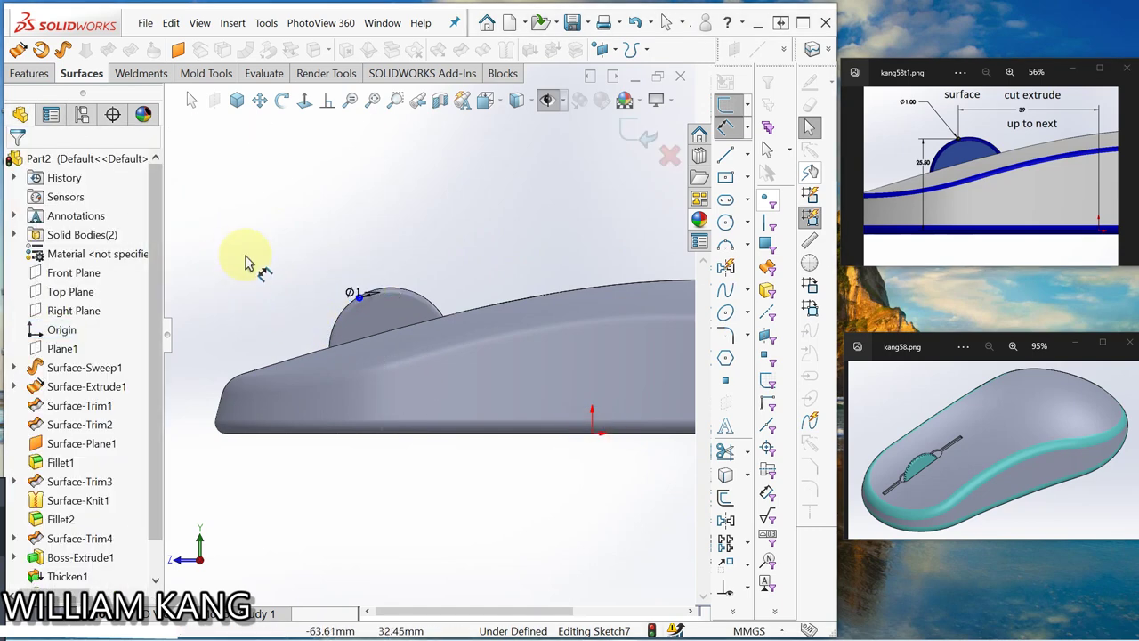
left_click(725, 130)
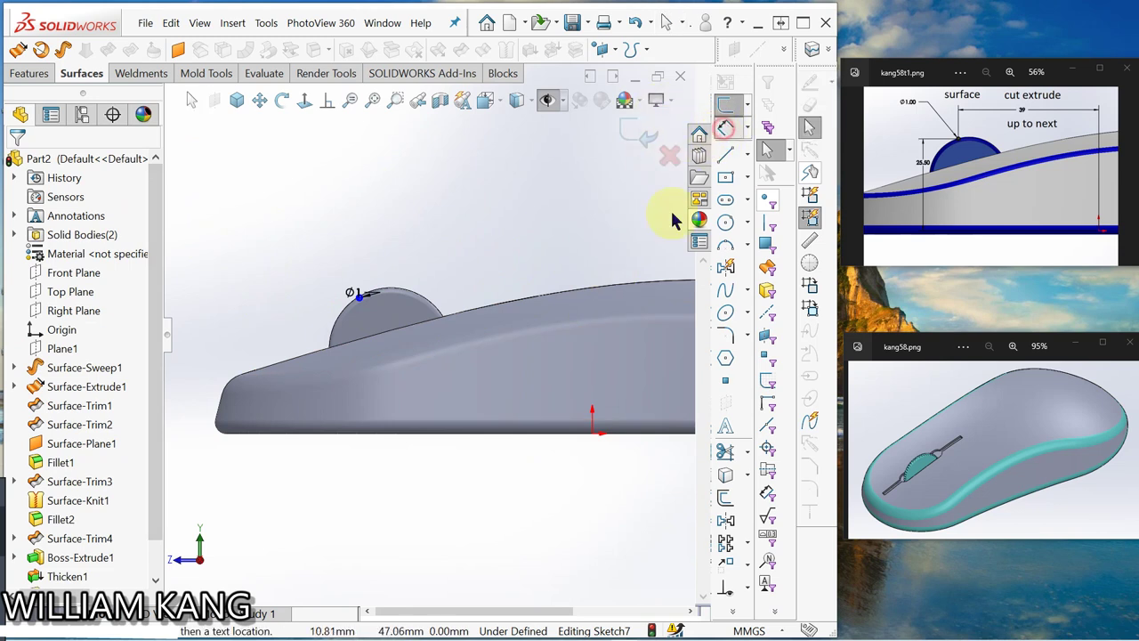
left_click(594, 436)
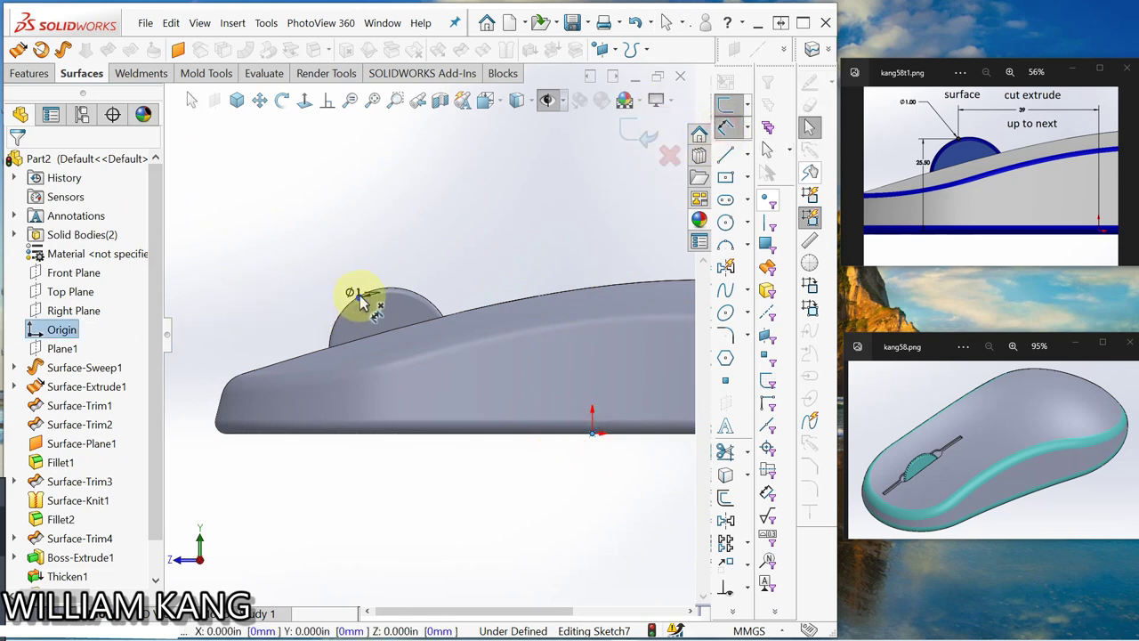
scroll(367, 304, "down", 6)
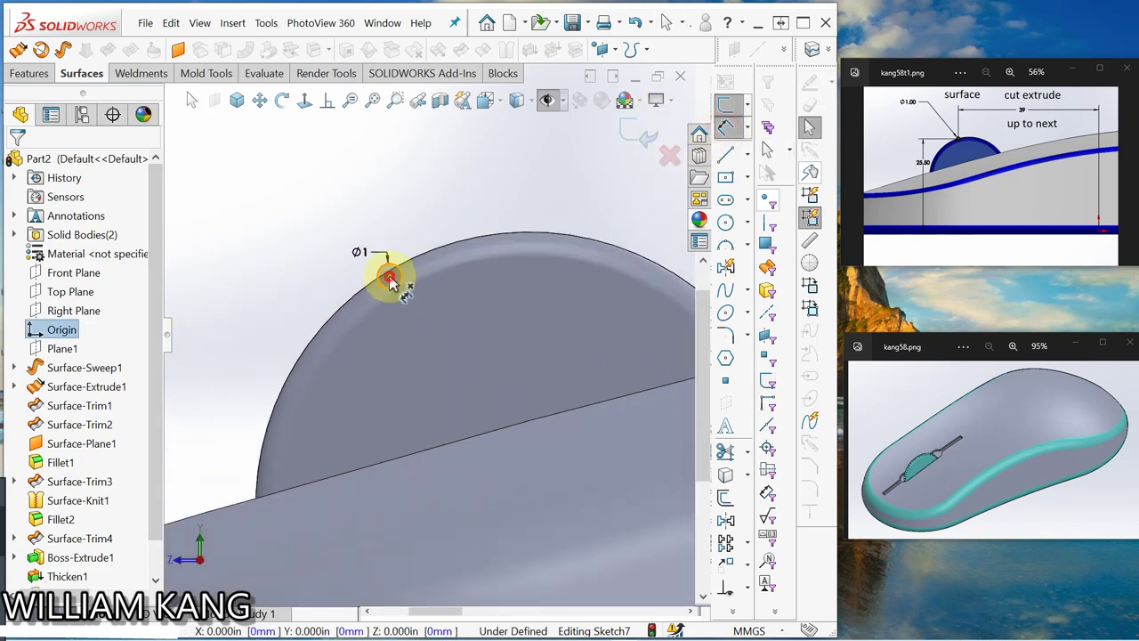
Dimension the Ø1 circle's centre 25.5 mm vertically above the origin.
left_click(389, 278)
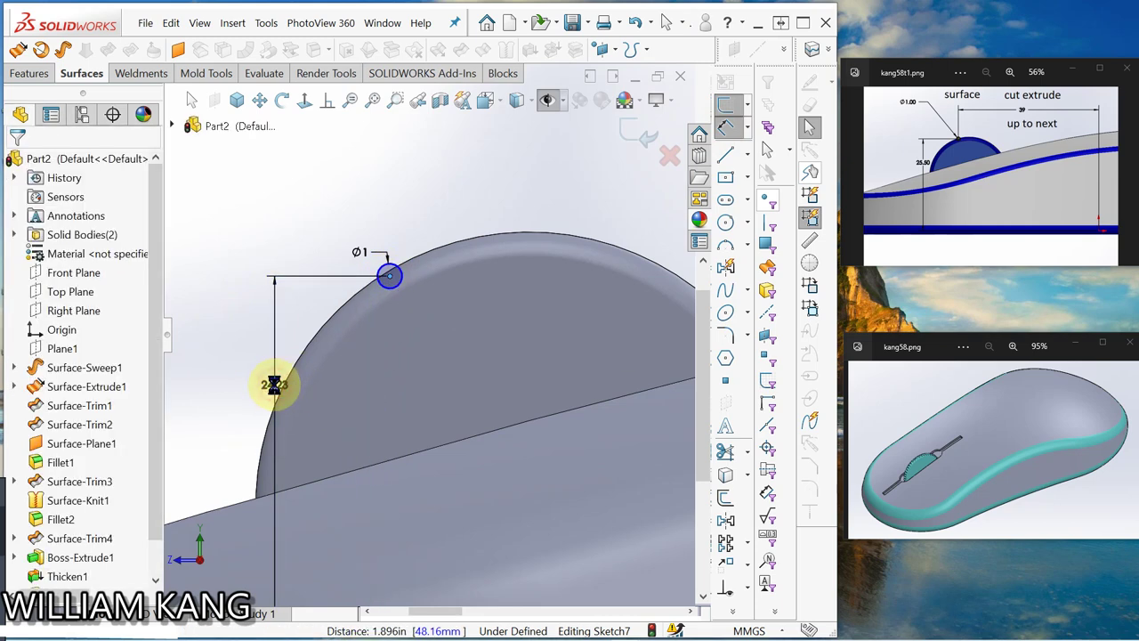
left_click(274, 385)
type("25")
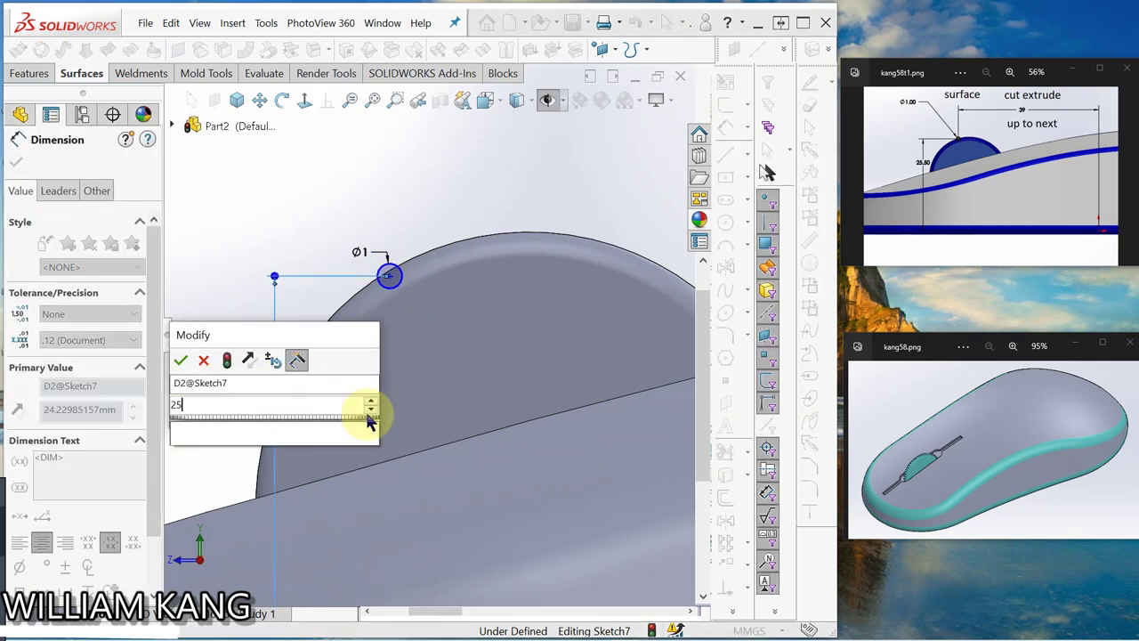
type(".5")
key("Return")
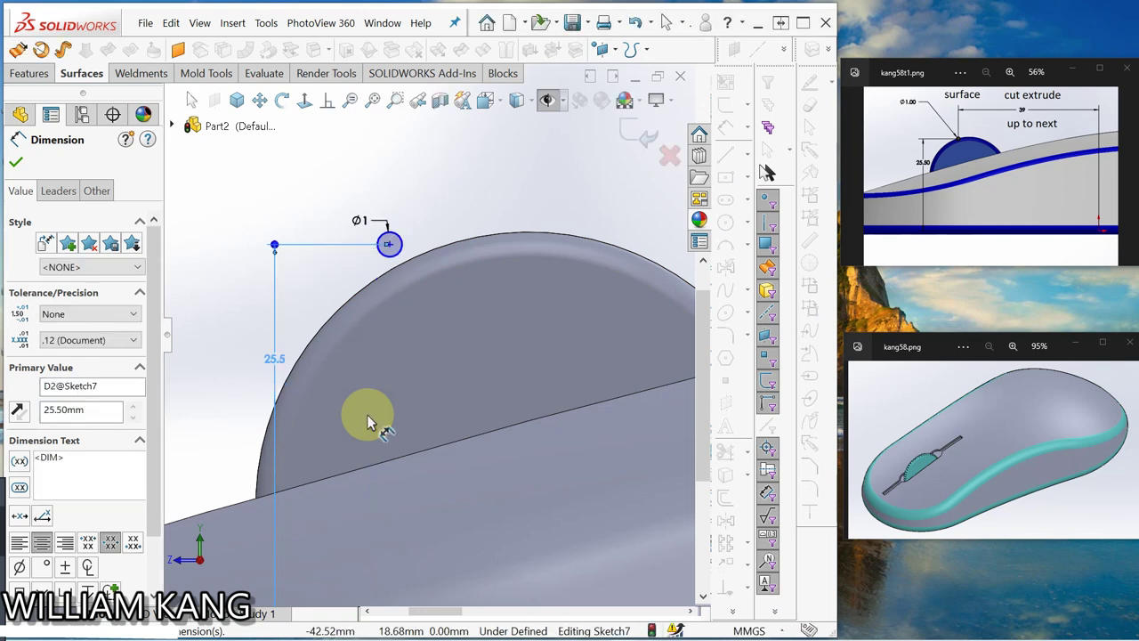
scroll(573, 431, "up", 3)
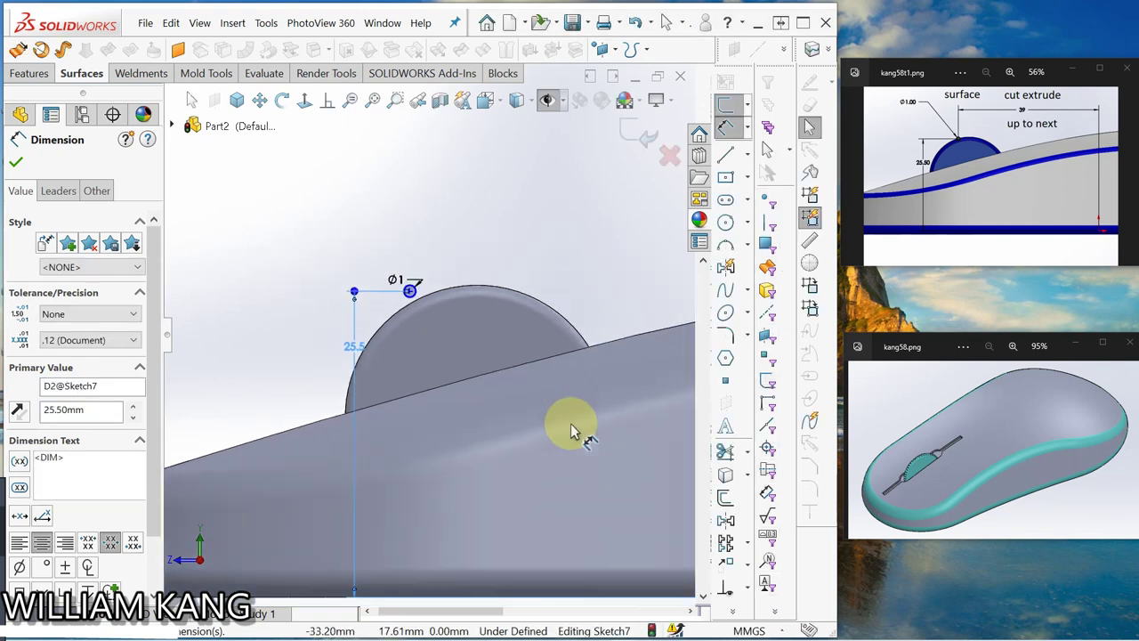
scroll(575, 428, "up", 2)
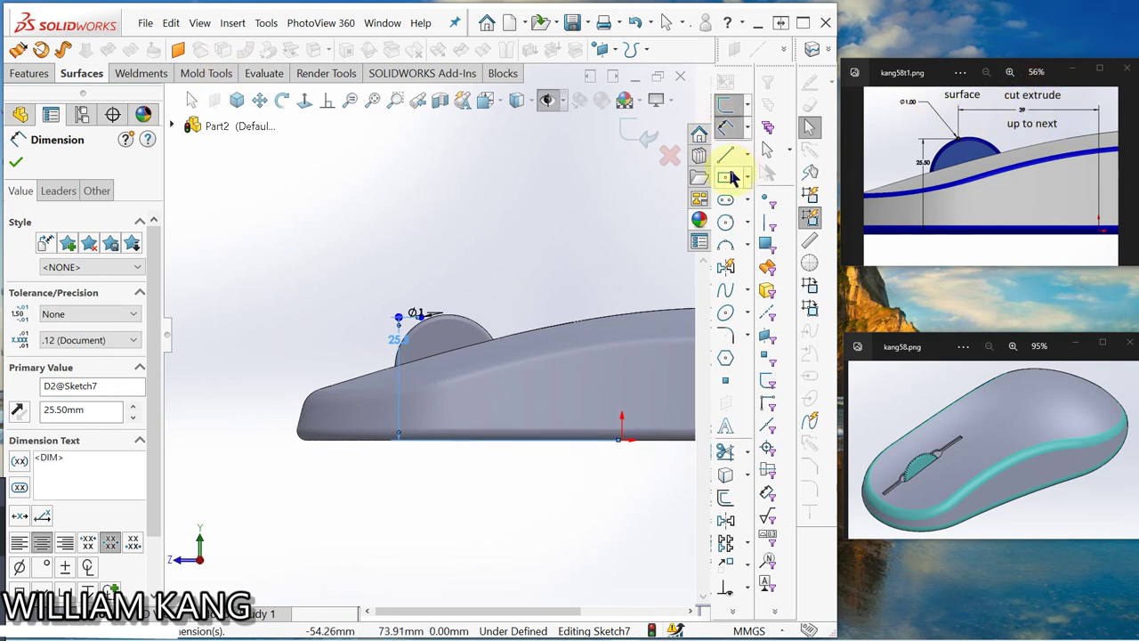
Dimension the circle's centre 39 mm horizontally from the origin, then start an Extruded Cut.
left_click(622, 442)
left_click(425, 323)
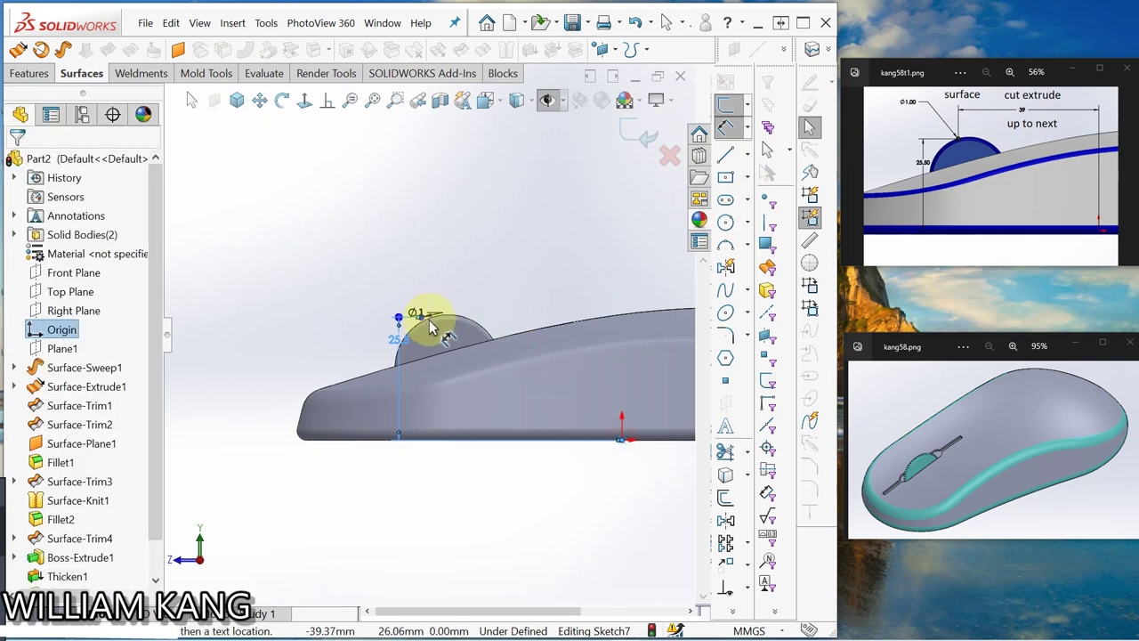
scroll(432, 329, "down", 2)
left_click(414, 322)
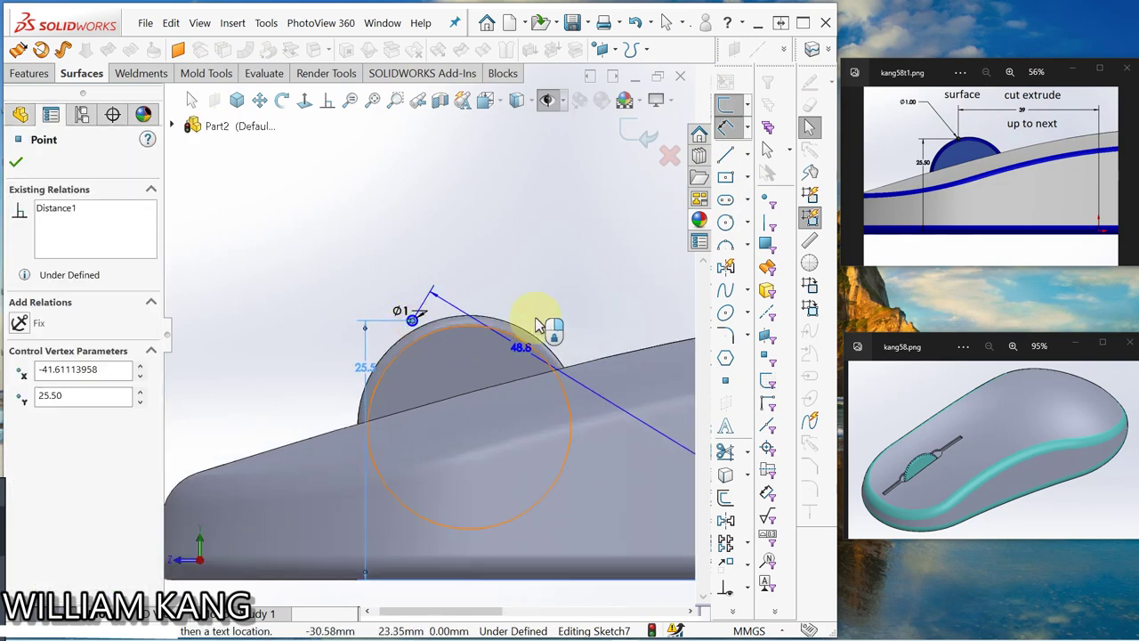
left_click(568, 303)
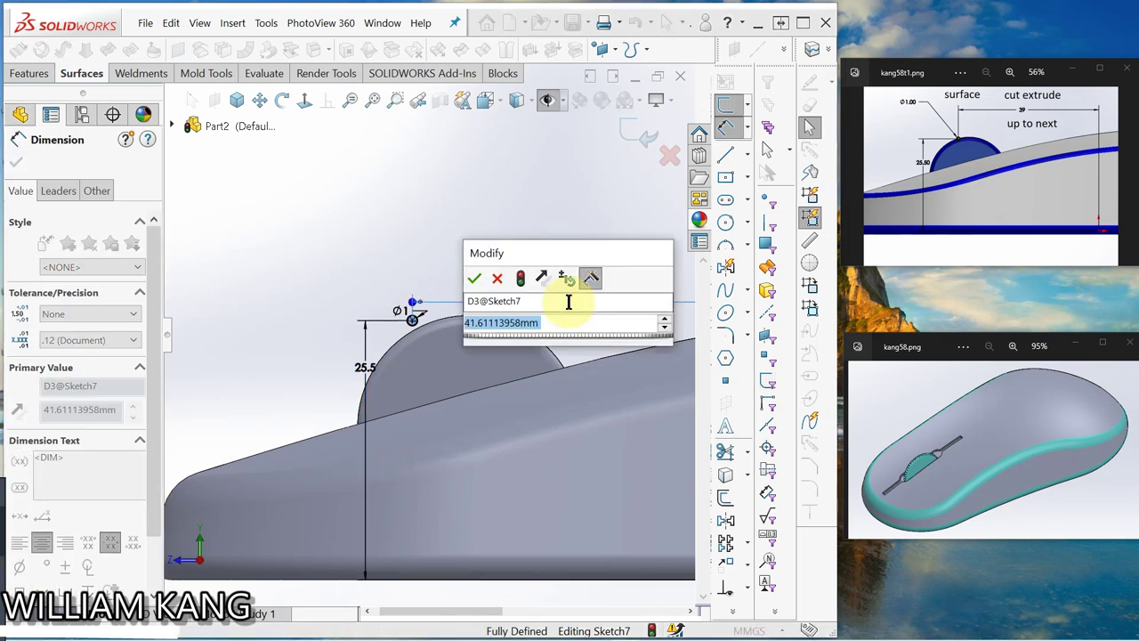
type("39")
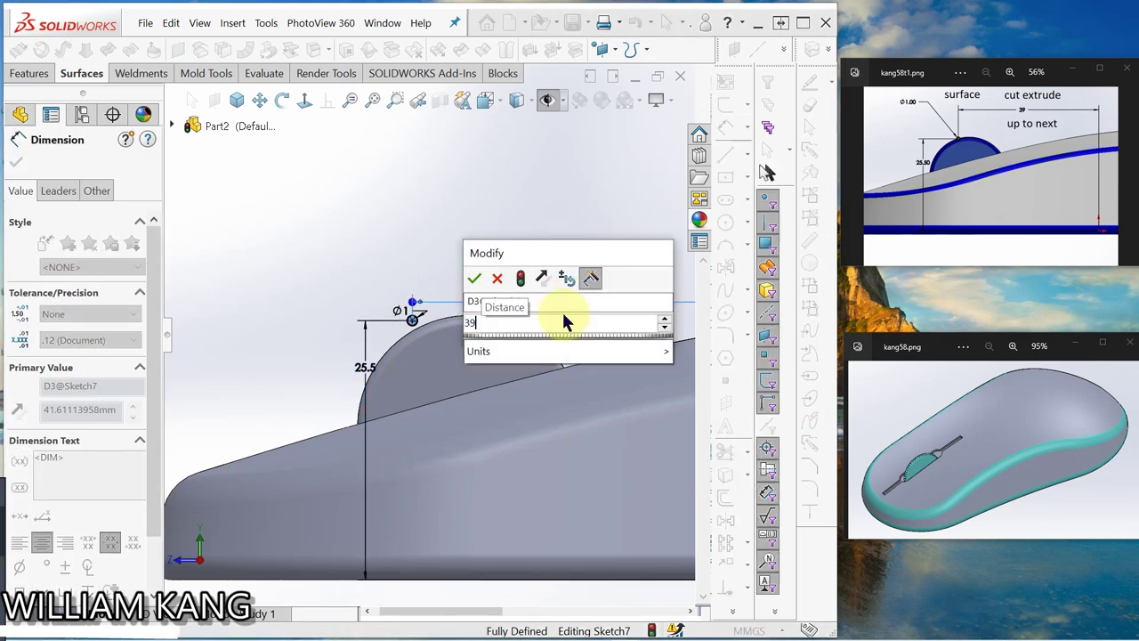
key("Return")
left_click(481, 242)
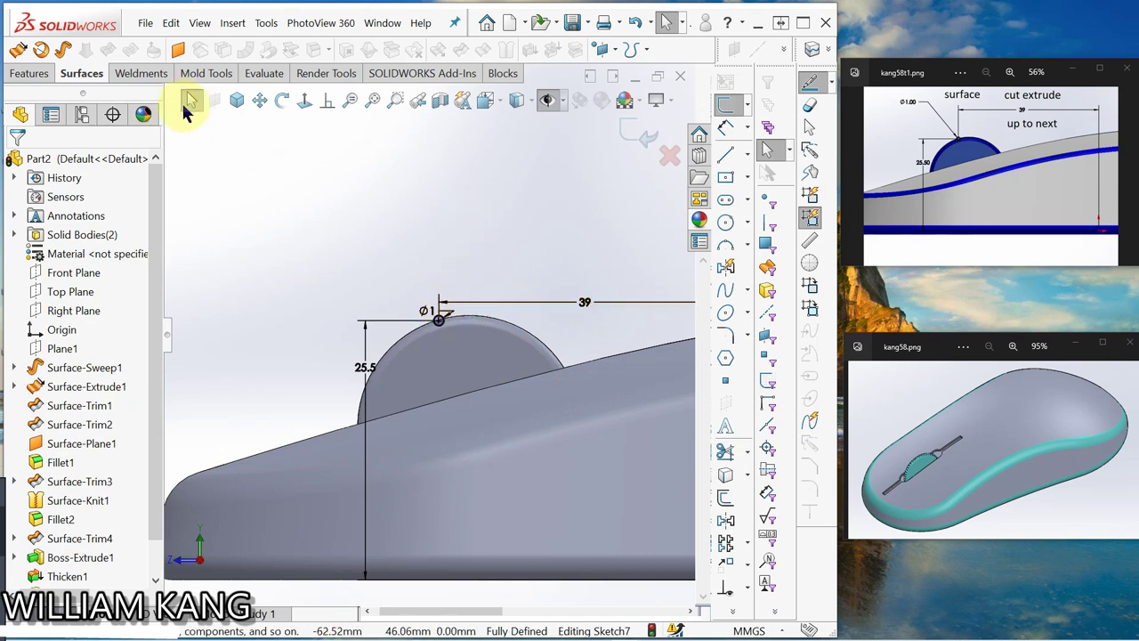
left_click(31, 76)
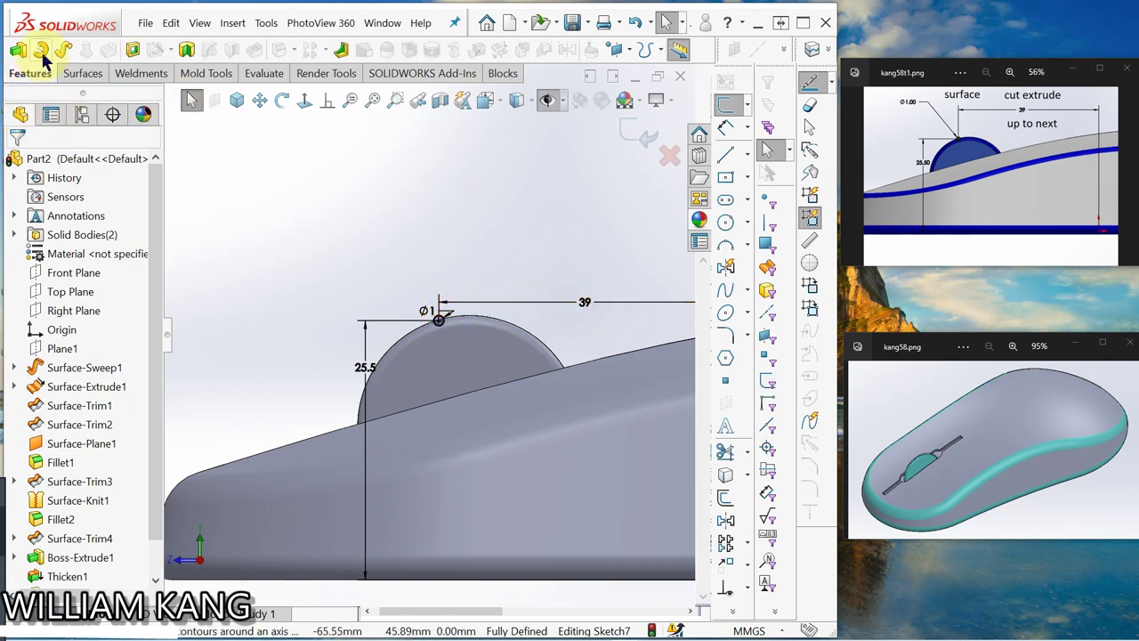
left_click(134, 51)
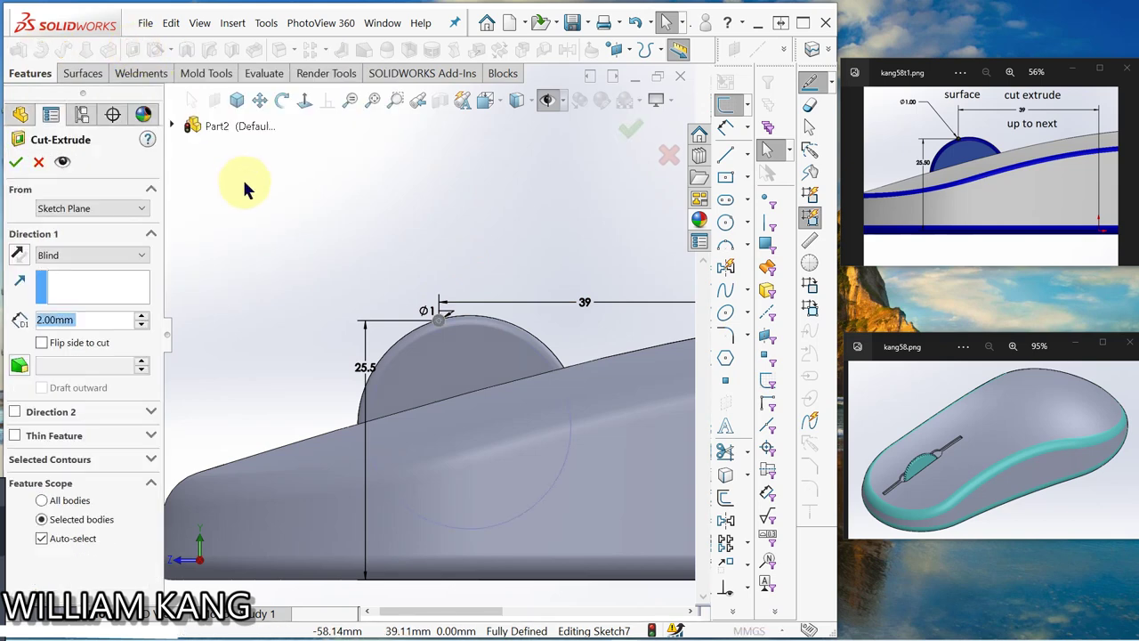
Cut-extrude the Ø1 circle Up To Next to notch the scroll wheel's top.
middle_click_drag(269, 216, 275, 285)
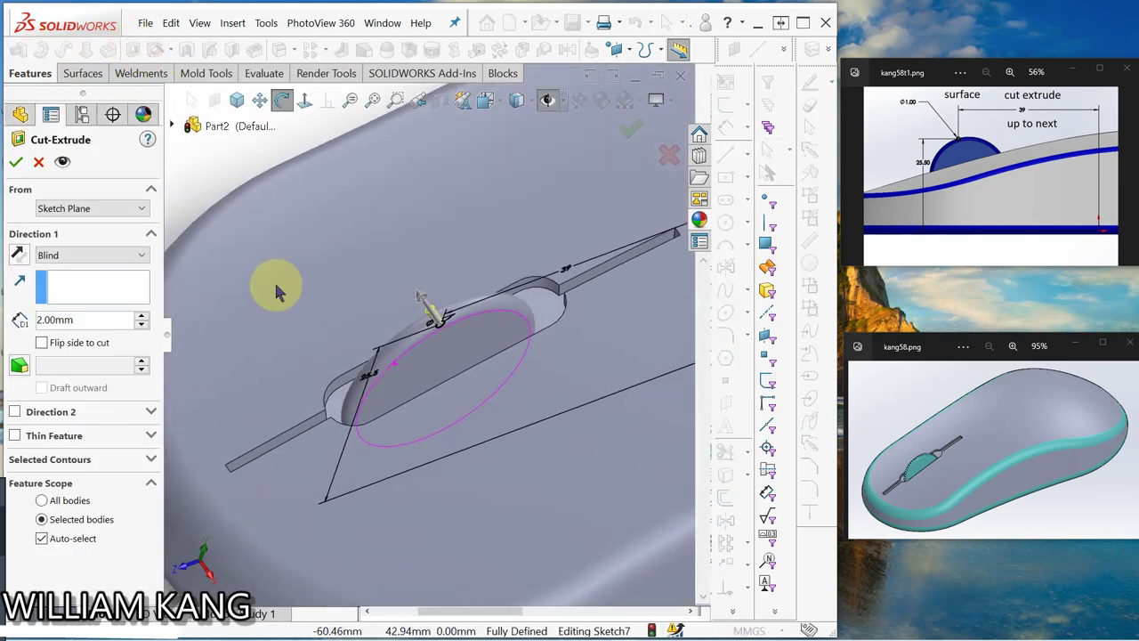
left_click(142, 256)
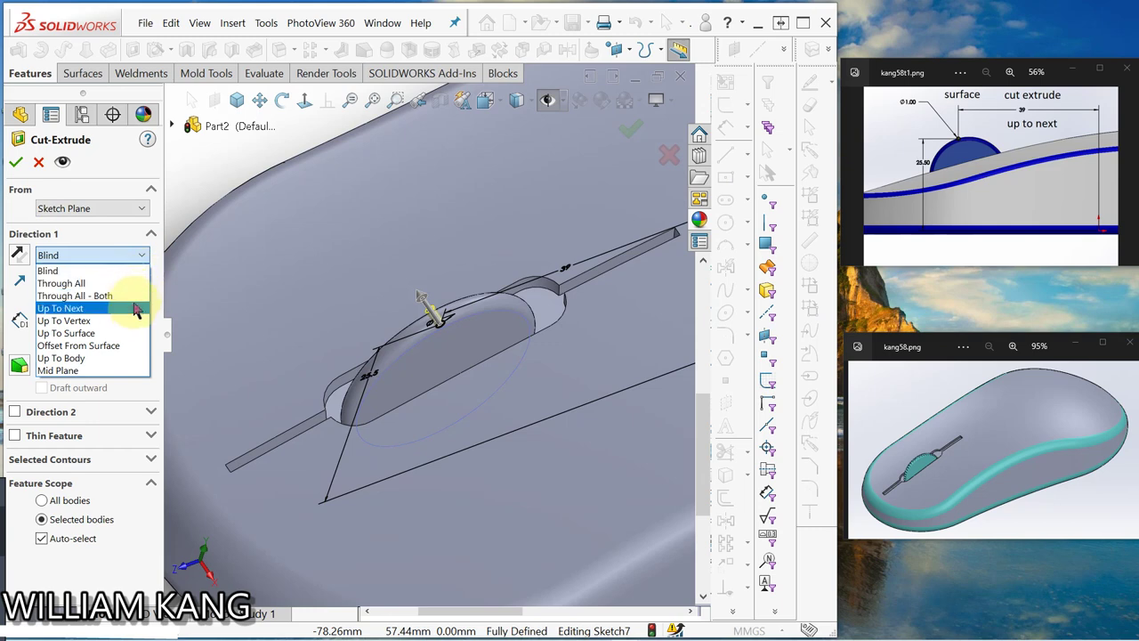
left_click(114, 307)
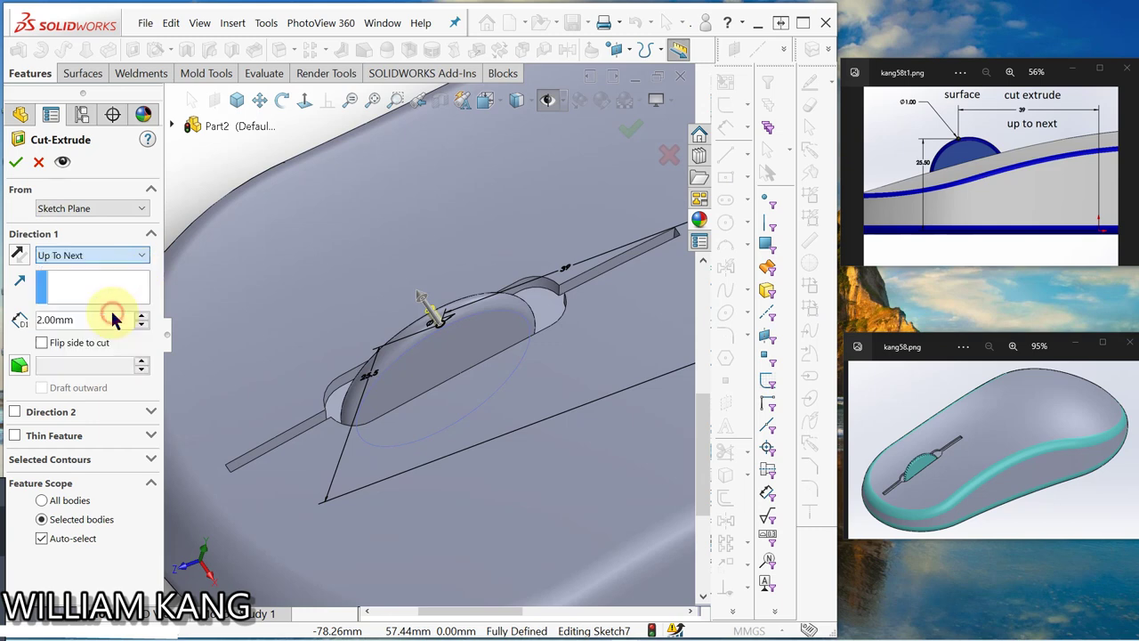
left_click(16, 166)
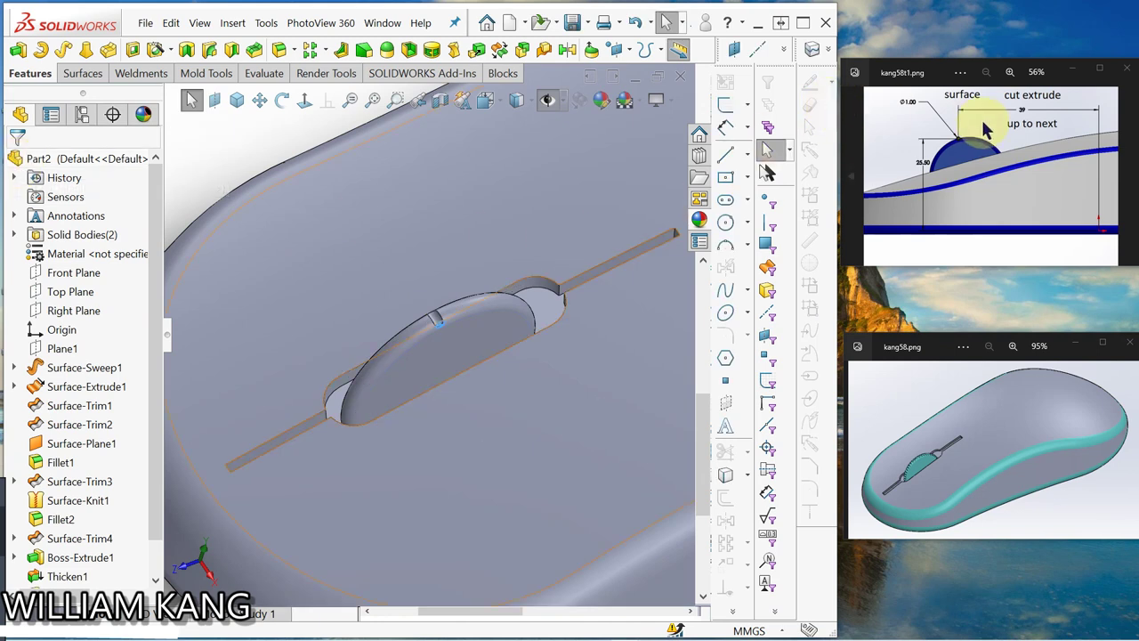
left_click(1129, 182)
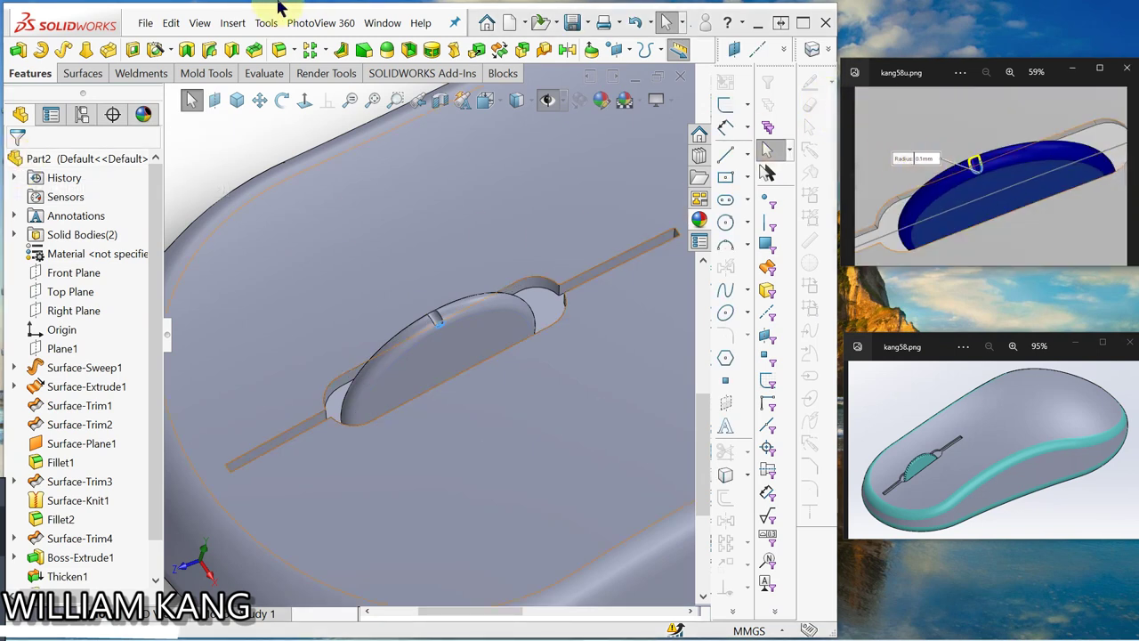
Round the notch's edge loop on the scroll wheel with a 0.1 mm fillet.
left_click(279, 51)
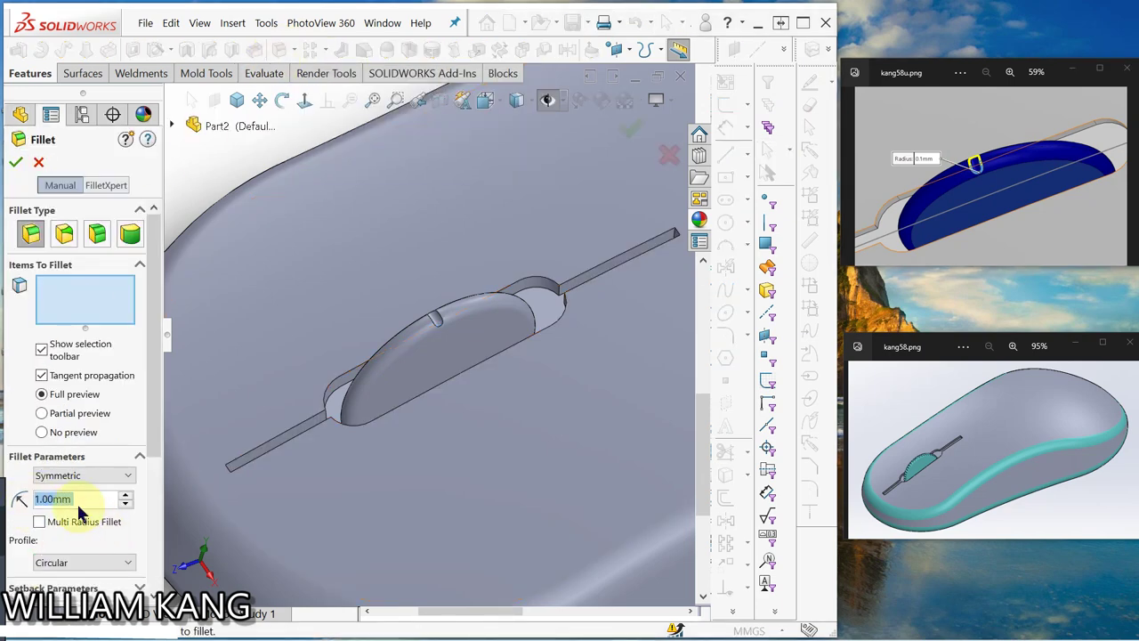
key("Return")
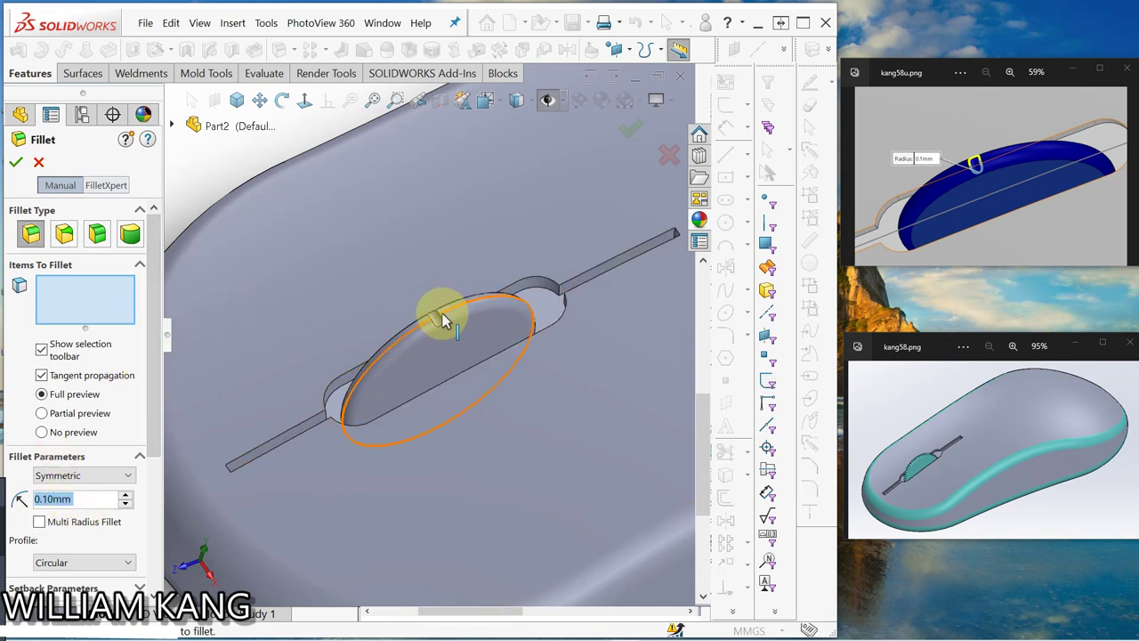
scroll(449, 313, "down", 5)
scroll(363, 347, "down", 3)
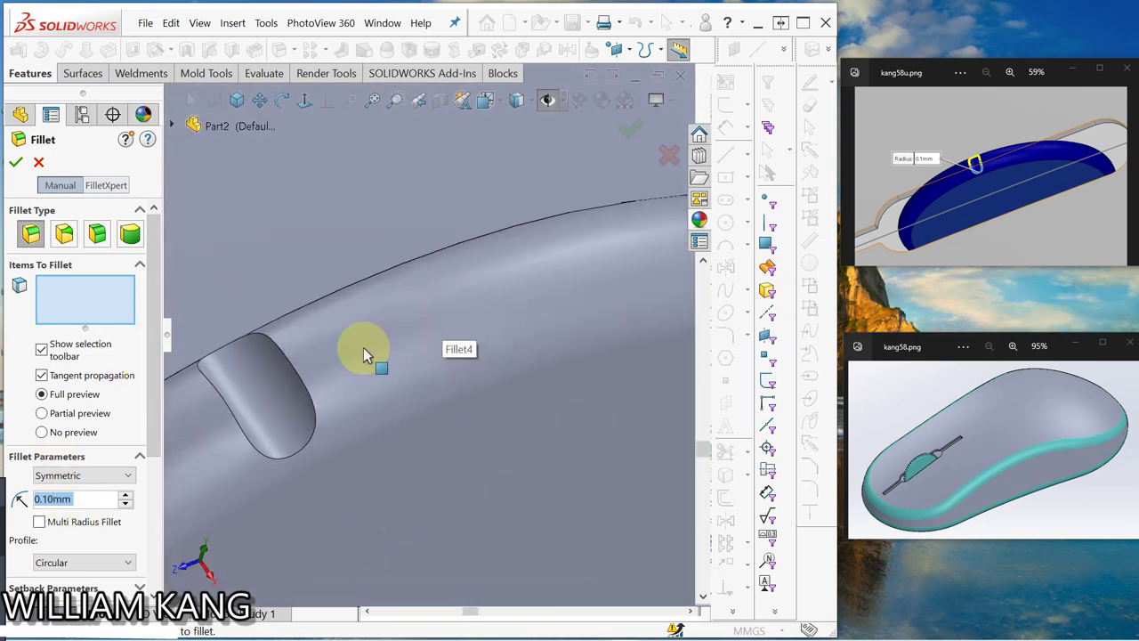
left_click(289, 365)
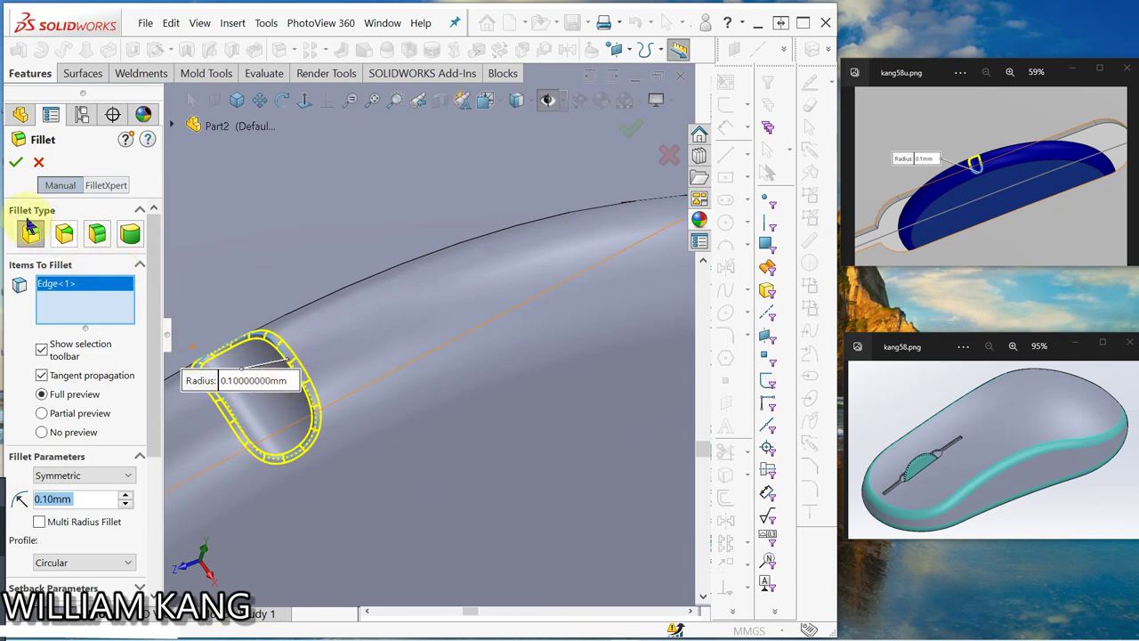
left_click(16, 161)
scroll(267, 407, "up", 5)
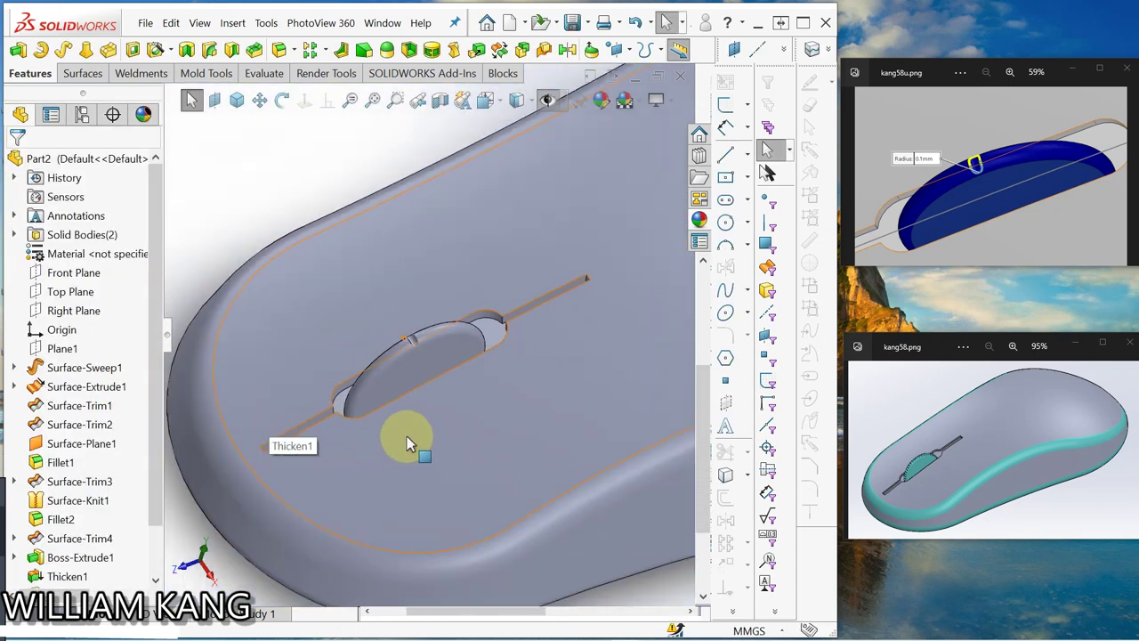
left_click(1131, 178)
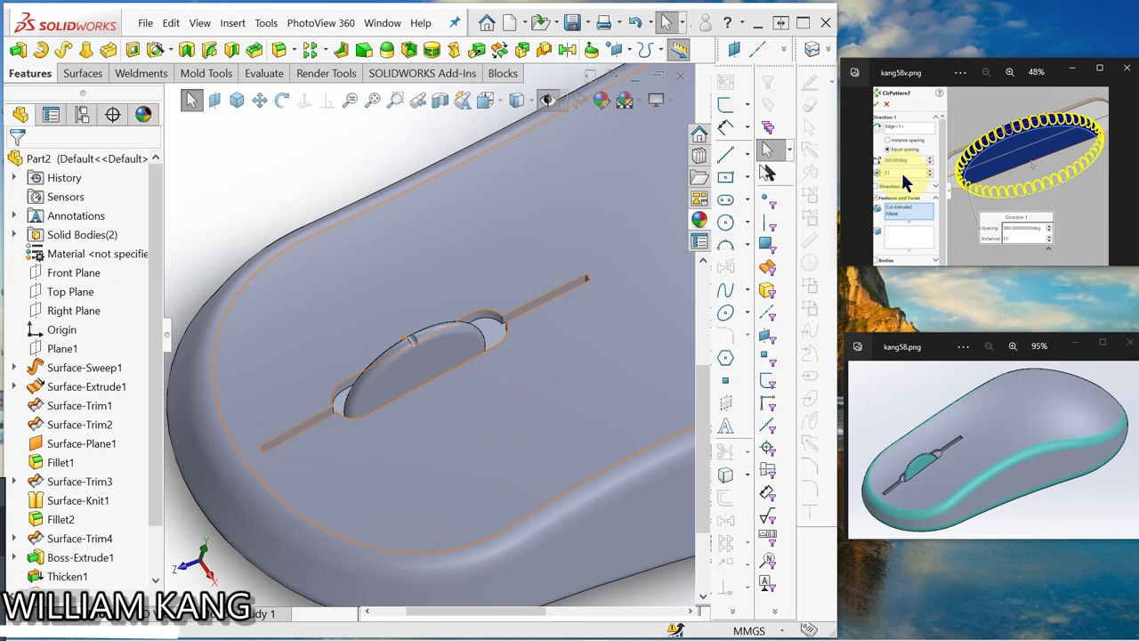
Start a circular pattern around the slot's elliptical edge, patterning Cut-Extrude1.
key("Escape")
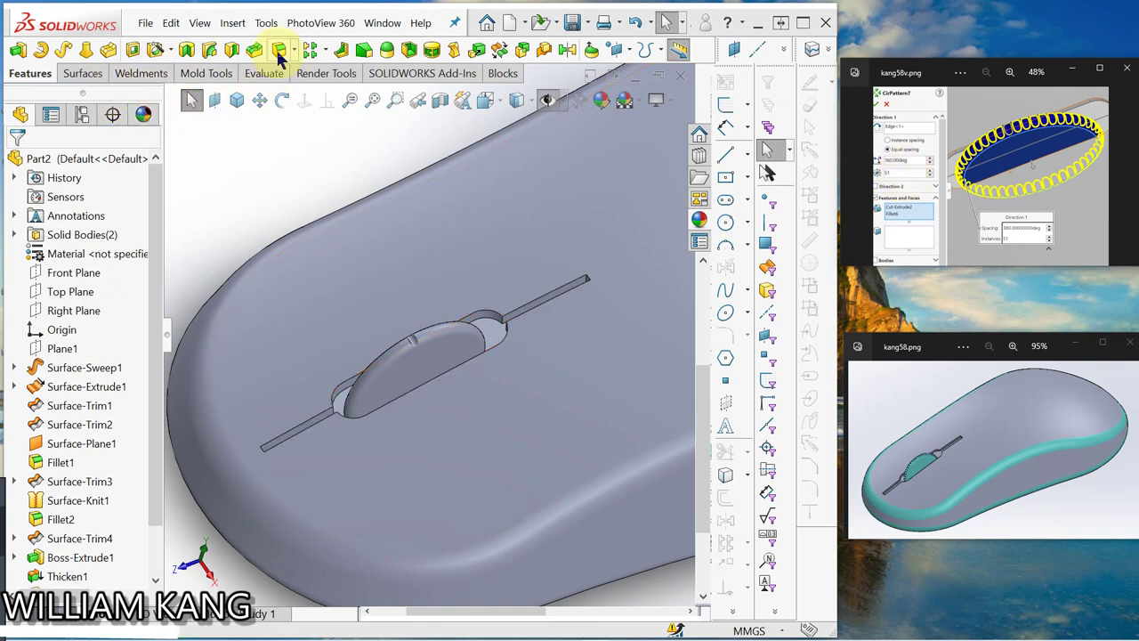
left_click(325, 50)
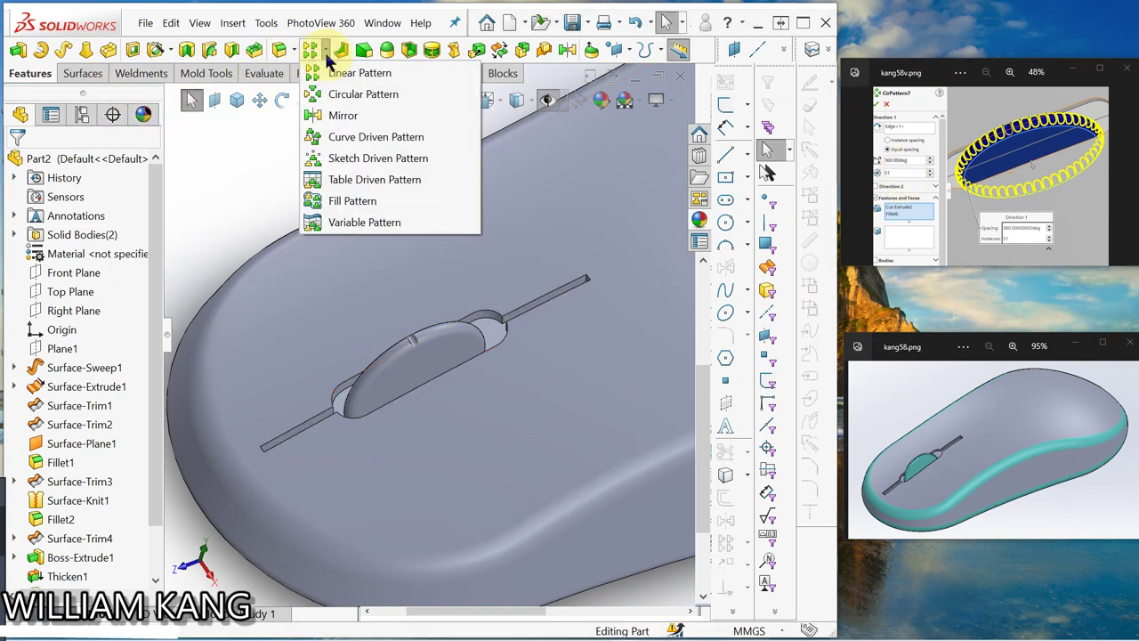
left_click(372, 99)
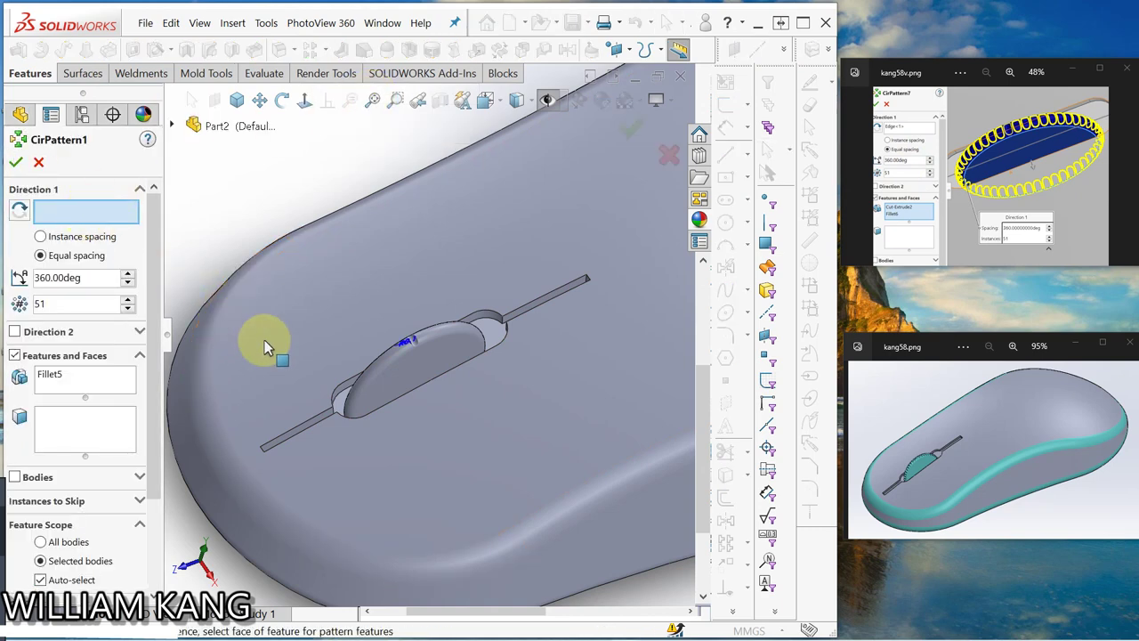
left_click(372, 370)
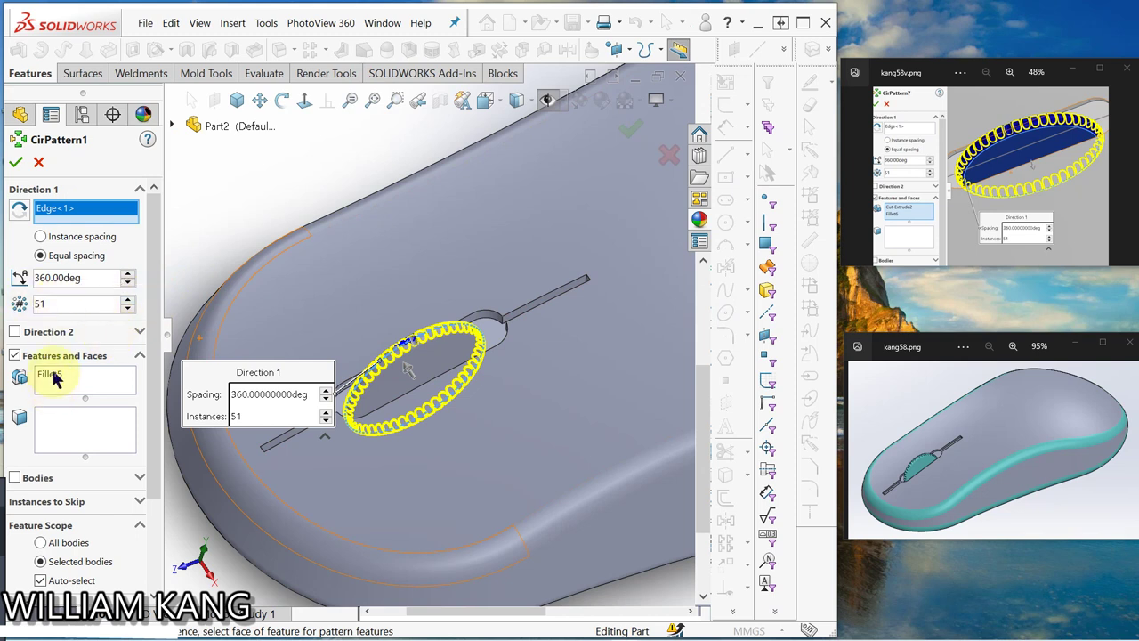
left_click(171, 125)
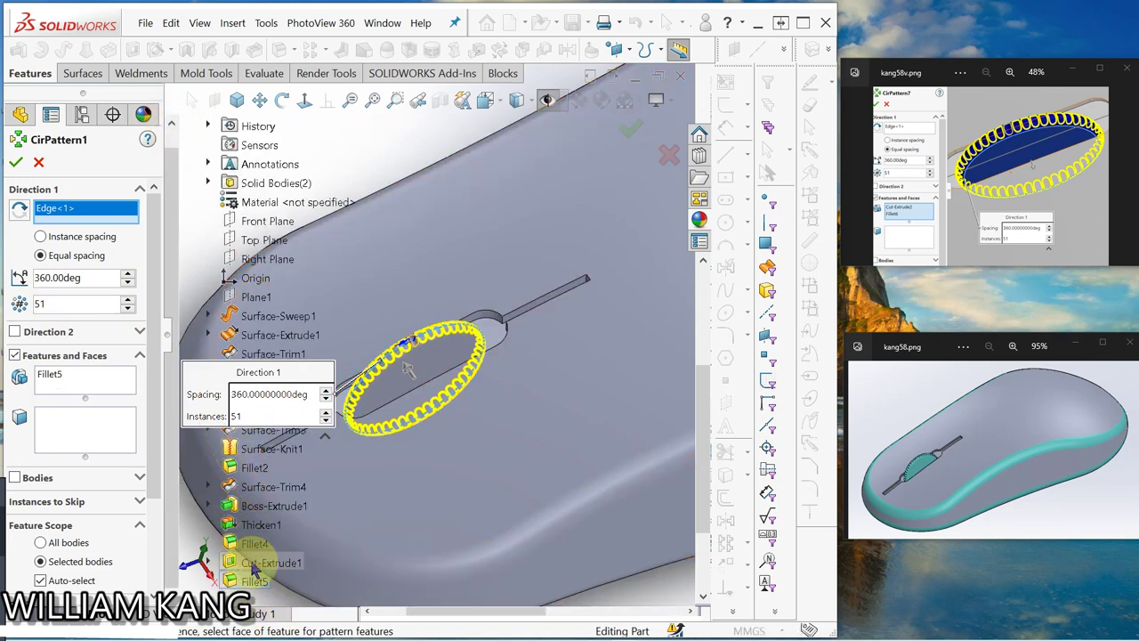
left_click(258, 563)
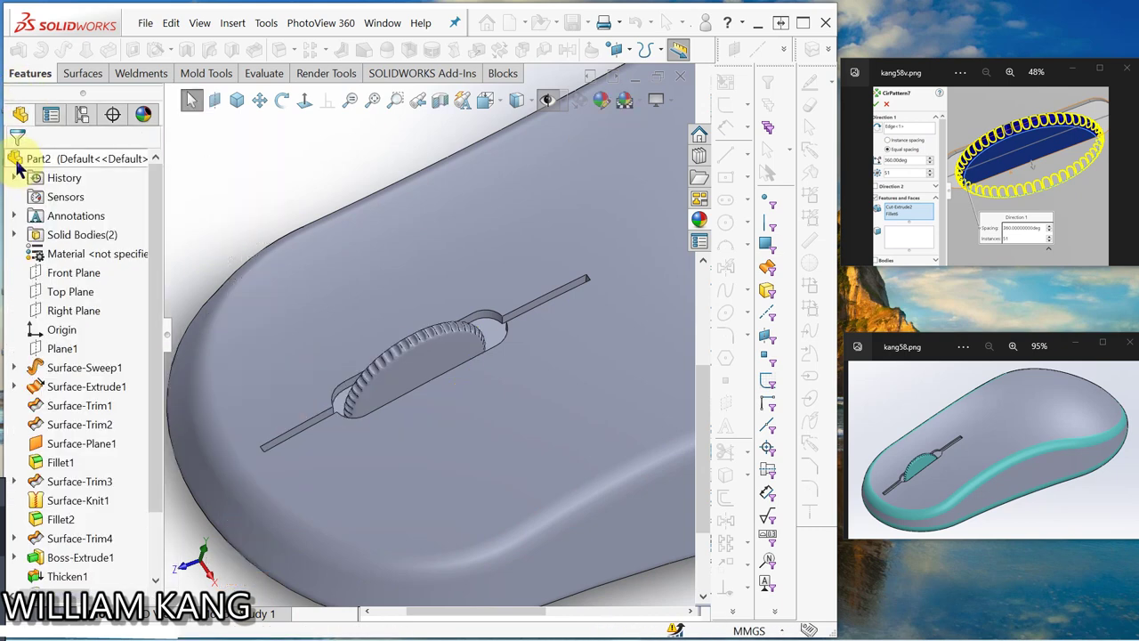
Orbit the mouse body and compare it against the reference images.
scroll(412, 418, "down", 3)
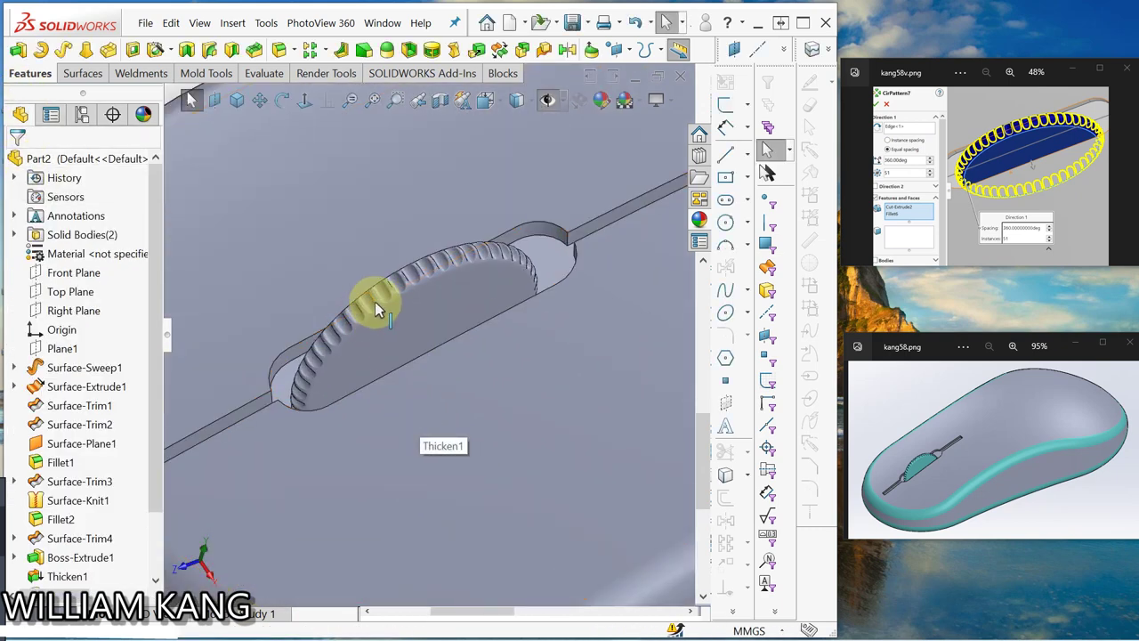
scroll(417, 356, "up", 2)
scroll(418, 356, "up", 3)
middle_click_drag(496, 394, 534, 338)
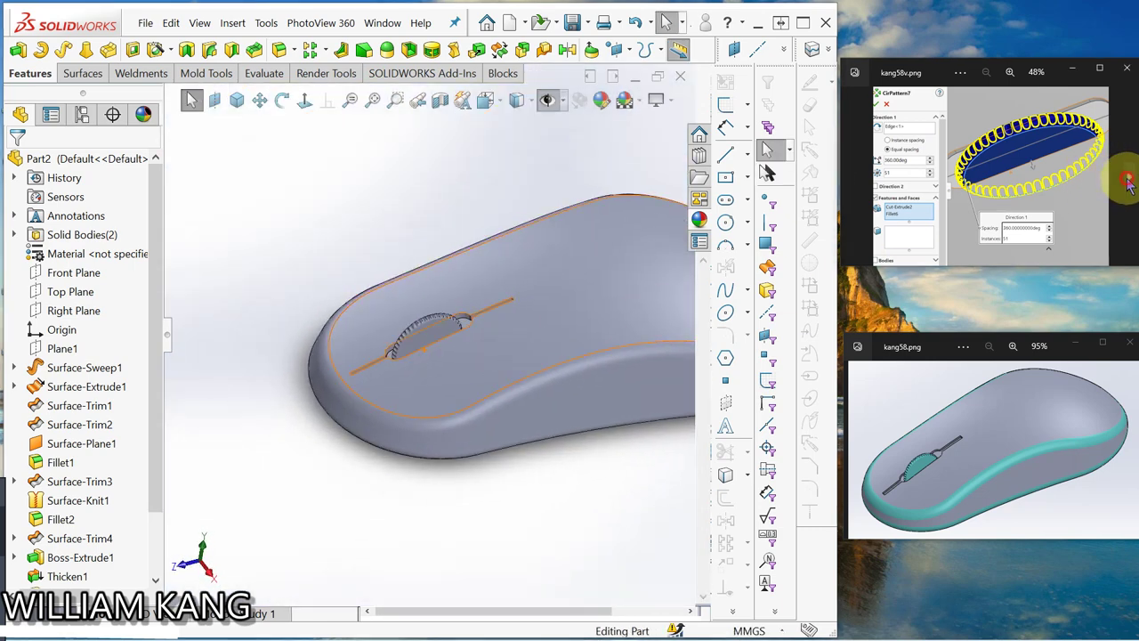
left_click(1127, 176)
left_click(855, 176)
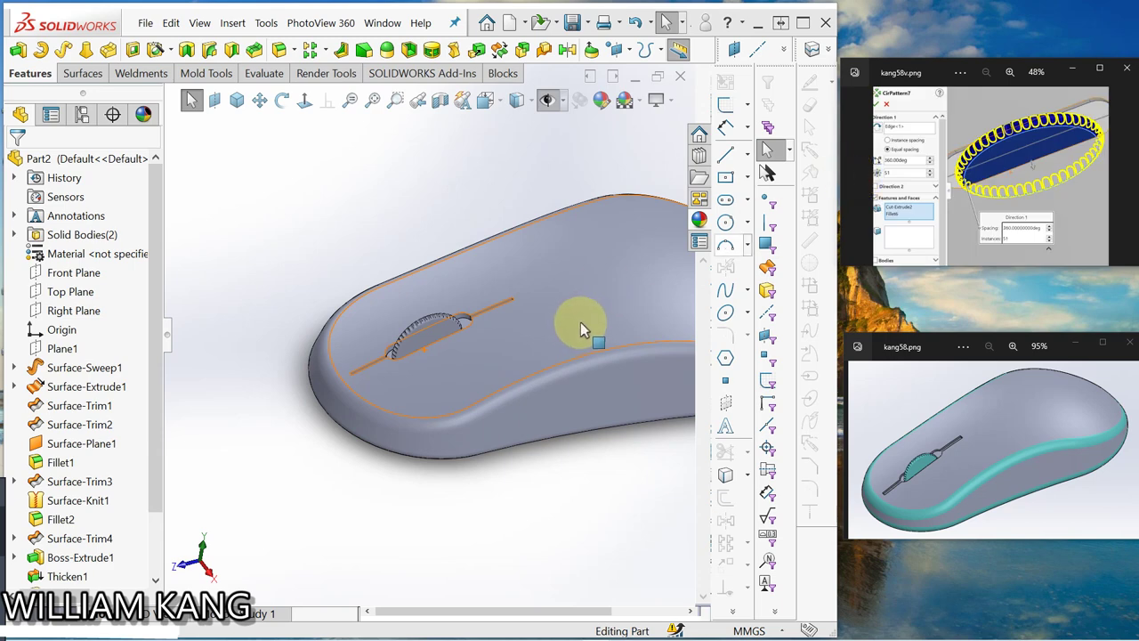
scroll(623, 465, "down", 2)
scroll(628, 462, "up", 3)
scroll(629, 462, "up", 1)
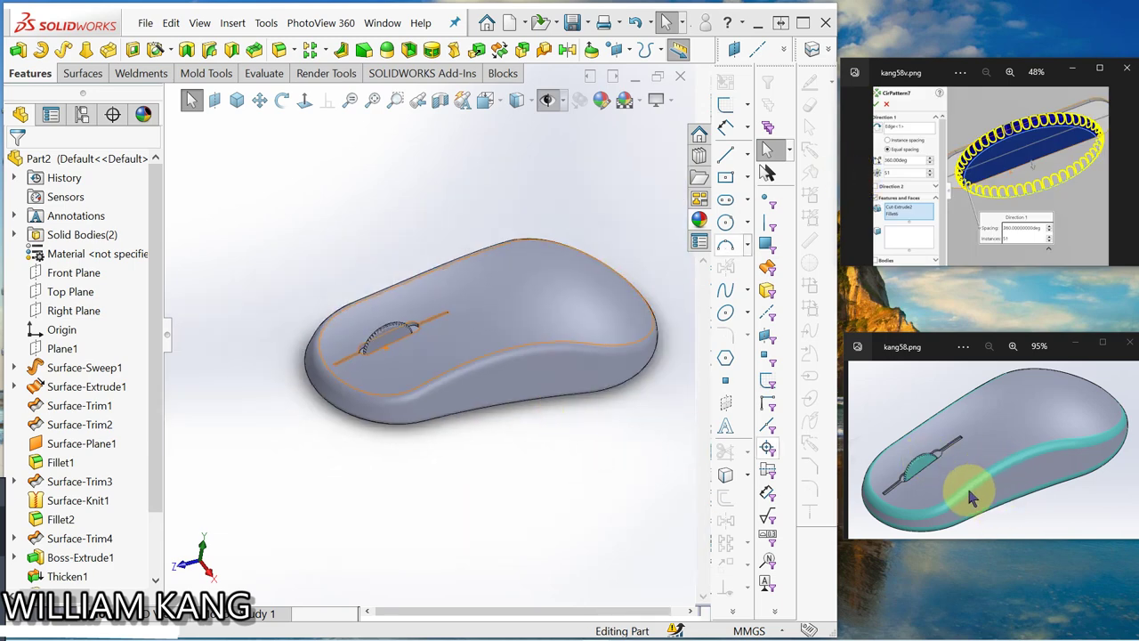
Give one side face of the mouse a green face appearance.
right_click(477, 366)
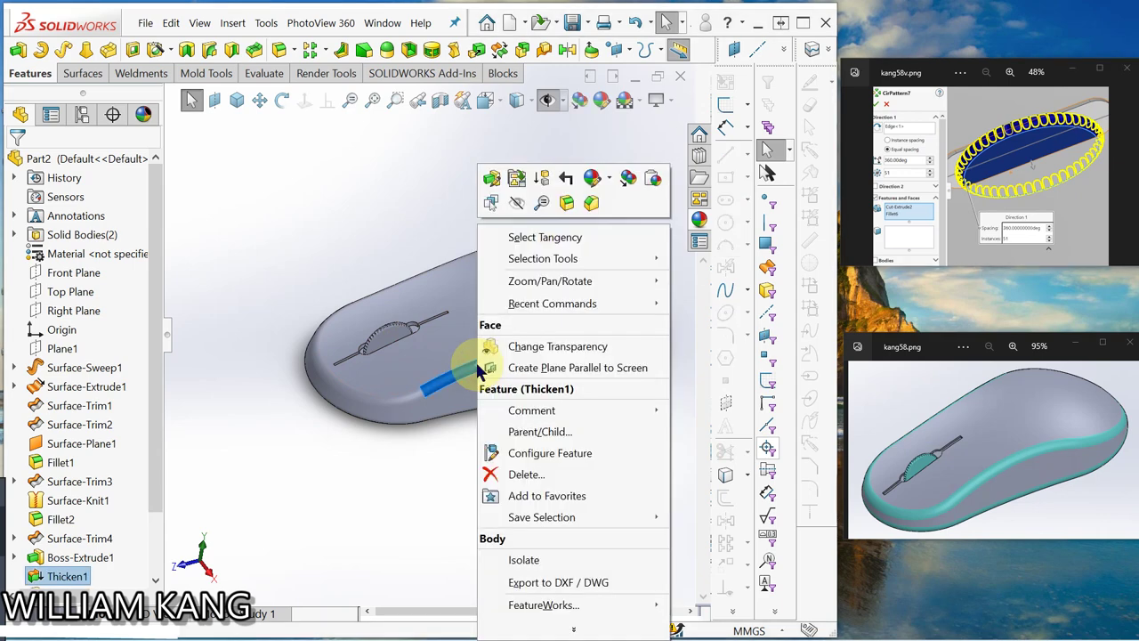
left_click(593, 179)
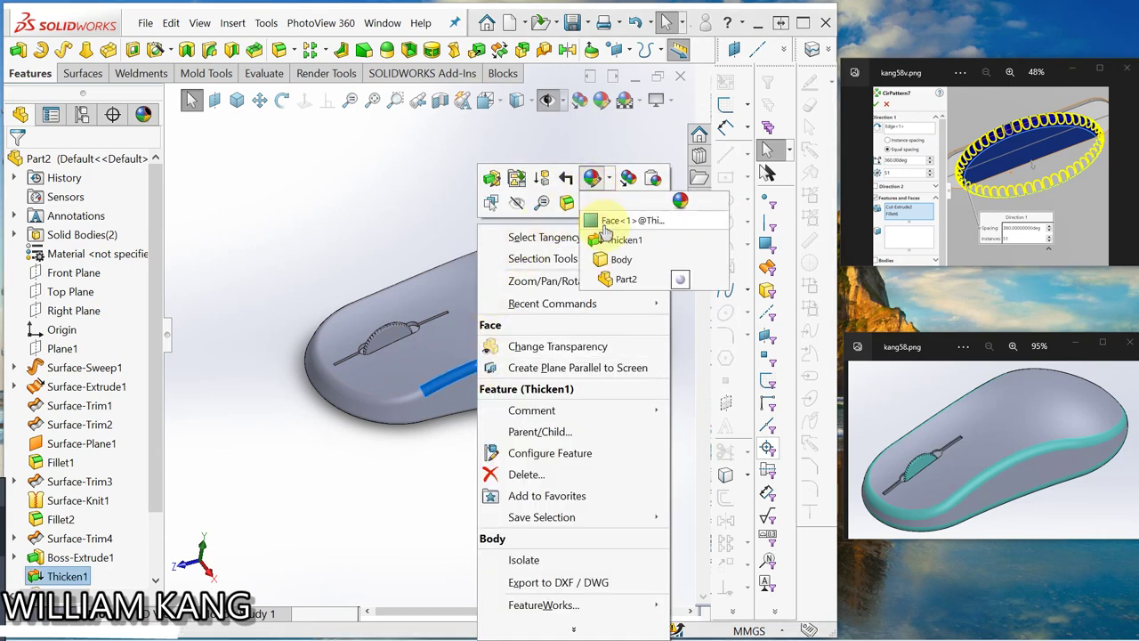
left_click(606, 222)
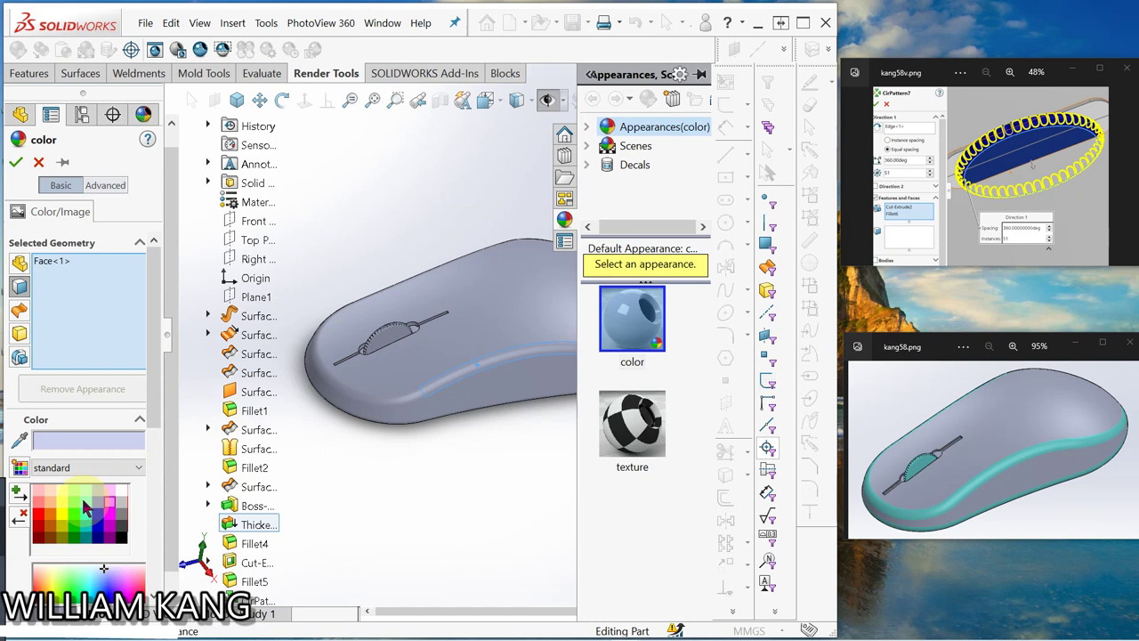
left_click(73, 502)
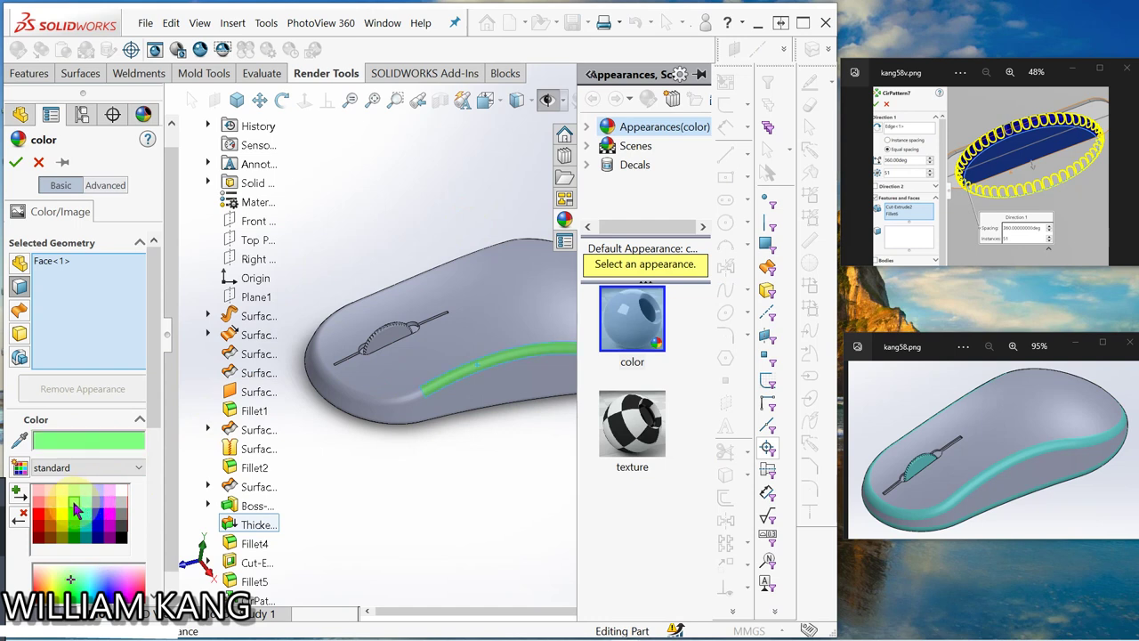
Add the lower, side and upper band faces to the green appearance.
left_click(371, 399)
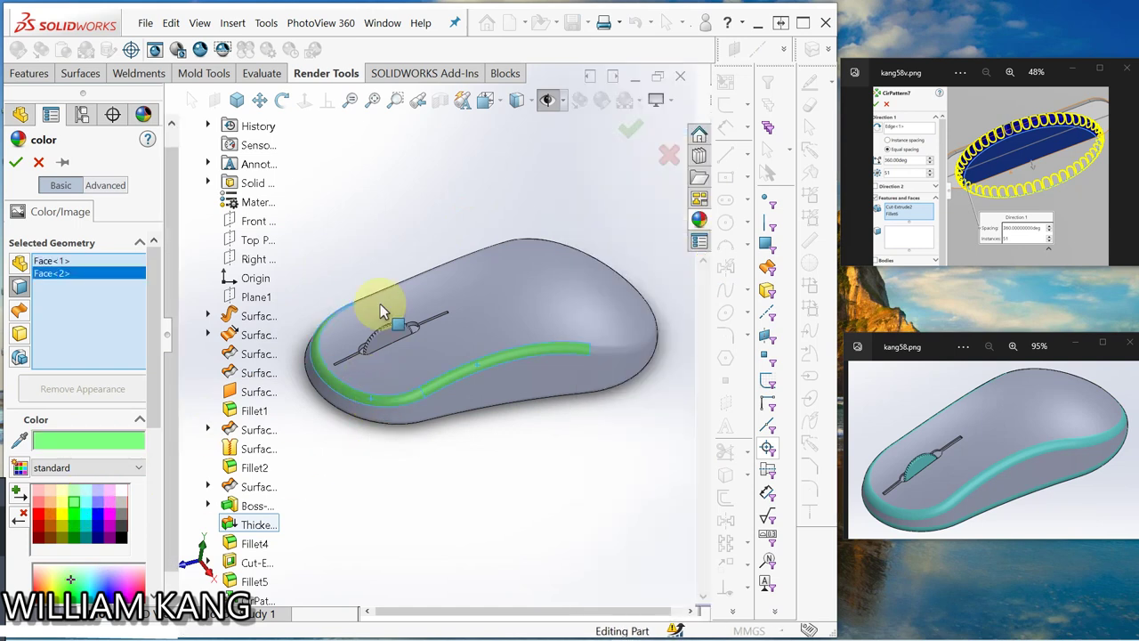
middle_click_drag(388, 238, 435, 318)
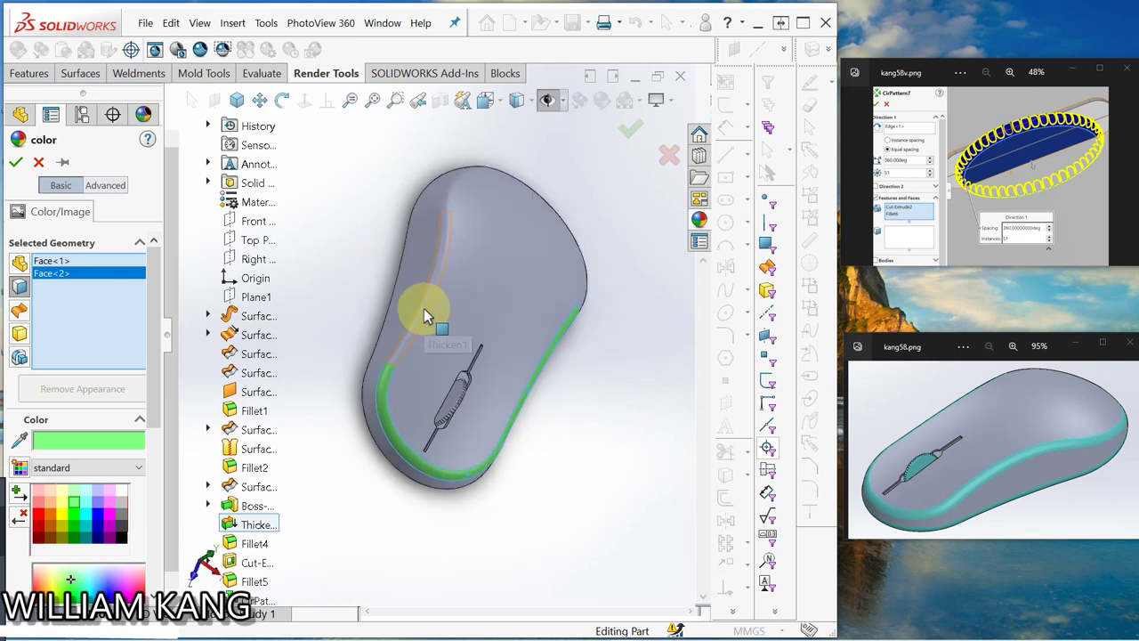
left_click(451, 251)
left_click(448, 195)
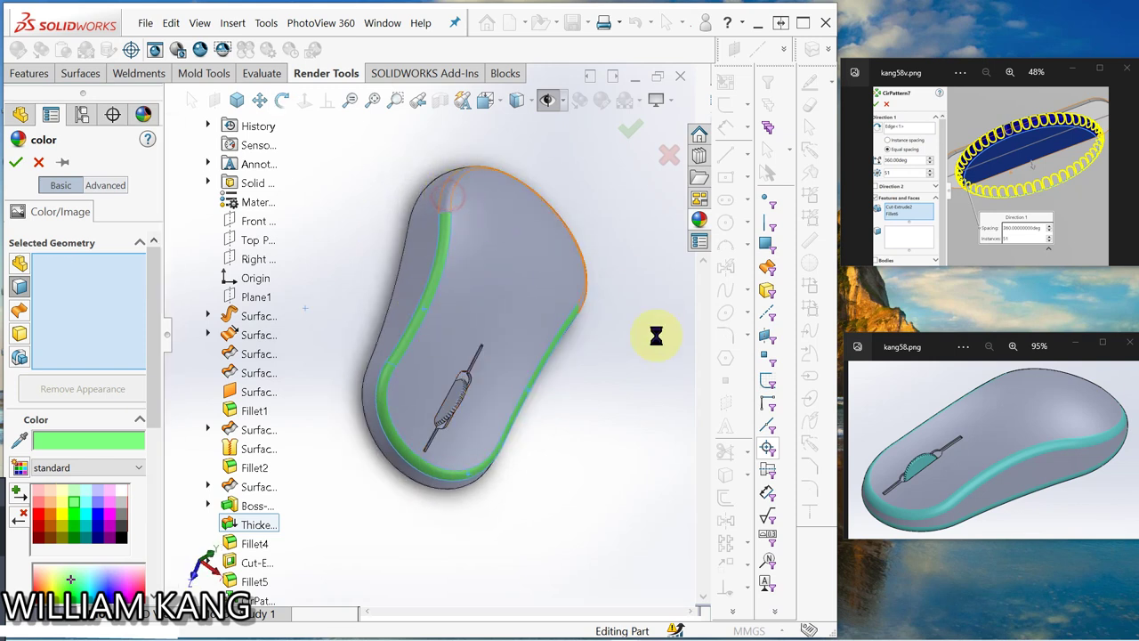
middle_click_drag(622, 423, 381, 346)
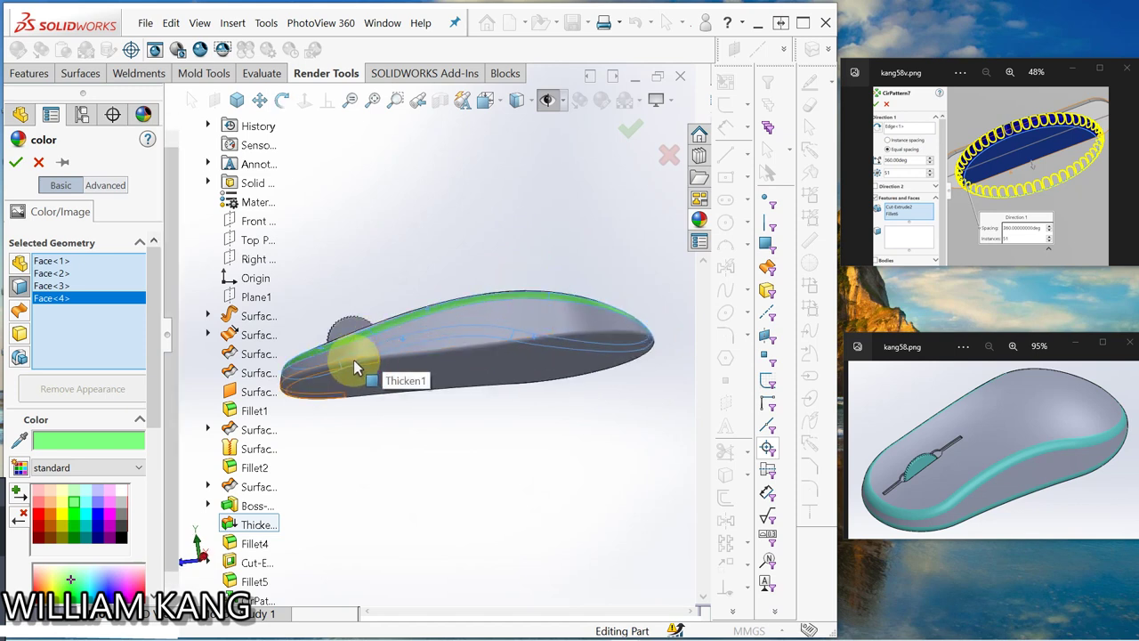
left_click(389, 372)
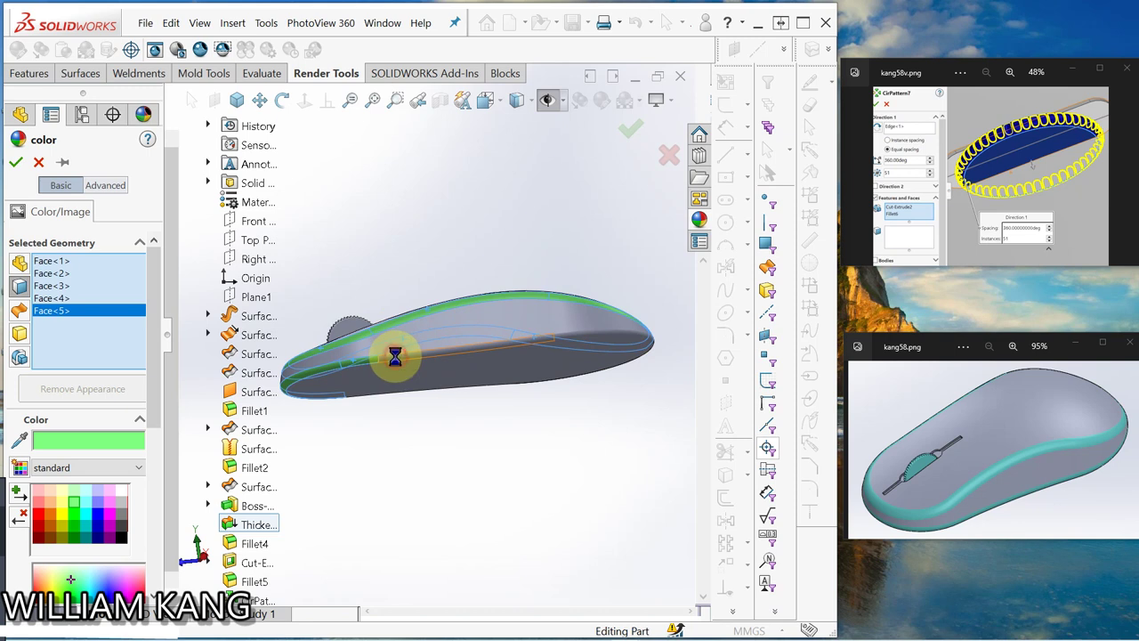
left_click(395, 359)
left_click(578, 332)
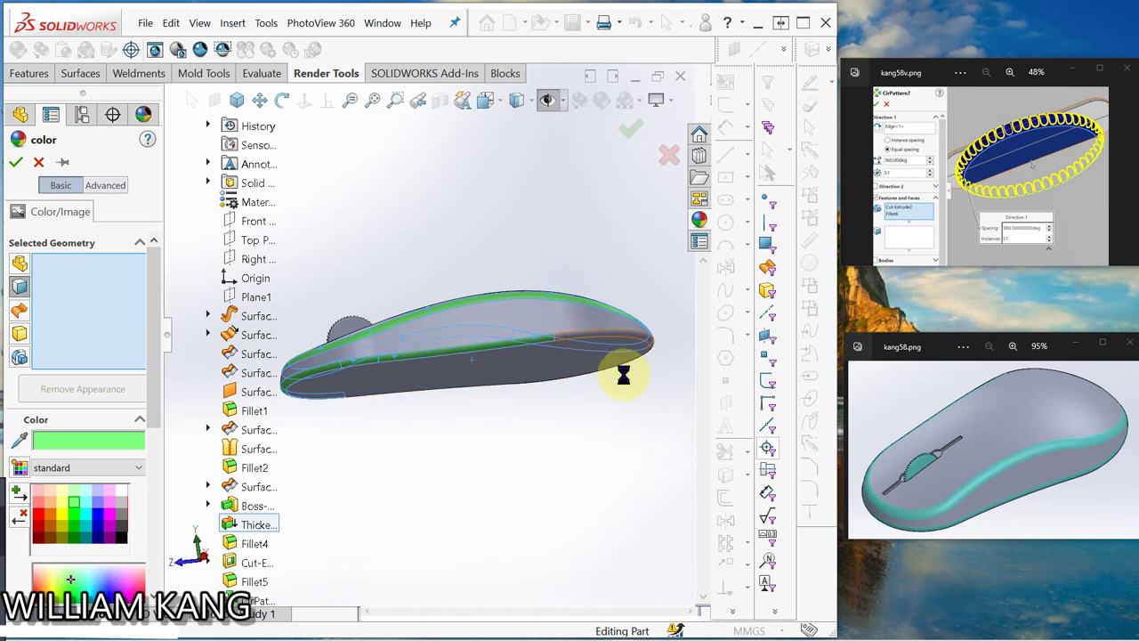
Rotate around the mouse and add the last remaining band faces.
middle_click_drag(603, 415, 445, 442)
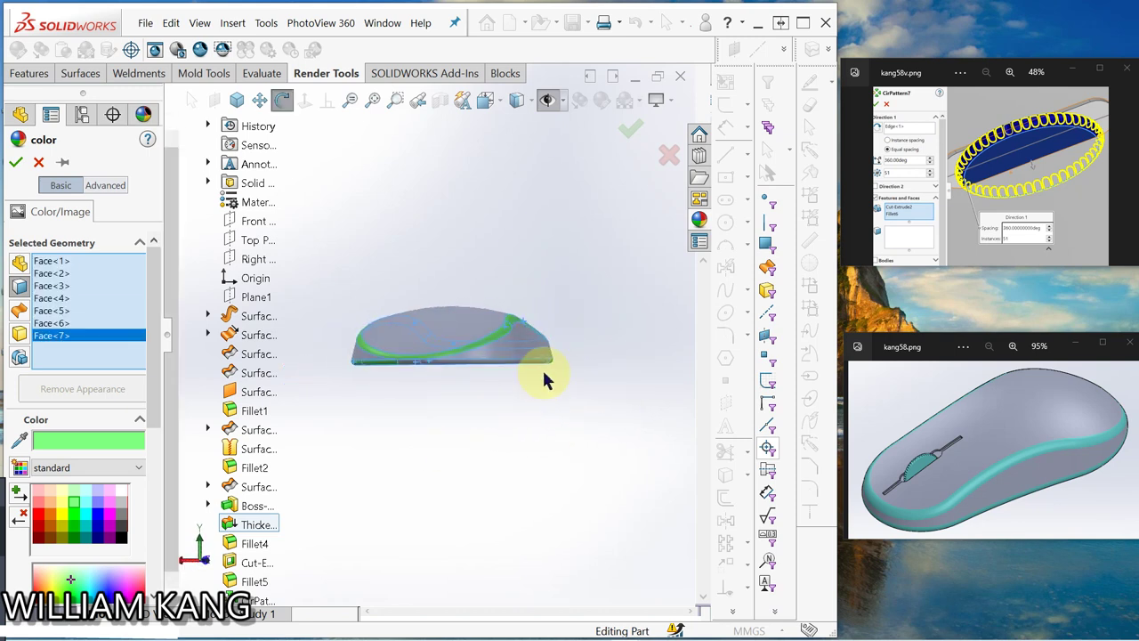
left_click(503, 362)
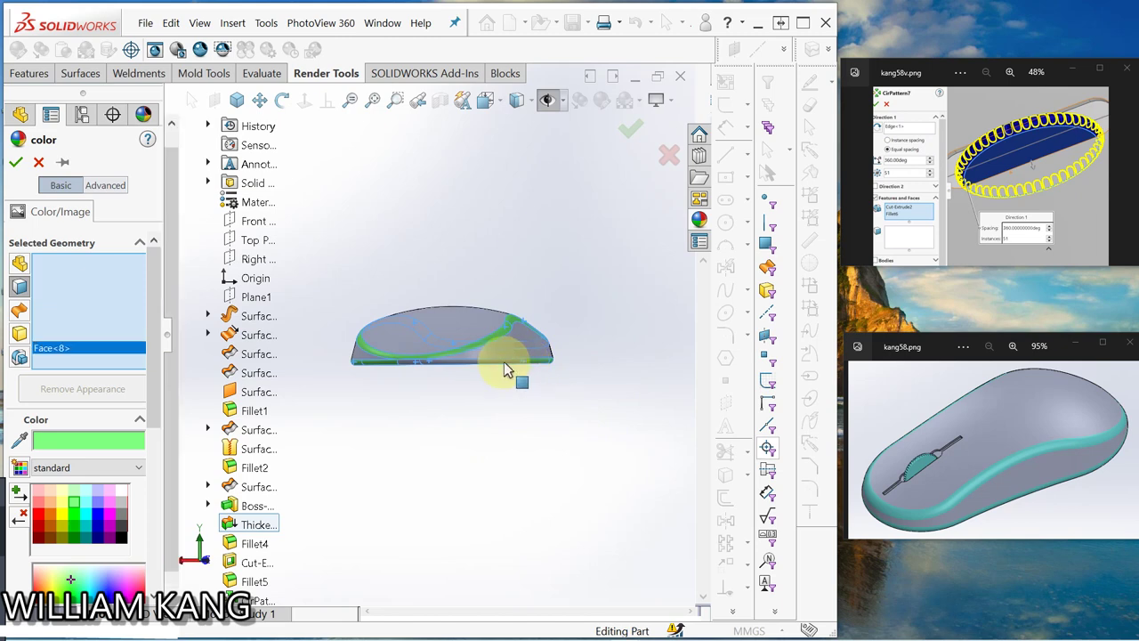
middle_click_drag(422, 397, 496, 354)
scroll(495, 354, "down", 6)
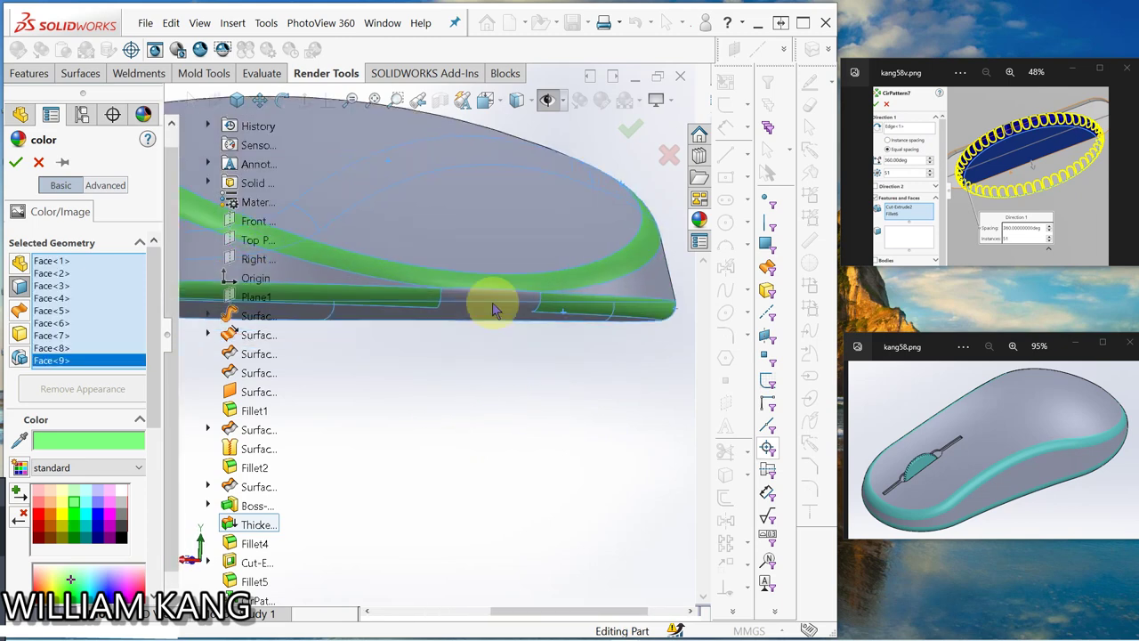
left_click(464, 304)
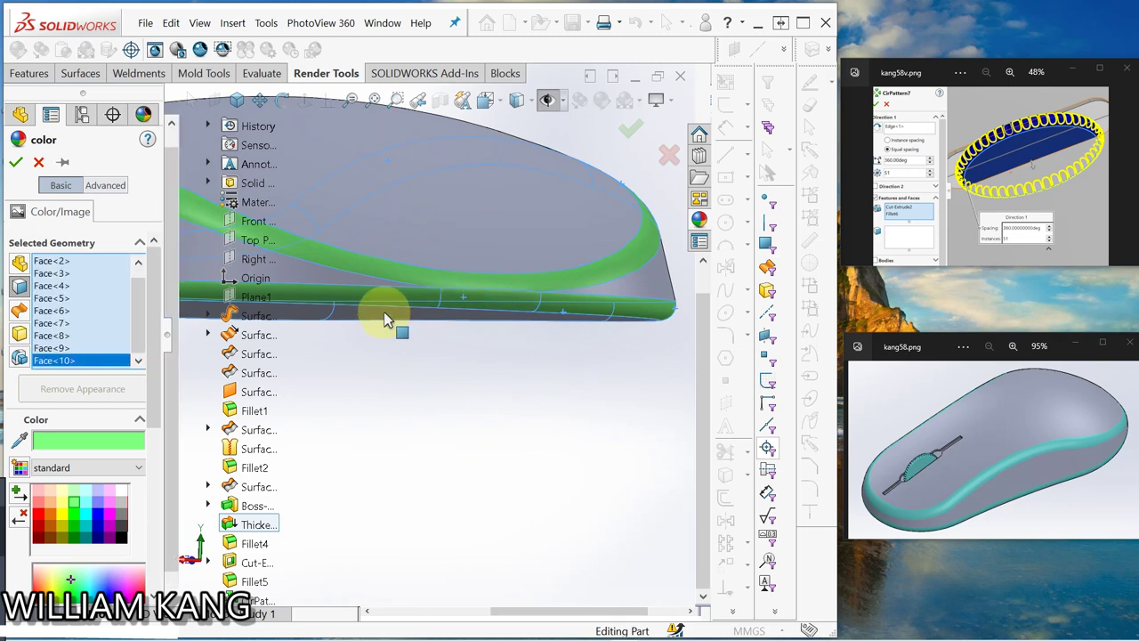
Check the whole band from several angles and confirm the green appearance.
scroll(374, 309, "up", 3)
middle_click_drag(317, 320, 543, 339)
scroll(381, 352, "down", 2)
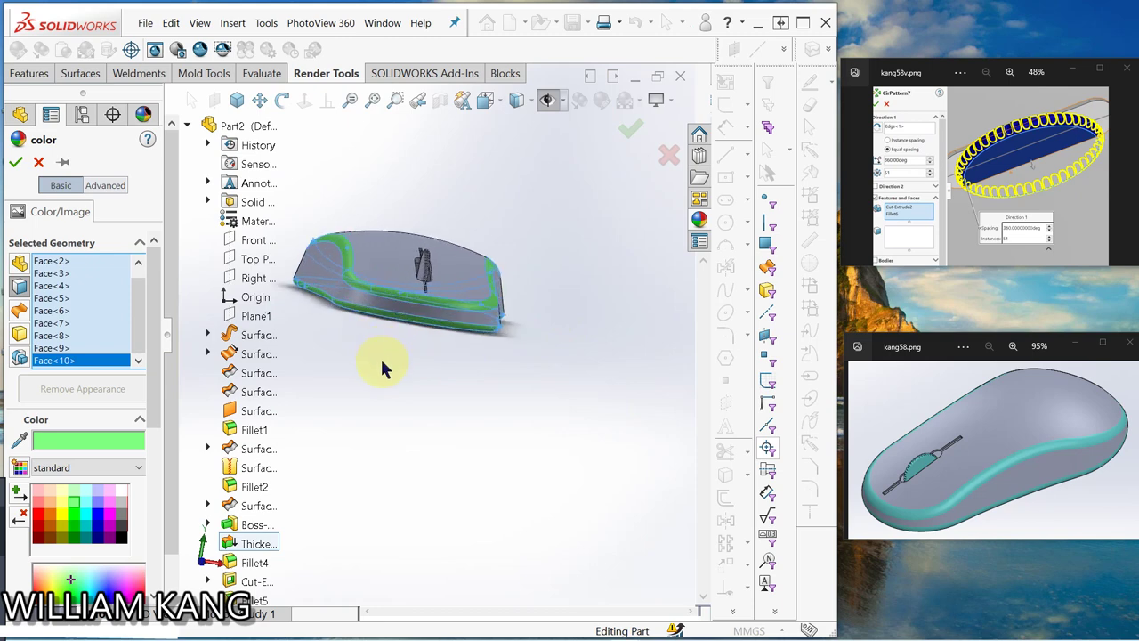
scroll(423, 293, "up", 3)
left_click(15, 162)
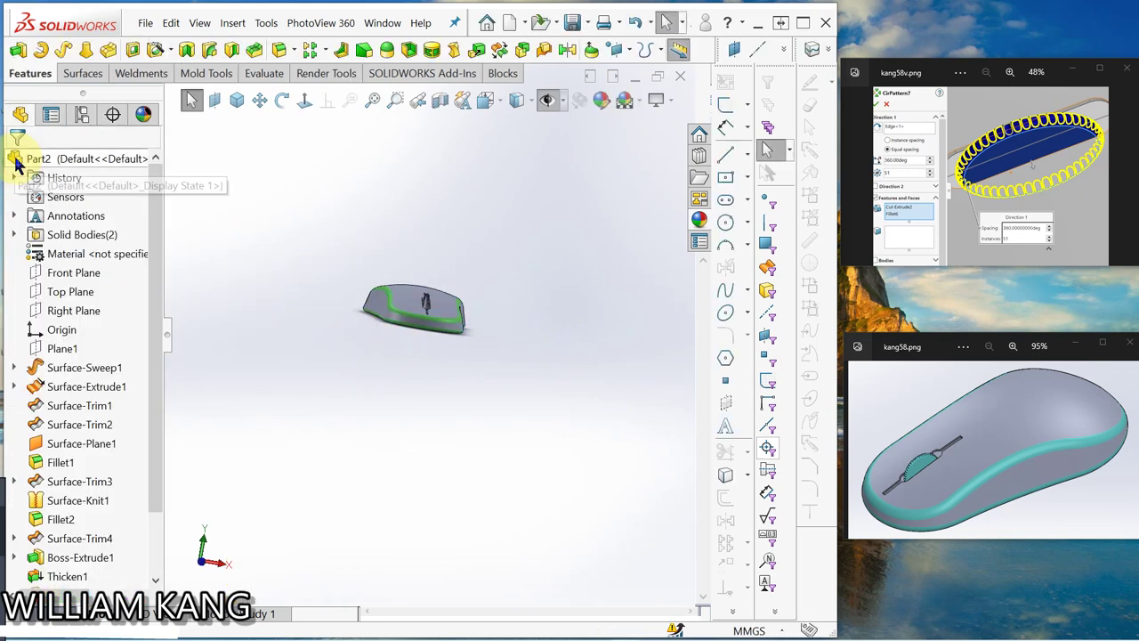
middle_click_drag(444, 356, 432, 336)
scroll(436, 363, "down", 3)
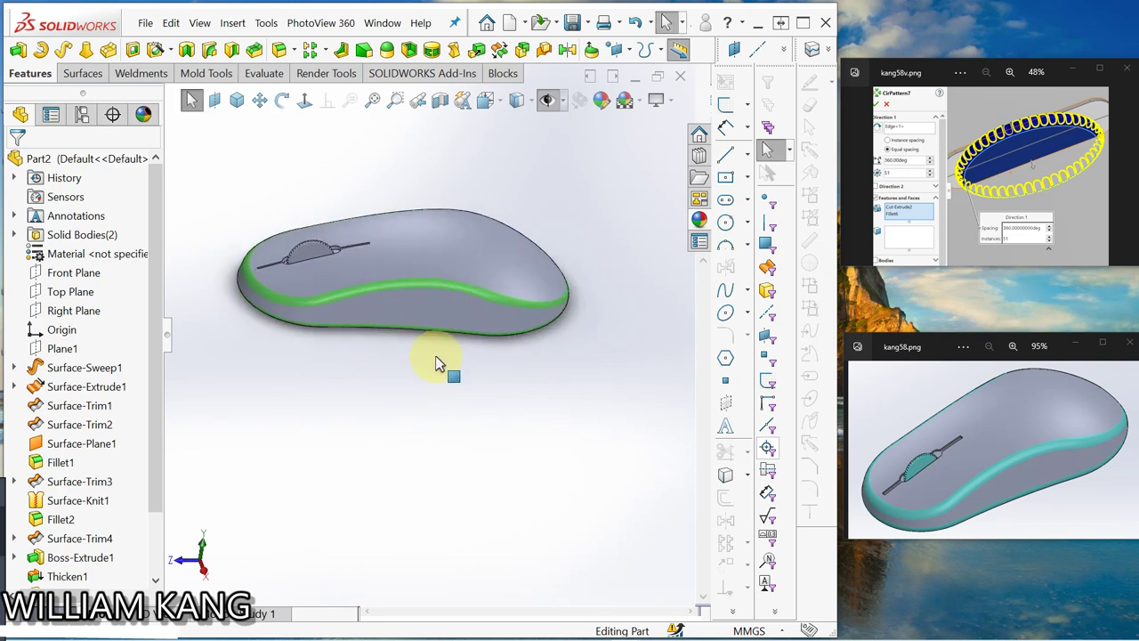